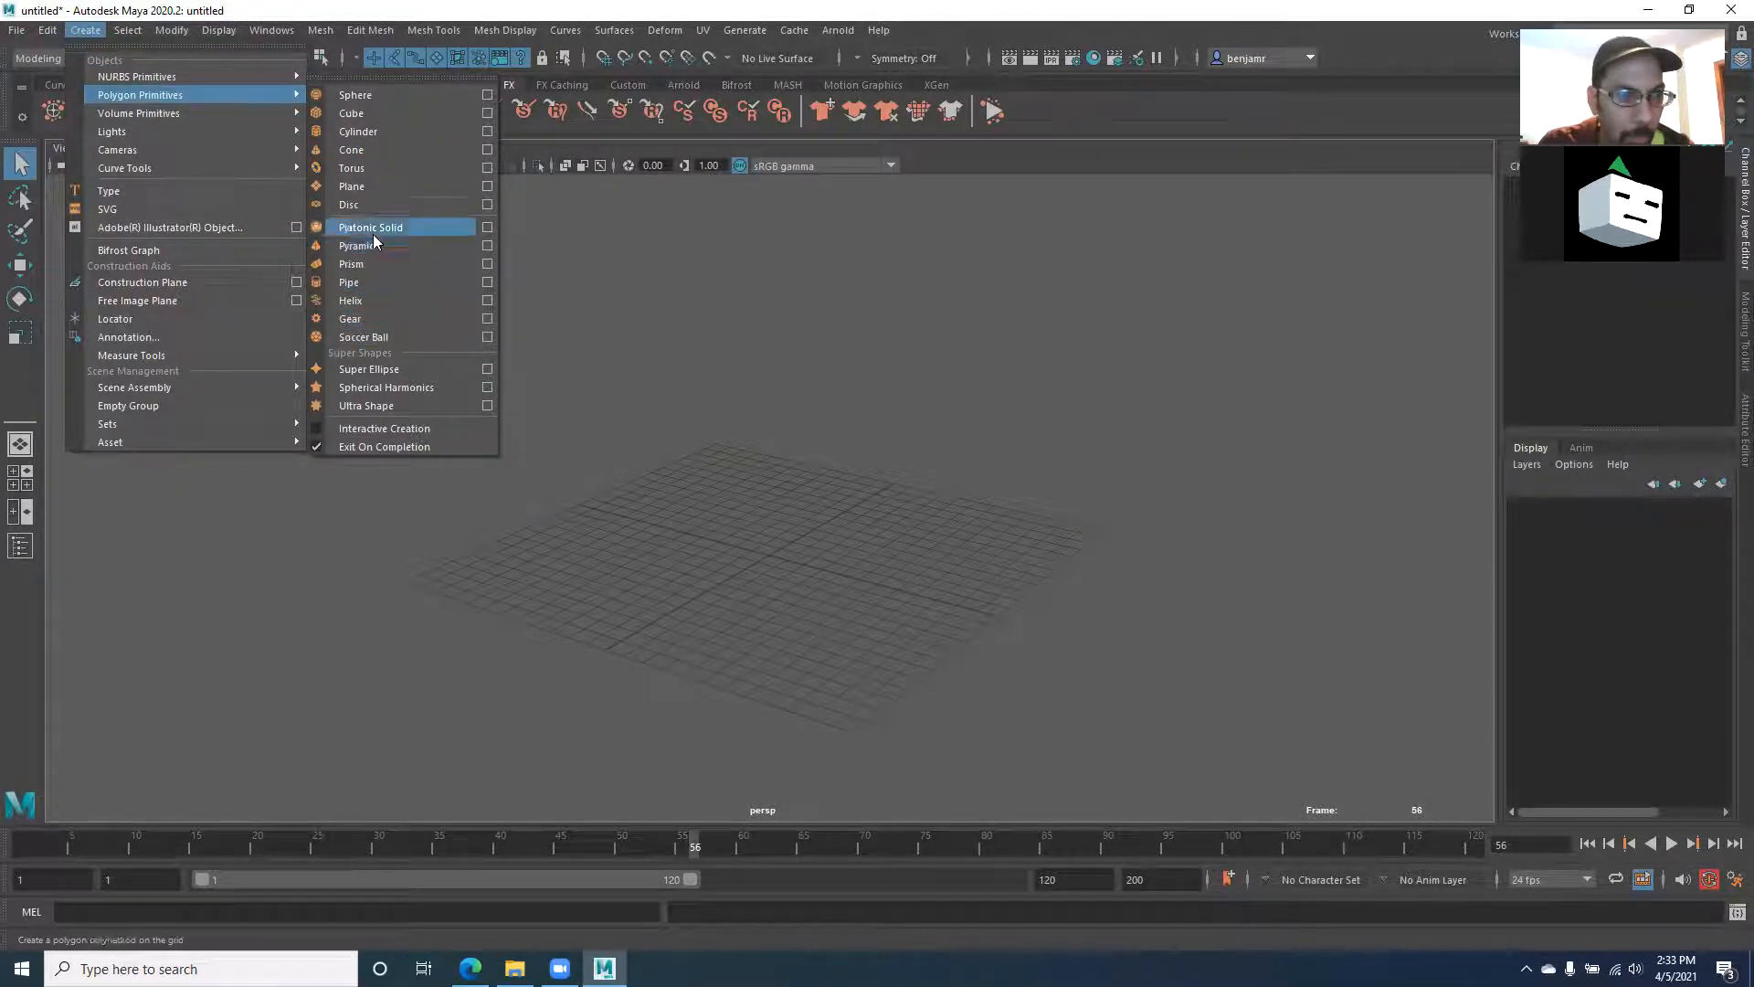
Create a polygon plane at the center of the grid.
{"action": "left_click", "coordinate": [352, 186]}
{"action": "scroll", "coordinate": [882, 615], "scroll_direction": "up", "scroll_amount": 5}
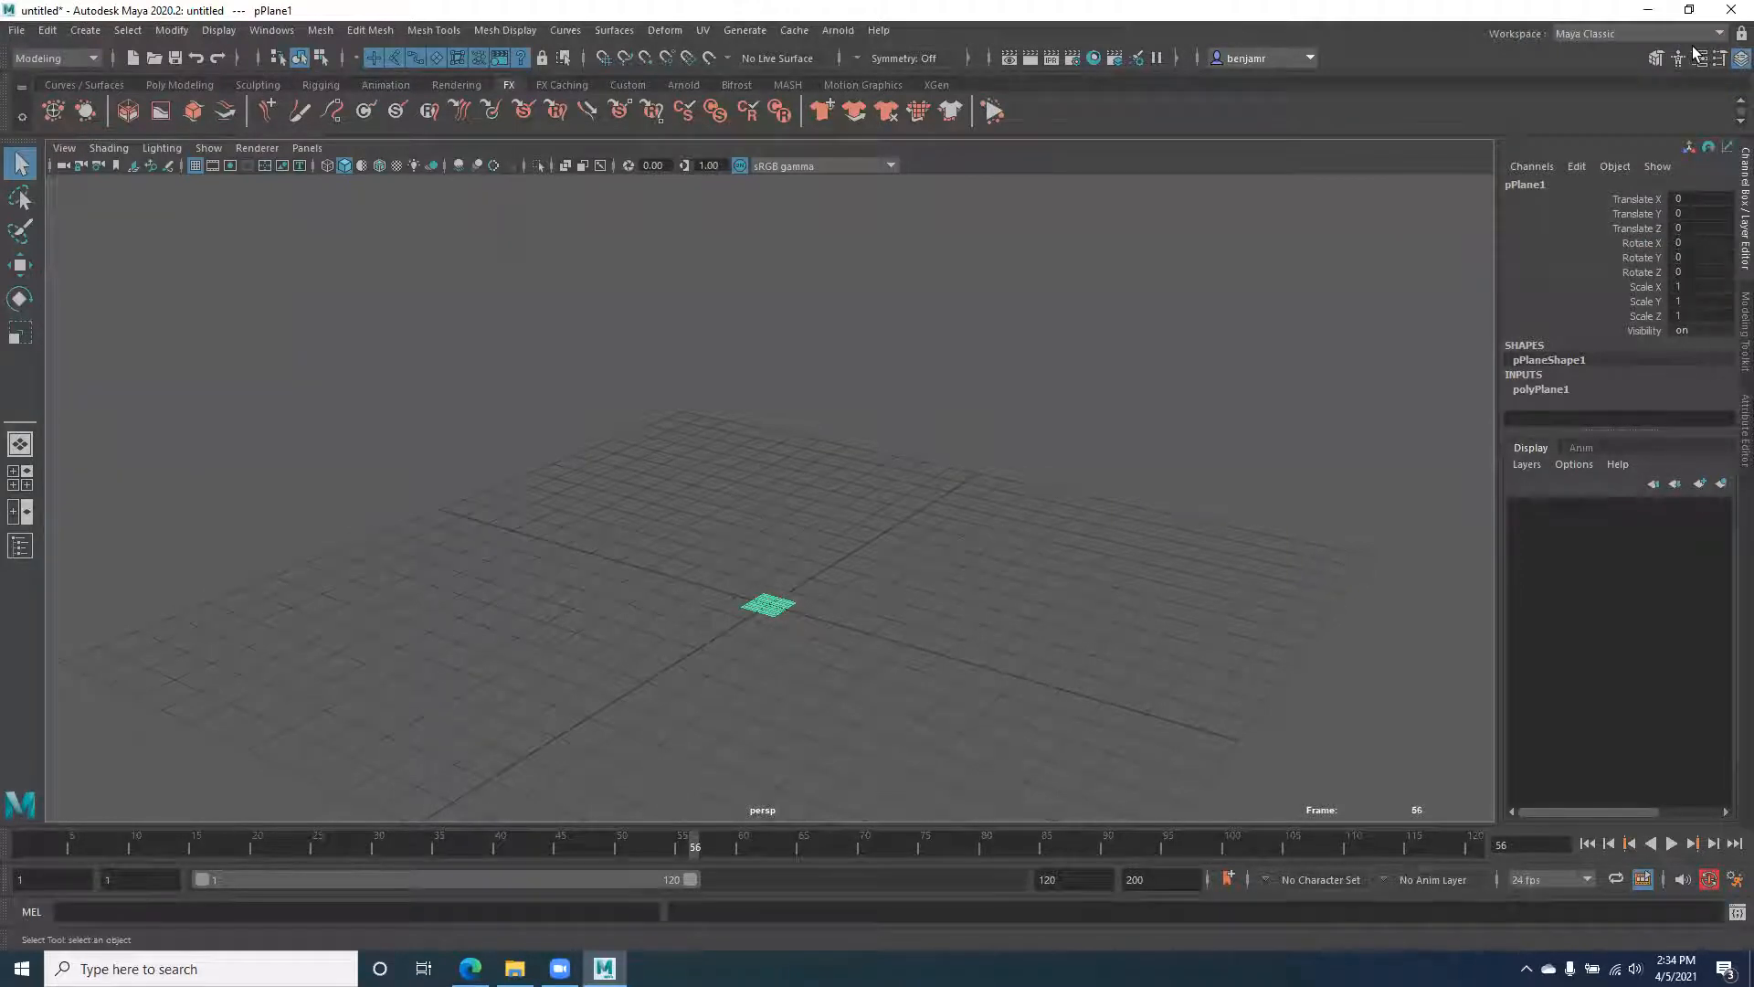
Restore the maximized program window, move it lower on the desktop, and widen it to cover most of the screen.
{"action": "left_click", "coordinate": [1689, 9]}
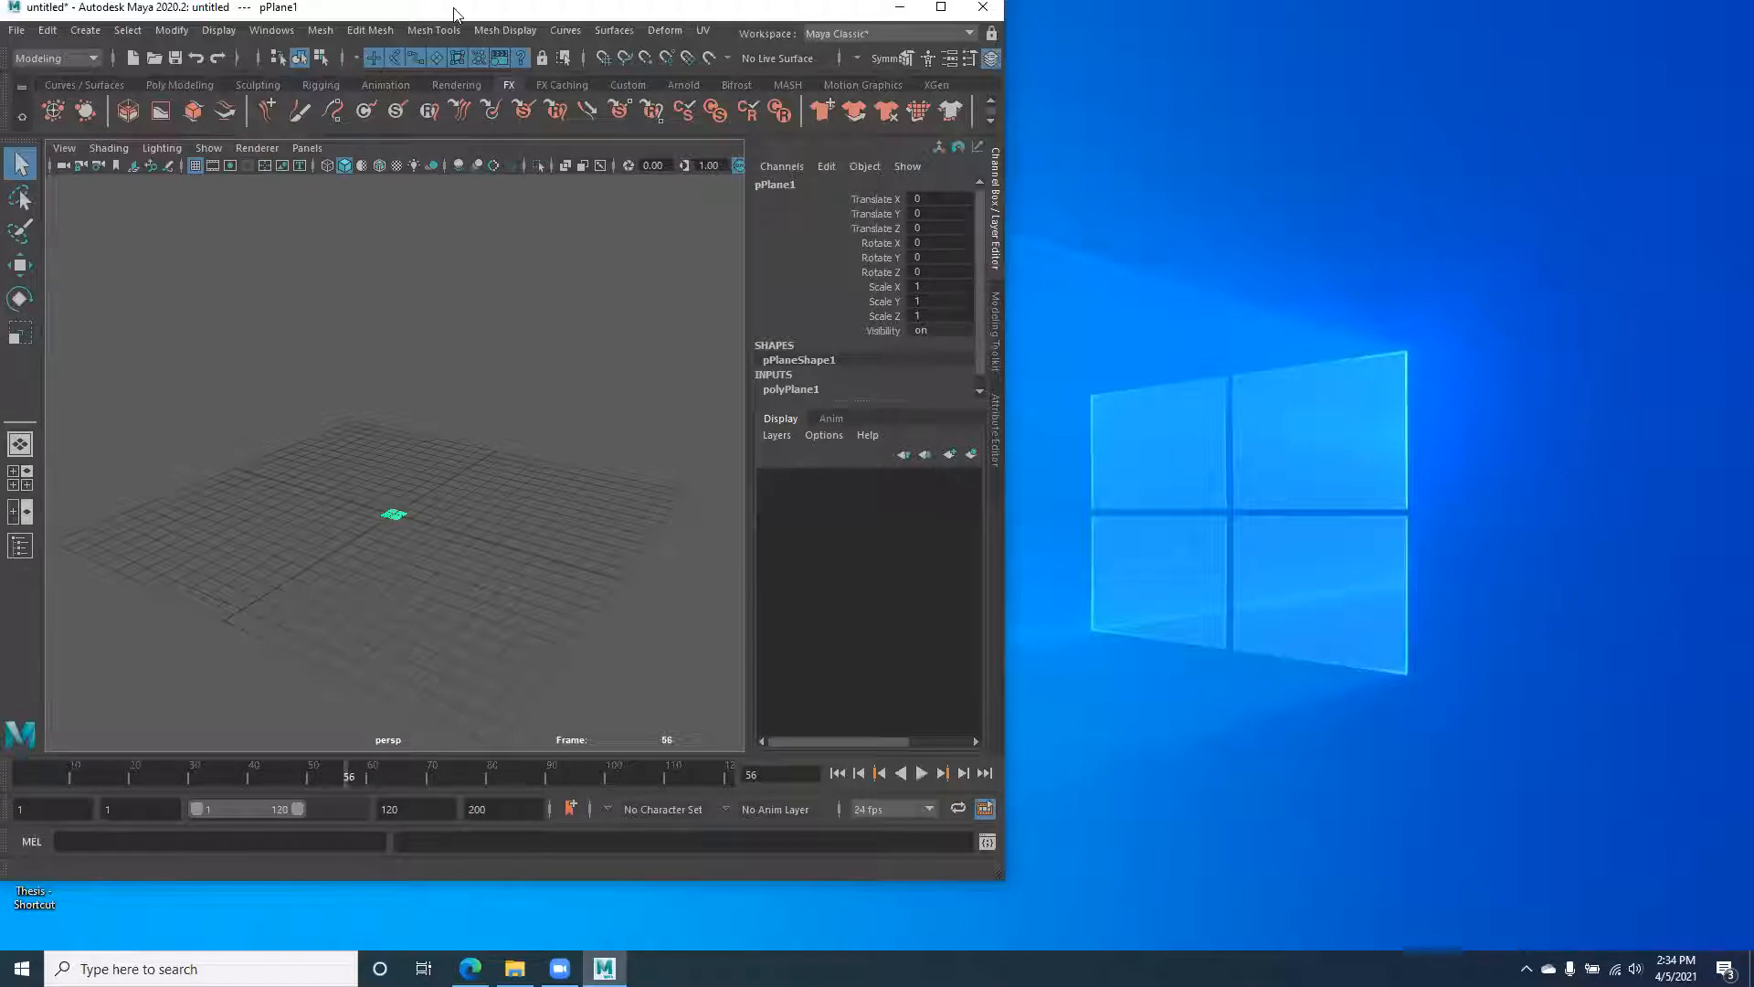
{"action": "left_click_drag", "start_coordinate": [454, 9], "coordinate": [450, 78]}
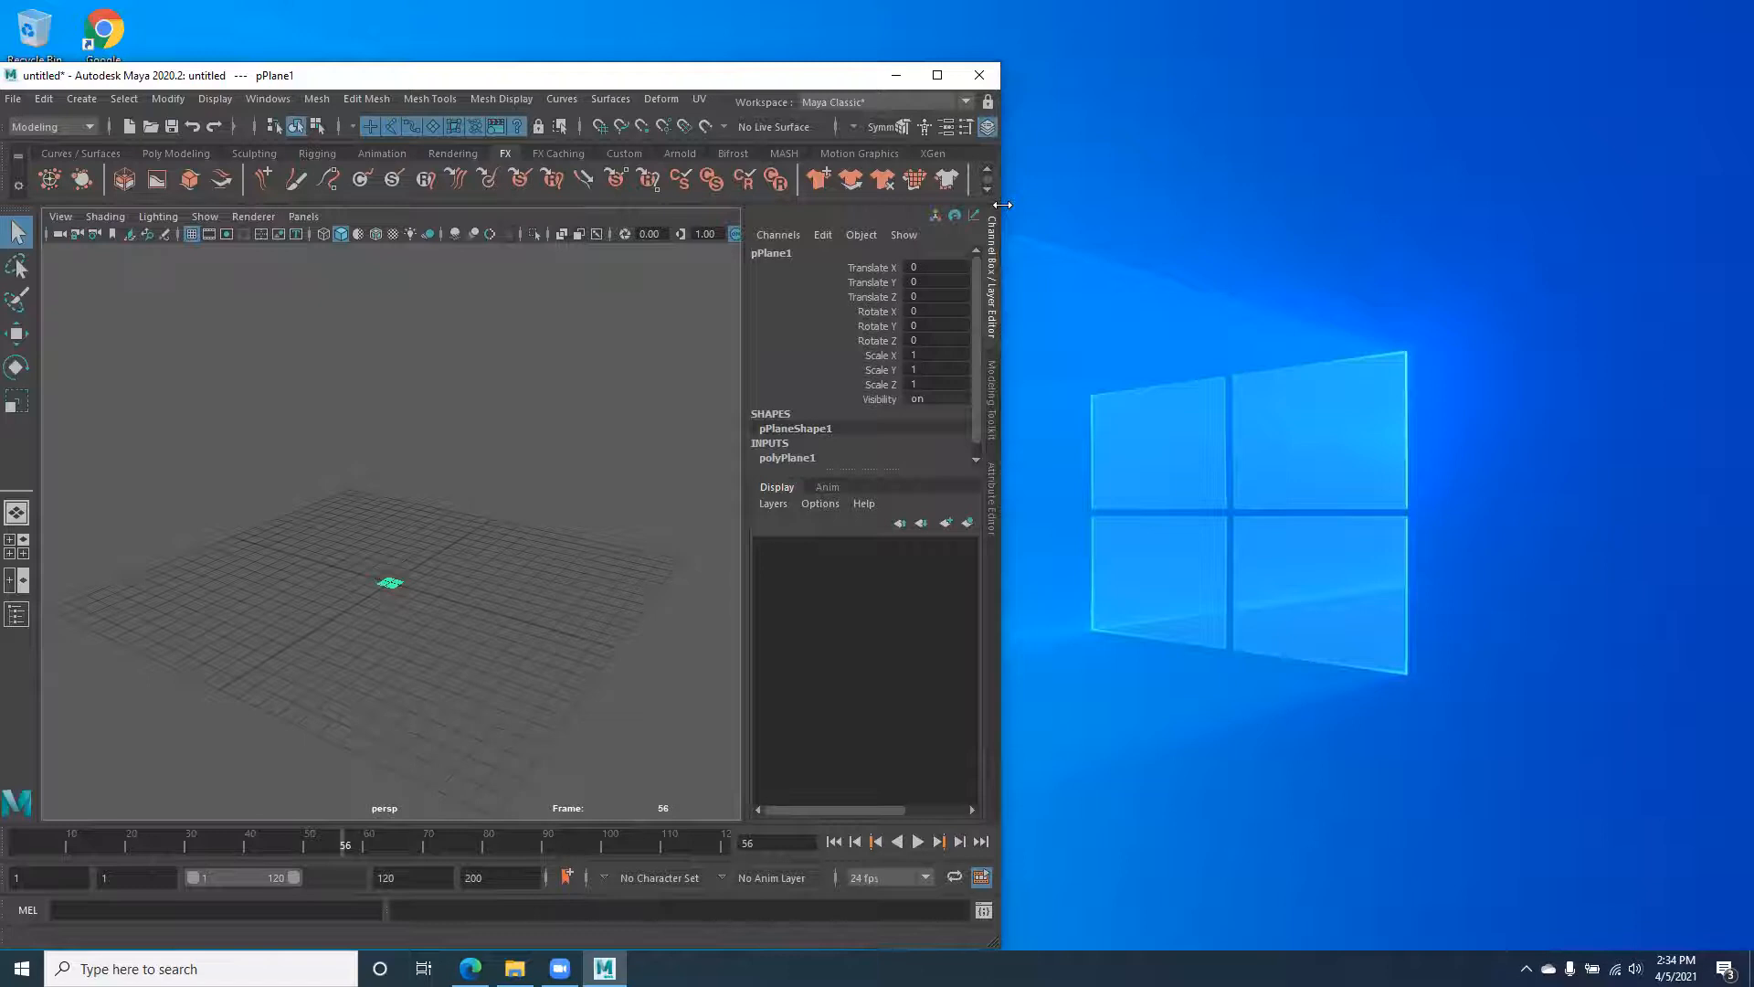
{"action": "left_click_drag", "start_coordinate": [1002, 204], "coordinate": [1531, 205]}
Scale the plane uniformly to about 23.75 so it covers the grid.
{"action": "left_click_drag", "start_coordinate": [596, 654], "coordinate": [549, 650], "text": "alt"}
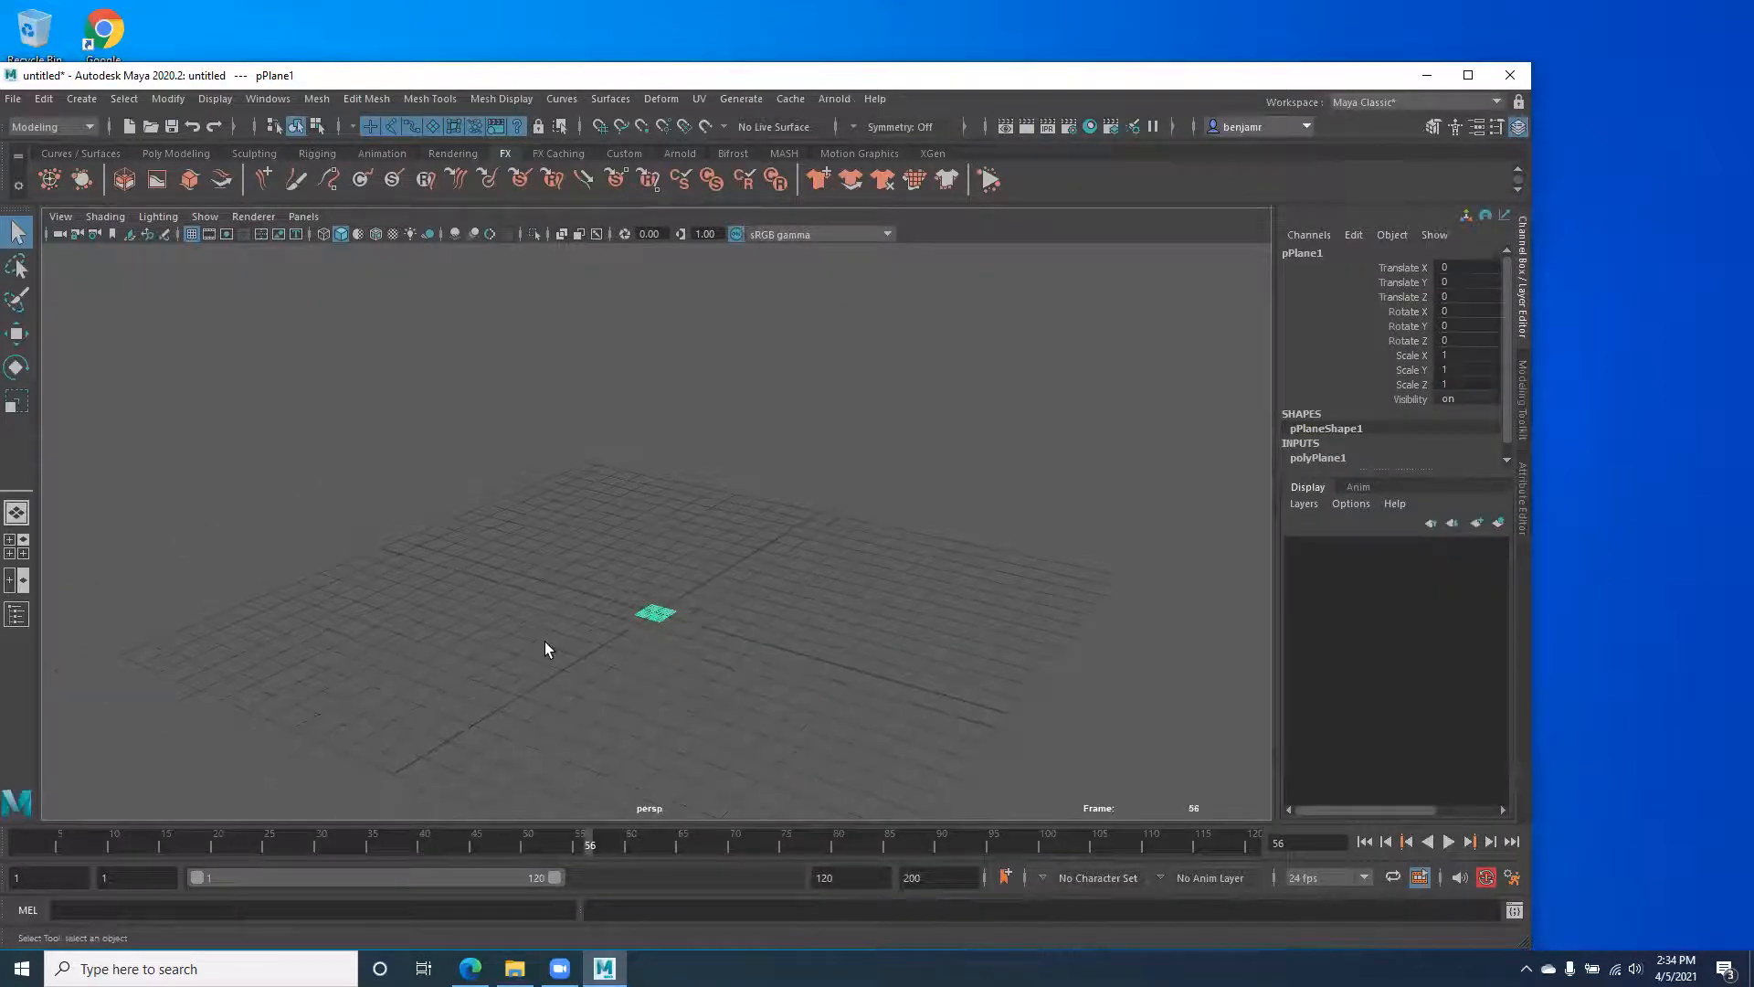
{"action": "key", "text": "r"}
{"action": "left_click_drag", "start_coordinate": [655, 608], "coordinate": [1031, 697]}
{"action": "mouse_move", "coordinate": [742, 563]}
{"action": "left_mouse_down", "text": "alt"}
{"action": "mouse_move", "coordinate": [732, 533]}
{"action": "mouse_move", "coordinate": [758, 493]}
{"action": "mouse_move", "coordinate": [752, 540]}
{"action": "left_mouse_up", "text": "alt"}
{"action": "middle_click_drag", "start_coordinate": [752, 540], "coordinate": [619, 536], "text": "alt"}
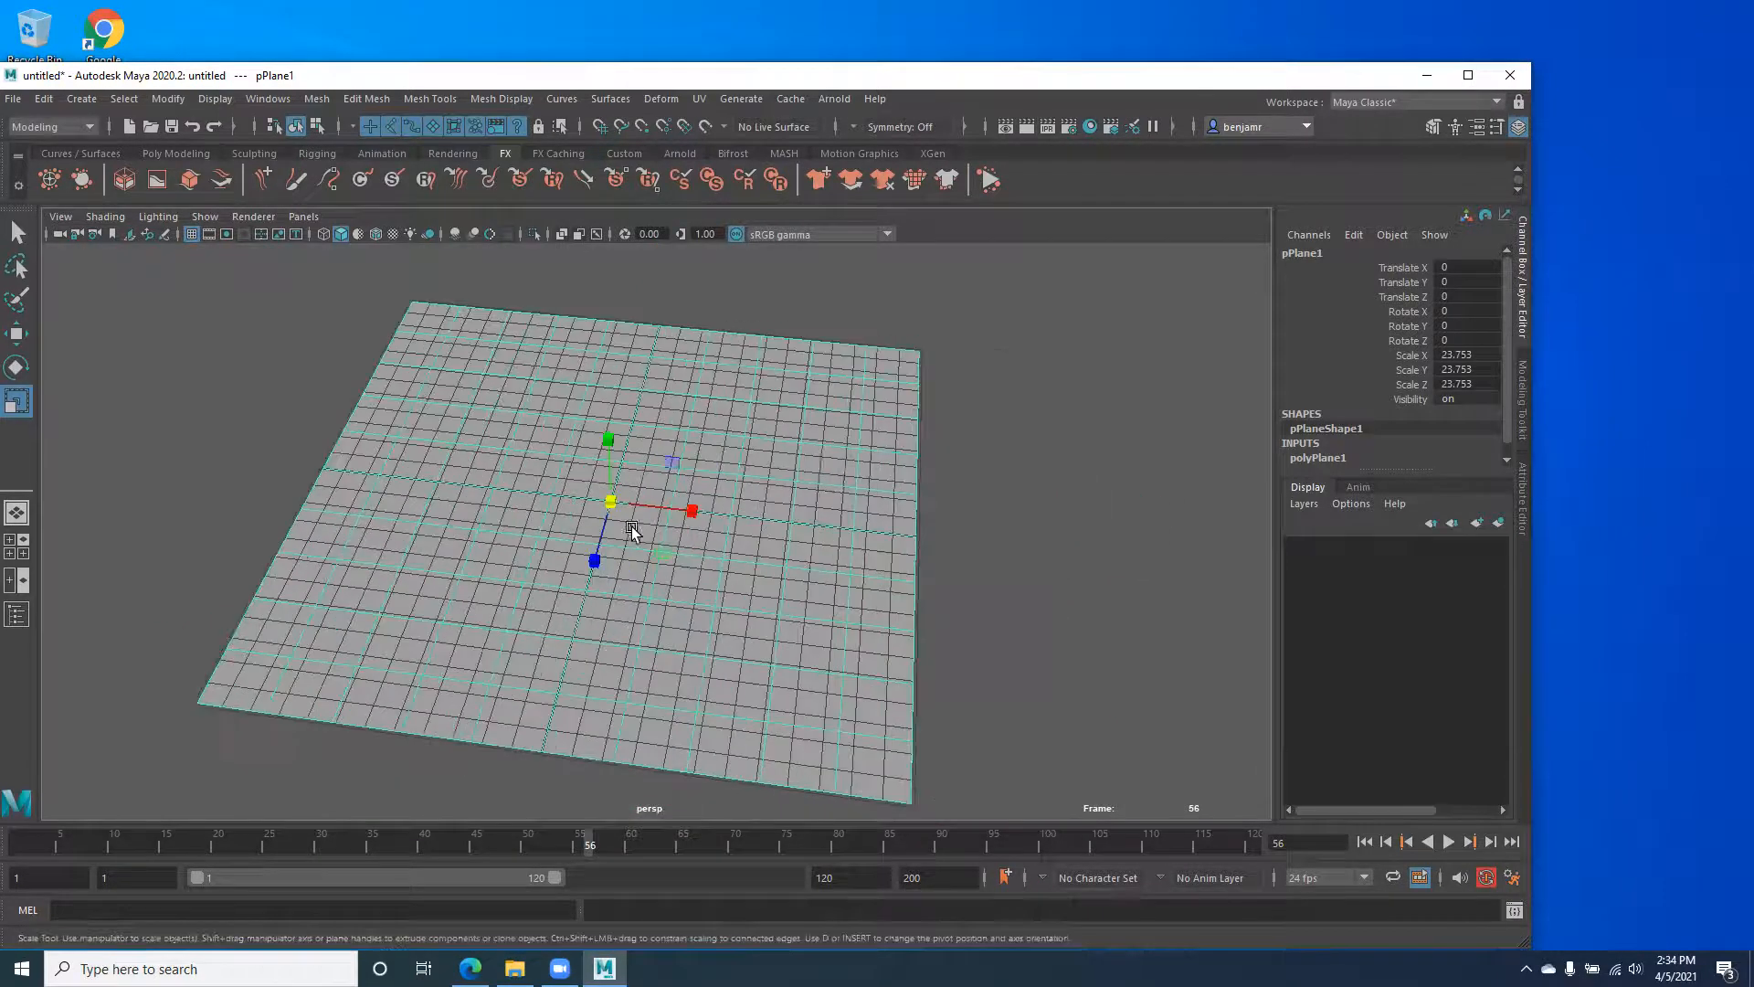
Set the plane's Subdivisions Width and Subdivisions Height to 40.
{"action": "left_click", "coordinate": [1319, 459]}
{"action": "left_click_drag", "start_coordinate": [1382, 473], "coordinate": [1379, 643]}
{"action": "left_click_drag", "start_coordinate": [1472, 503], "coordinate": [1475, 517]}
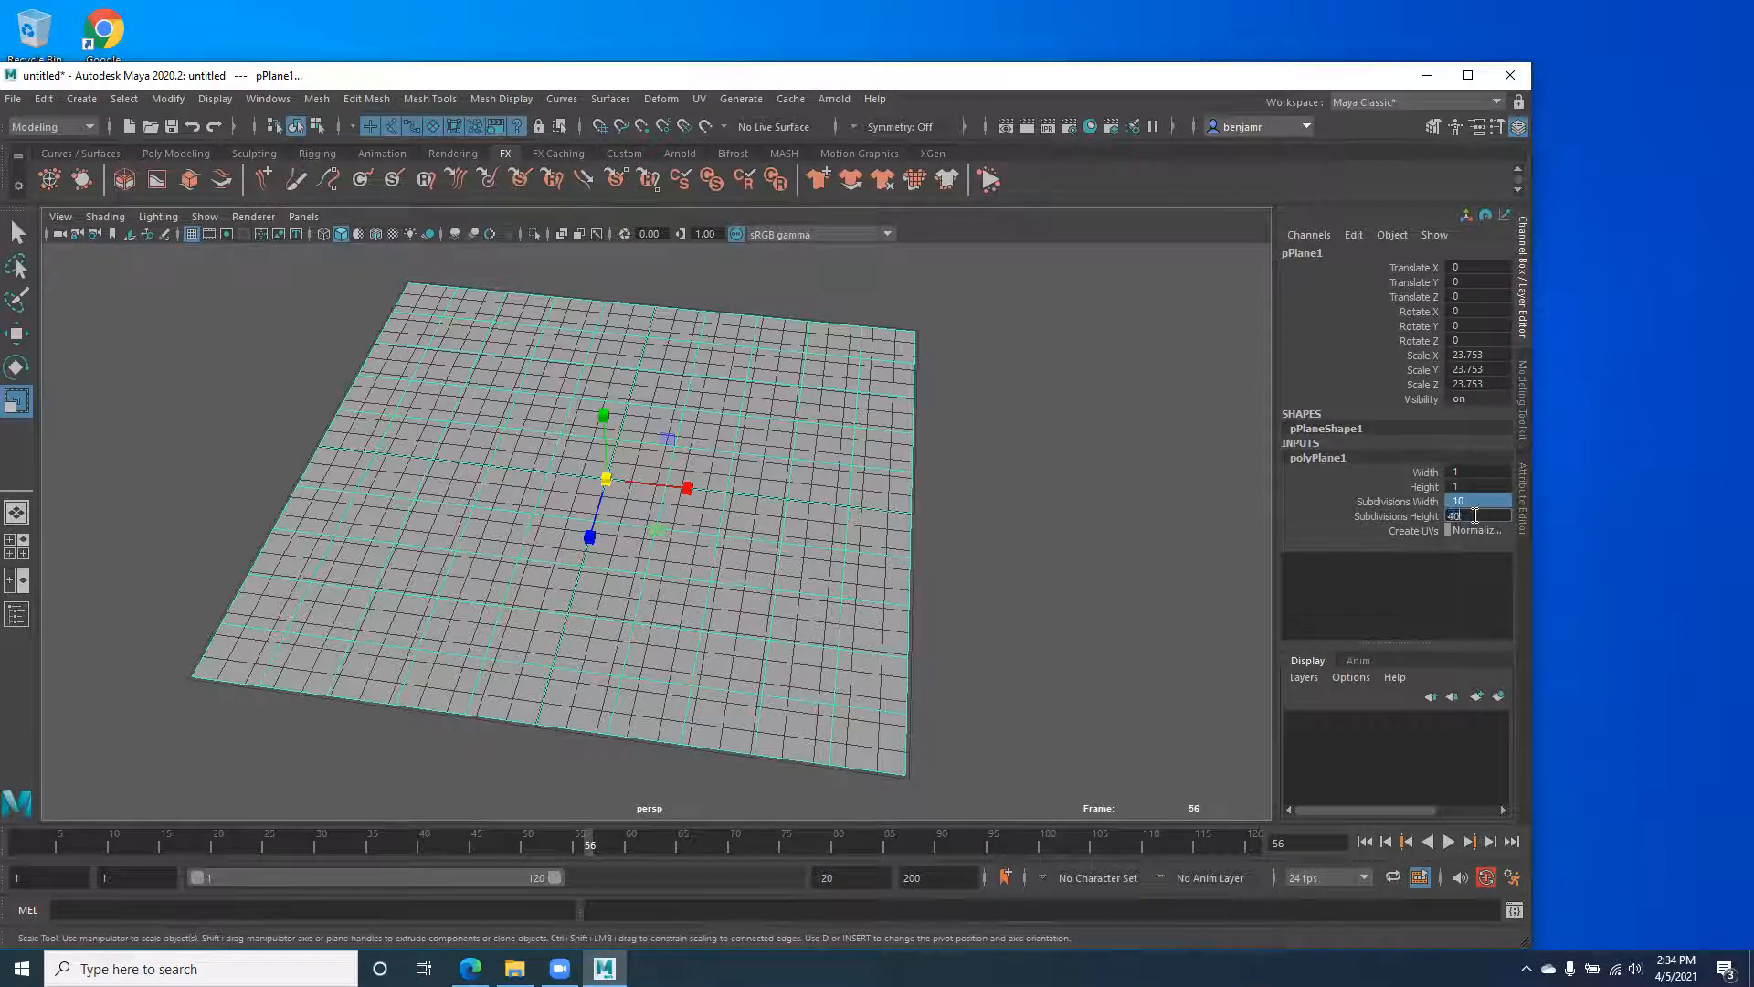
{"action": "key", "text": "Return"}
{"action": "left_click_drag", "start_coordinate": [380, 505], "coordinate": [497, 487], "text": "alt"}
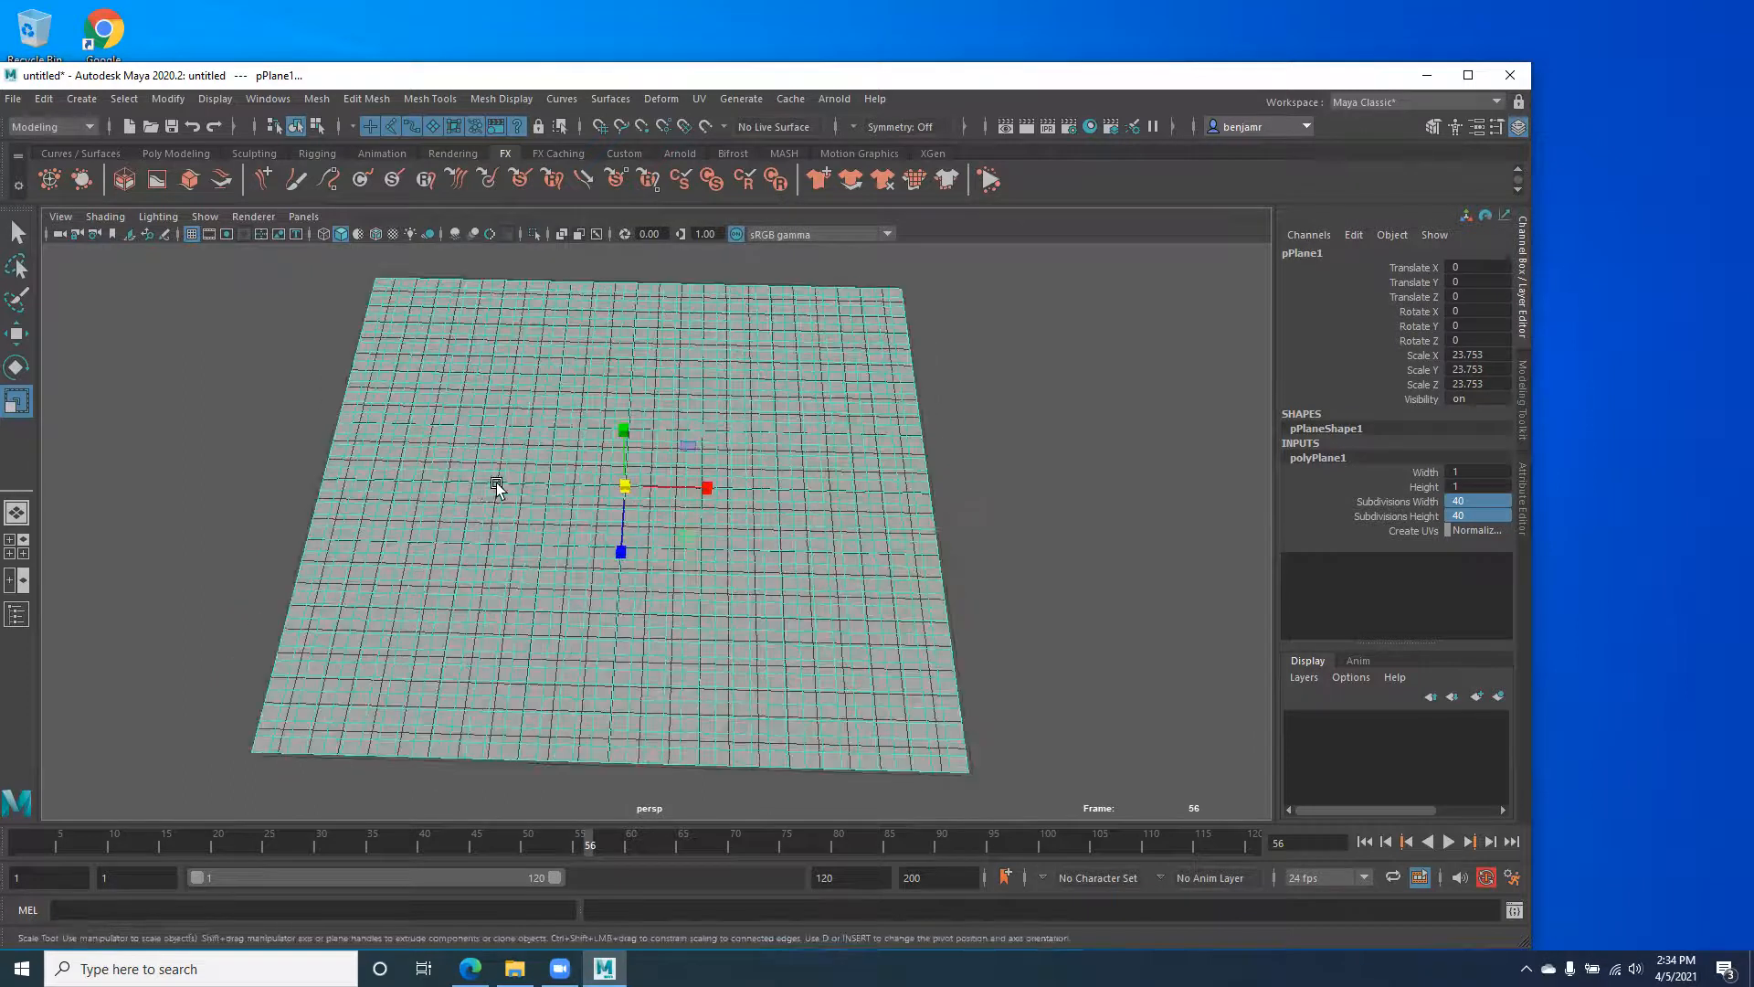
Return the plane to object mode and rename it Cactus_GEO.
{"action": "left_click", "coordinate": [1318, 457]}
{"action": "right_click", "coordinate": [752, 408]}
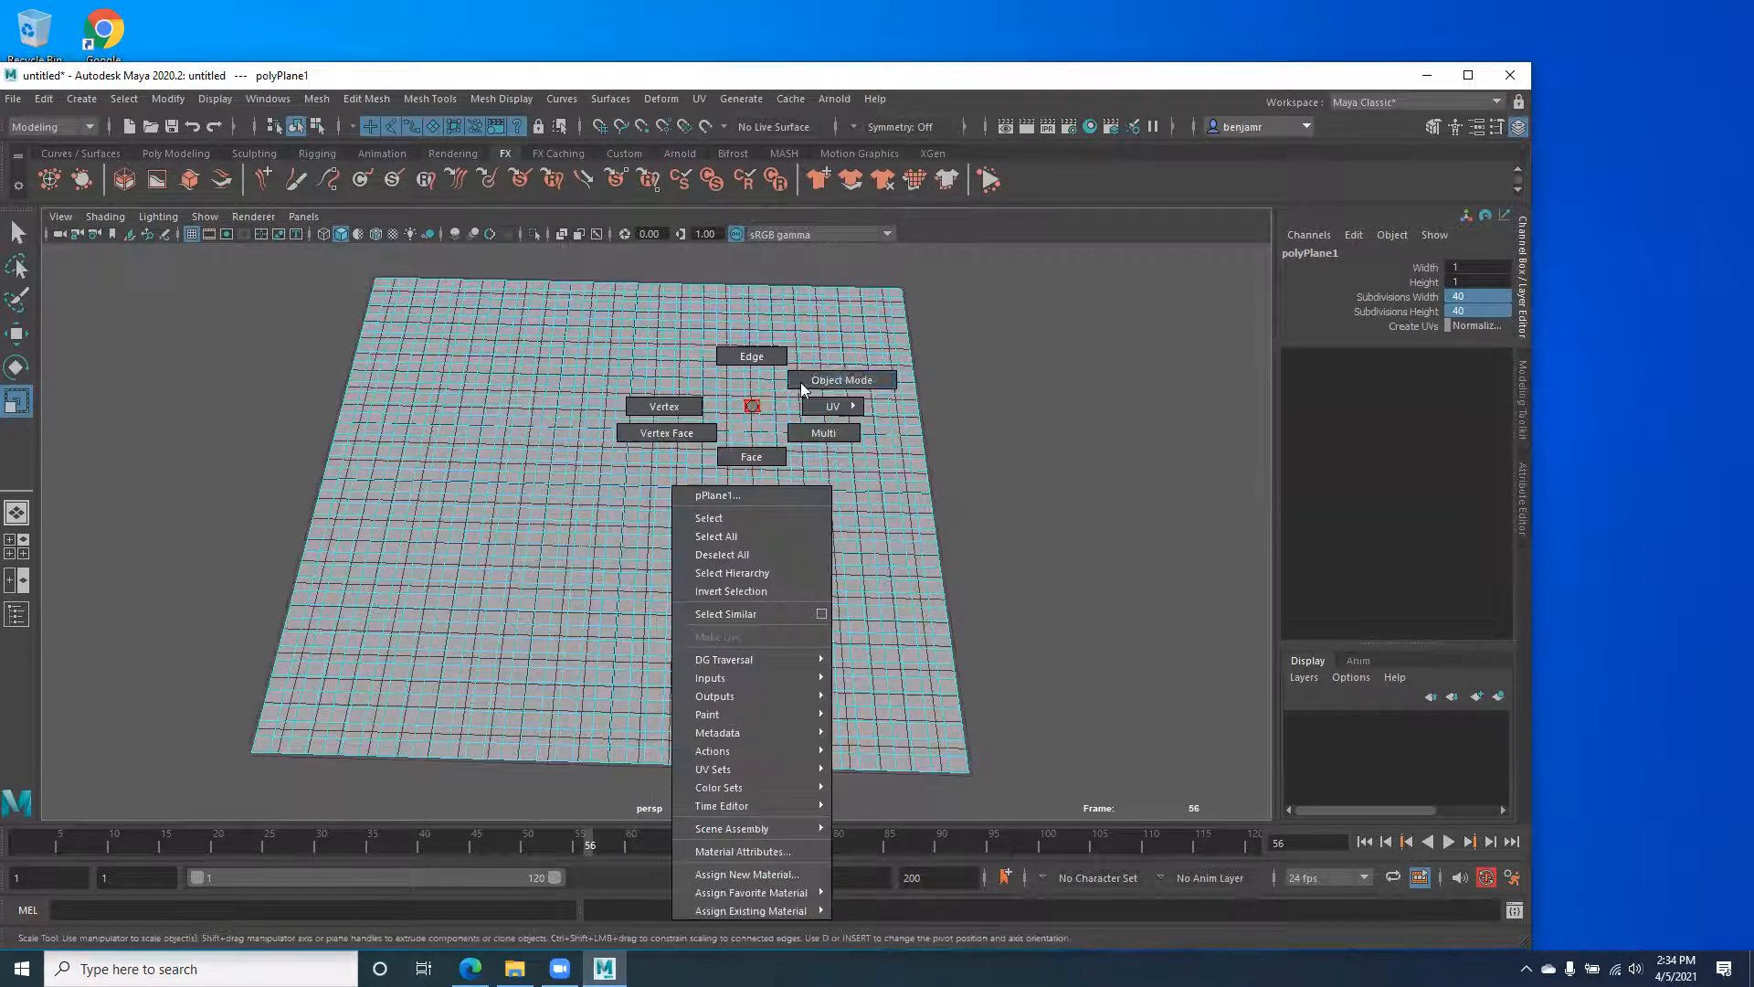
{"action": "left_click", "coordinate": [837, 380]}
{"action": "left_click", "coordinate": [1317, 253]}
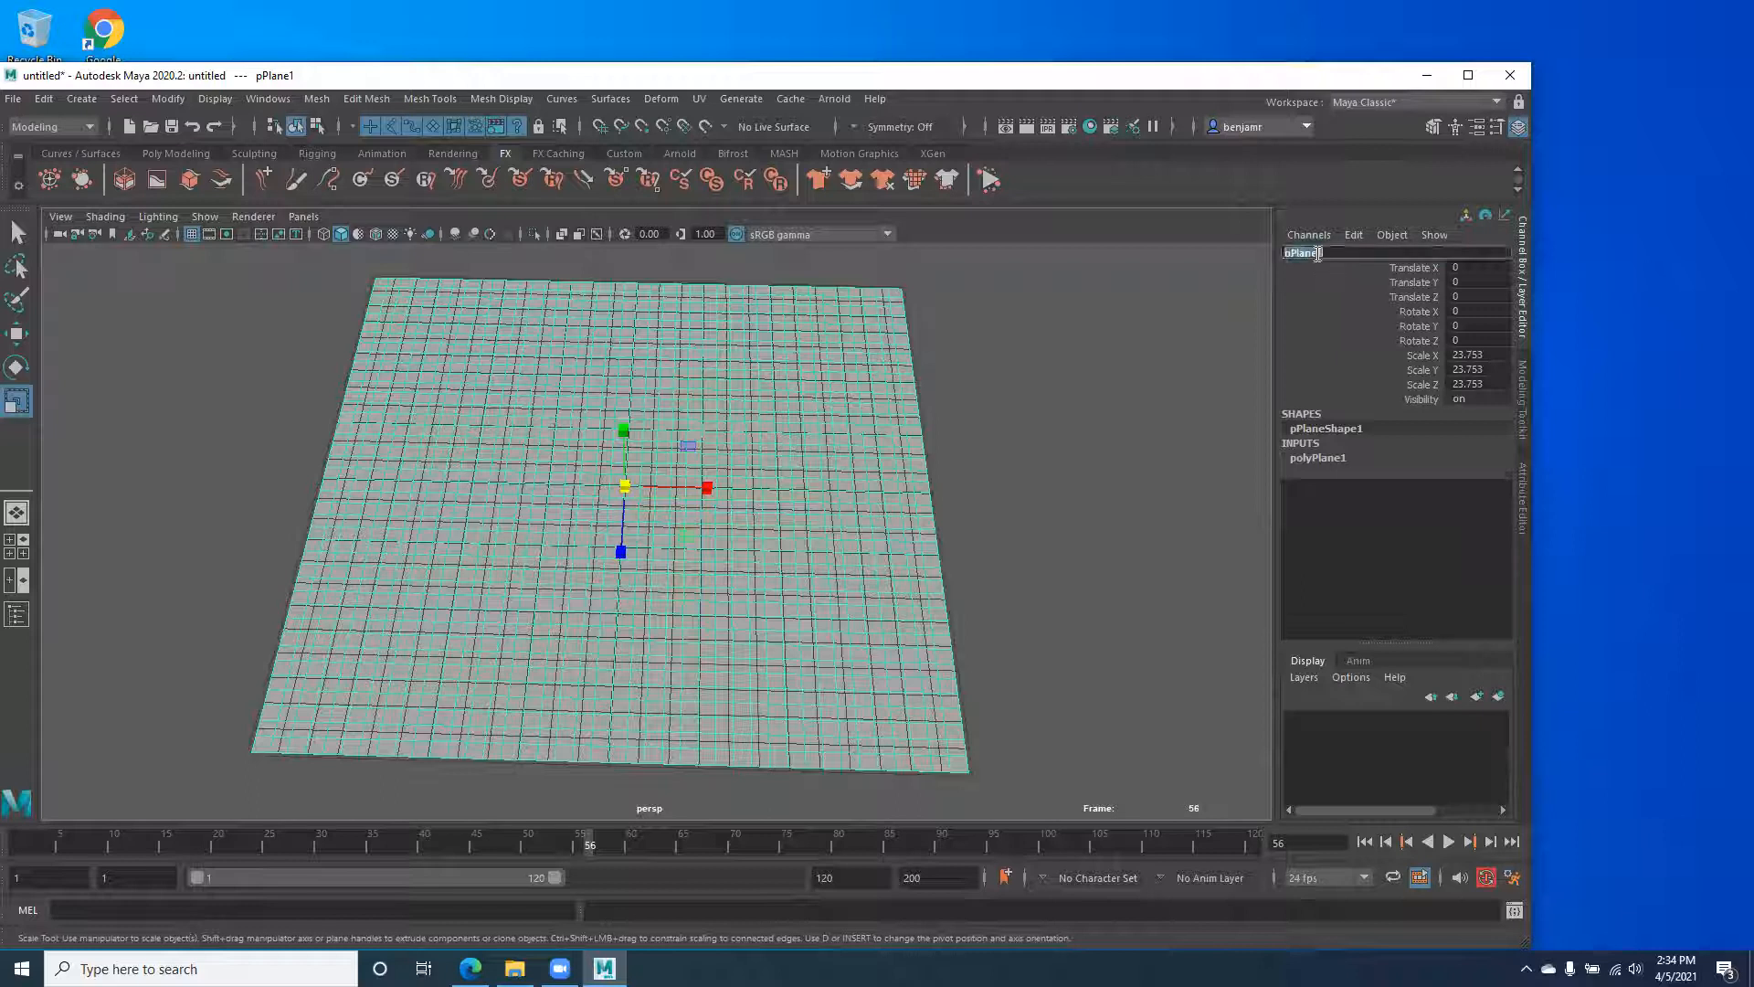
{"action": "type", "text": "cactu"}
{"action": "key", "text": "Return"}
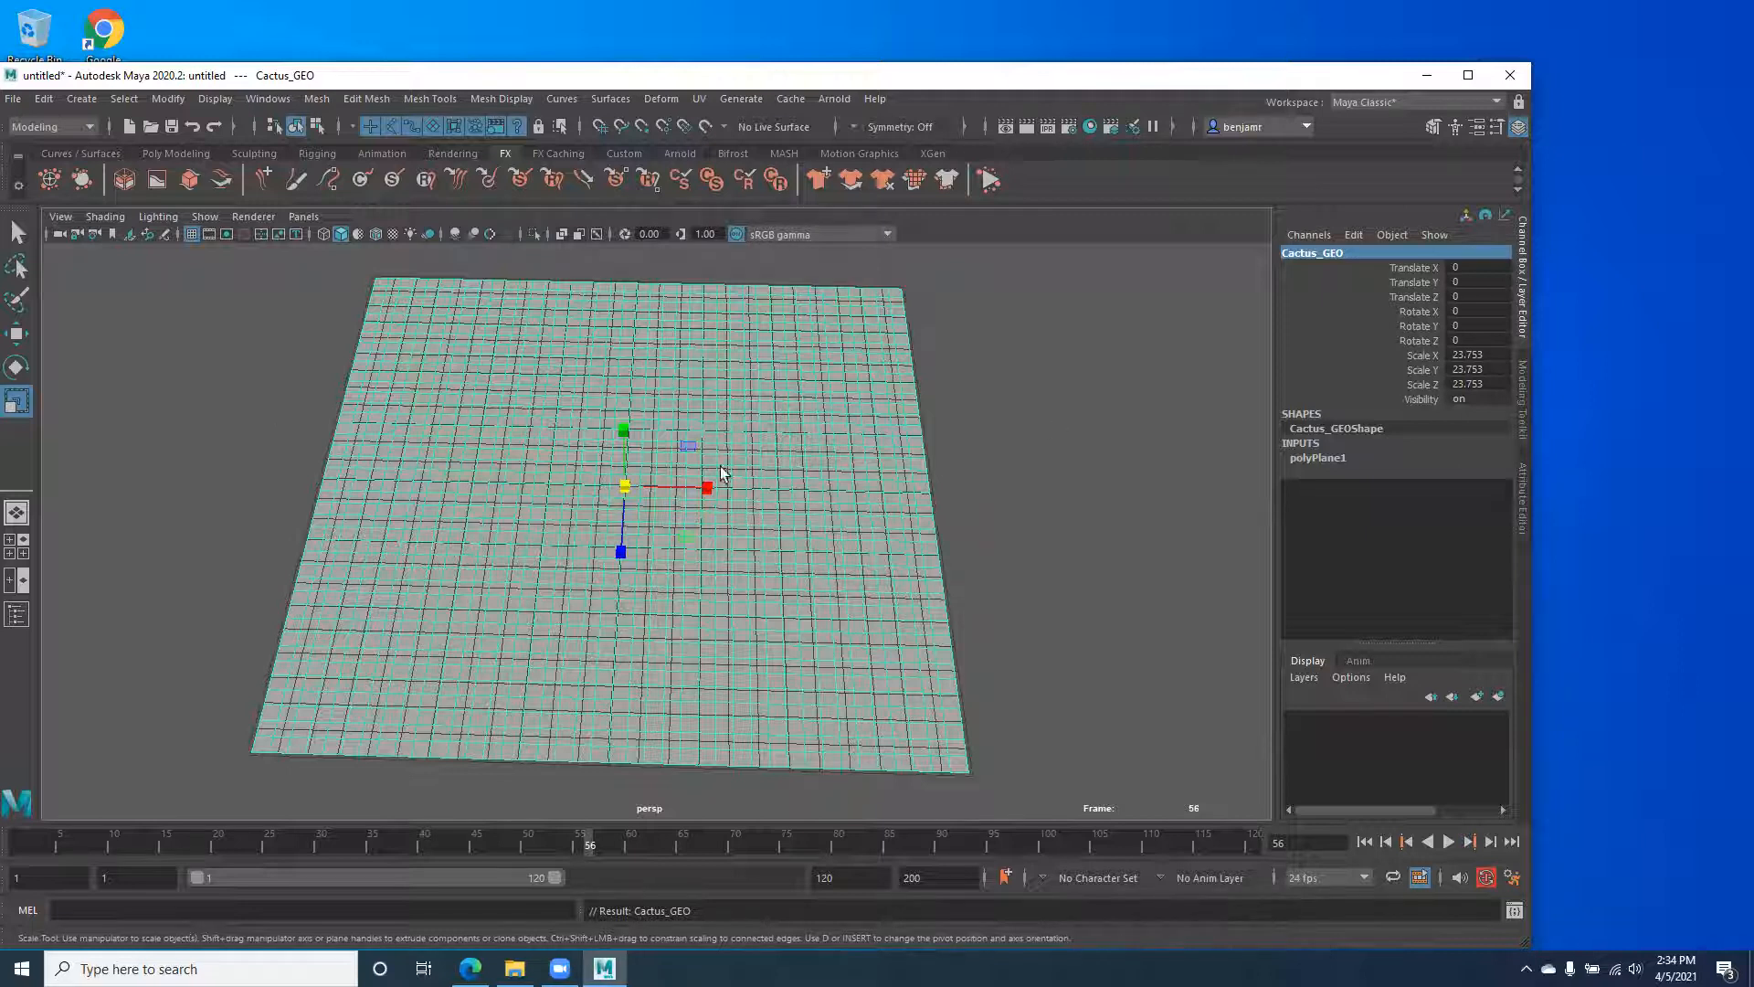
Assign a new Lambert material to the plane and name it Cactus_SHDR.
{"action": "right_click", "coordinate": [697, 347]}
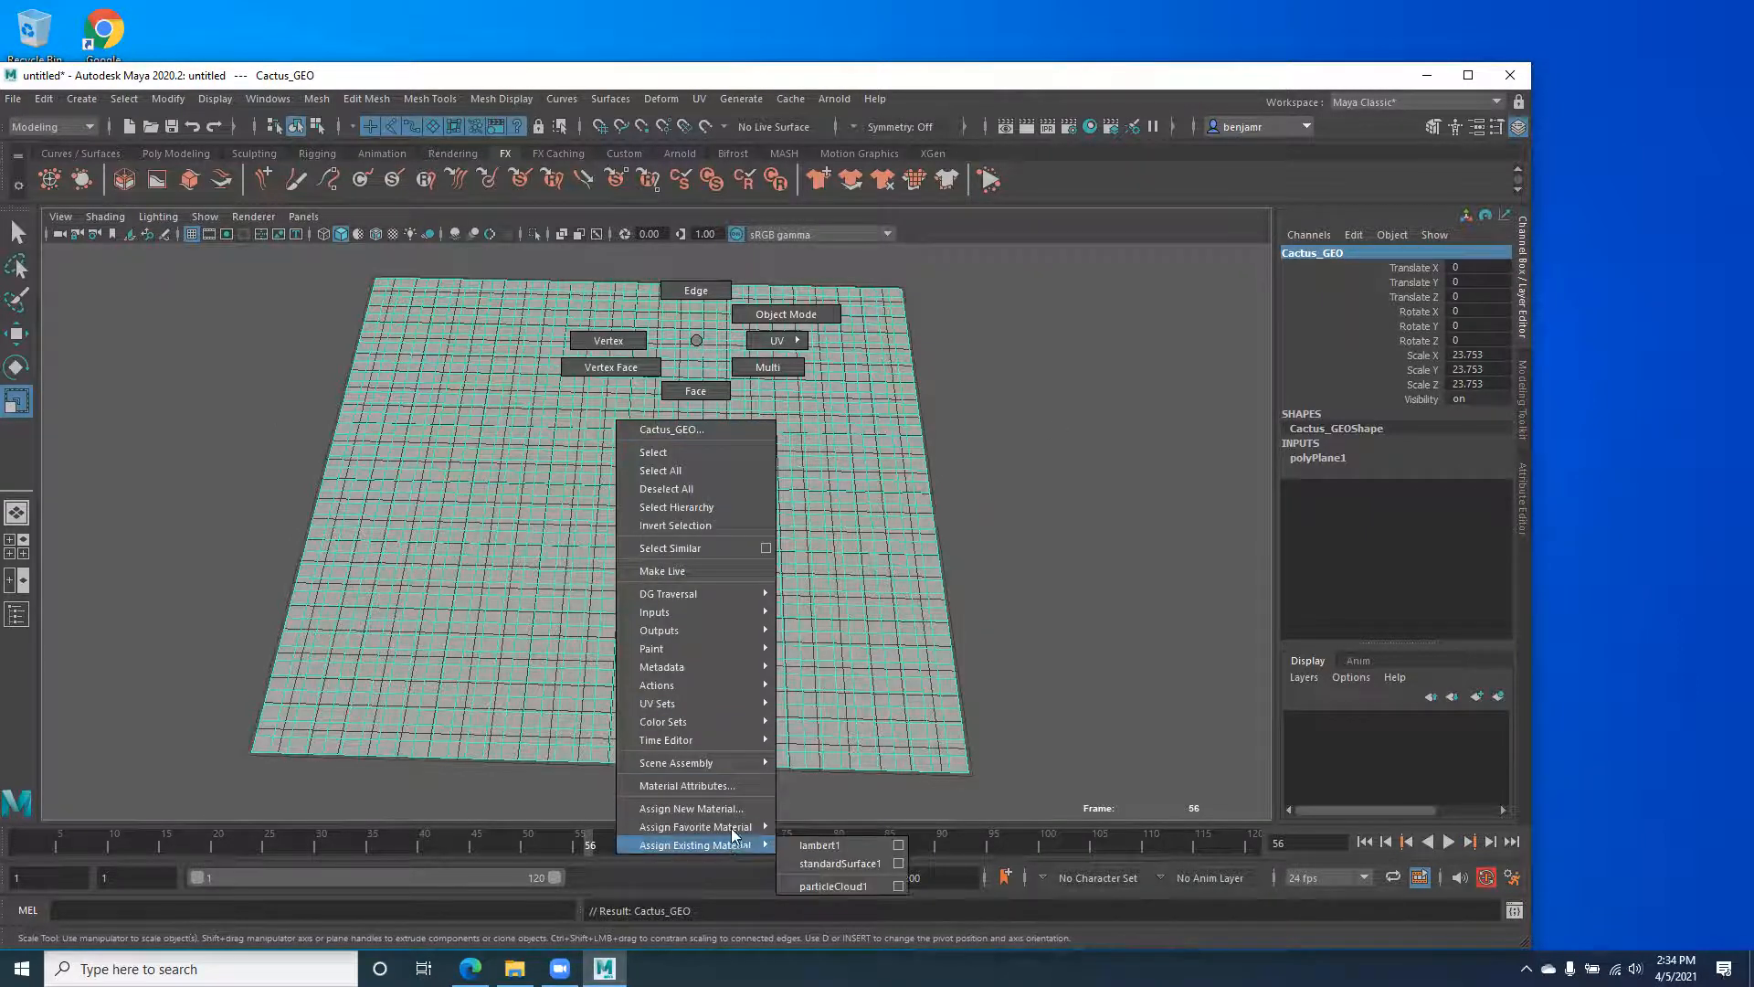
{"action": "left_click", "coordinate": [702, 808]}
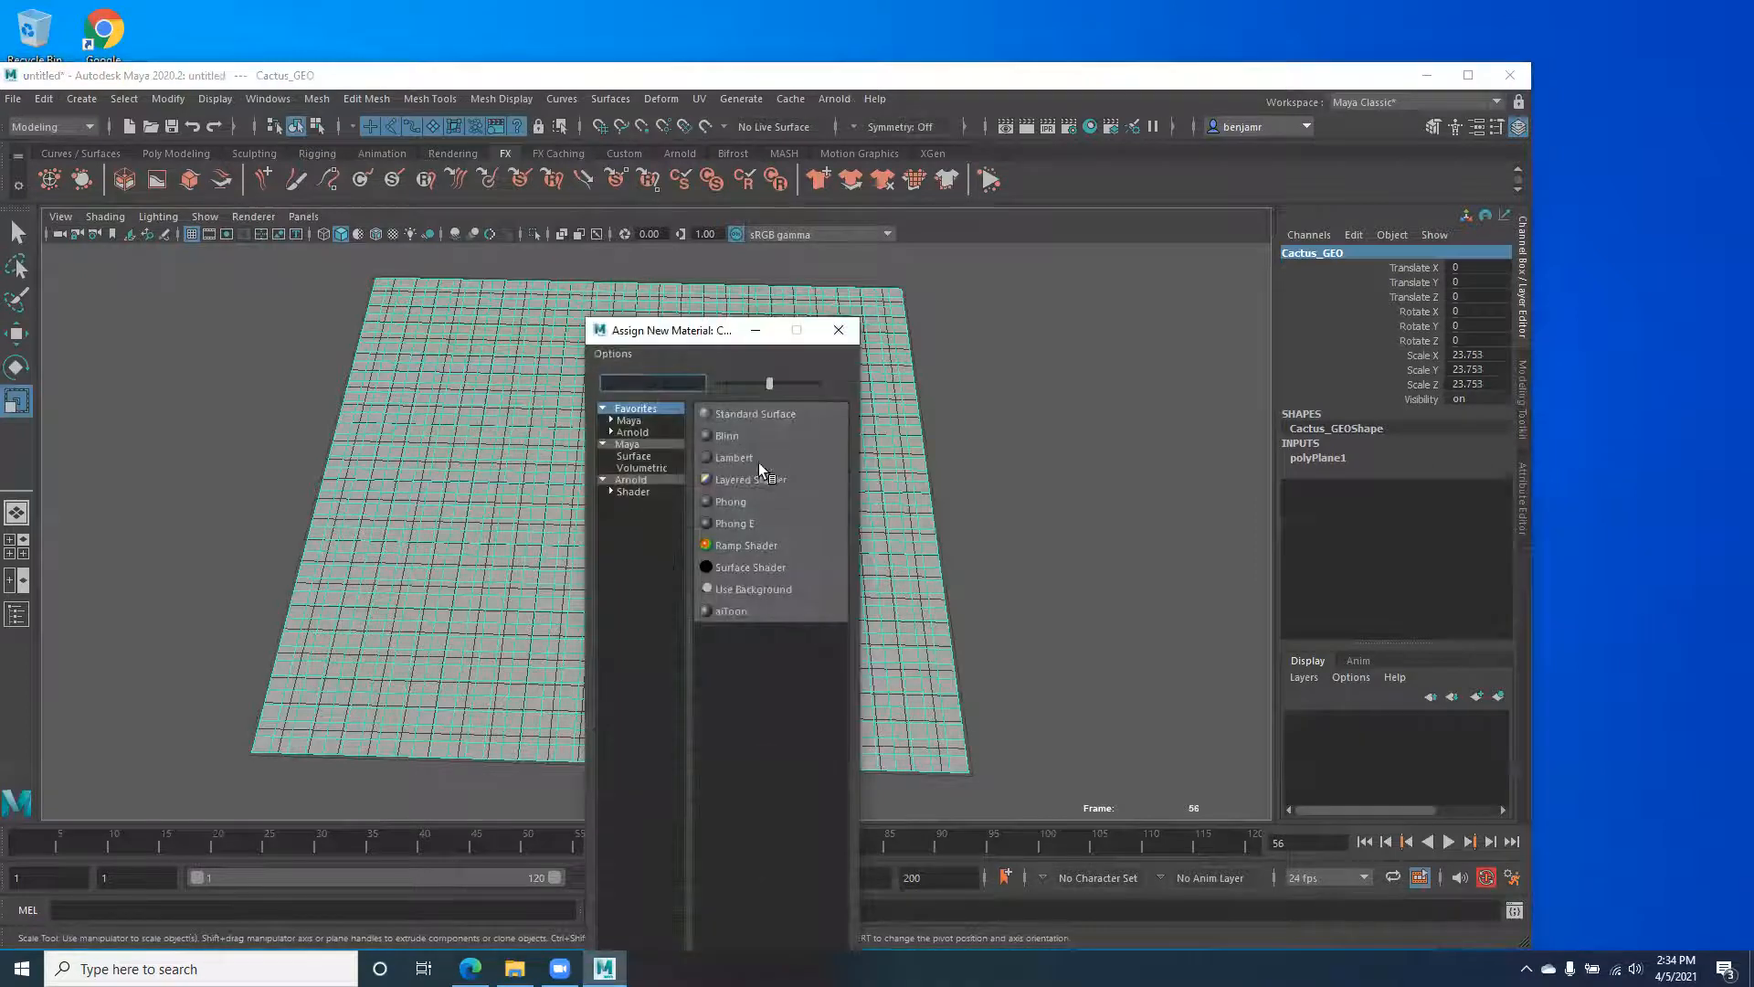
{"action": "left_click", "coordinate": [731, 458]}
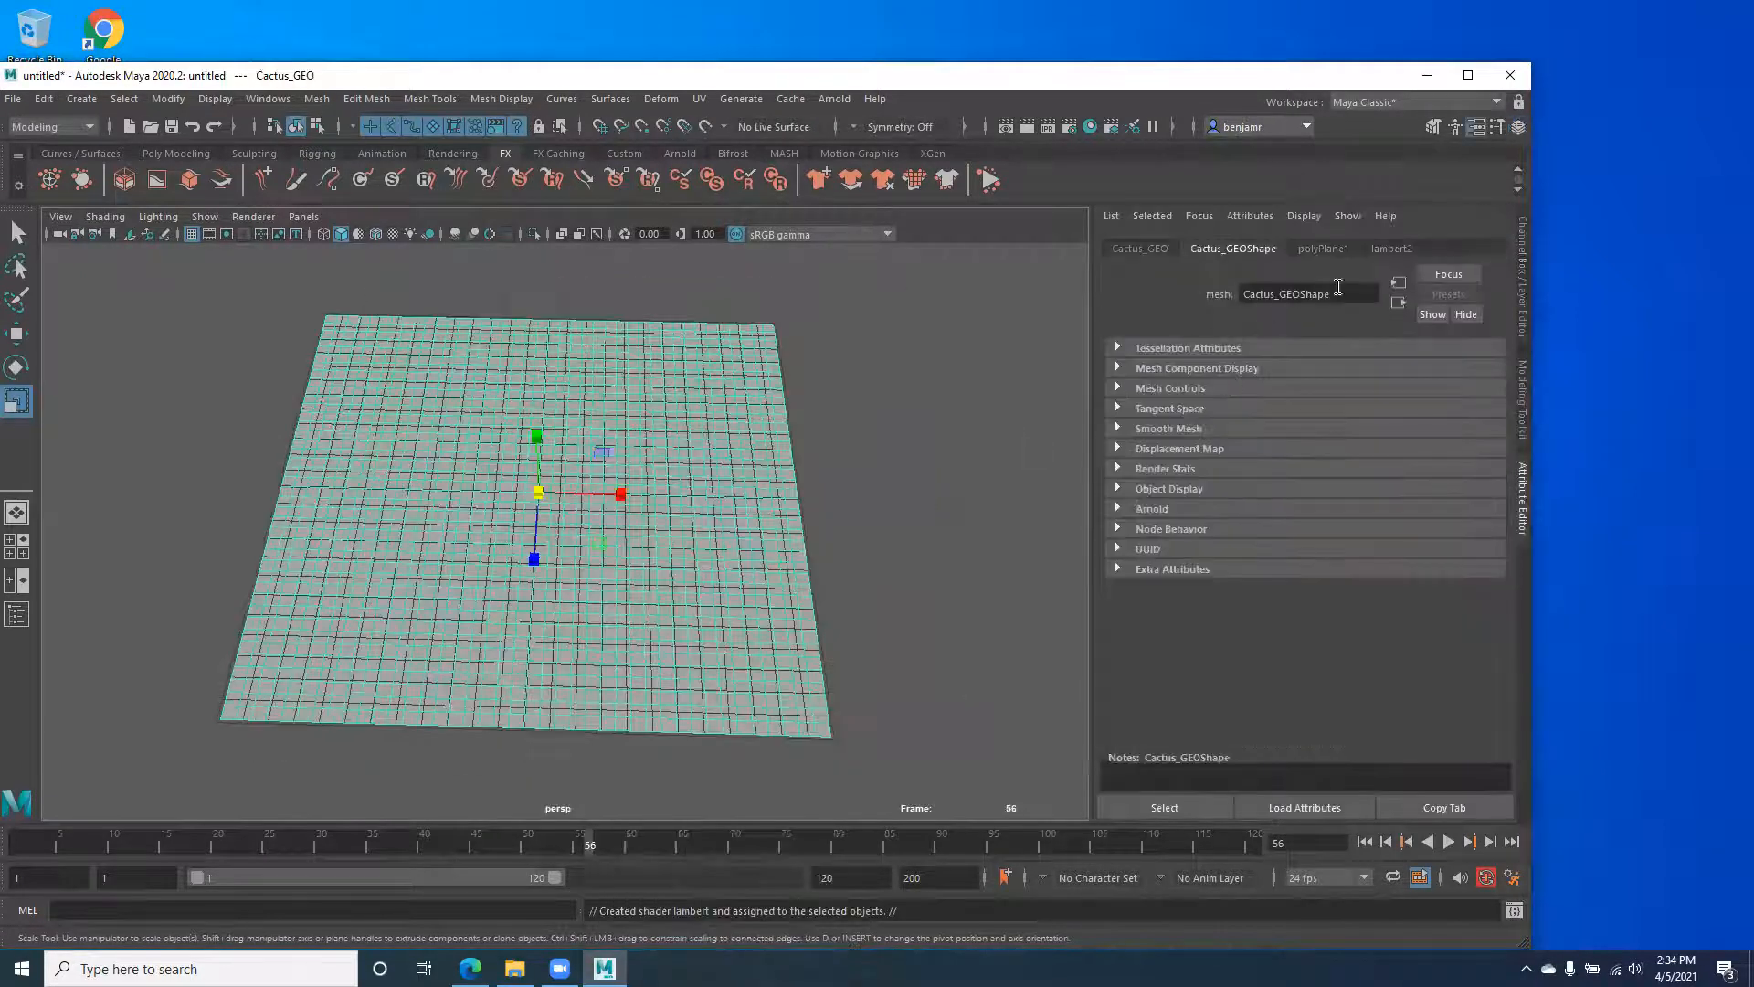
{"action": "left_click", "coordinate": [1391, 248]}
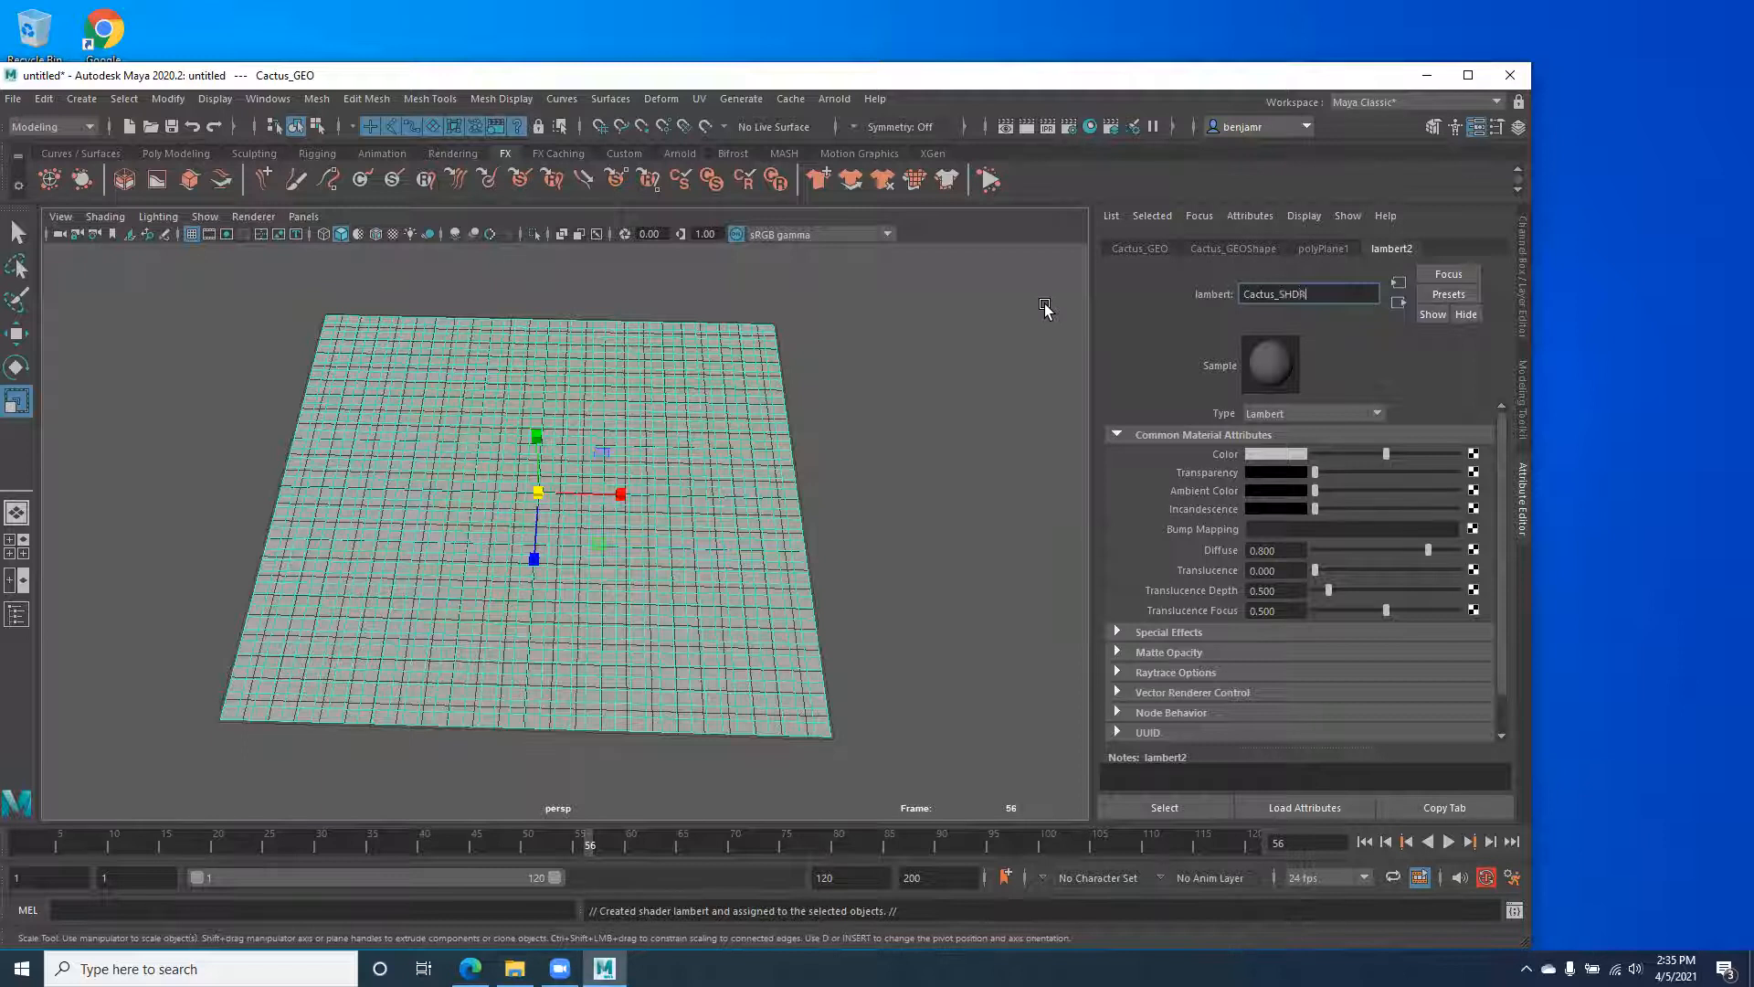
{"action": "key", "text": "Return"}
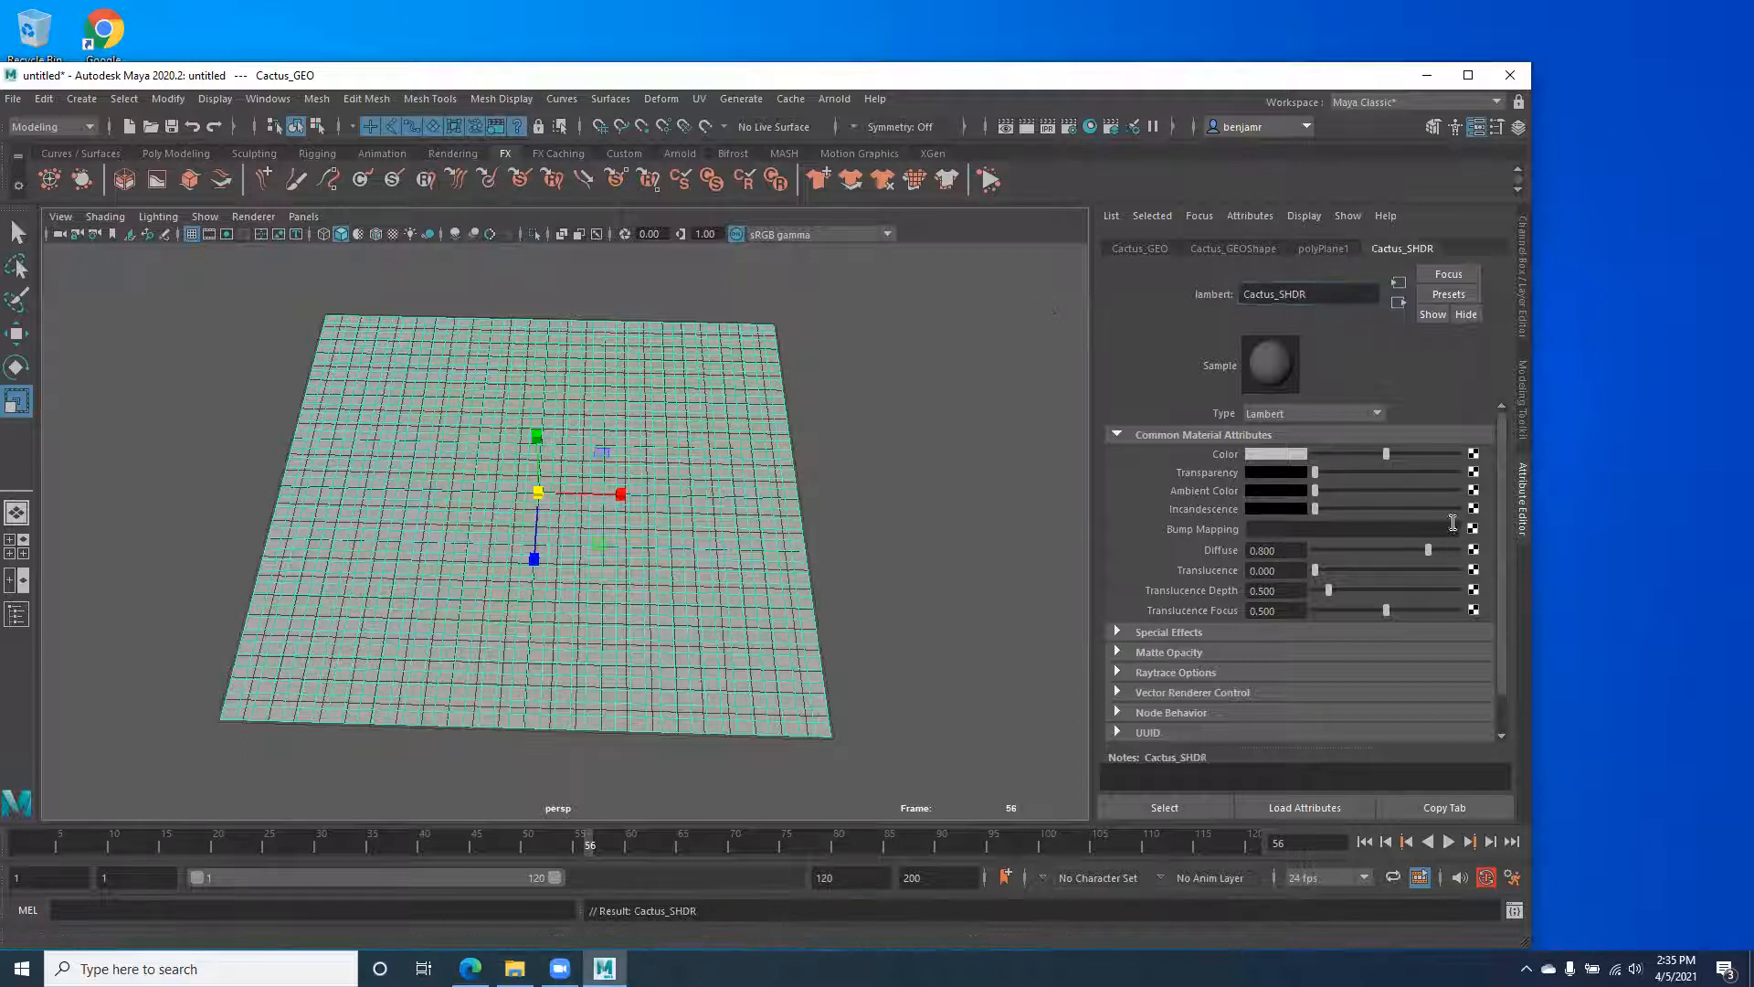
Connect a file texture to the material's Color and load Cactus1bw.png from the sourceimages folder.
{"action": "left_click", "coordinate": [1475, 454]}
{"action": "left_click", "coordinate": [780, 271]}
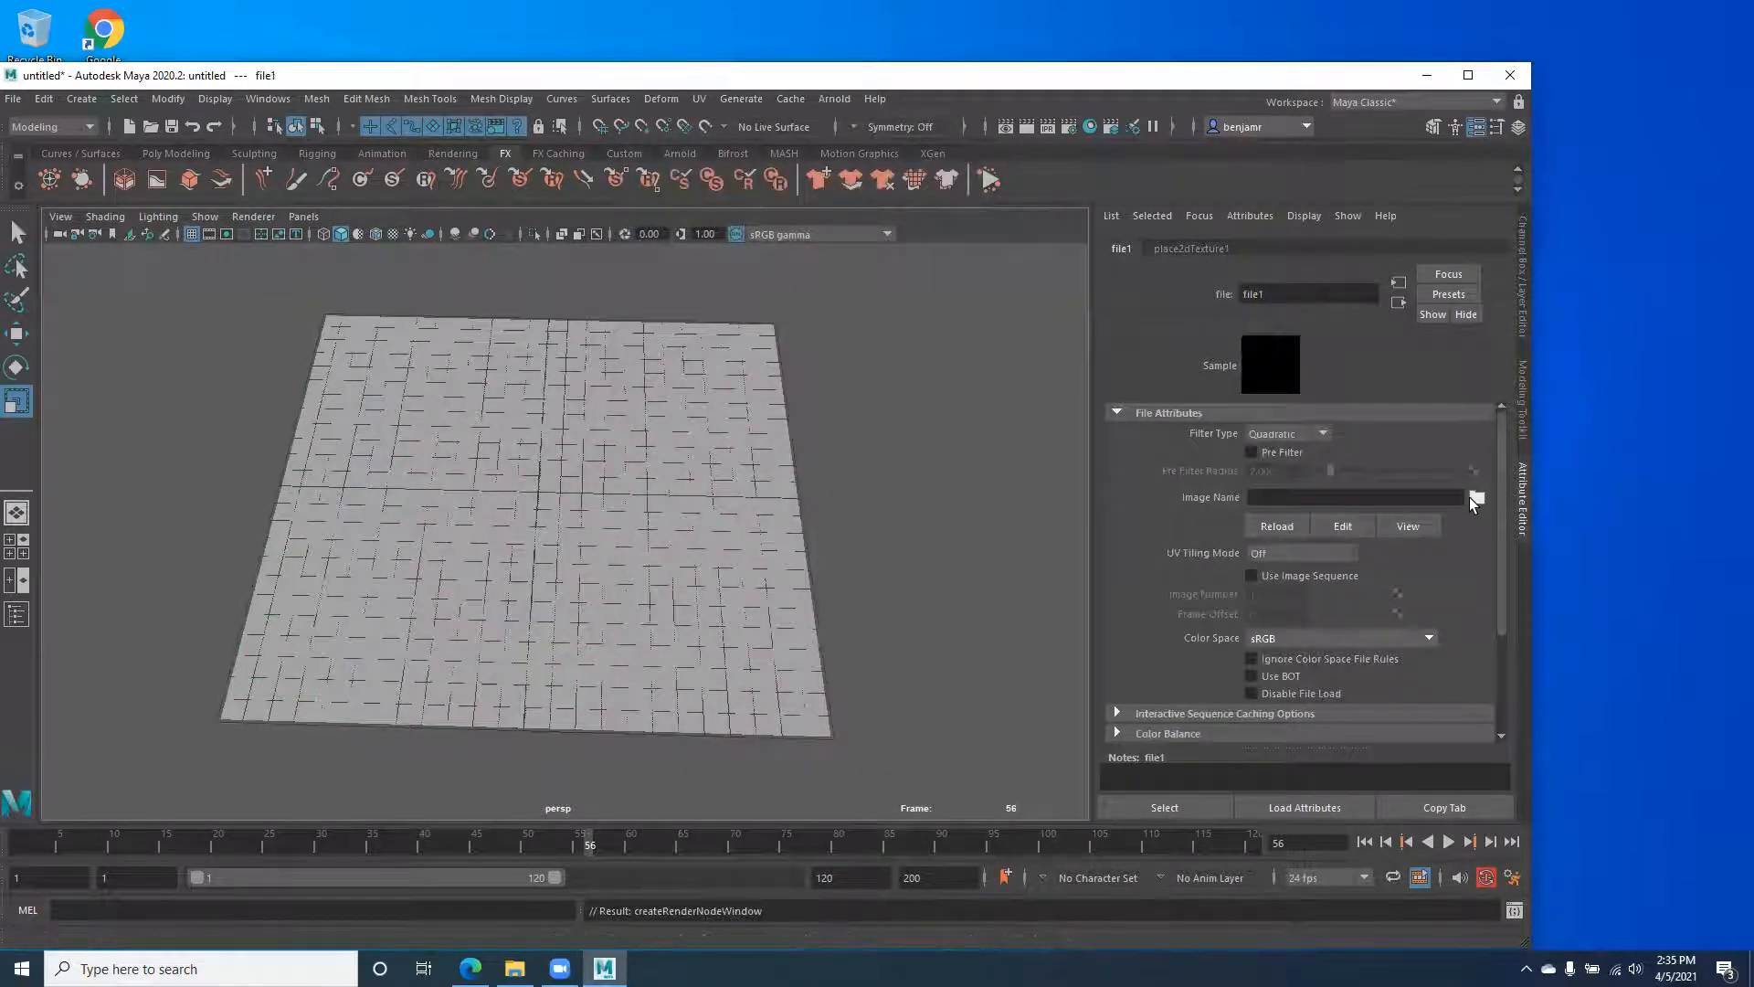
{"action": "left_click", "coordinate": [1477, 499]}
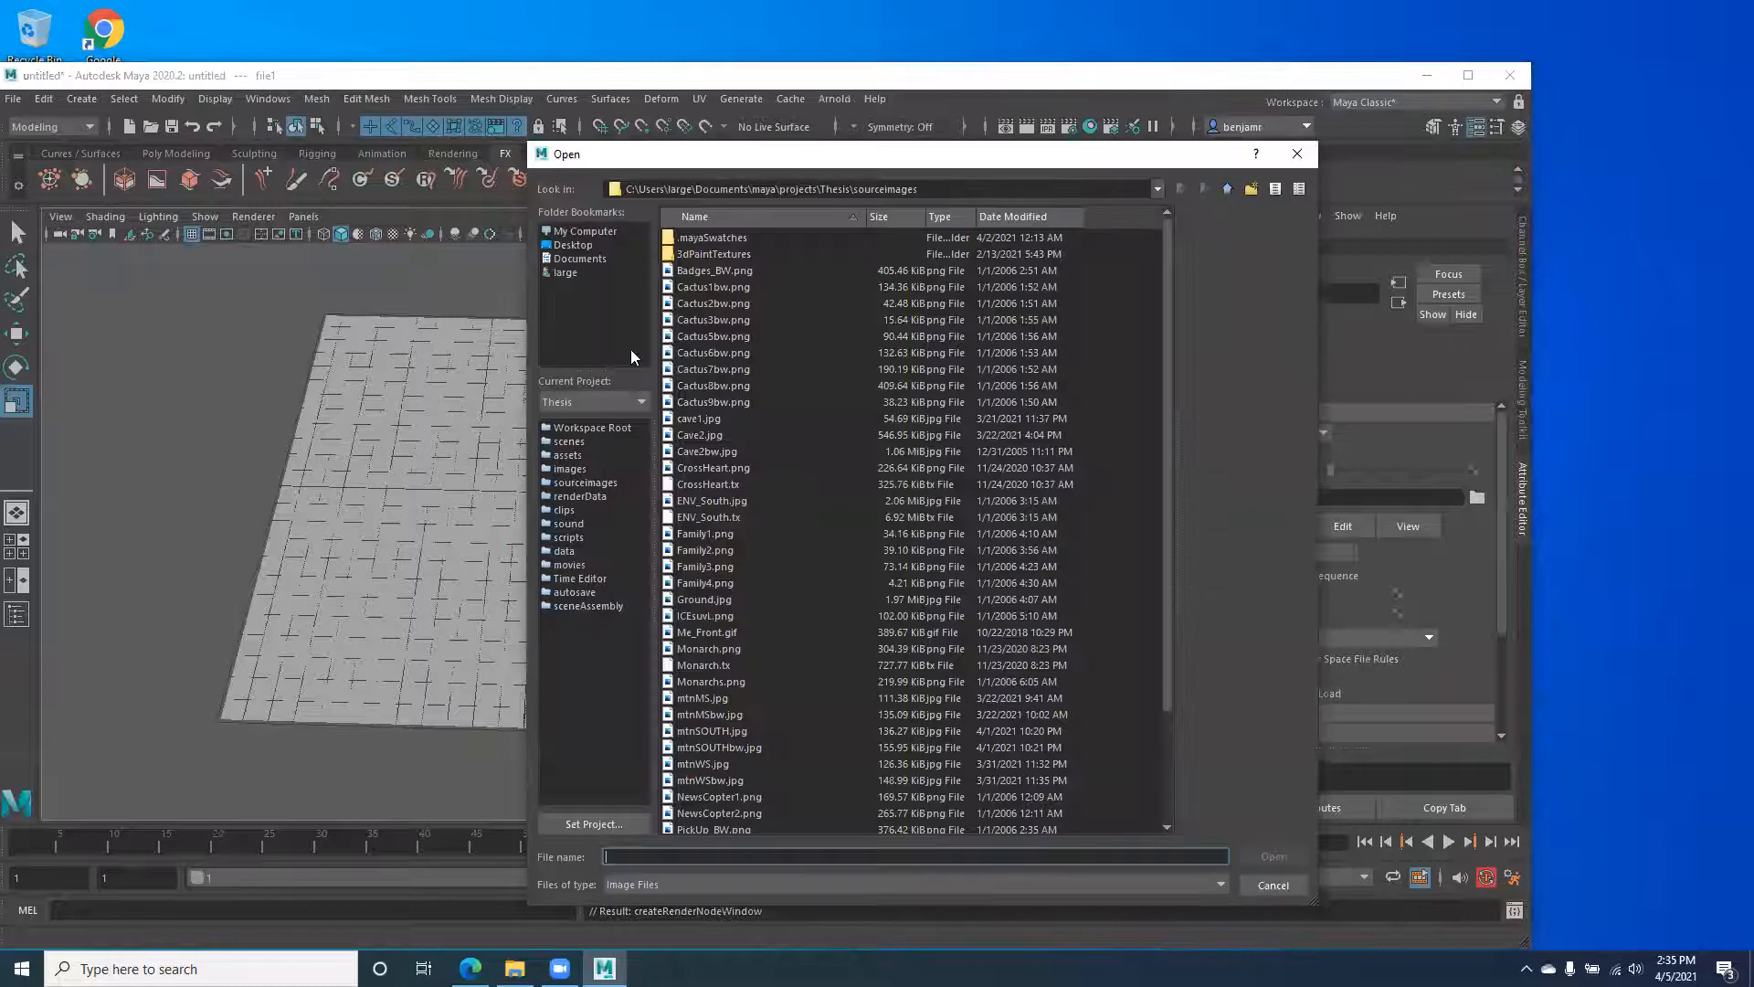
{"action": "scroll", "coordinate": [730, 592], "scroll_direction": "down", "scroll_amount": 3}
{"action": "scroll", "coordinate": [731, 592], "scroll_direction": "up", "scroll_amount": 3}
{"action": "left_click", "coordinate": [705, 288]}
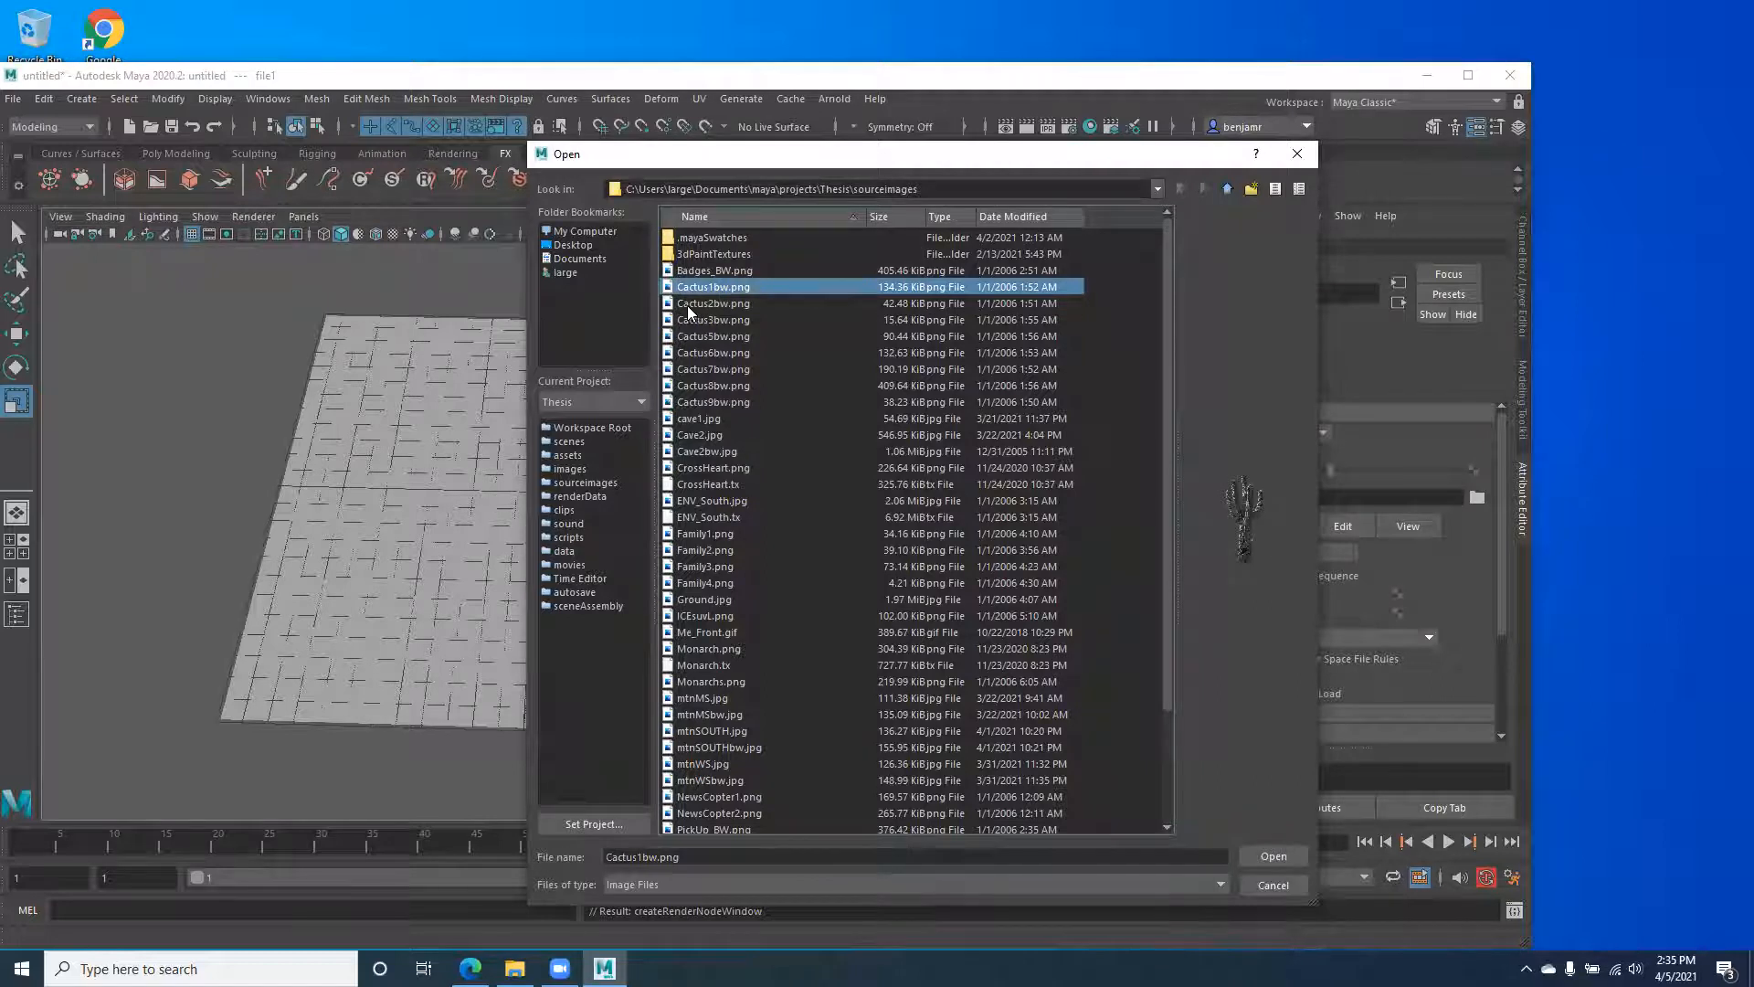
{"action": "left_click", "coordinate": [687, 305]}
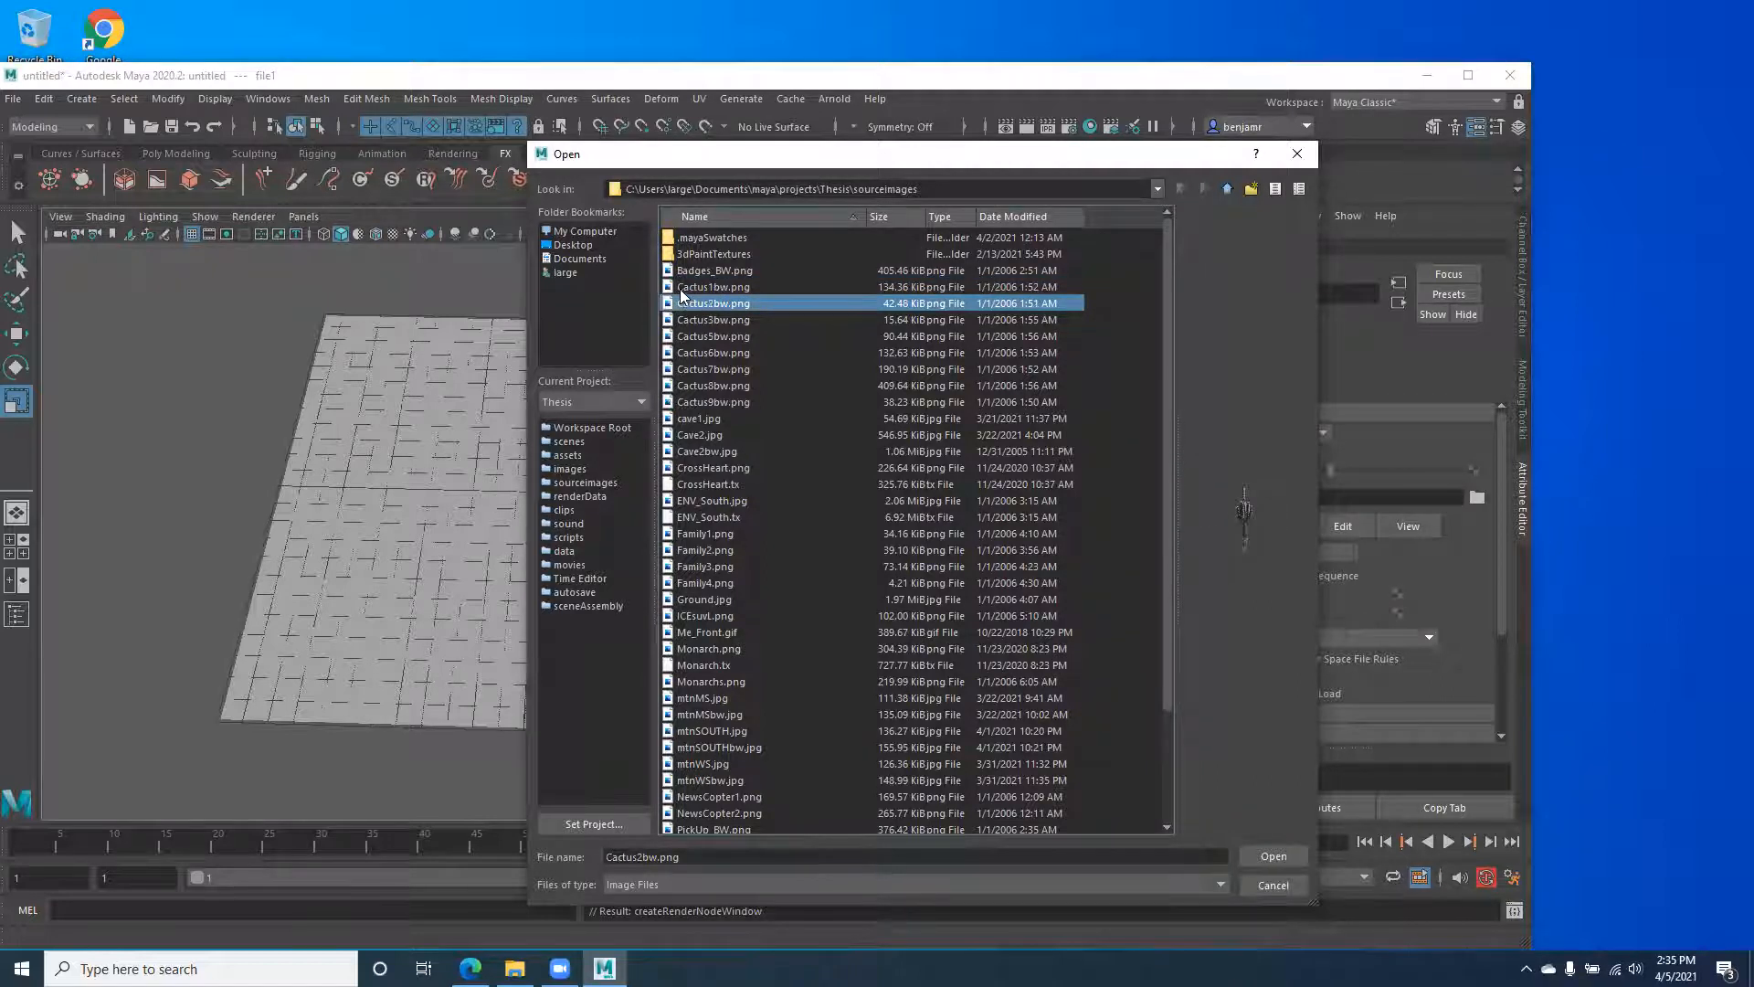
{"action": "left_click", "coordinate": [681, 288]}
{"action": "left_click", "coordinate": [1252, 855]}
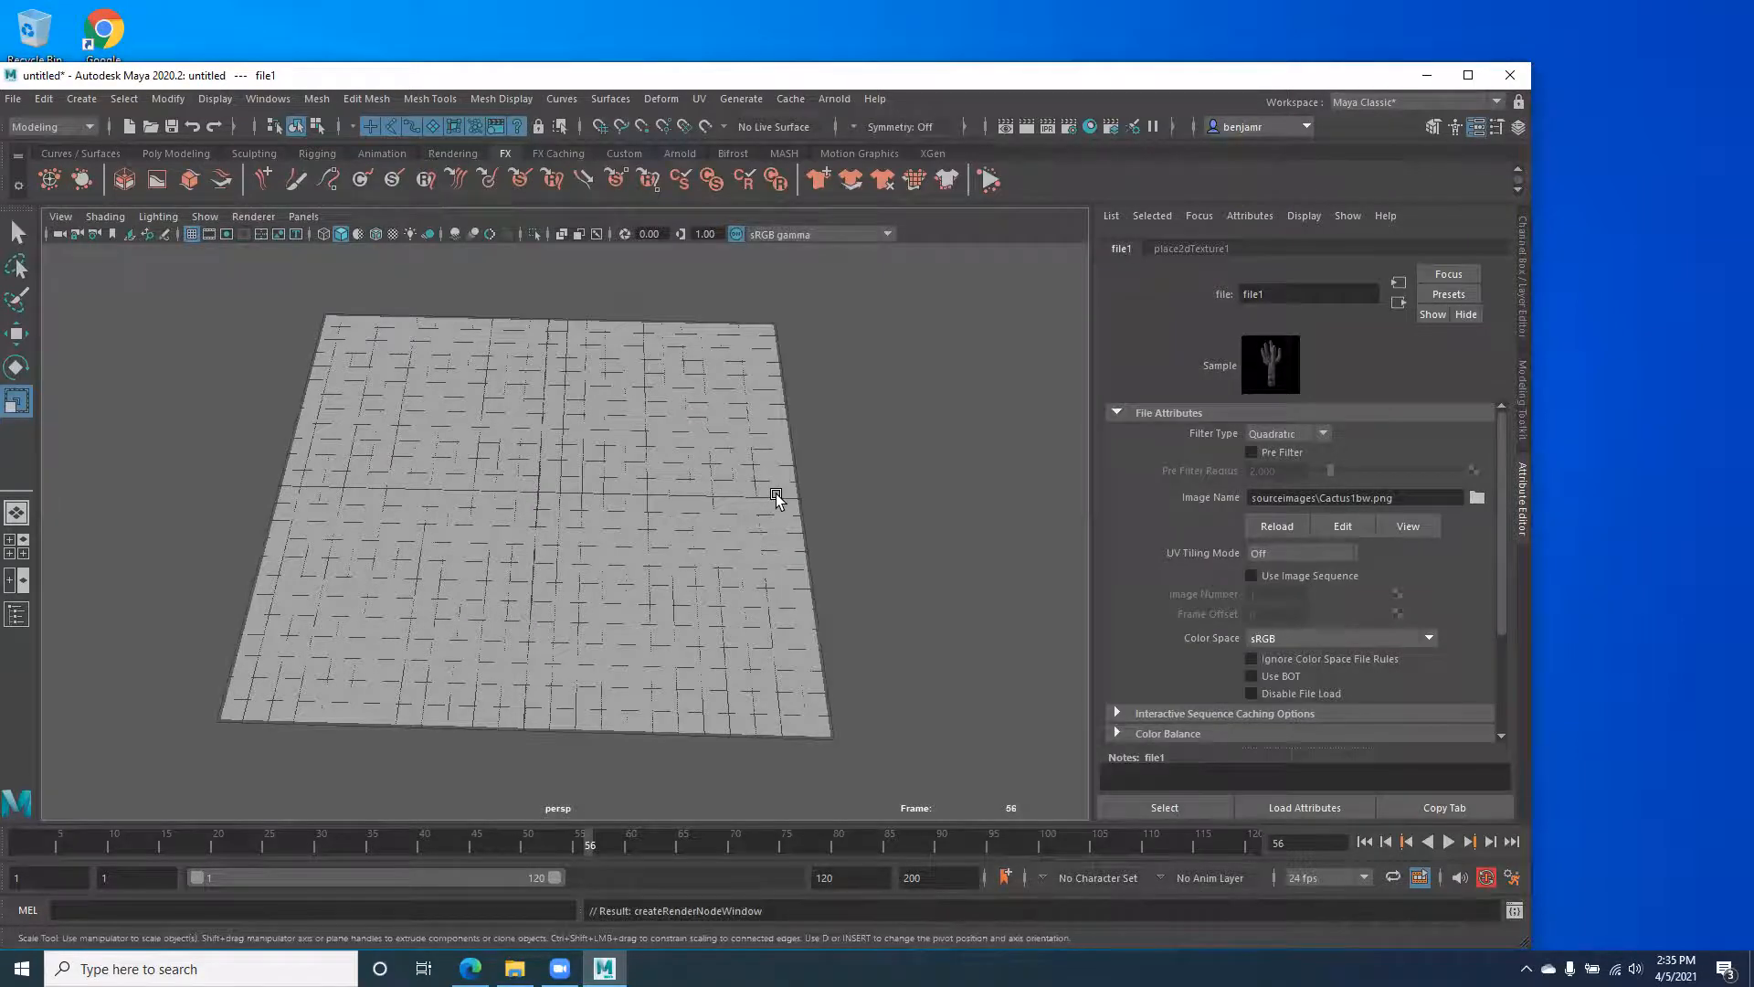
Turn on textured display, select the cactus plane, and show it whole in the top view.
{"action": "key", "text": "6"}
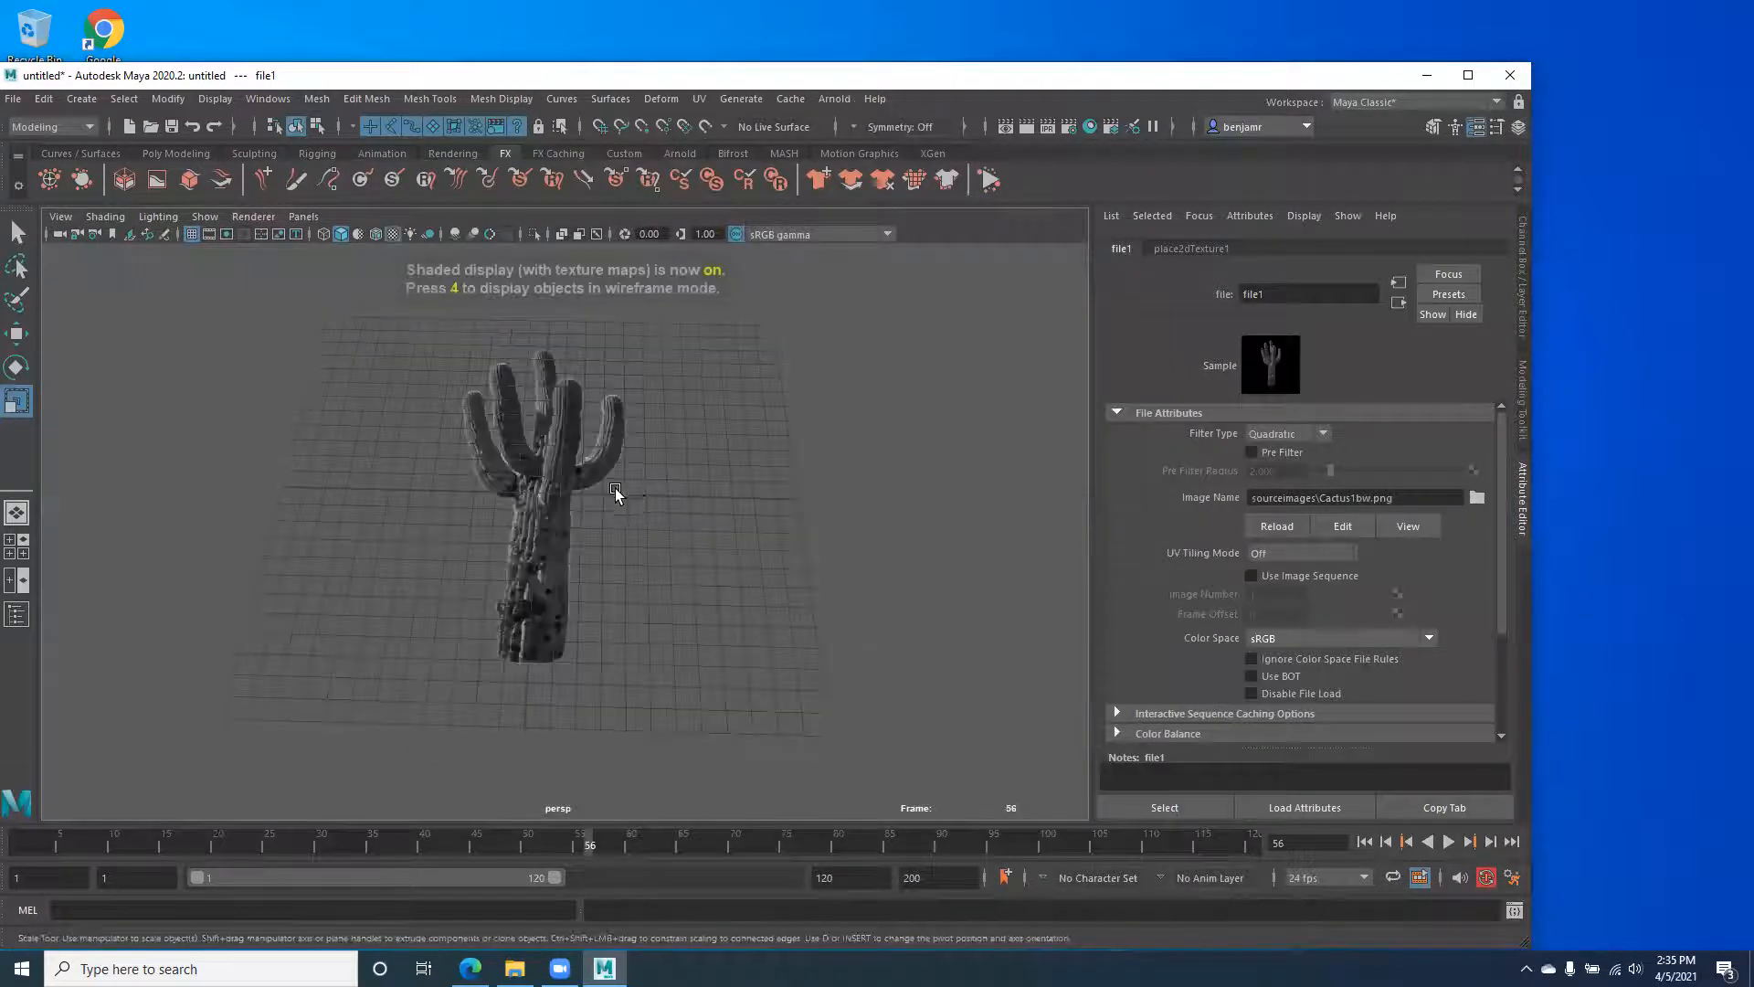
{"action": "mouse_move", "coordinate": [477, 539]}
{"action": "left_mouse_down", "text": "alt"}
{"action": "mouse_move", "coordinate": [544, 517]}
{"action": "mouse_move", "coordinate": [512, 536]}
{"action": "mouse_move", "coordinate": [605, 554]}
{"action": "mouse_move", "coordinate": [621, 583]}
{"action": "mouse_move", "coordinate": [530, 579]}
{"action": "left_mouse_up", "text": "alt"}
{"action": "left_click", "coordinate": [548, 540]}
{"action": "key", "text": "space"}
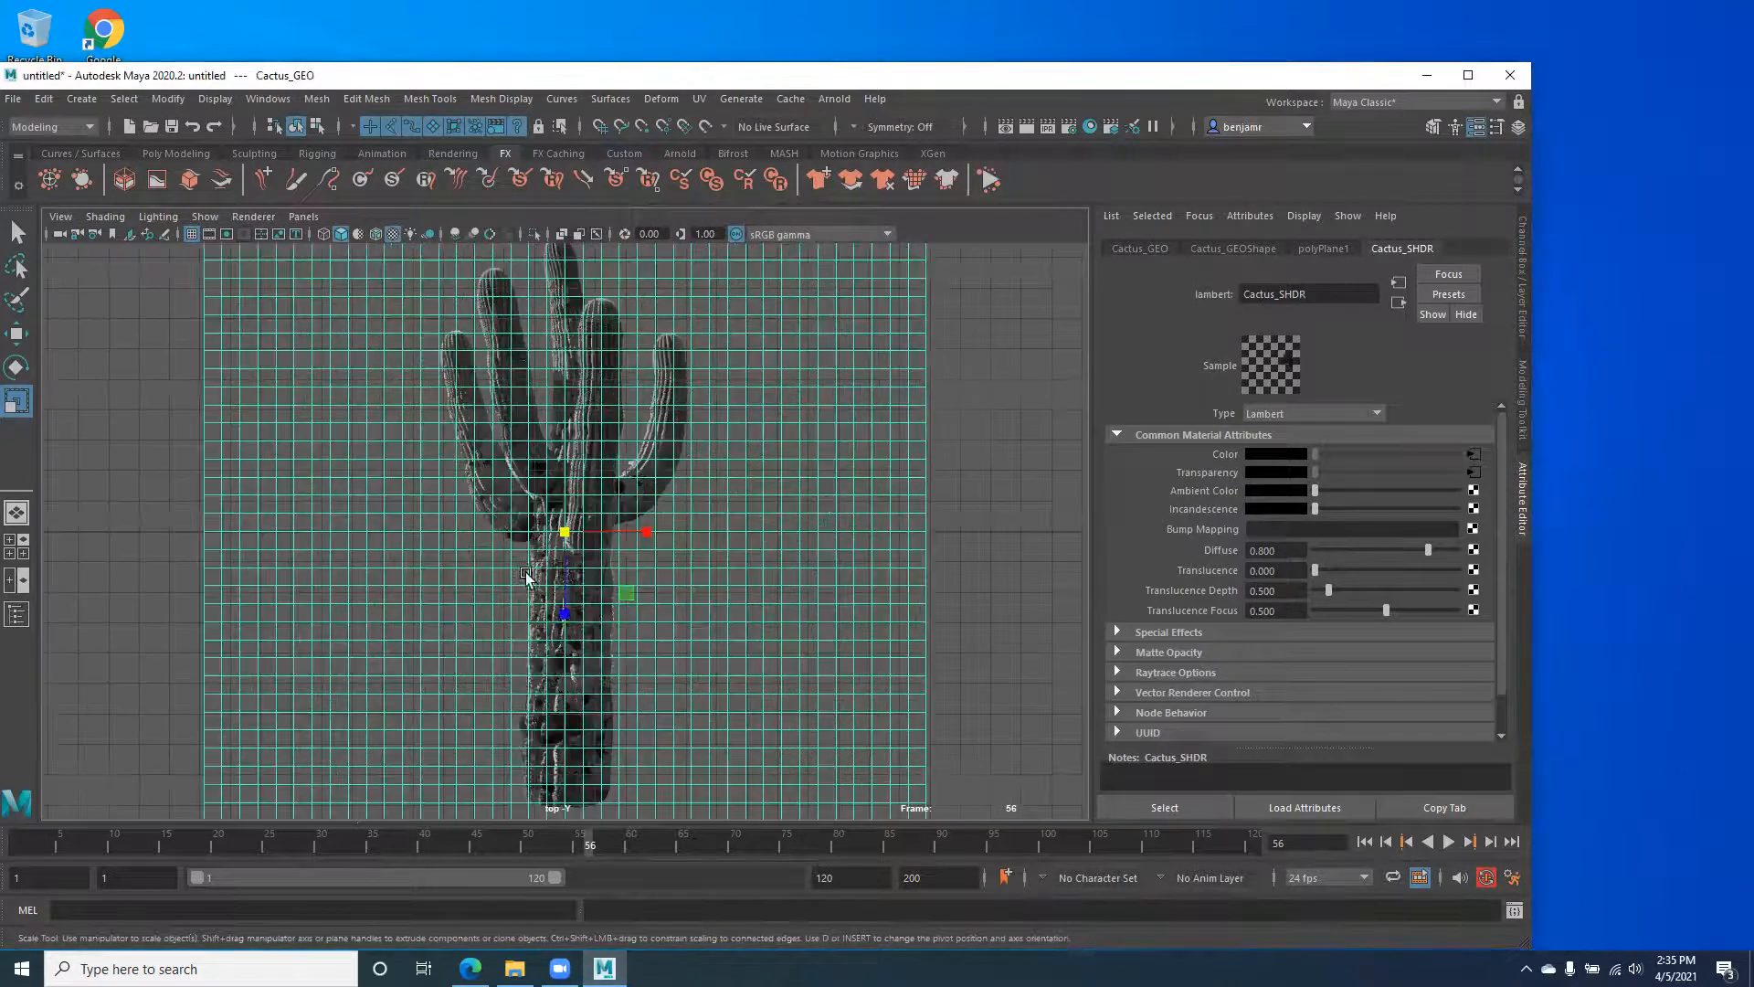
{"action": "right_click_drag", "start_coordinate": [536, 539], "coordinate": [411, 485], "text": "alt"}
{"action": "middle_click_drag", "start_coordinate": [411, 485], "coordinate": [442, 482], "text": "alt"}
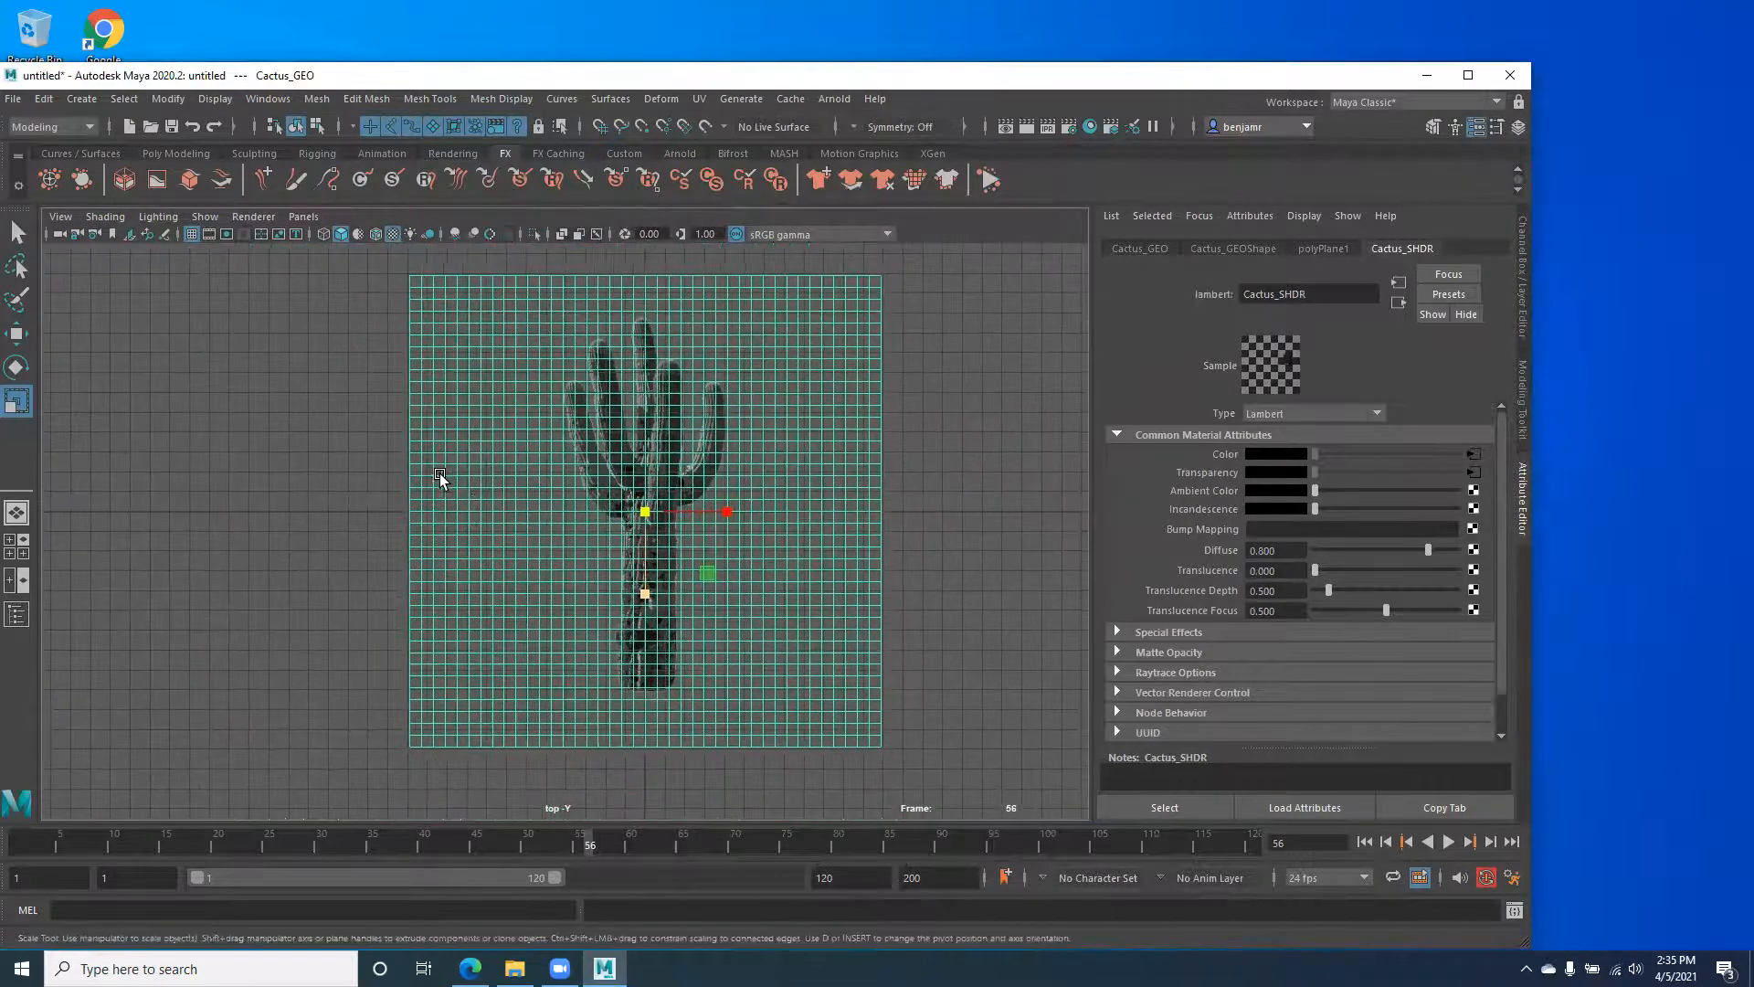
Switch the plane to face selection and delete the four empty rows of faces below the cactus base.
{"action": "right_click_drag", "start_coordinate": [490, 465], "coordinate": [469, 517]}
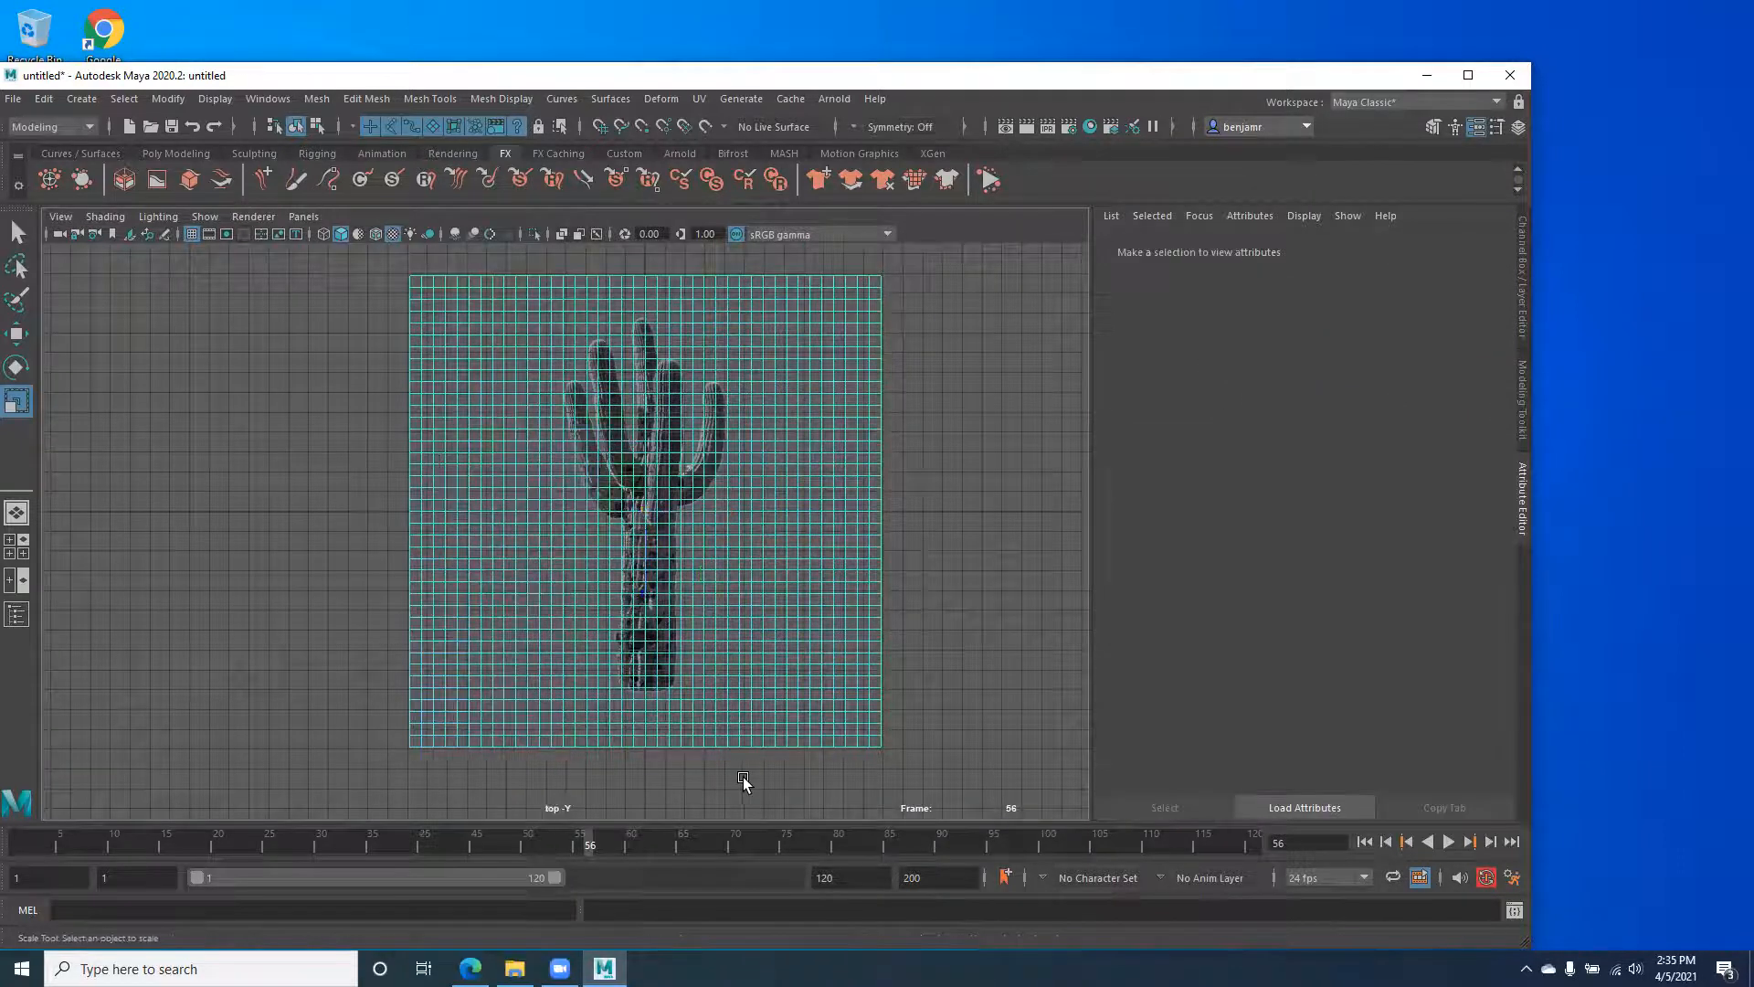
{"action": "left_click_drag", "start_coordinate": [918, 762], "coordinate": [304, 699]}
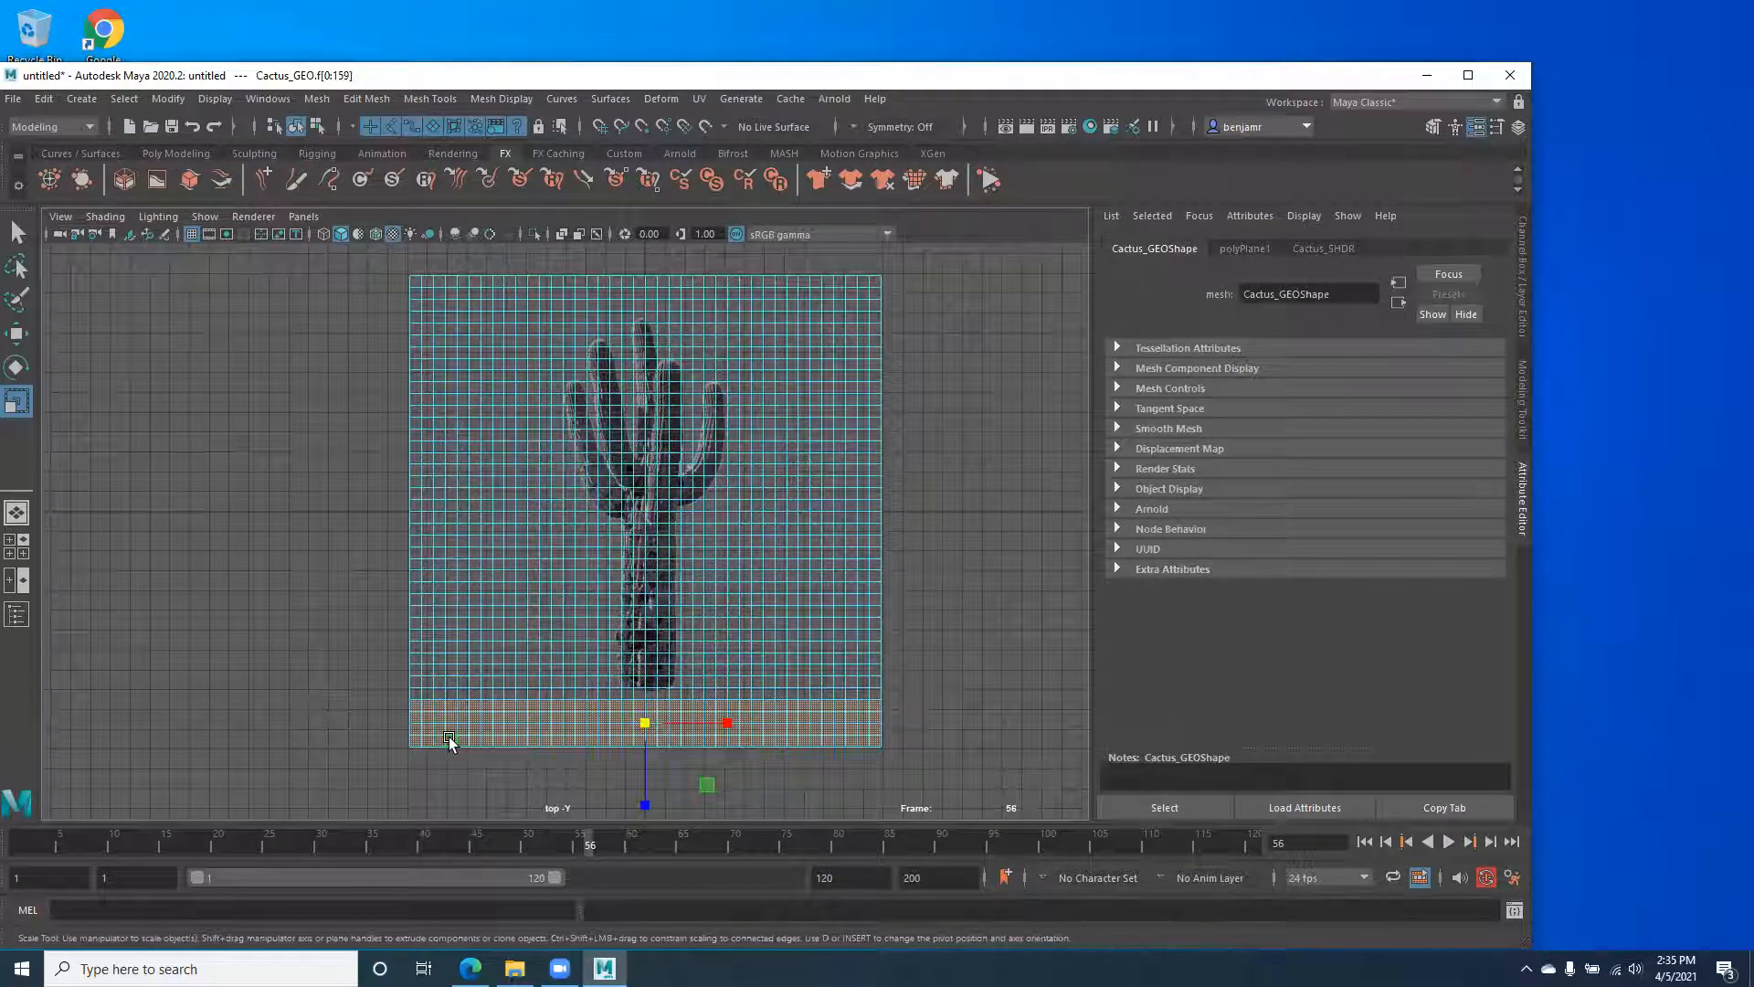
{"action": "key", "text": "Delete"}
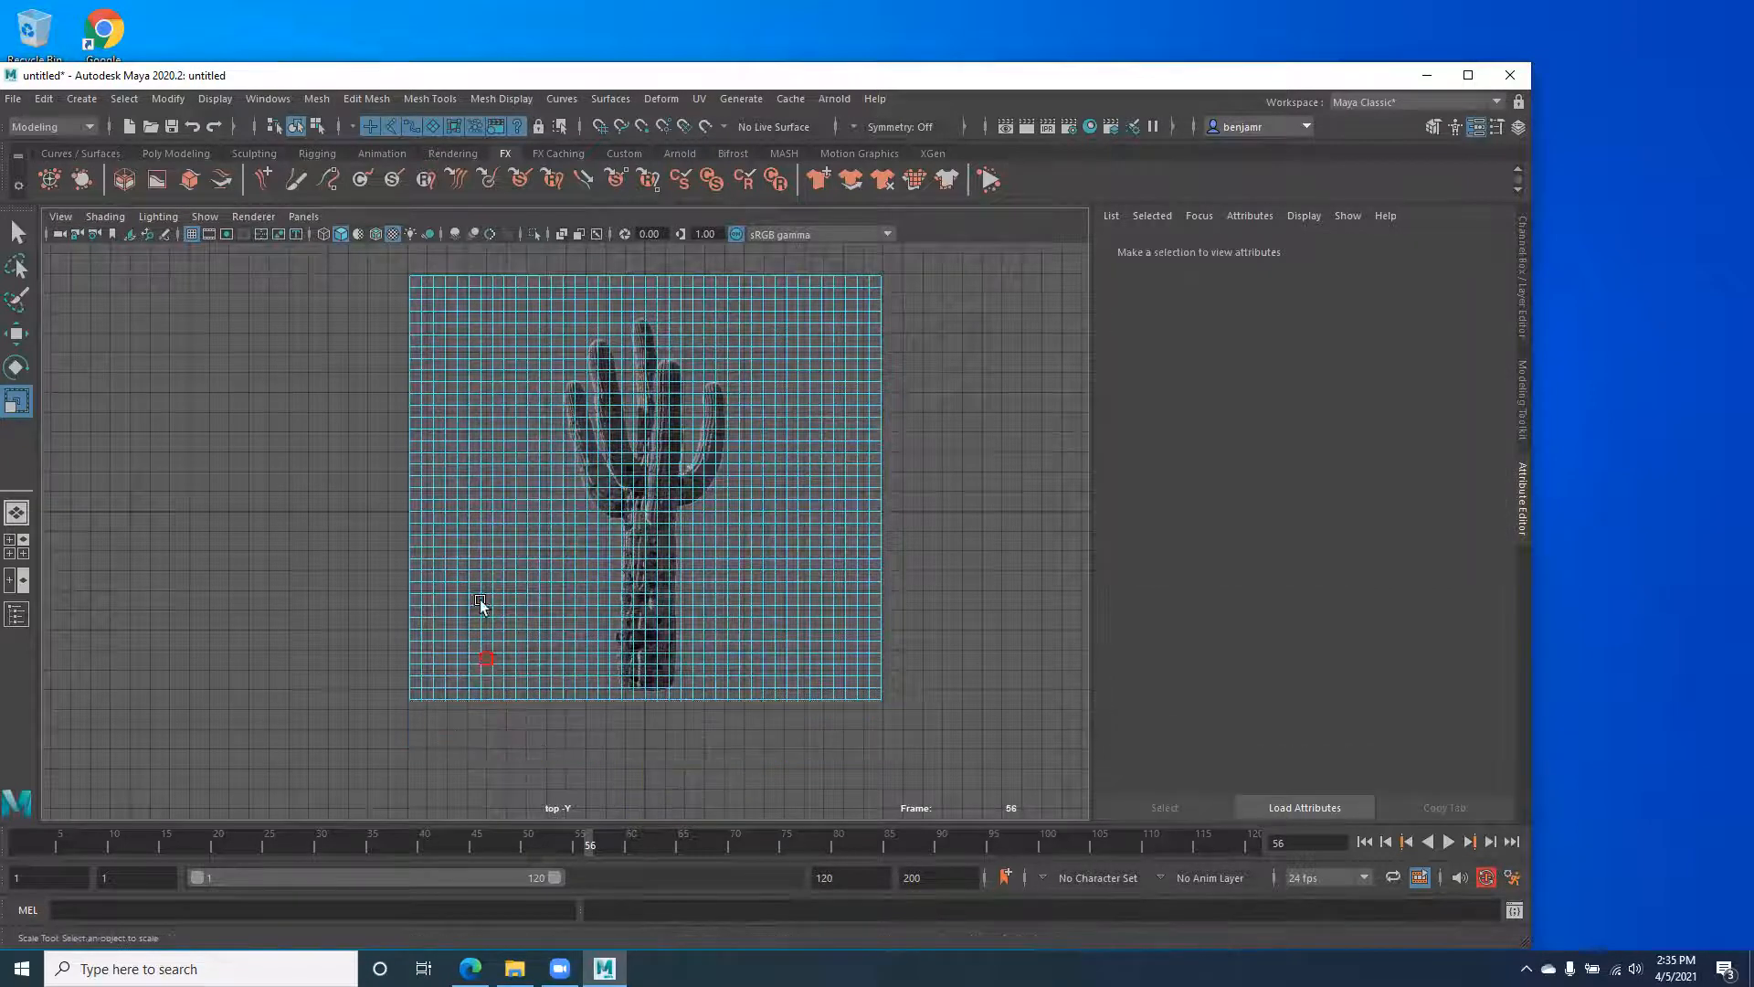
Delete the empty faces along both sides of the cactus and the empty rows above its tip.
{"action": "left_click_drag", "start_coordinate": [327, 259], "coordinate": [550, 740]}
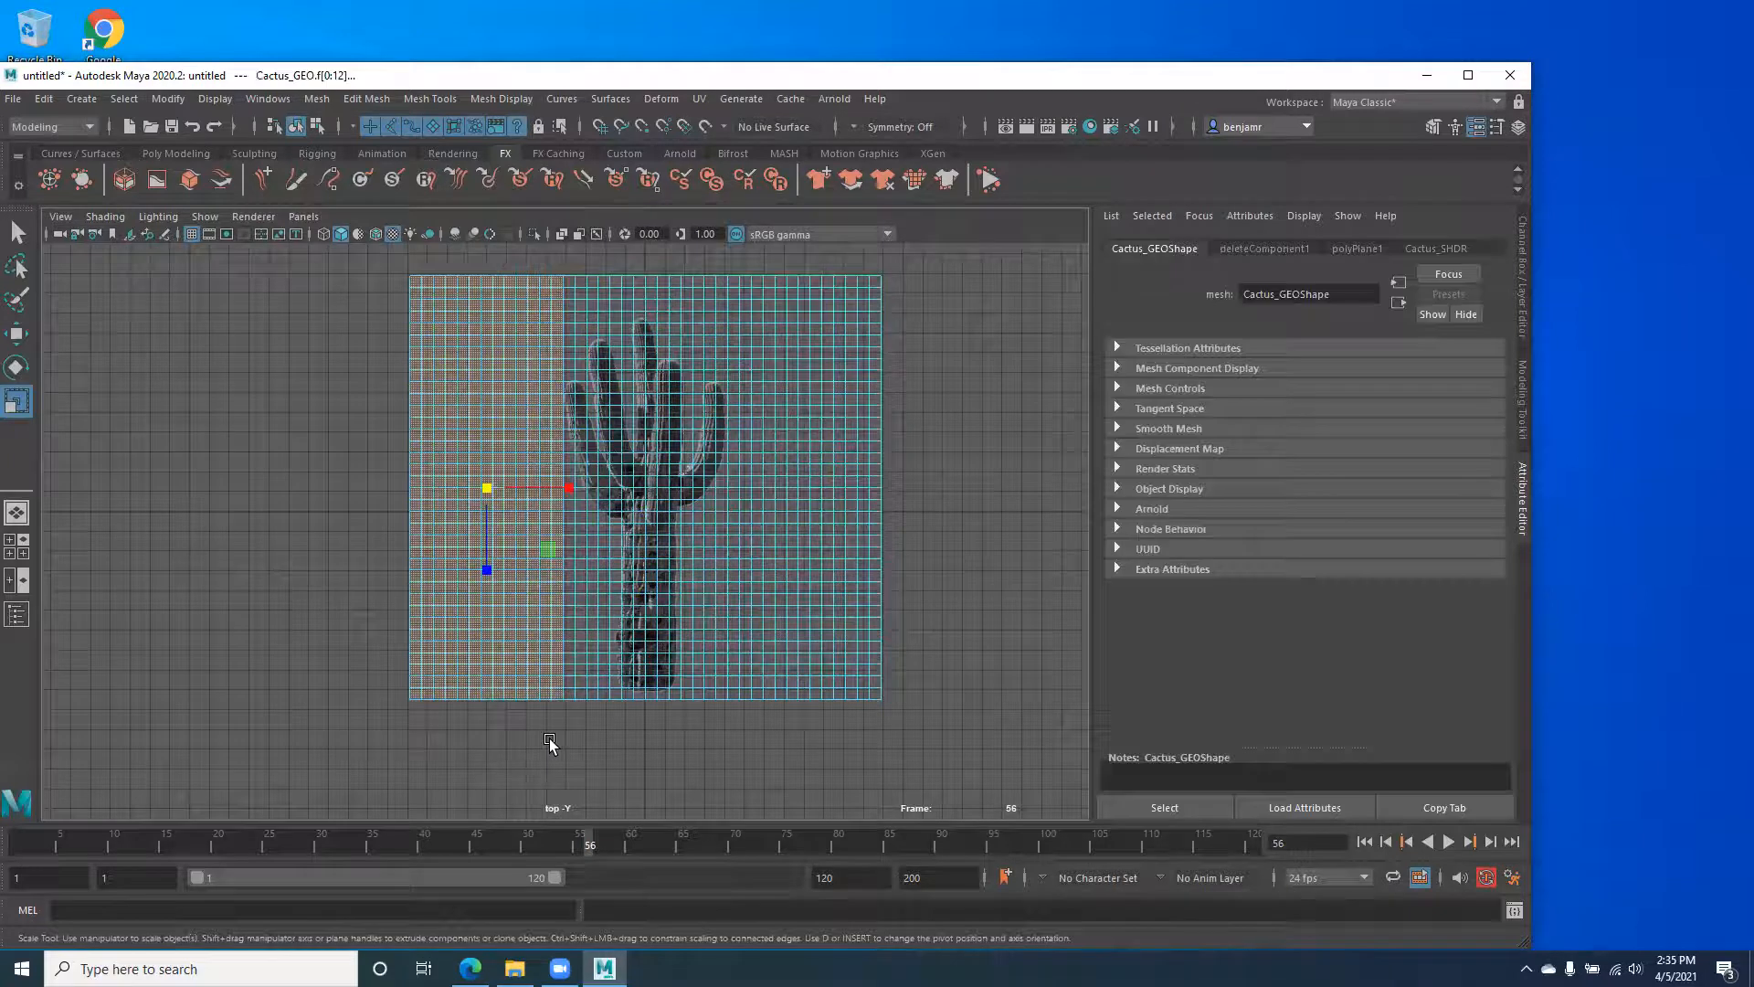
{"action": "key", "text": "Delete"}
{"action": "left_click_drag", "start_coordinate": [913, 261], "coordinate": [735, 757]}
{"action": "key", "text": "Delete"}
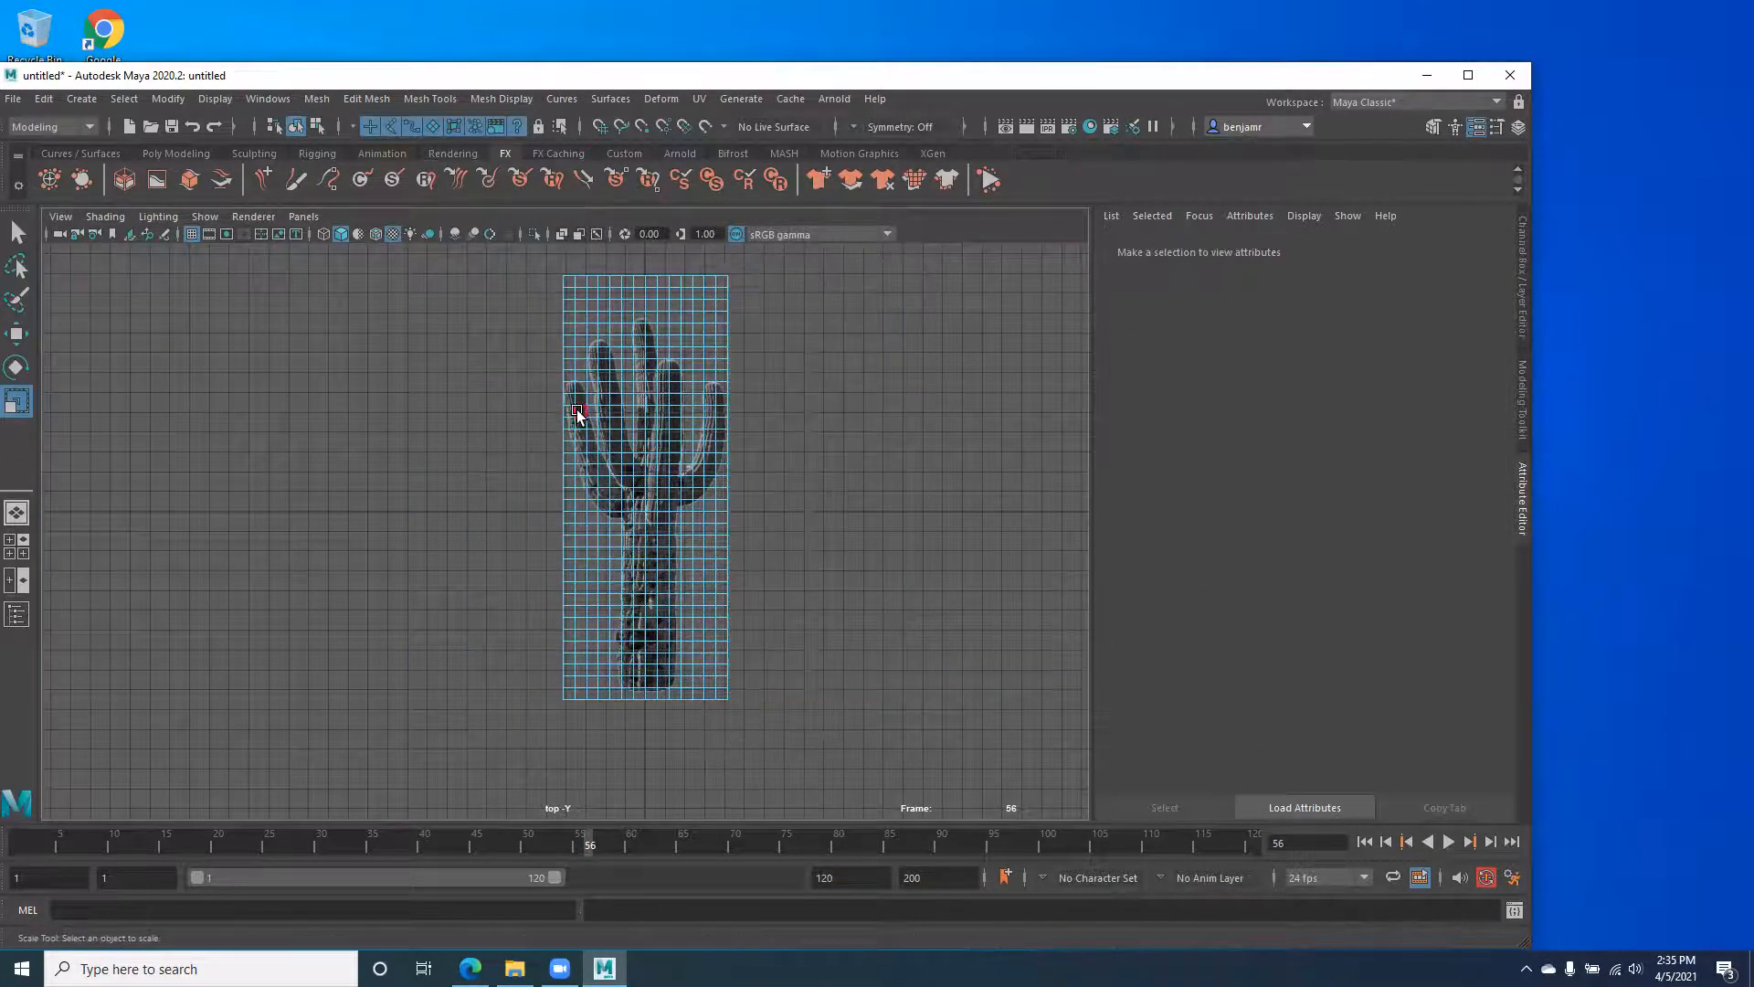
{"action": "left_click_drag", "start_coordinate": [501, 265], "coordinate": [772, 312]}
{"action": "key", "text": "Delete"}
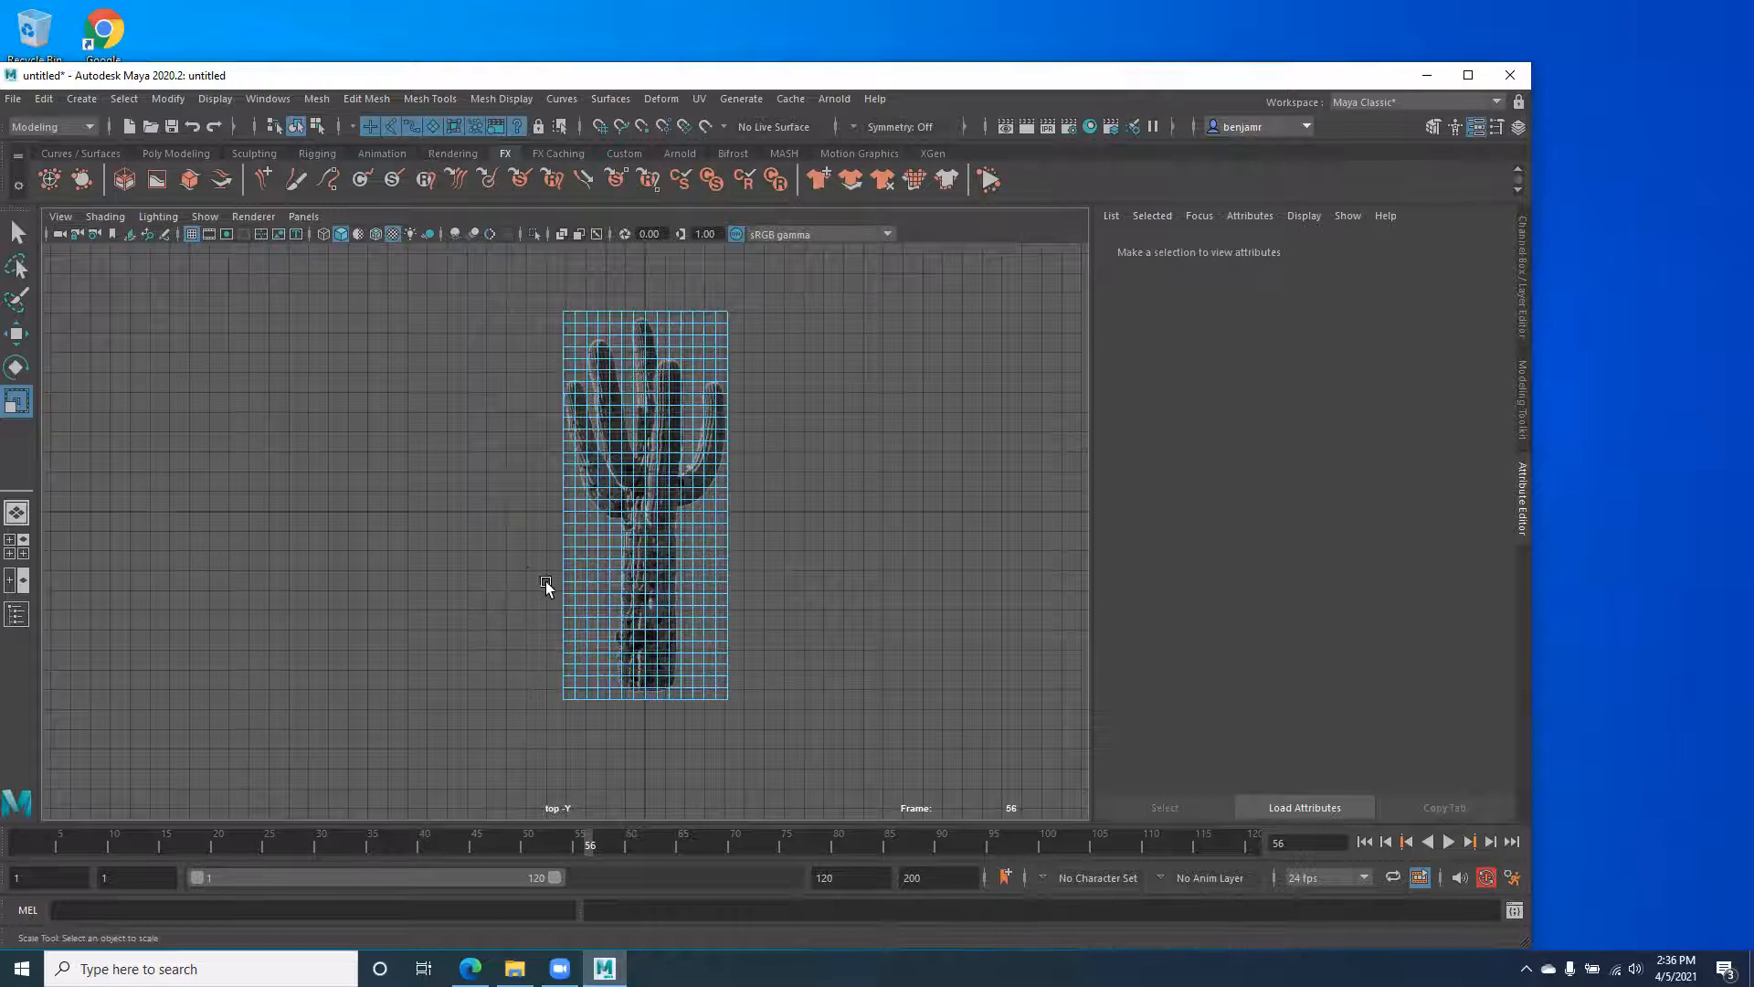
Delete the blocks of empty faces on both sides of the cactus trunk, below the arms.
{"action": "middle_click_drag", "start_coordinate": [533, 587], "coordinate": [552, 545], "text": "alt"}
{"action": "right_click_drag", "start_coordinate": [562, 572], "coordinate": [1069, 721], "text": "alt"}
{"action": "middle_click_drag", "start_coordinate": [562, 563], "coordinate": [587, 508], "text": "alt"}
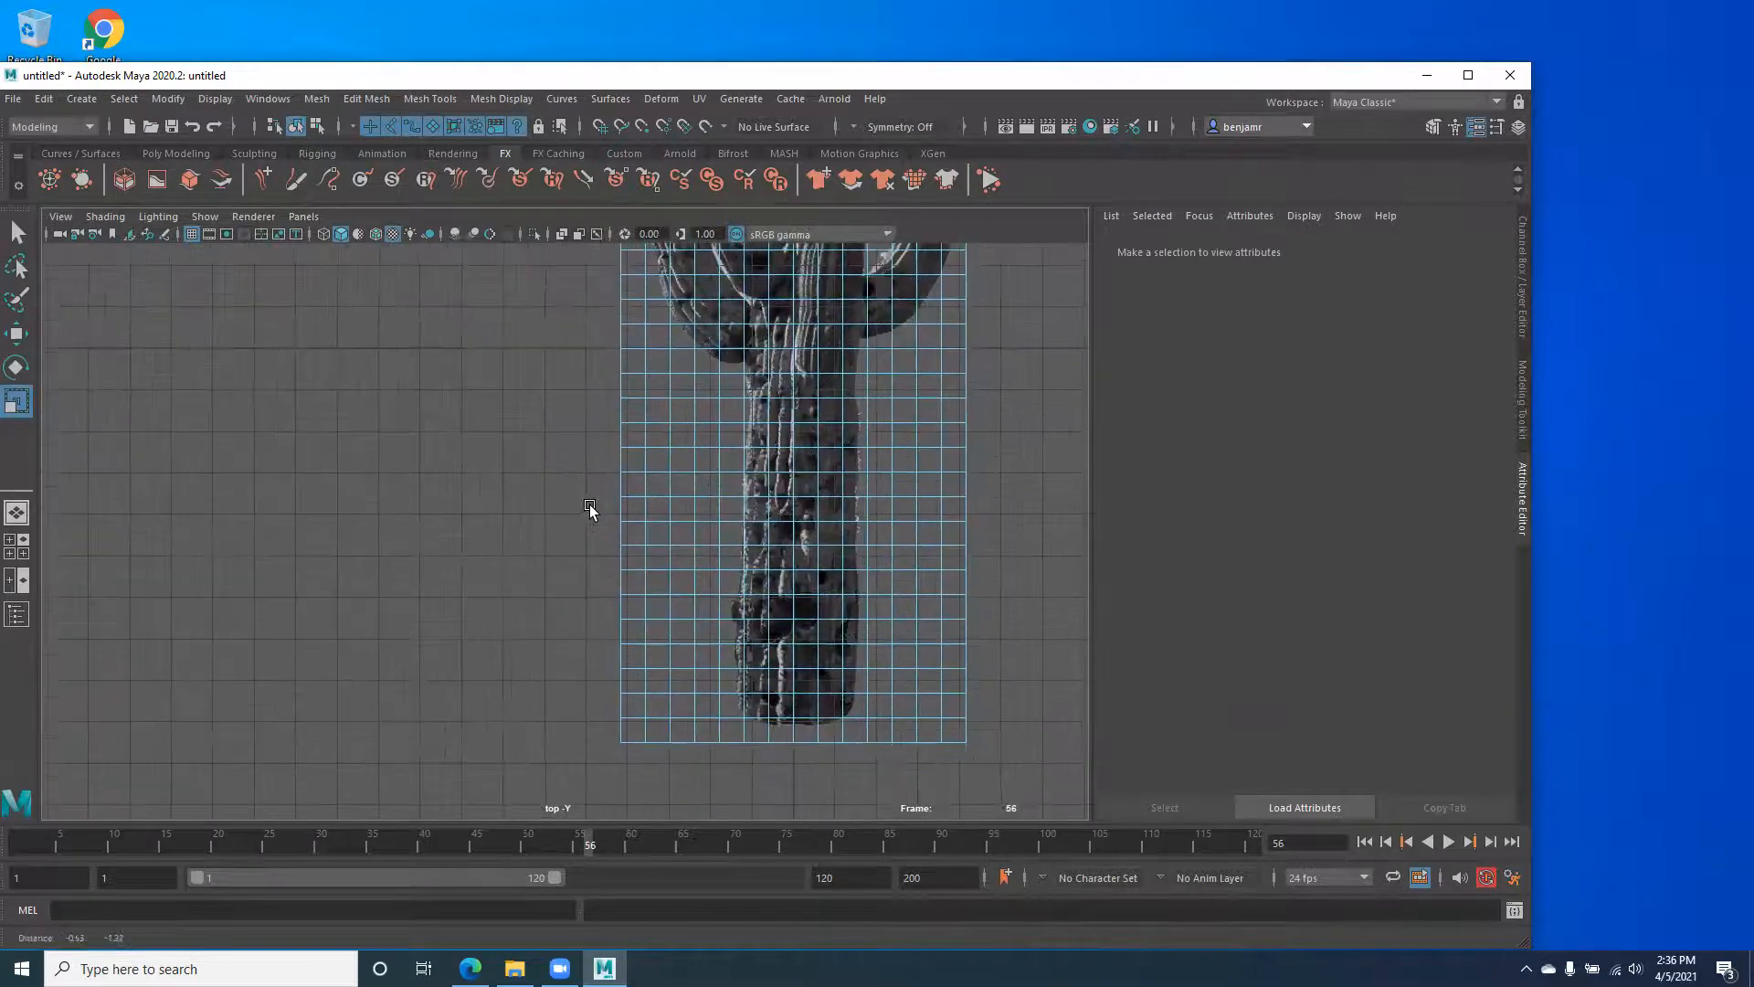
{"action": "left_click_drag", "start_coordinate": [704, 388], "coordinate": [539, 757]}
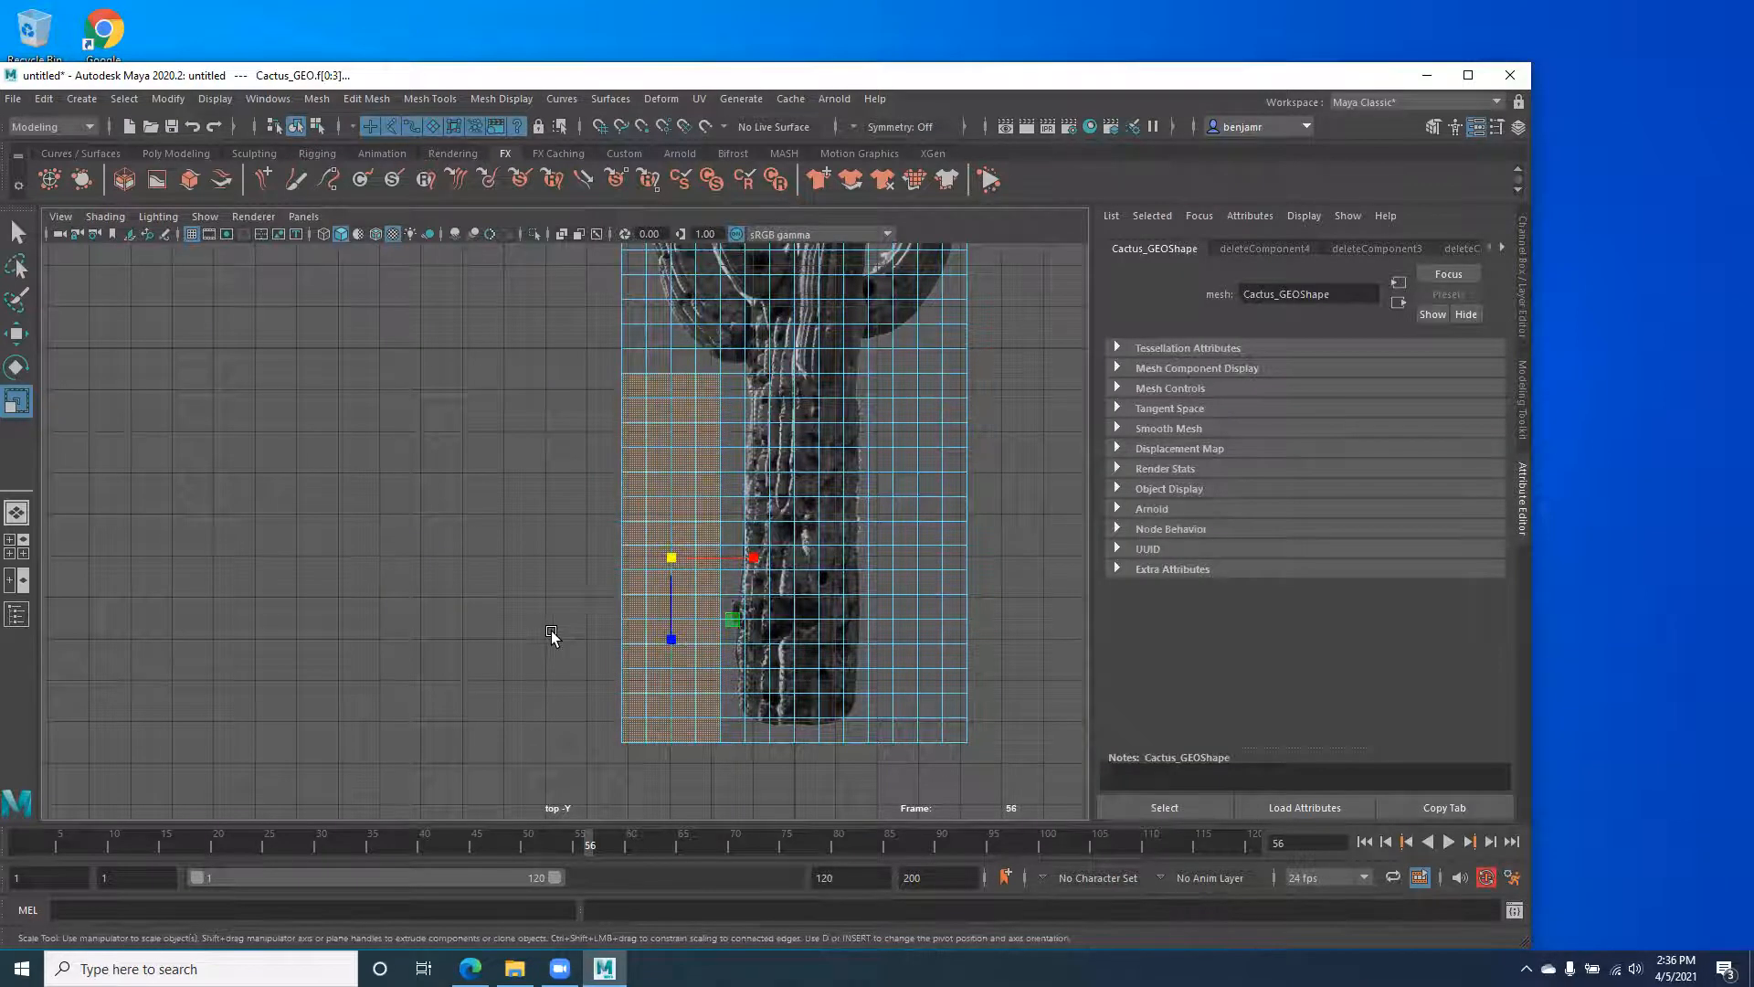
{"action": "key", "text": "Delete"}
{"action": "left_click_drag", "start_coordinate": [885, 363], "coordinate": [1049, 771]}
{"action": "key", "text": "Delete"}
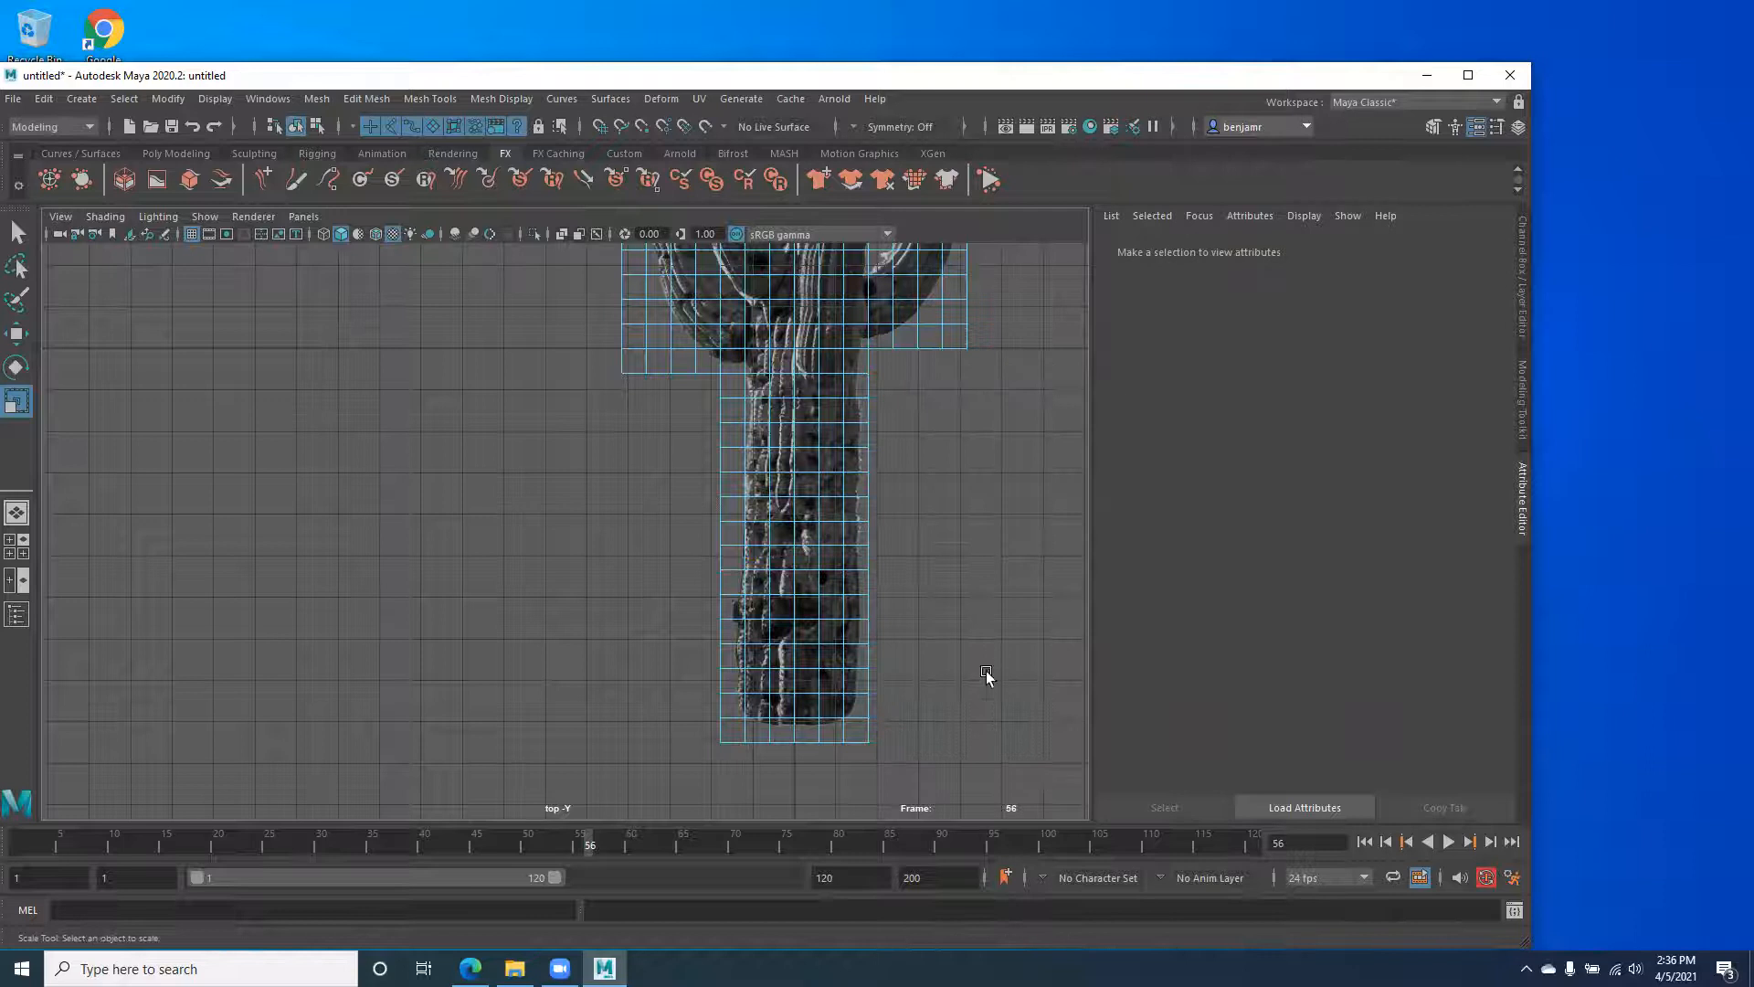
Delete the empty faces along the lower outer edge of the cactus's left arm in a stair-step outline.
{"action": "middle_click_drag", "start_coordinate": [502, 627], "coordinate": [469, 716], "text": "alt"}
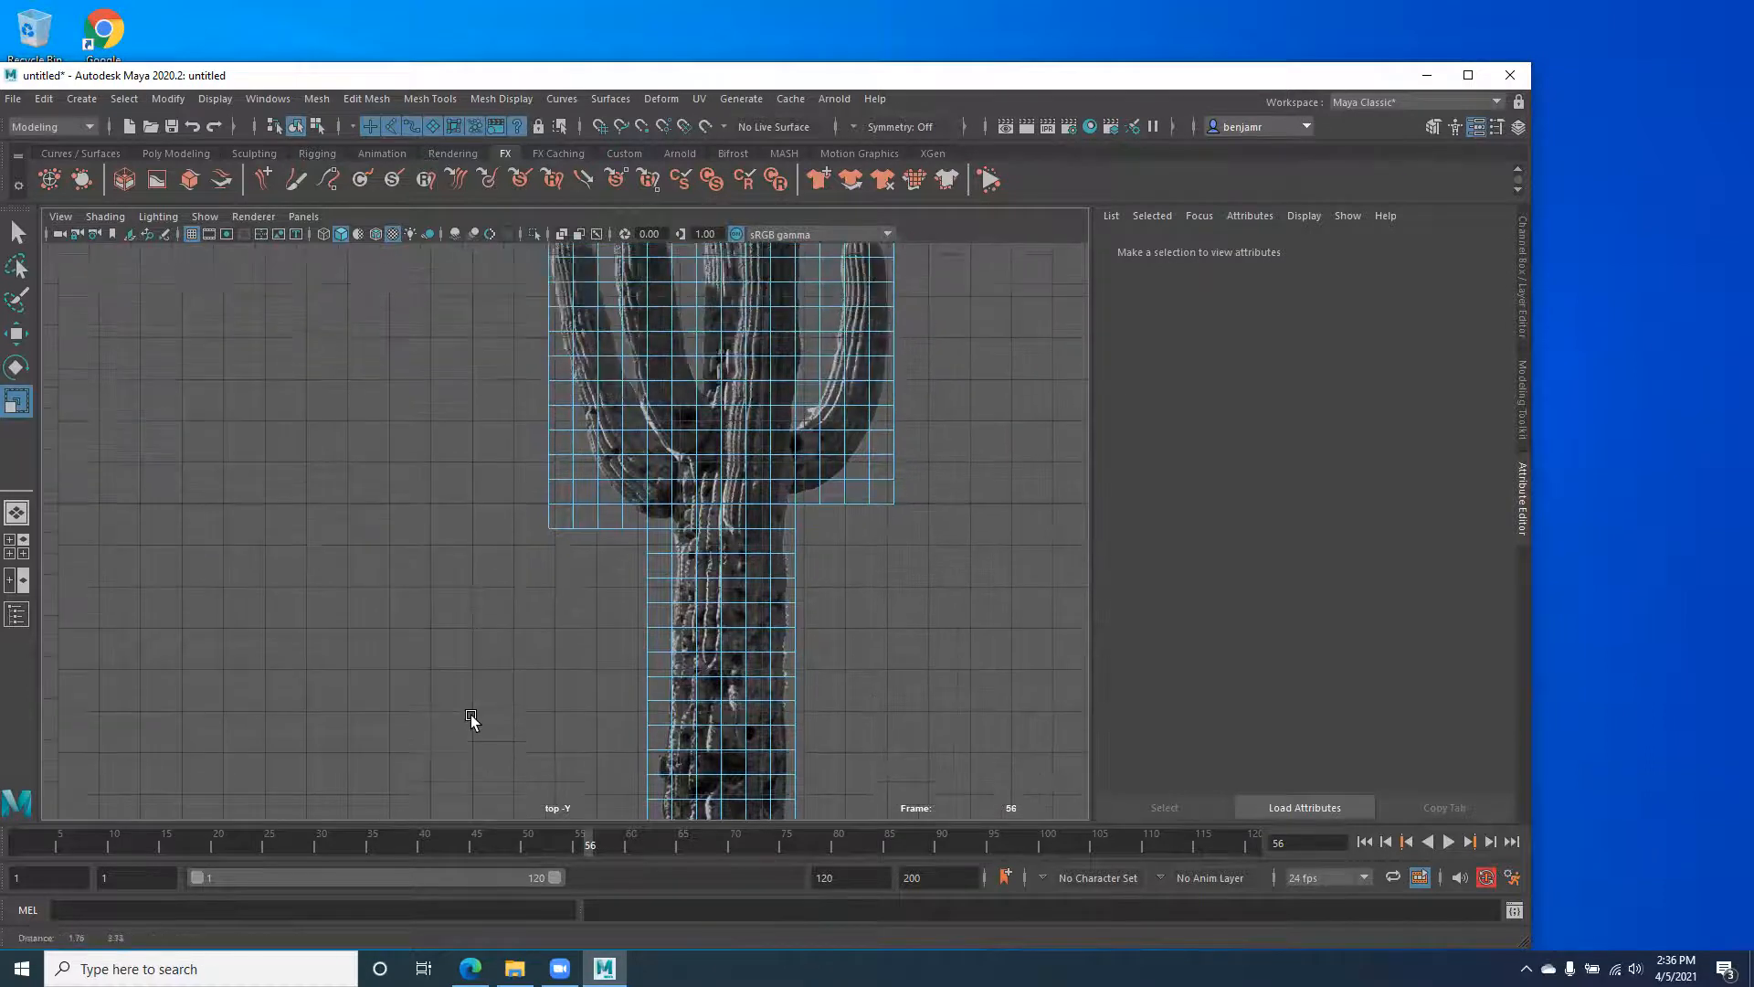
{"action": "left_click", "coordinate": [606, 528]}
{"action": "scroll", "coordinate": [501, 596], "scroll_direction": "up", "scroll_amount": 5}
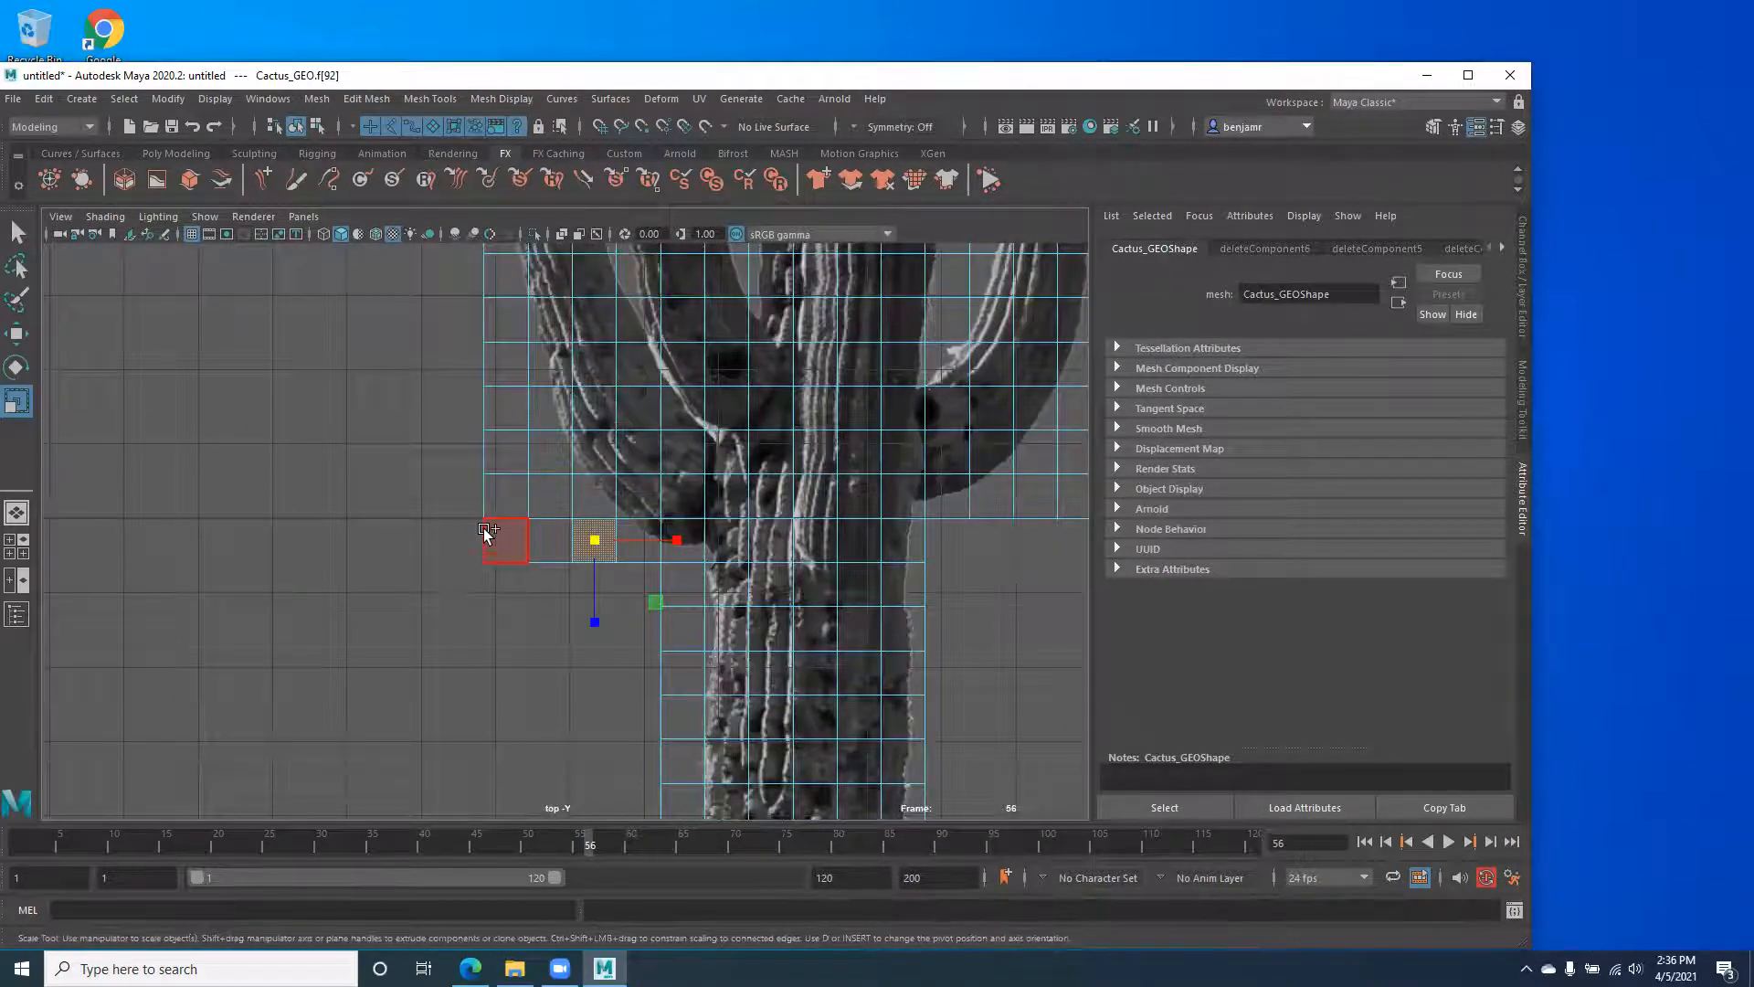
{"action": "left_click", "coordinate": [502, 495], "text": "shift"}
{"action": "left_click", "coordinate": [509, 539], "text": "shift"}
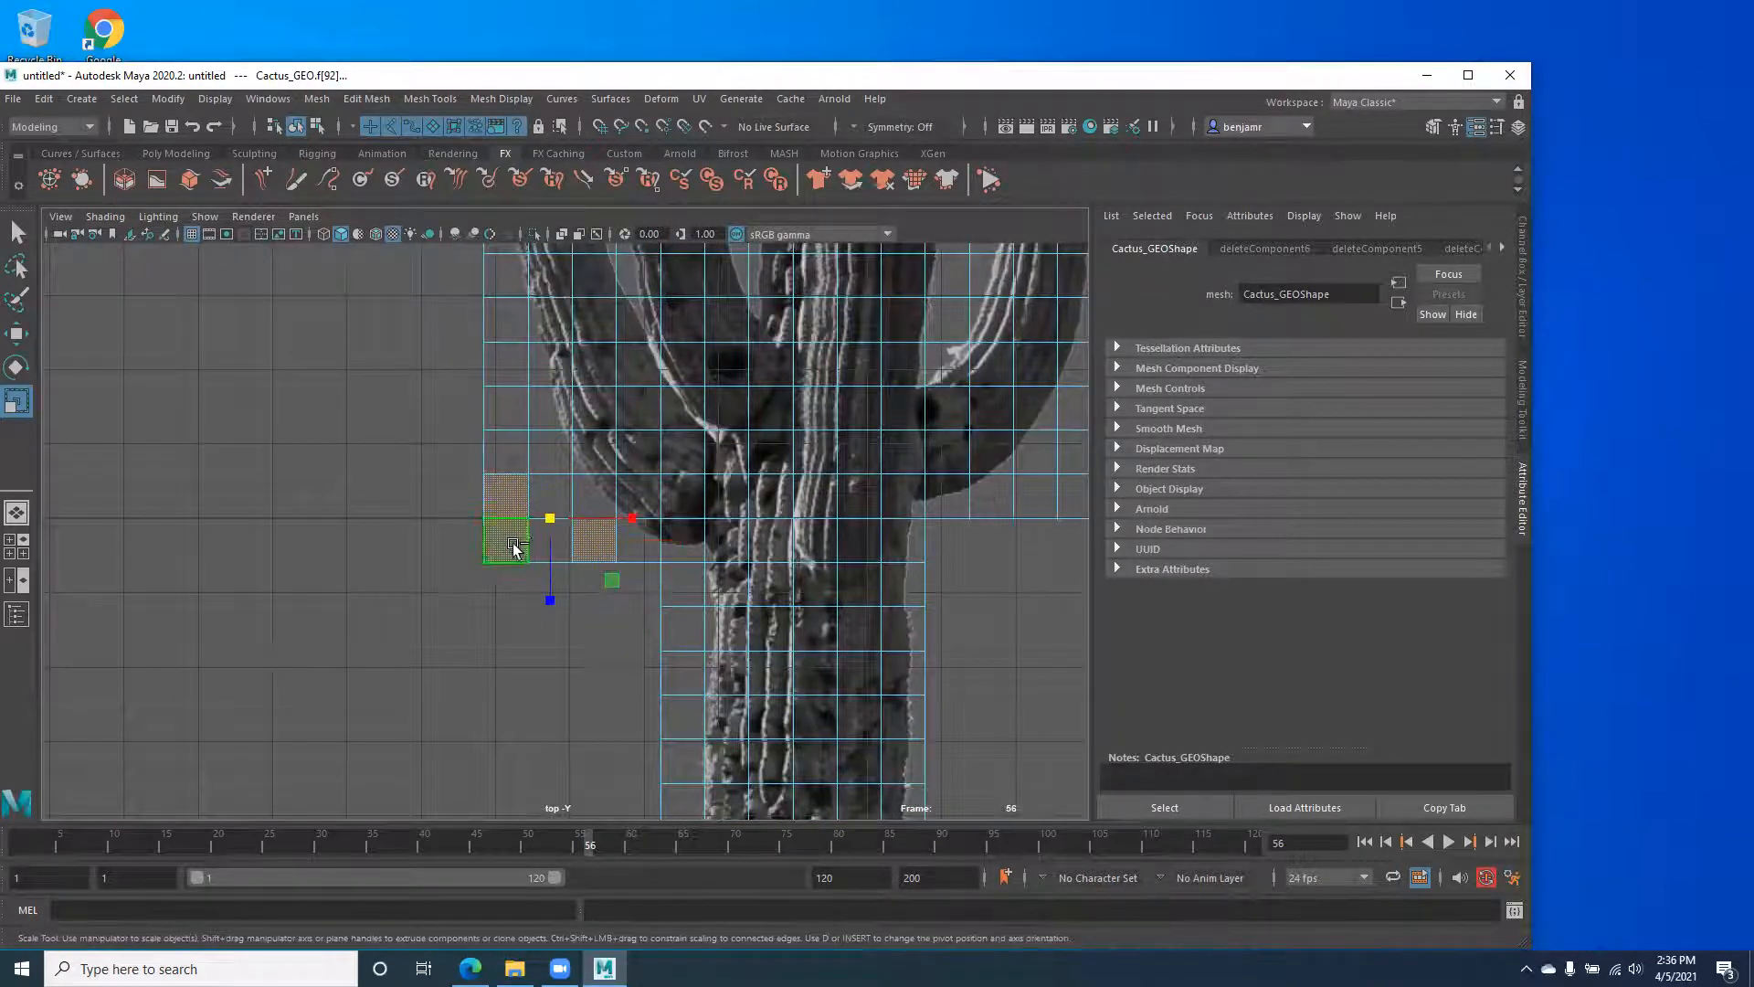
{"action": "left_click", "coordinate": [529, 492], "text": "shift"}
{"action": "left_click", "coordinate": [504, 449], "text": "shift"}
{"action": "left_click", "coordinate": [490, 408], "text": "shift"}
{"action": "left_click", "coordinate": [542, 554], "text": "shift"}
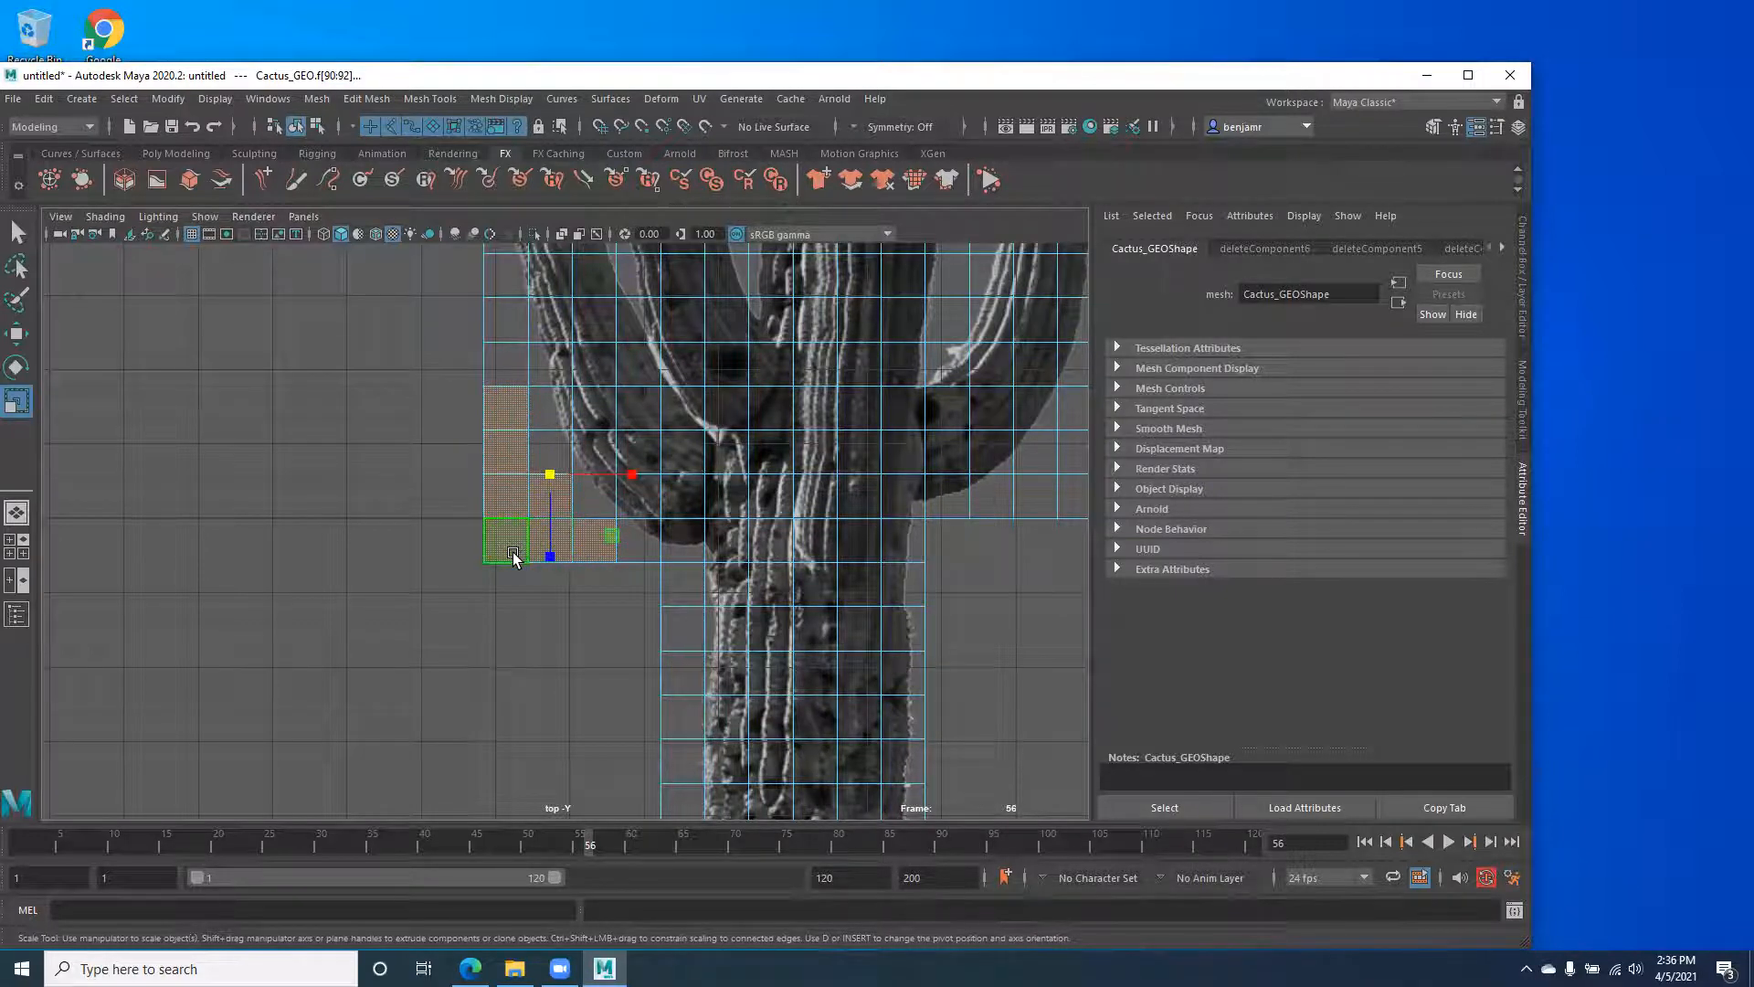
{"action": "key", "text": "Delete"}
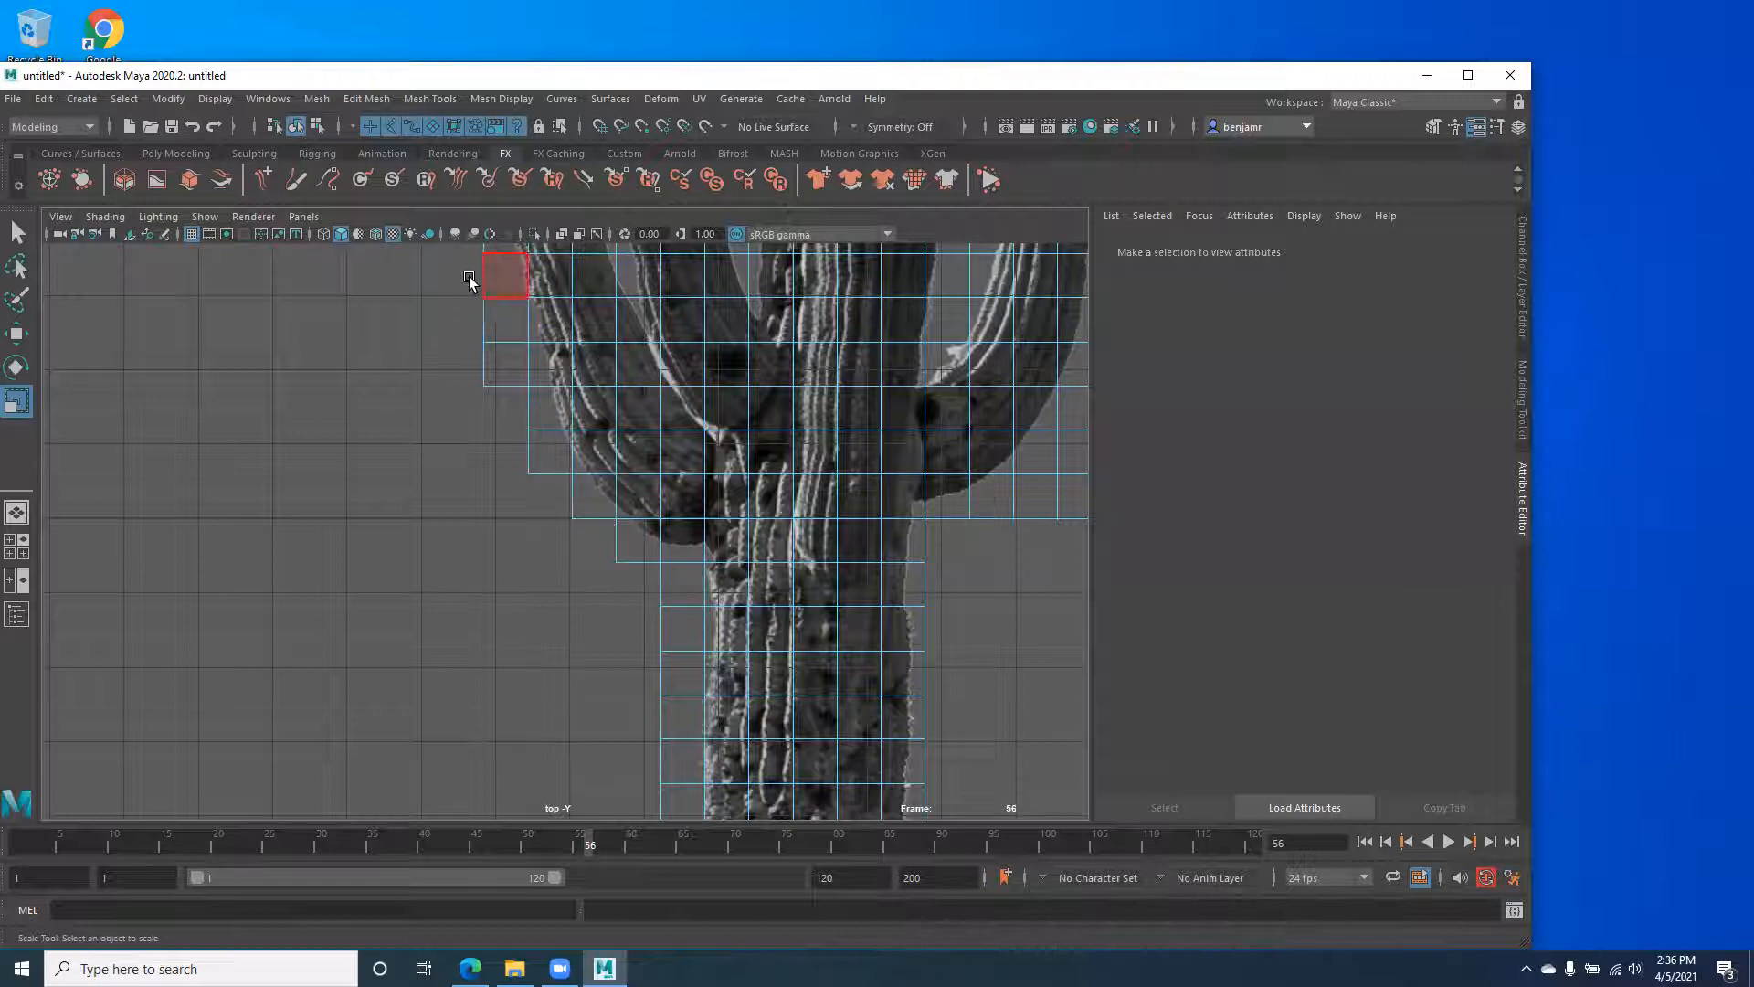
{"action": "middle_click_drag", "start_coordinate": [452, 411], "coordinate": [365, 480], "text": "alt"}
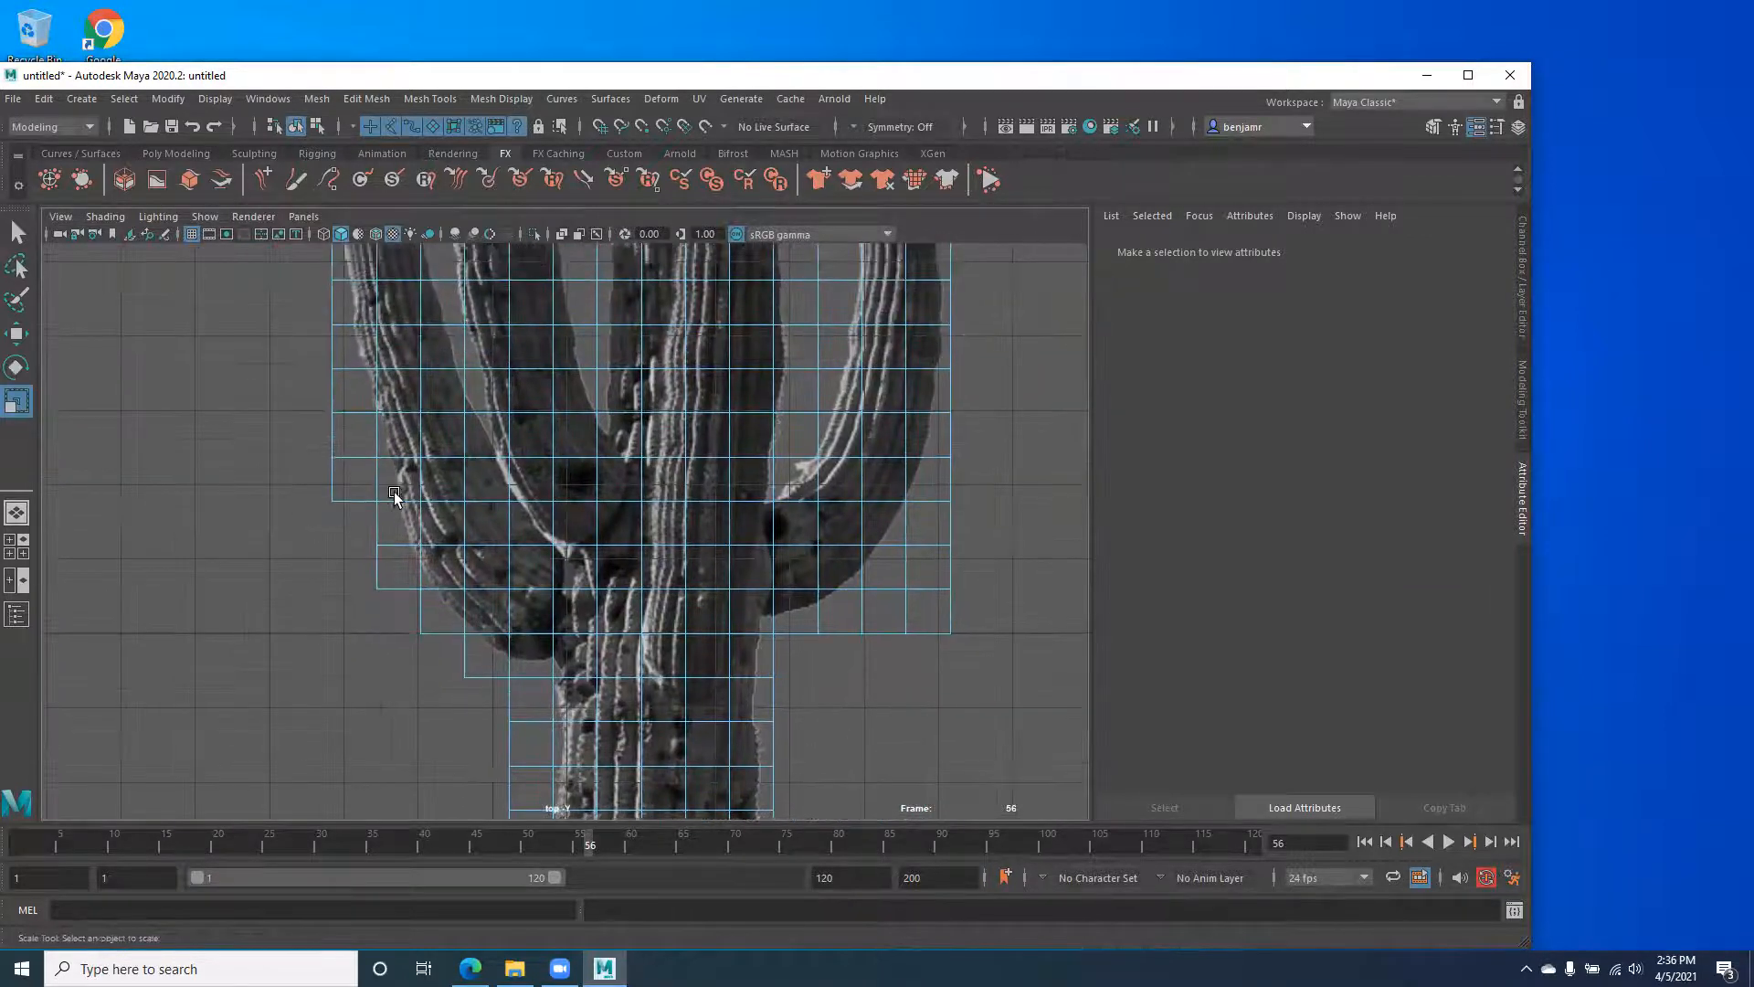
{"action": "left_click", "coordinate": [334, 469]}
{"action": "key", "text": "Delete"}
Delete the four empty faces around the lower outer corner of the cactus's right arm.
{"action": "left_click", "coordinate": [888, 618]}
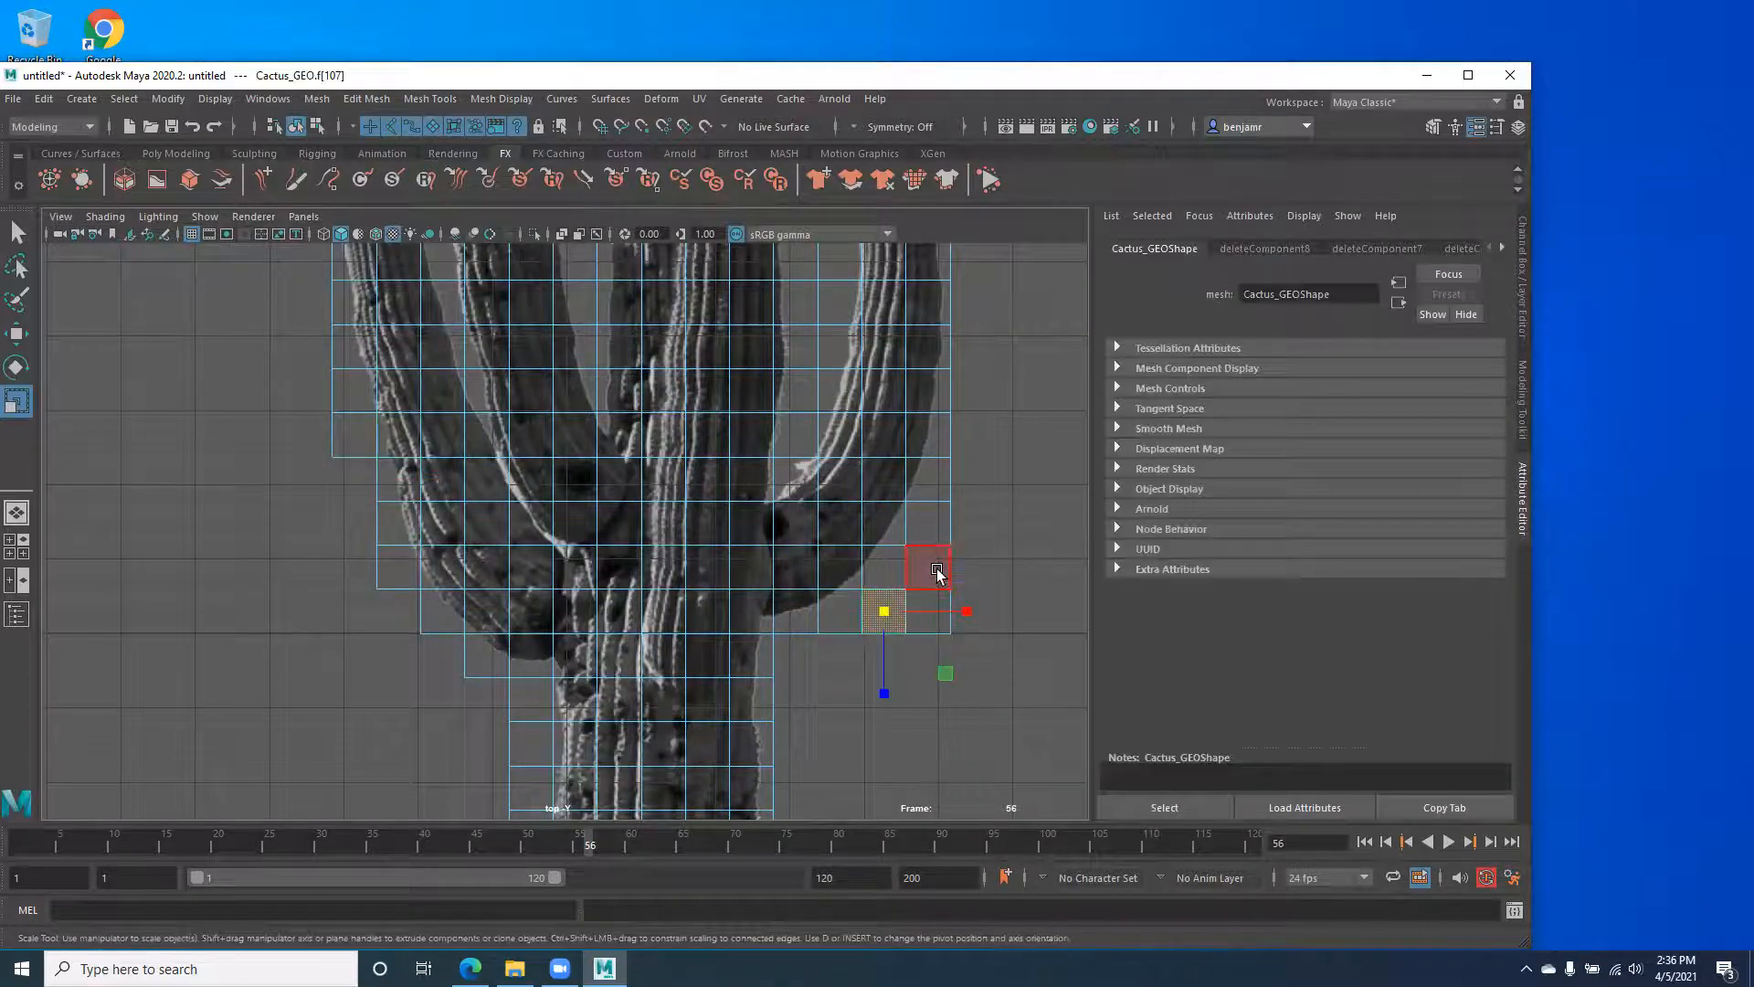
{"action": "left_click", "coordinate": [936, 568], "text": "shift"}
{"action": "left_click", "coordinate": [930, 524], "text": "shift"}
{"action": "left_click", "coordinate": [944, 634], "text": "shift"}
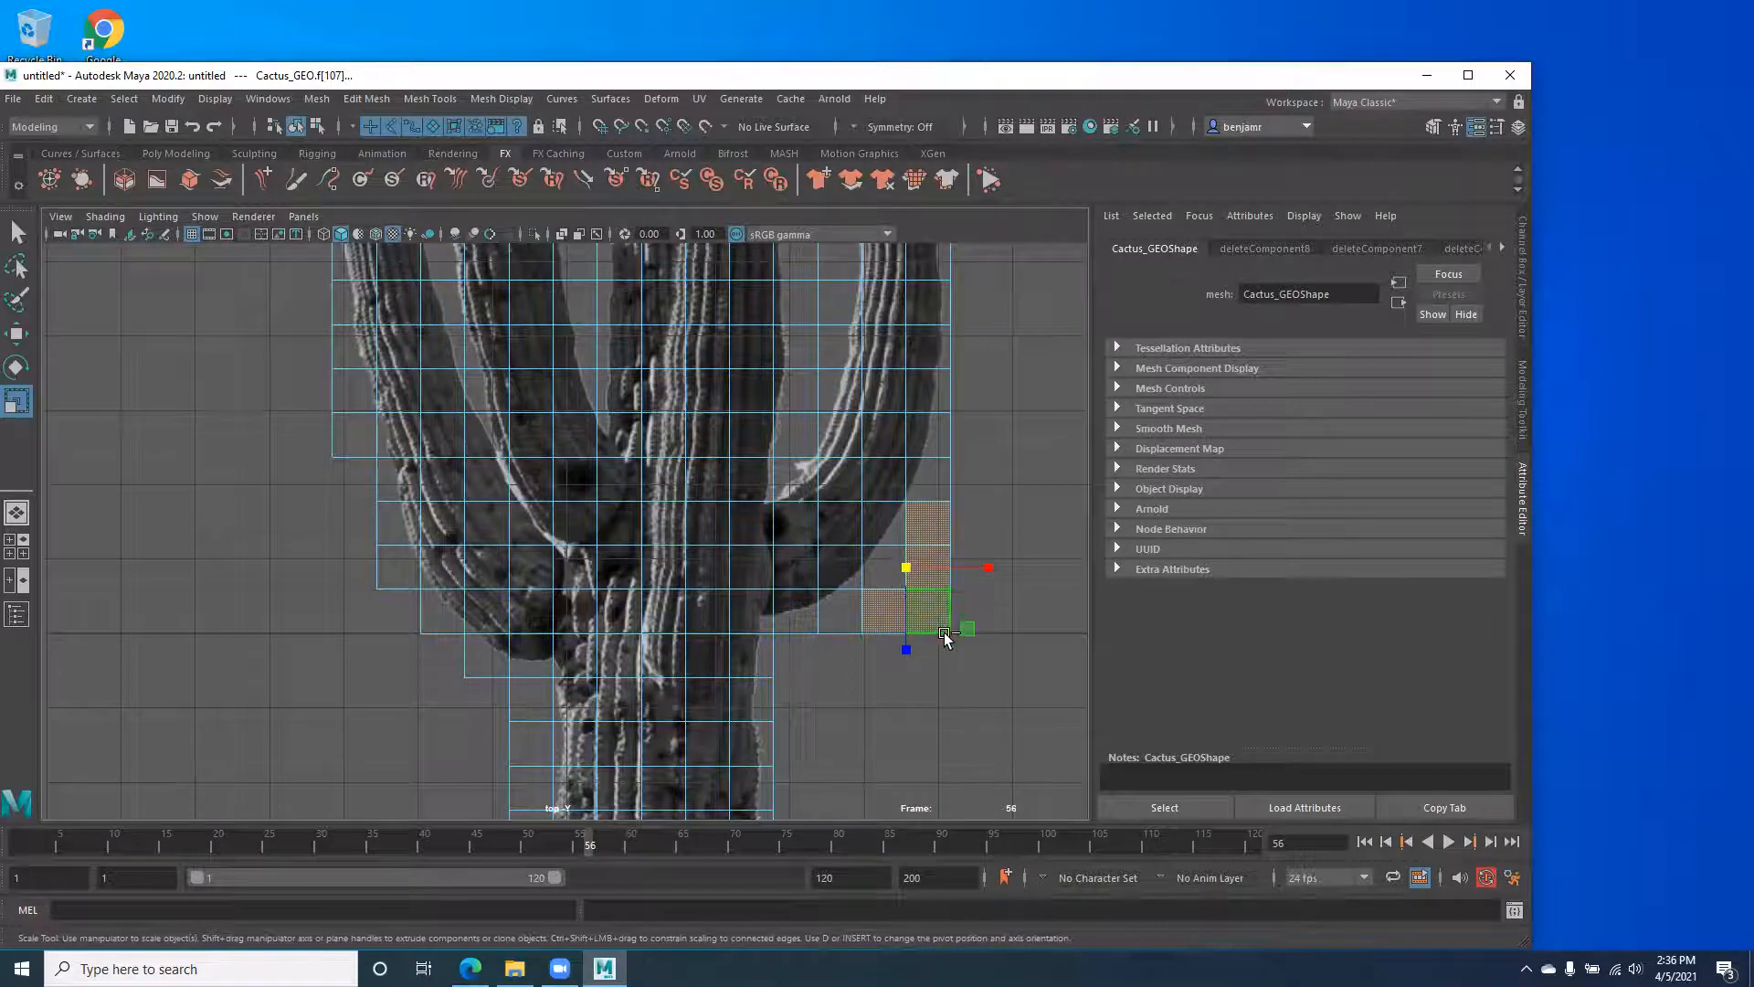
{"action": "left_click", "coordinate": [934, 723]}
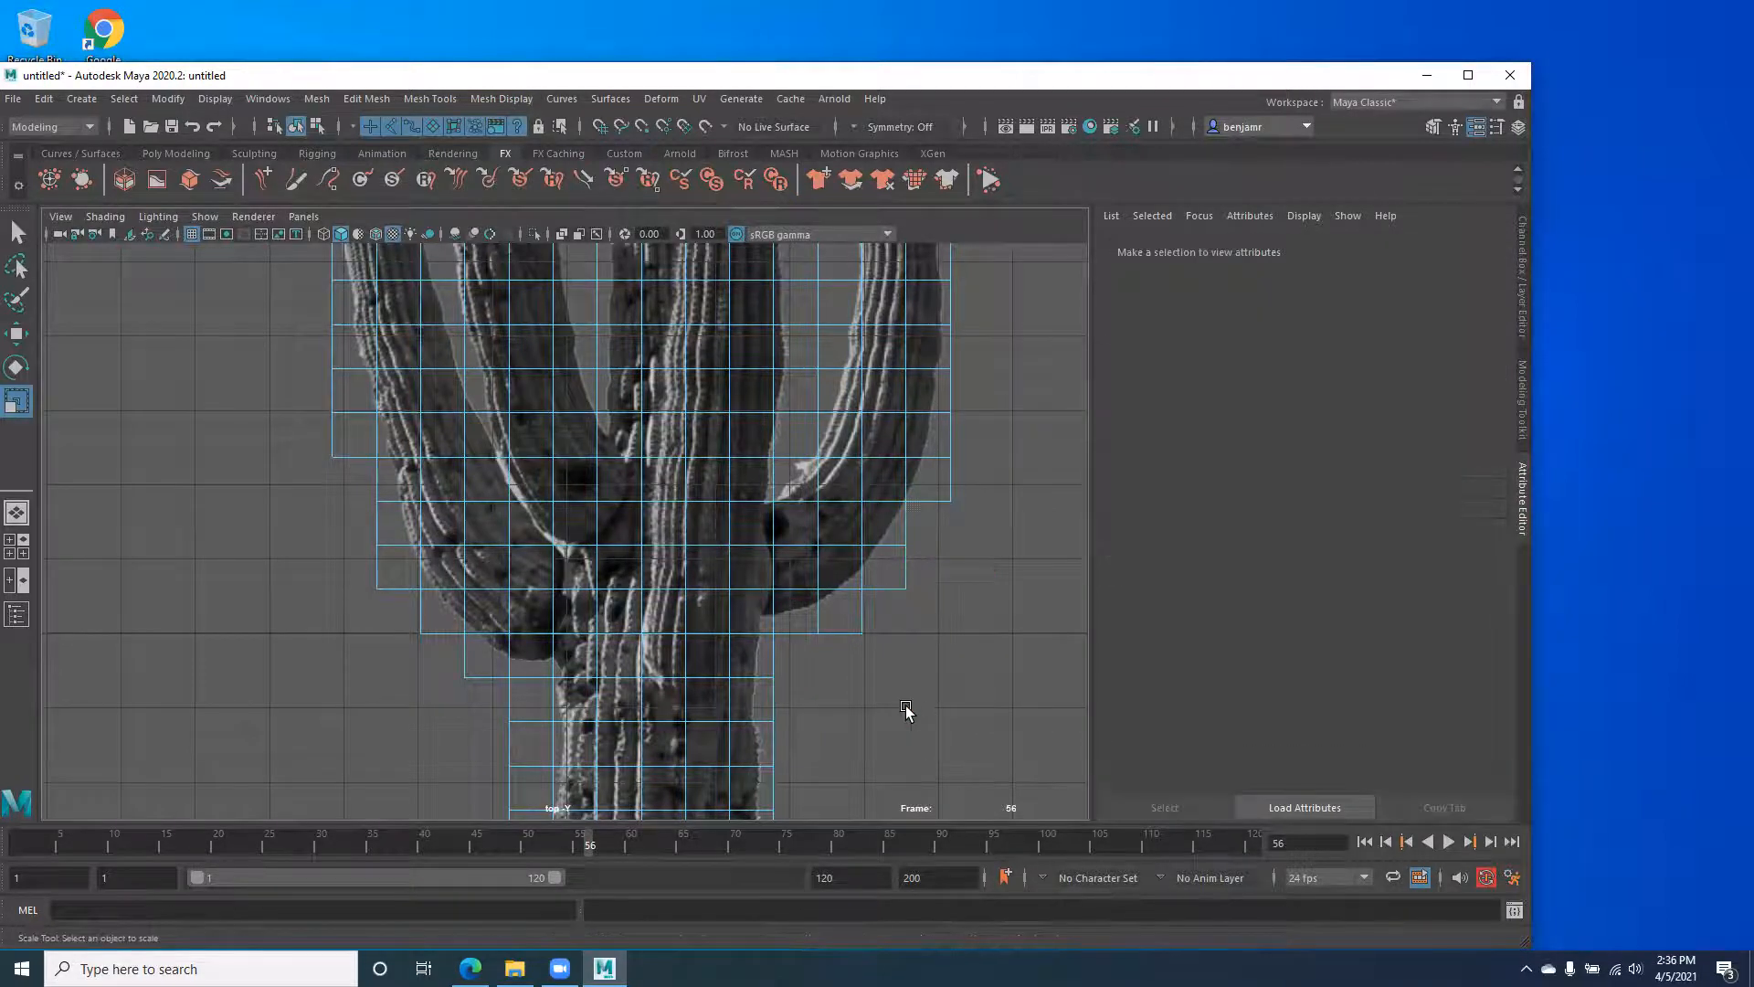
Delete the empty rows on both sides of the tallest stem's tip and the empty corner face at its upper left.
{"action": "scroll", "coordinate": [644, 650], "scroll_direction": "down", "scroll_amount": 4}
{"action": "scroll", "coordinate": [530, 421], "scroll_direction": "up", "scroll_amount": 3}
{"action": "left_click_drag", "start_coordinate": [559, 361], "coordinate": [329, 407]}
{"action": "key", "text": "Delete"}
{"action": "left_click_drag", "start_coordinate": [740, 358], "coordinate": [1028, 402]}
{"action": "key", "text": "Delete"}
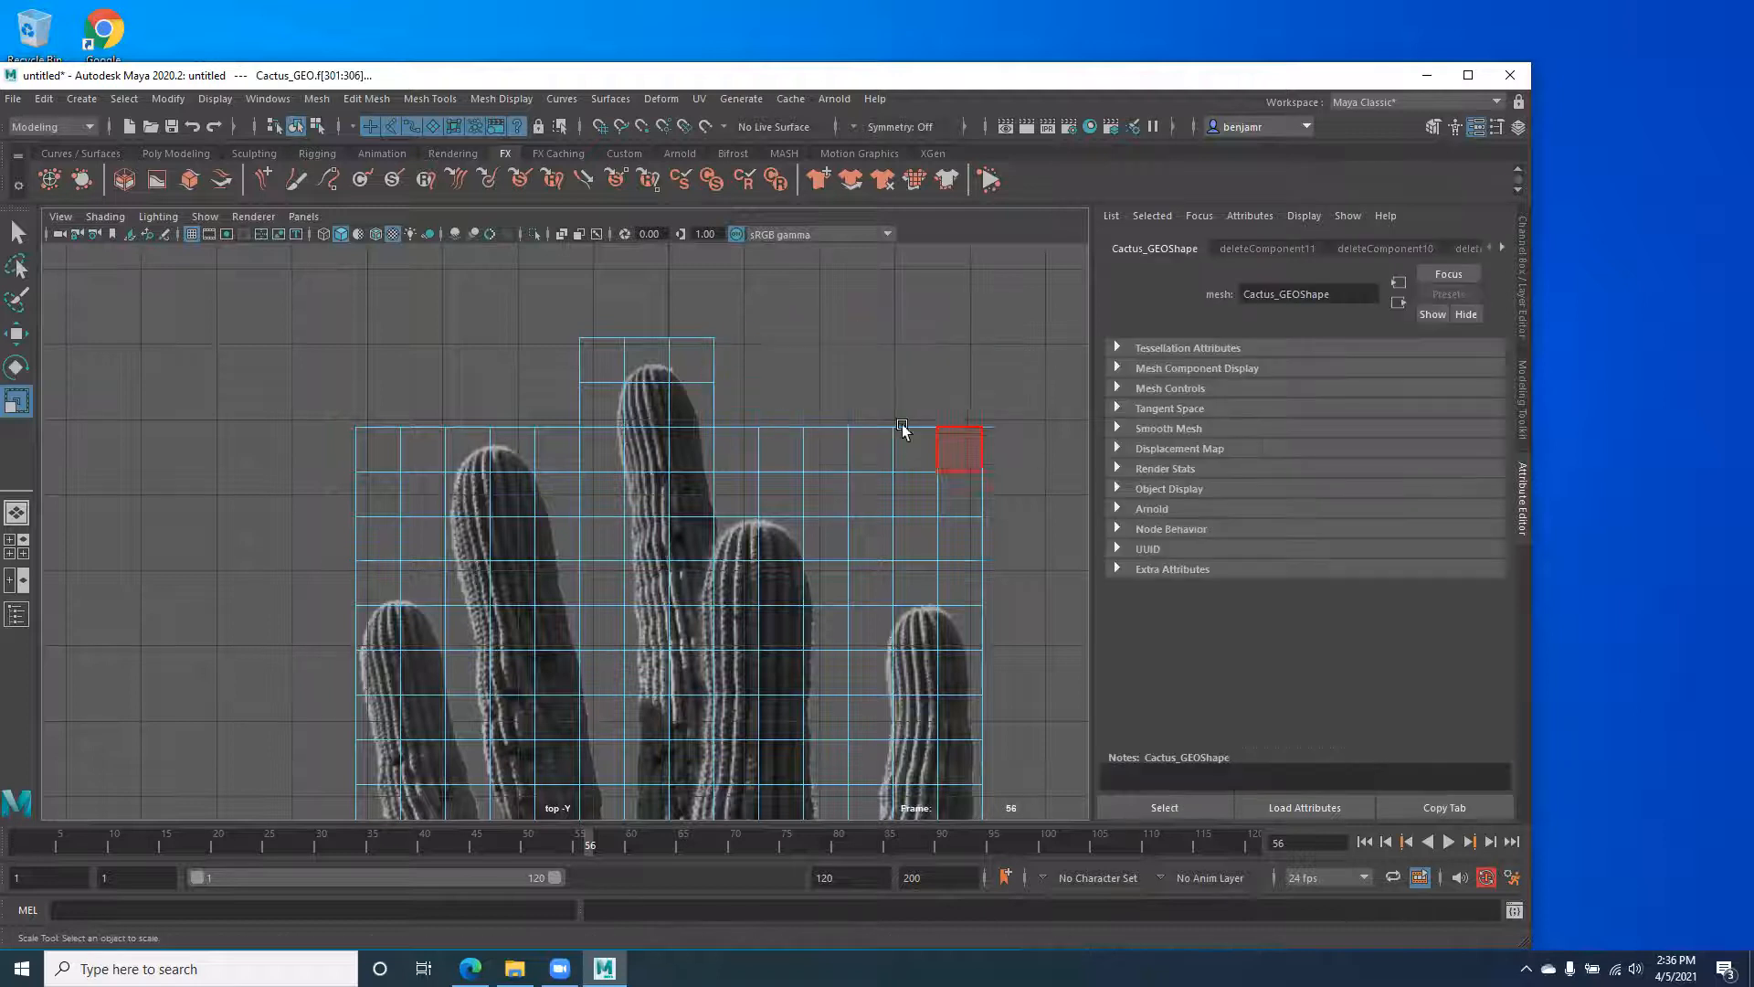
{"action": "left_click_drag", "start_coordinate": [735, 386], "coordinate": [1025, 477]}
{"action": "key", "text": "Delete"}
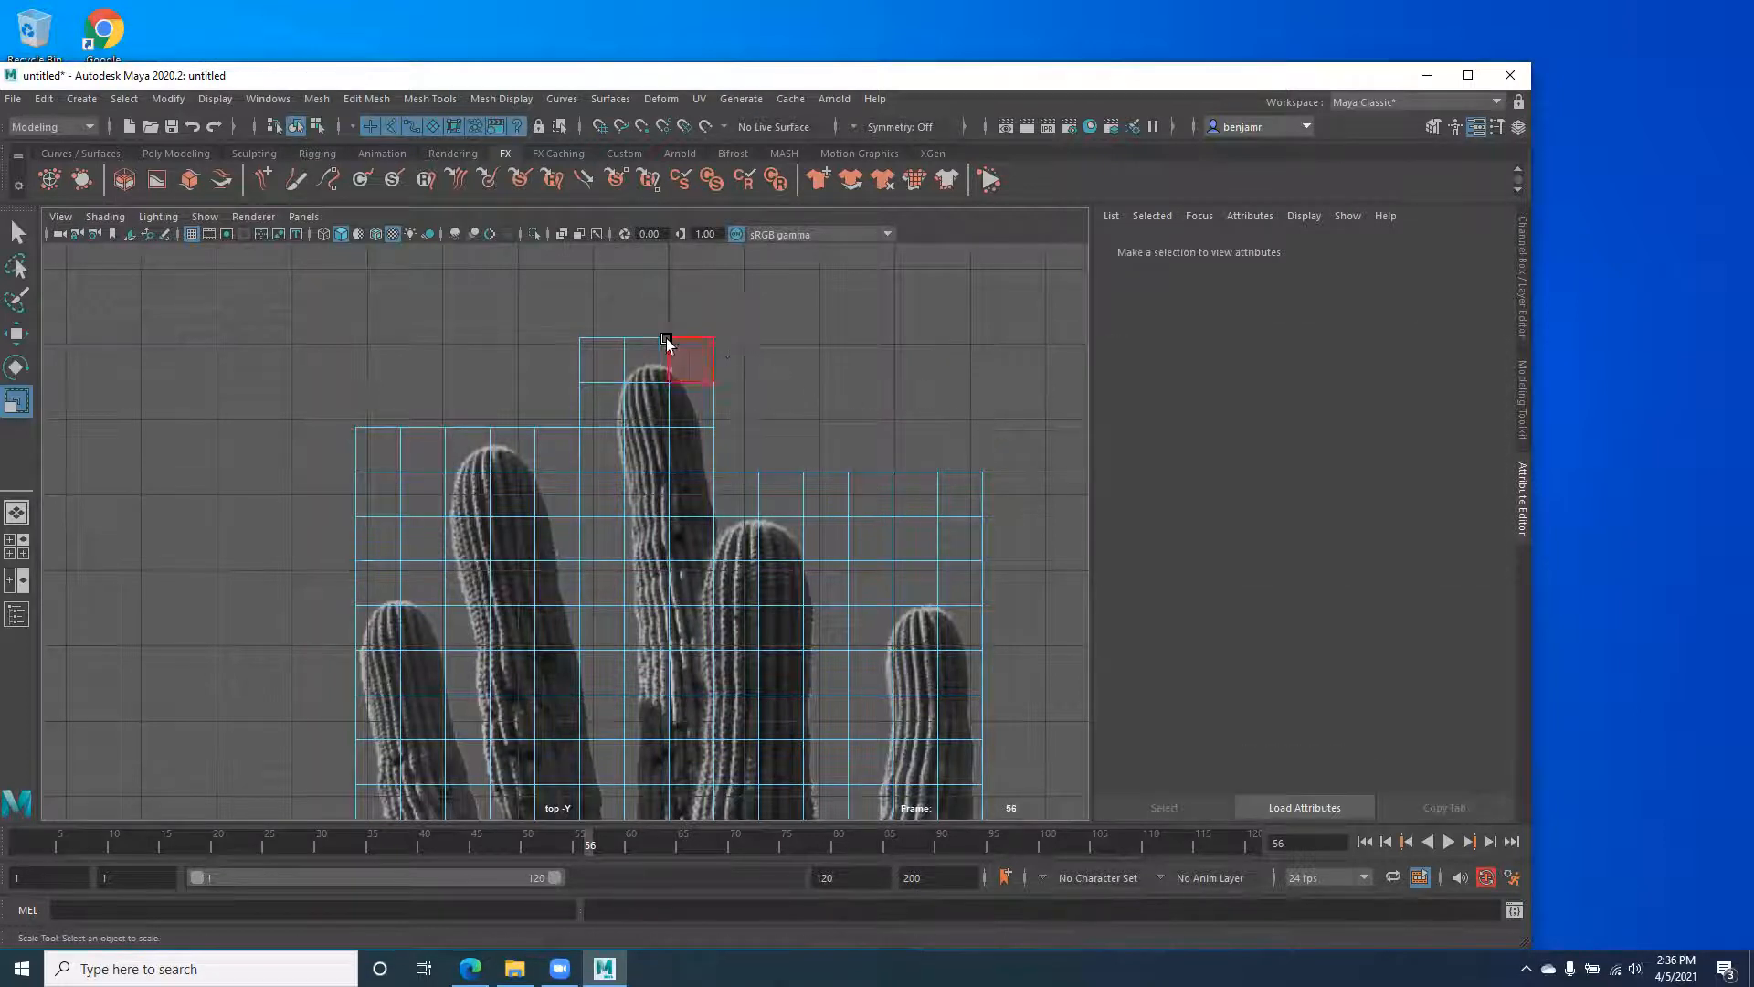
{"action": "left_click", "coordinate": [599, 360]}
{"action": "key", "text": "Delete"}
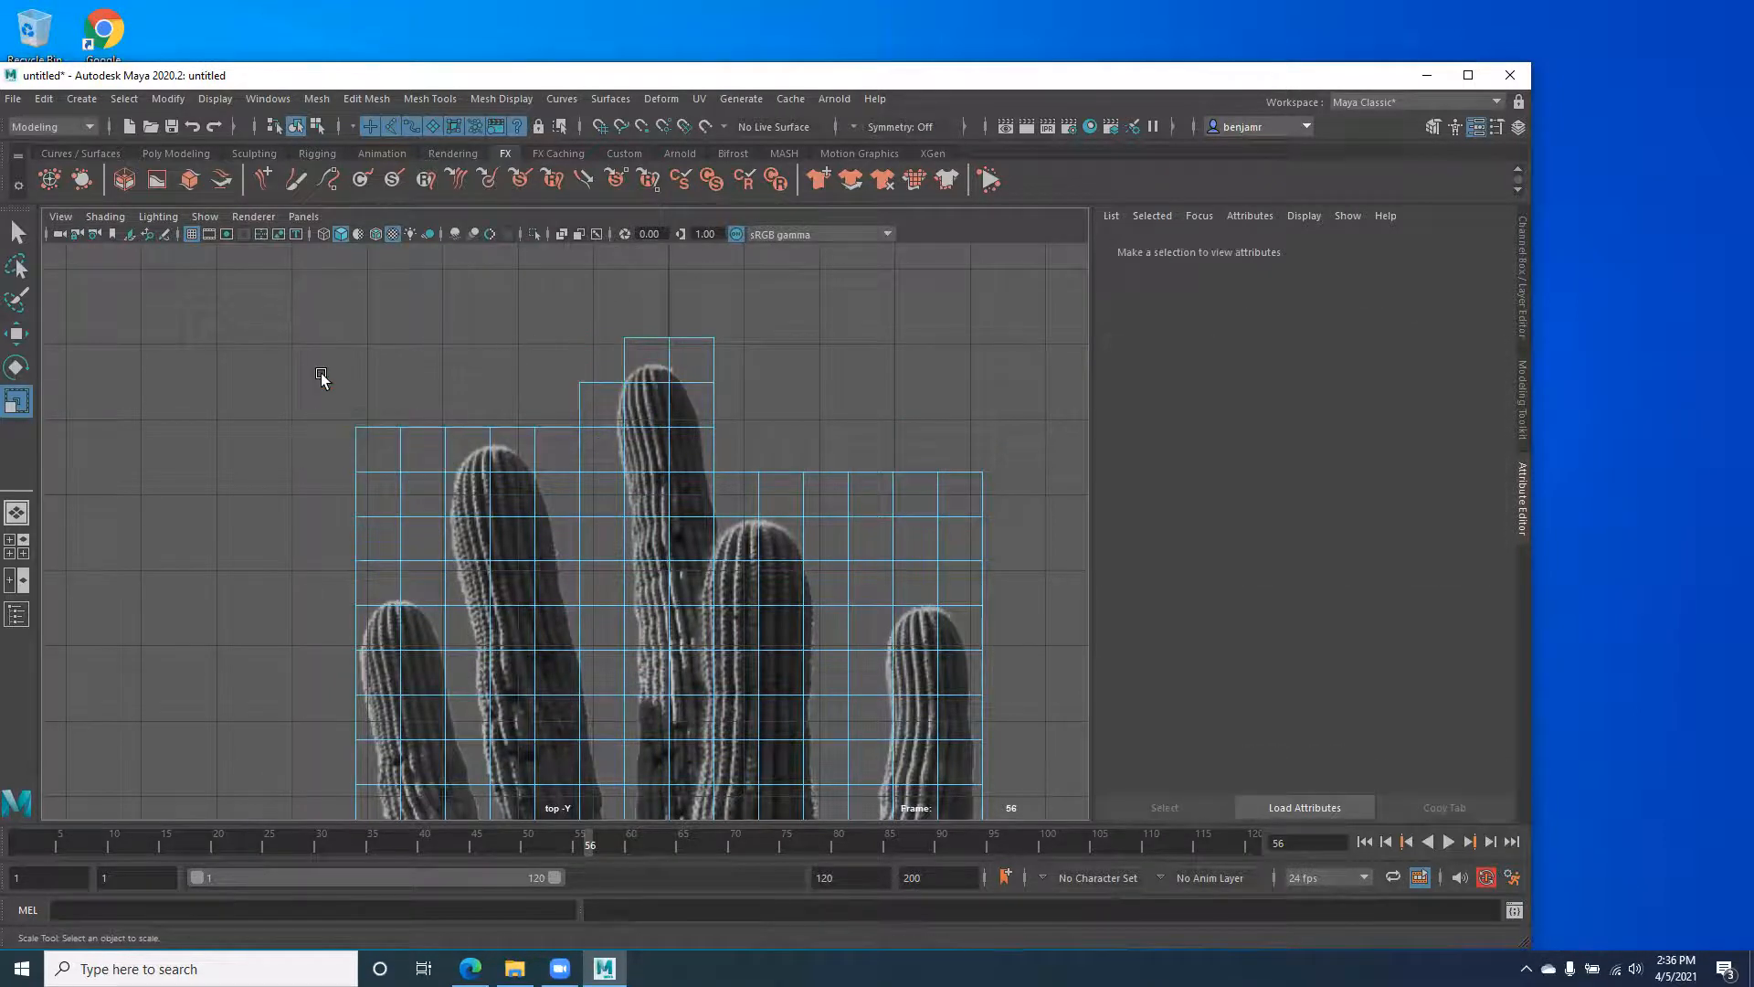
Delete the empty blocks of faces above the outer left arm and above the two arms on the right.
{"action": "left_click_drag", "start_coordinate": [300, 373], "coordinate": [422, 531]}
{"action": "key", "text": "Delete"}
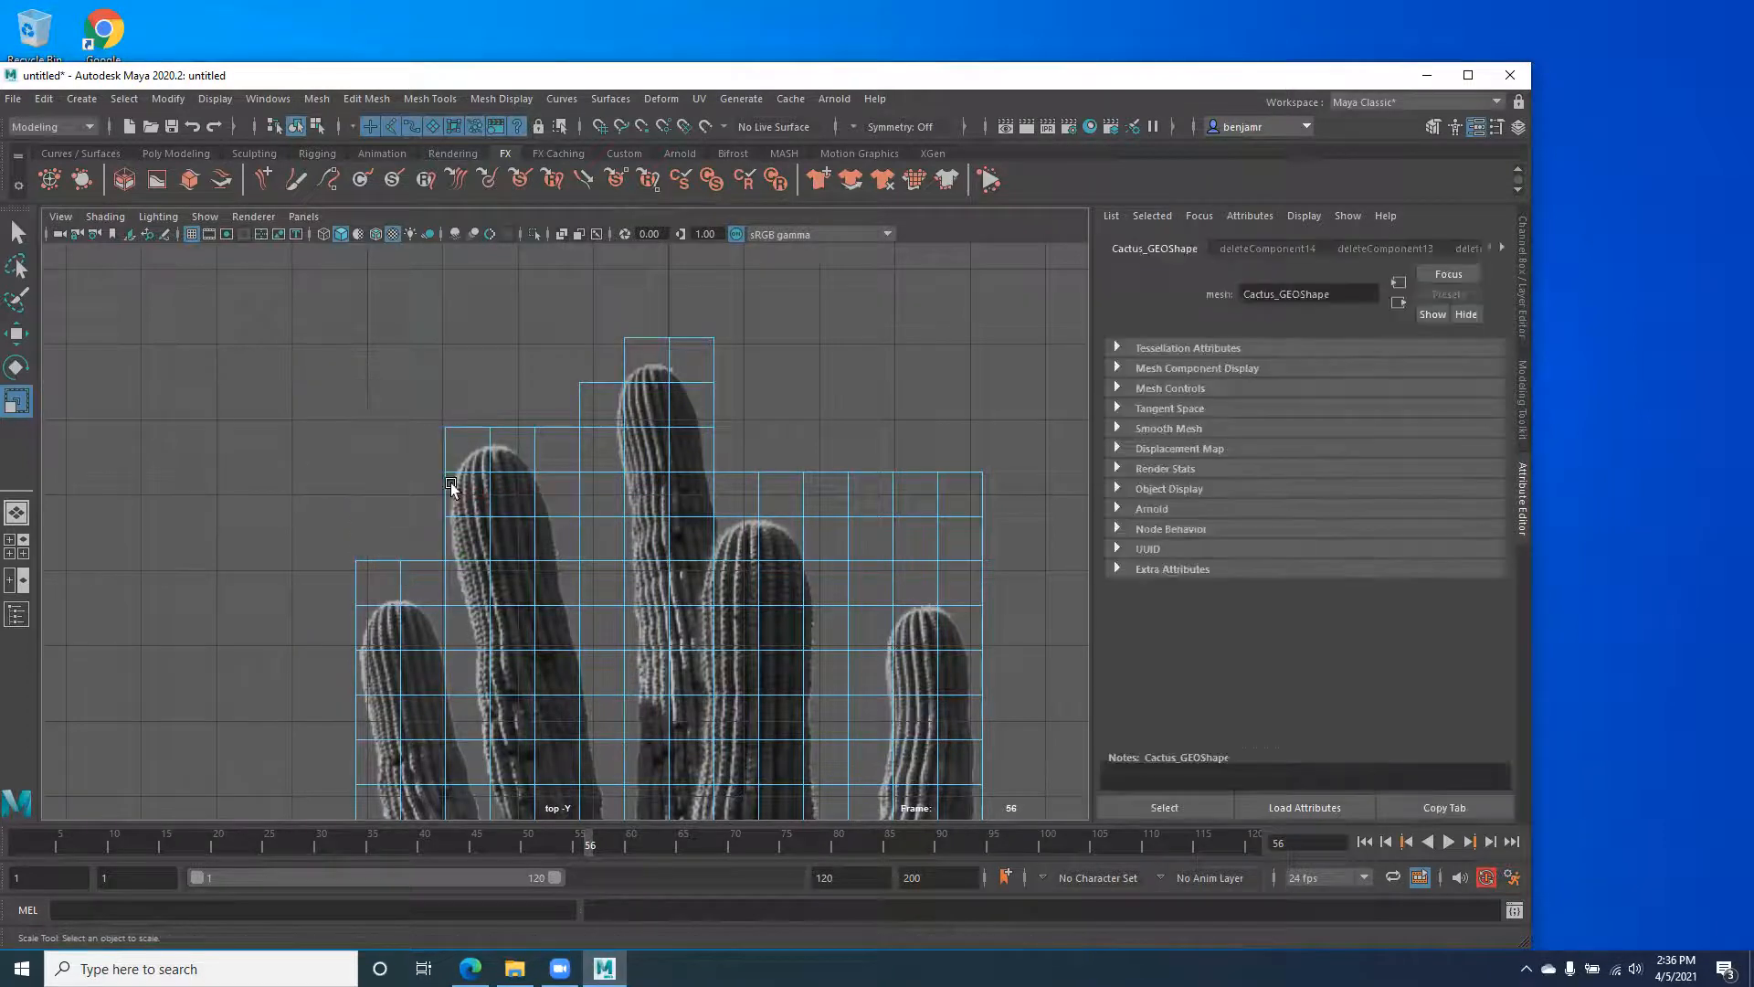
{"action": "left_click_drag", "start_coordinate": [742, 447], "coordinate": [988, 495]}
{"action": "key", "text": "Delete"}
{"action": "left_click_drag", "start_coordinate": [850, 480], "coordinate": [1023, 579]}
{"action": "key", "text": "Delete"}
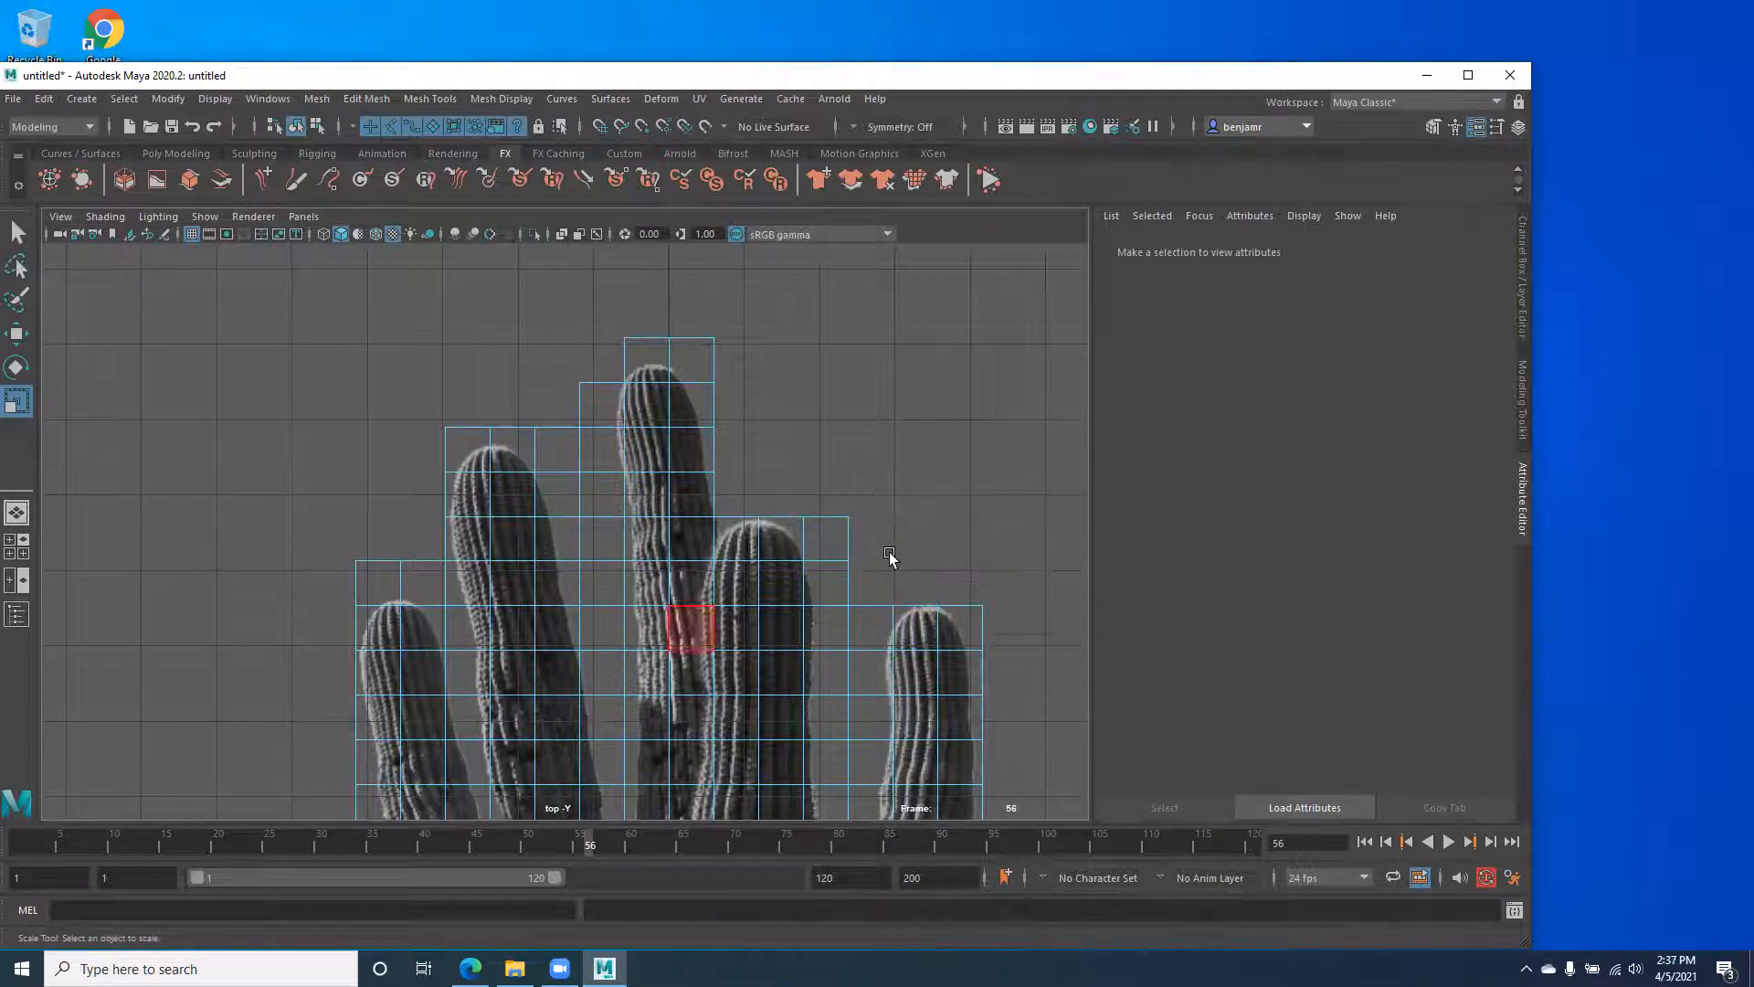
{"action": "left_click", "coordinate": [828, 537]}
{"action": "key", "text": "Delete"}
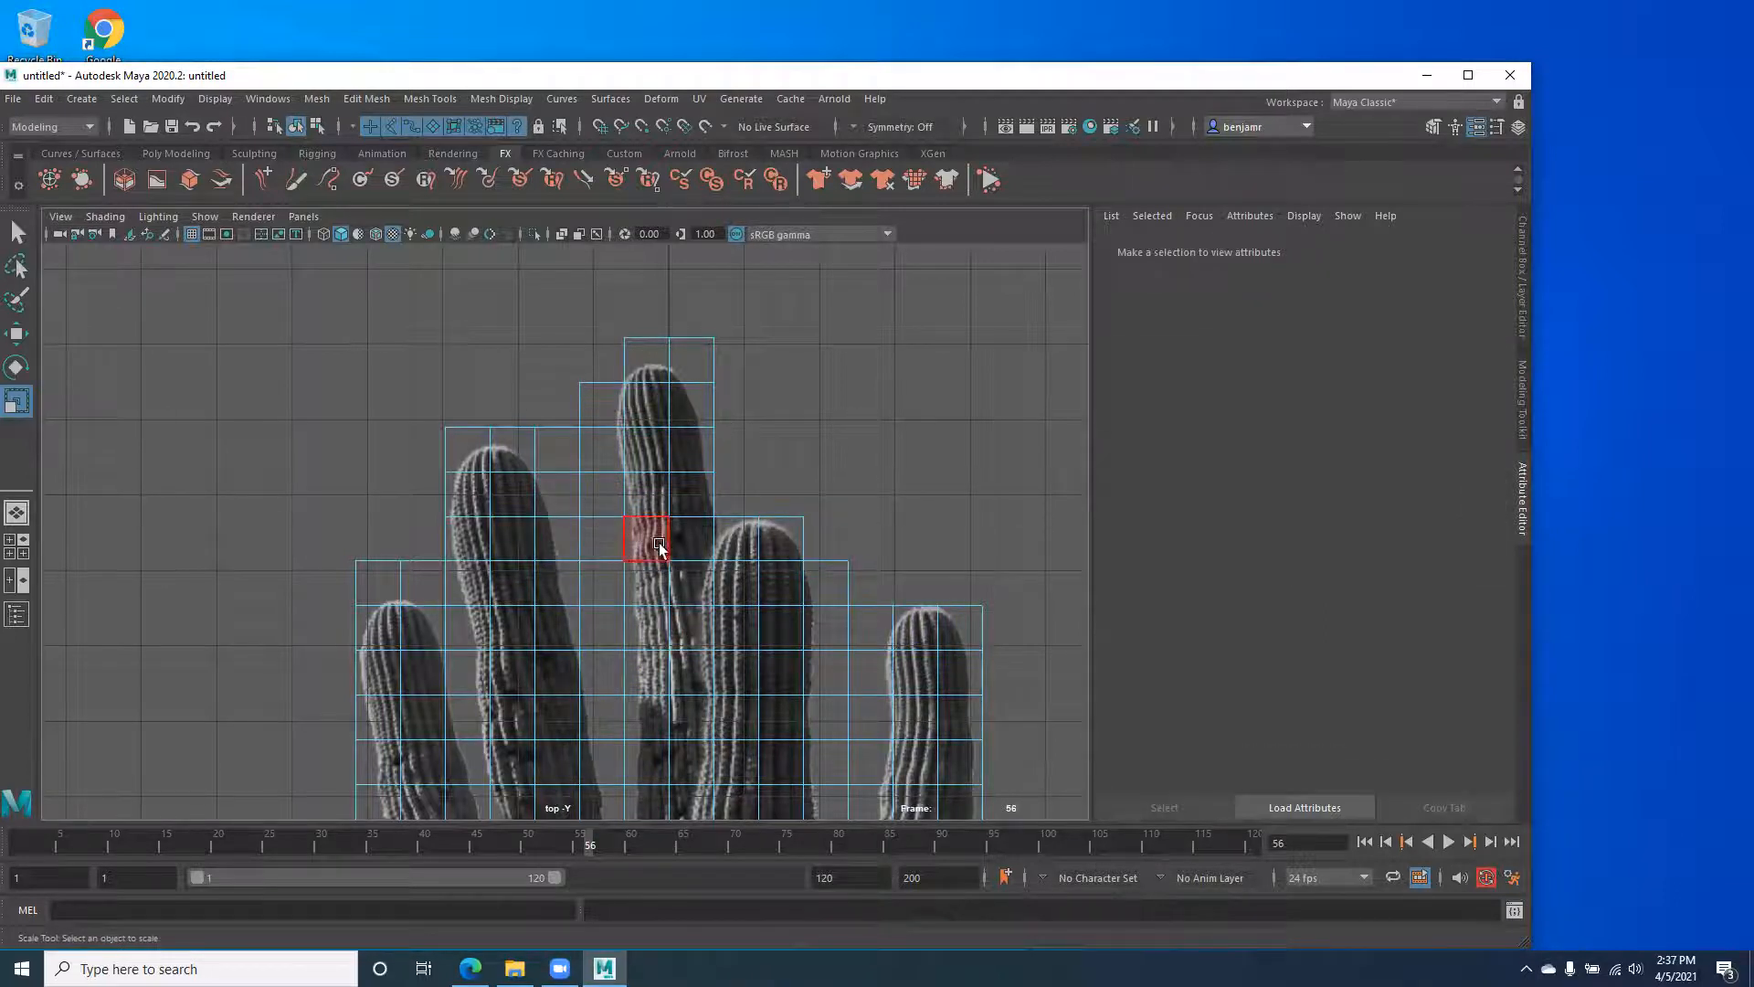
Delete the three empty faces in the gap between the inner left arm and the tallest stem.
{"action": "middle_click_drag", "start_coordinate": [509, 627], "coordinate": [501, 403], "text": "alt"}
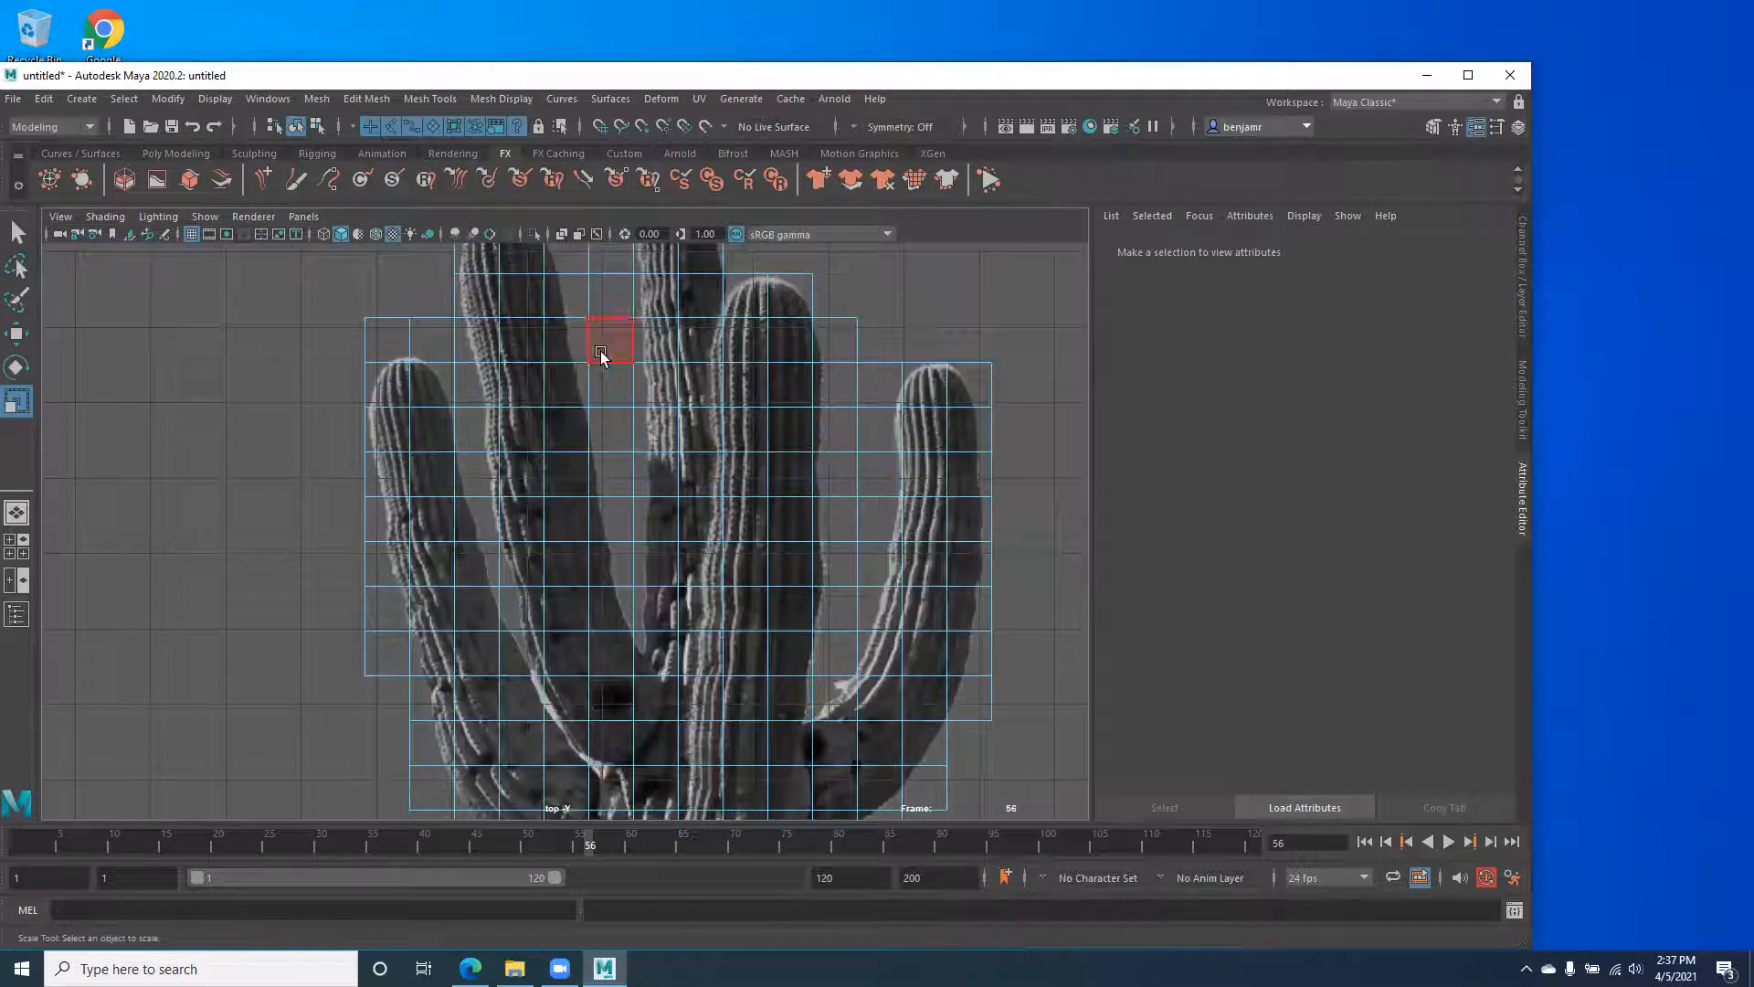
{"action": "left_click", "coordinate": [610, 340]}
{"action": "left_click", "coordinate": [610, 297], "text": "shift"}
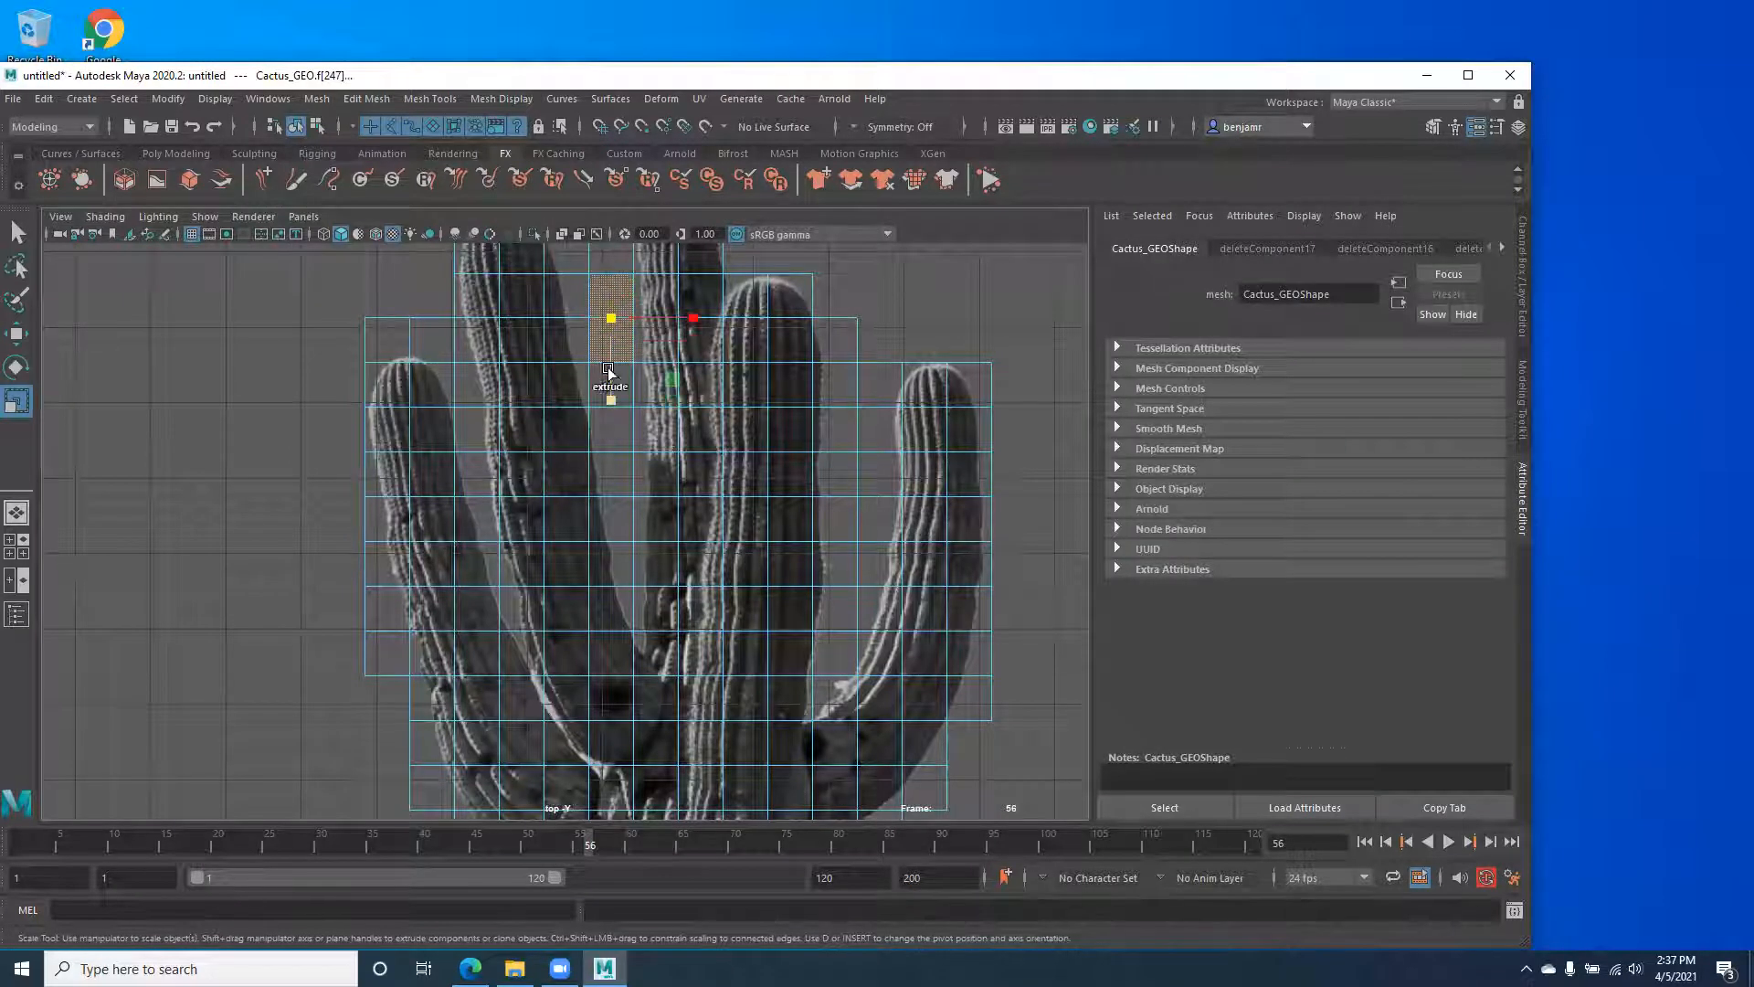
{"action": "left_click", "coordinate": [607, 384], "text": "shift"}
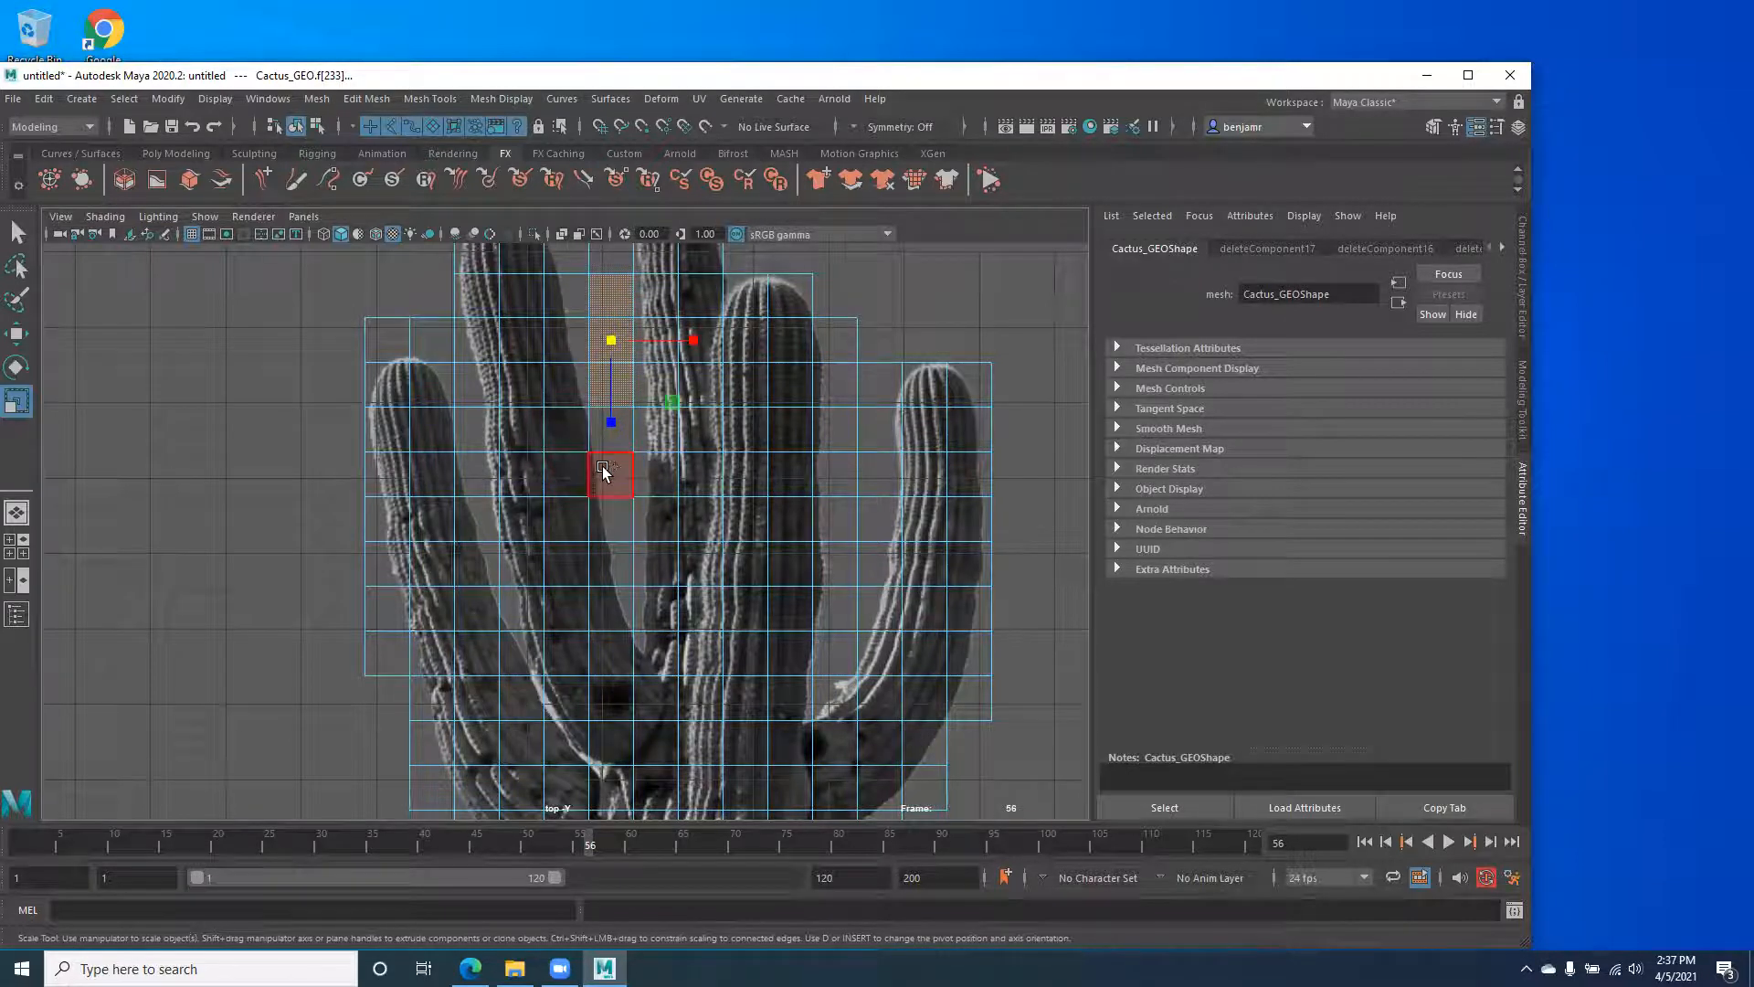
{"action": "key", "text": "Delete"}
Delete the three empty faces along the left edge of the trunk, just below the arms.
{"action": "middle_click_drag", "start_coordinate": [481, 479], "coordinate": [493, 631], "text": "alt"}
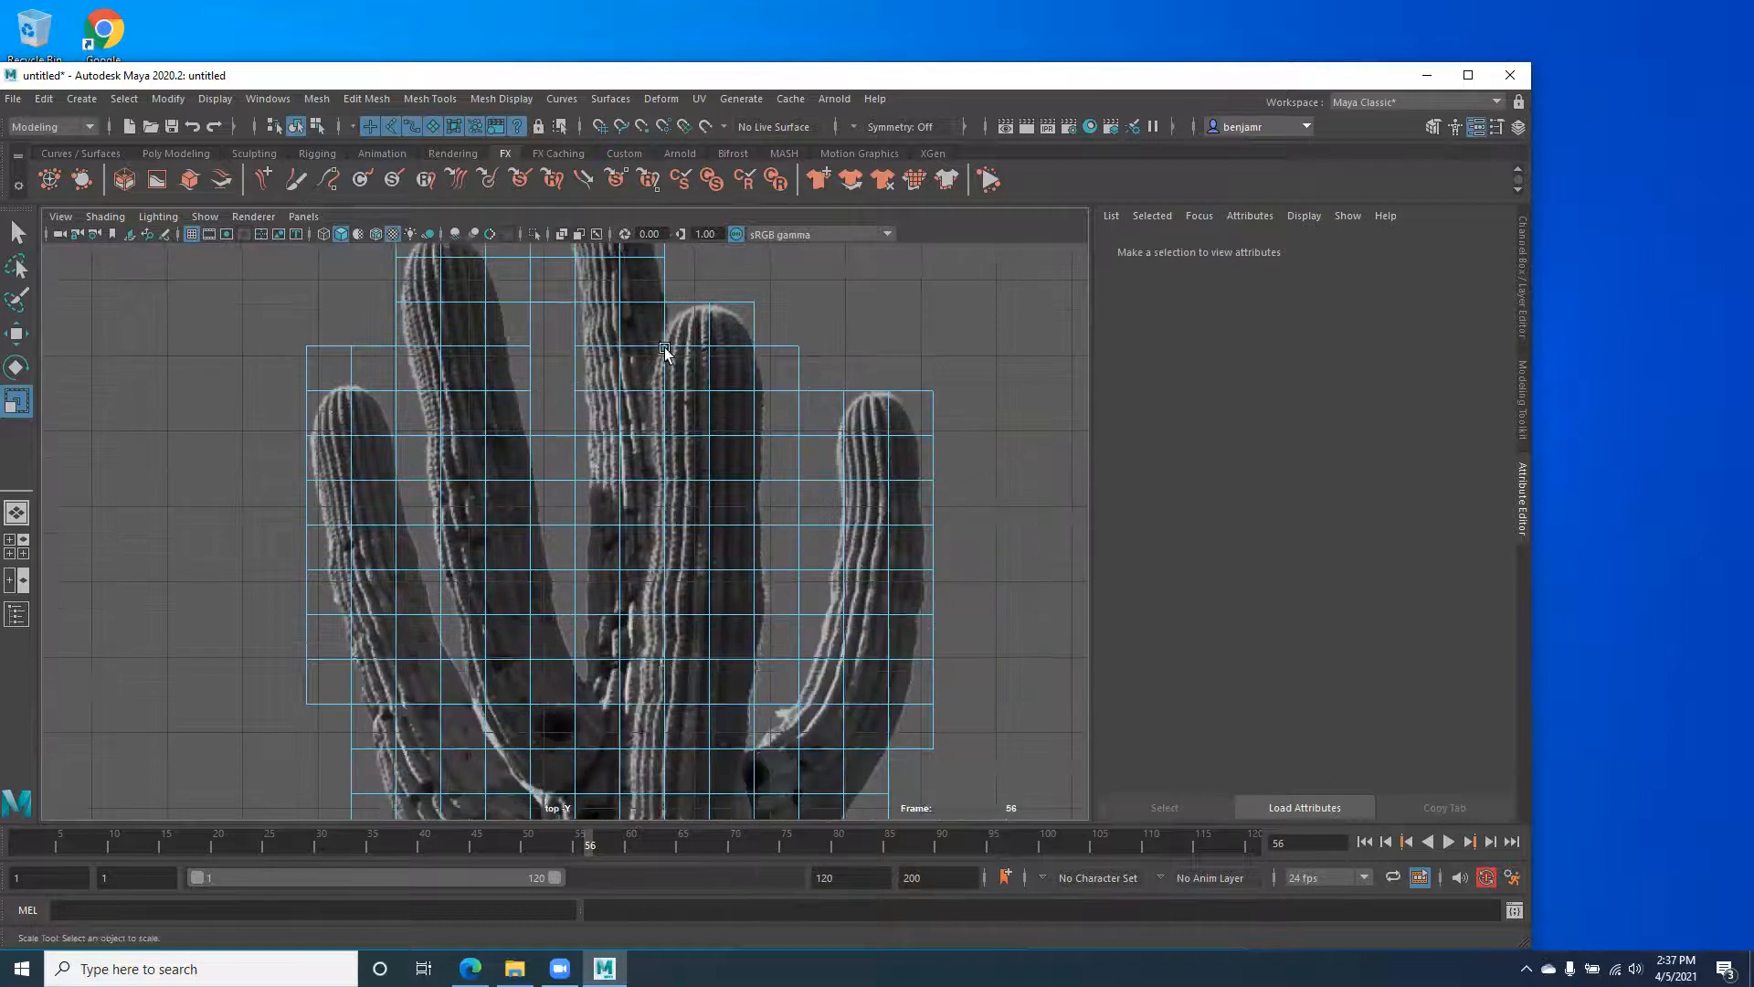
{"action": "middle_click_drag", "start_coordinate": [776, 489], "coordinate": [762, 404], "text": "alt"}
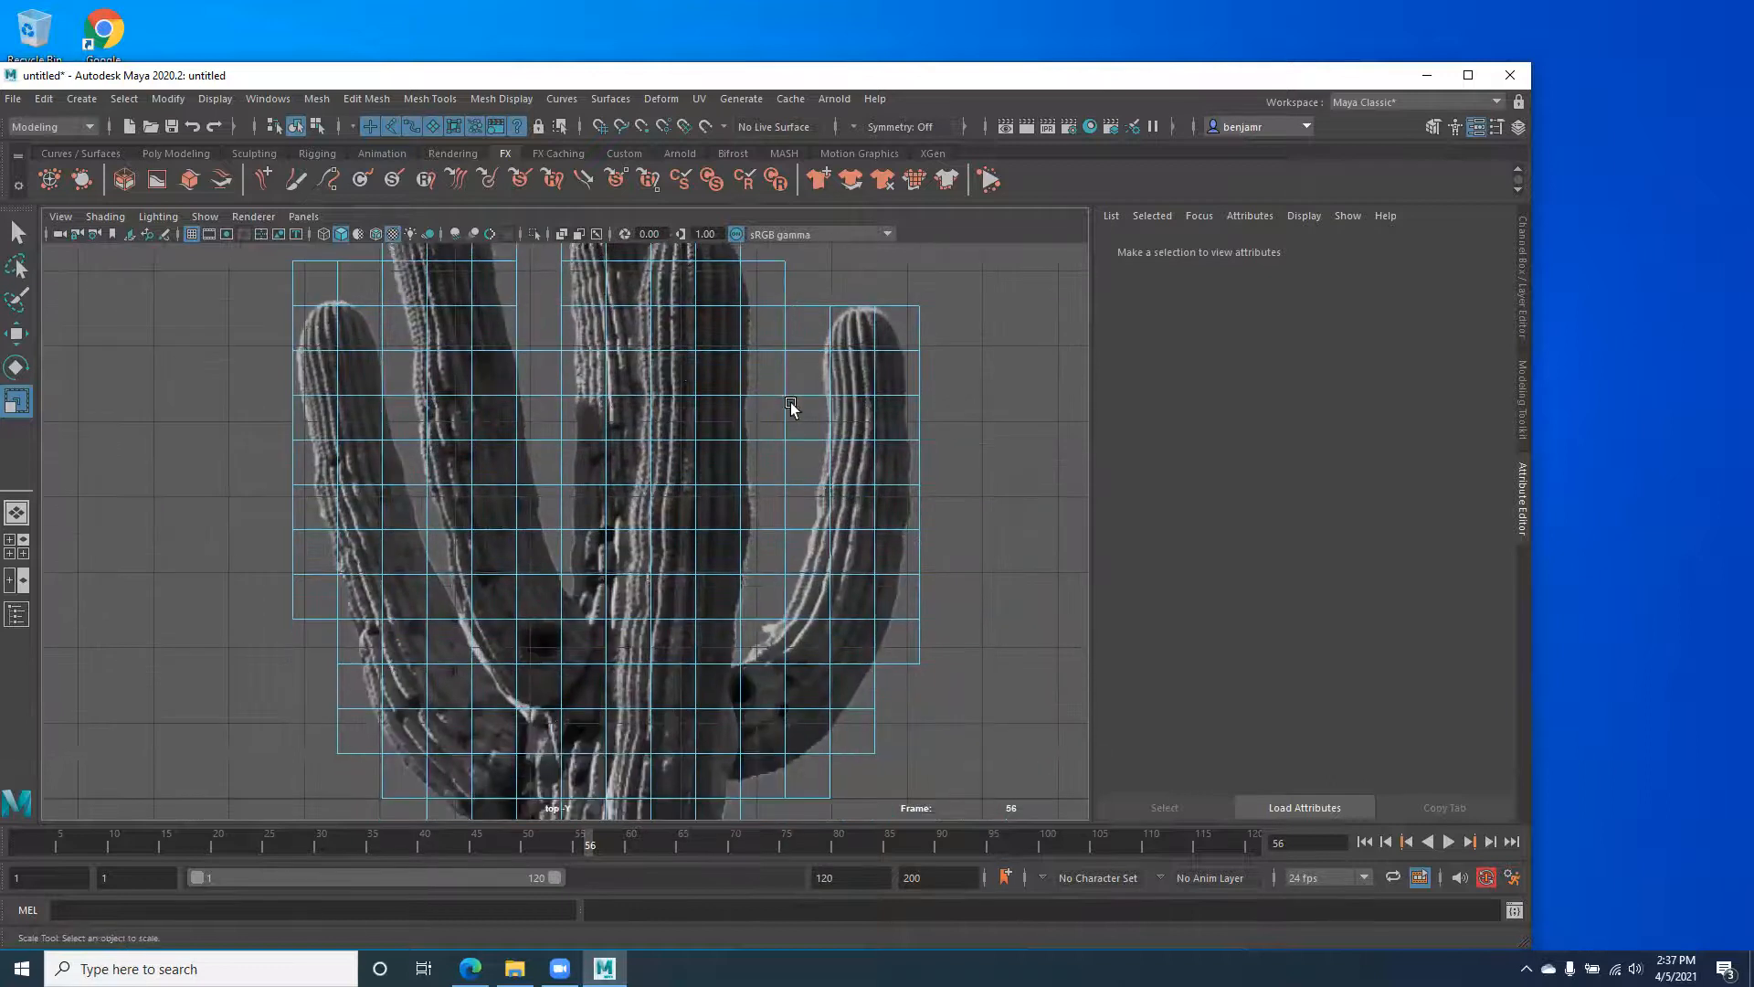
{"action": "middle_click_drag", "start_coordinate": [682, 637], "coordinate": [724, 469], "text": "alt"}
{"action": "middle_click_drag", "start_coordinate": [657, 579], "coordinate": [712, 294], "text": "alt"}
{"action": "middle_click_drag", "start_coordinate": [661, 380], "coordinate": [730, 243], "text": "alt"}
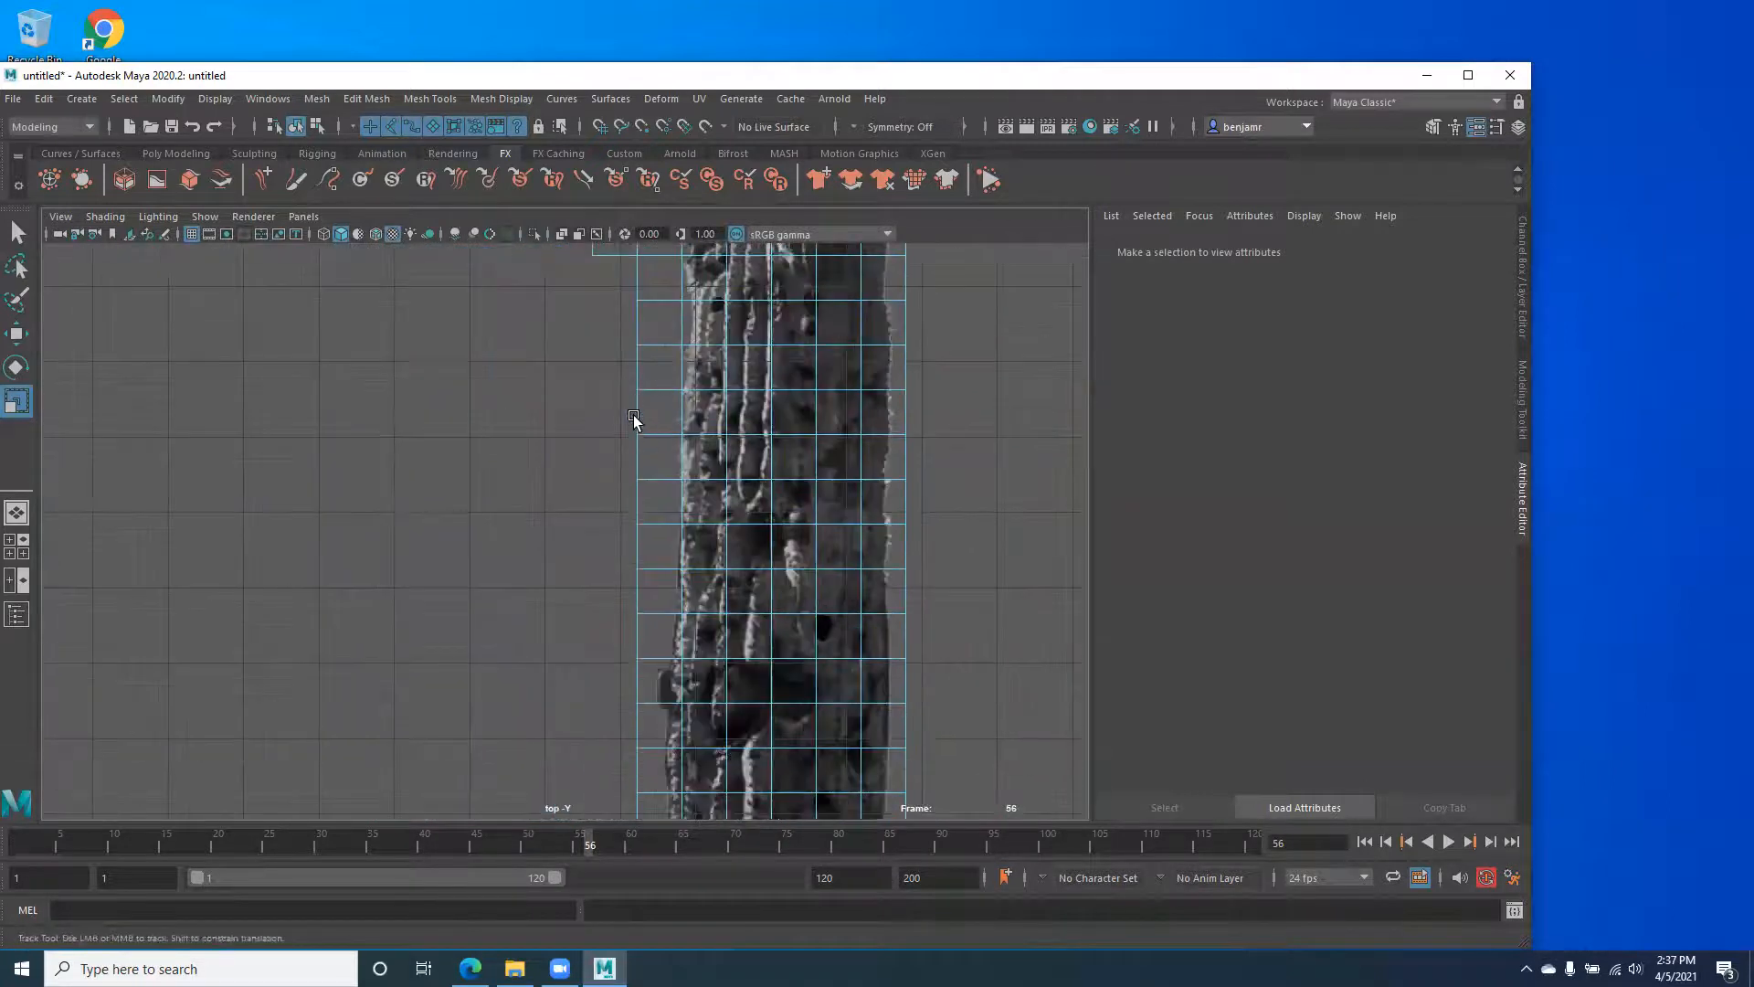
{"action": "middle_click_drag", "start_coordinate": [609, 343], "coordinate": [614, 493], "text": "alt"}
{"action": "scroll", "coordinate": [613, 488], "scroll_direction": "up", "scroll_amount": 2}
{"action": "left_click_drag", "start_coordinate": [622, 443], "coordinate": [666, 525]}
{"action": "key", "text": "Delete"}
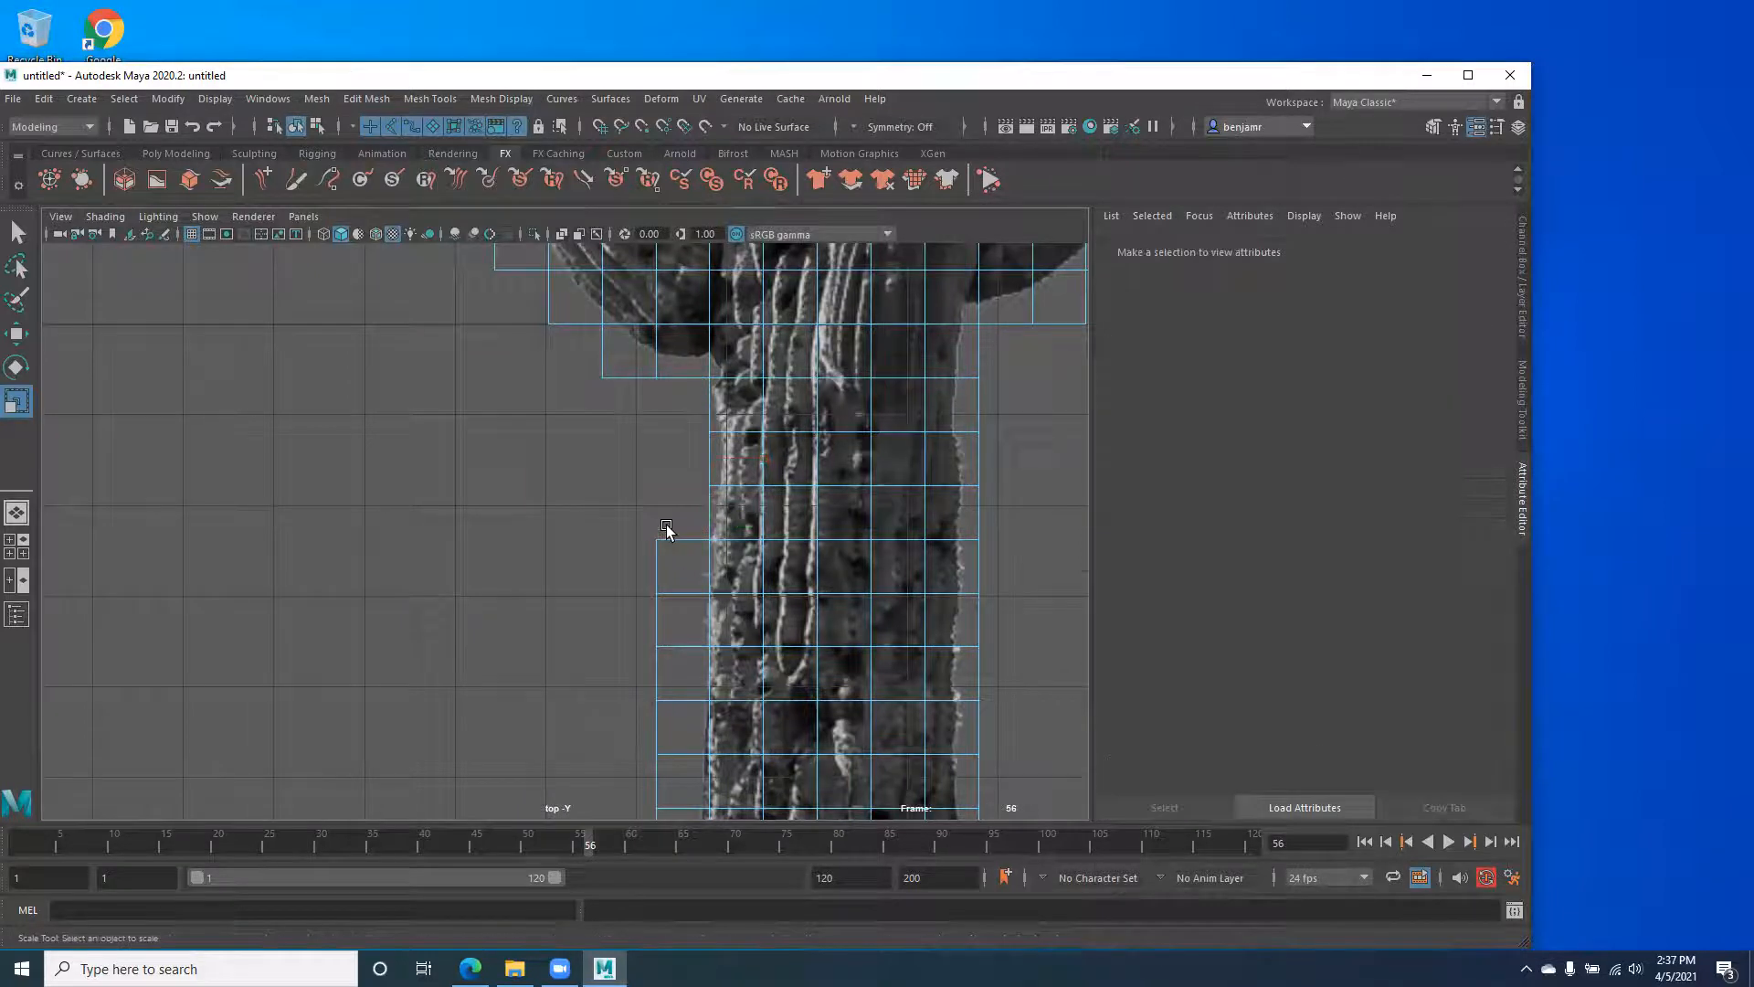
Delete the two empty corner faces in the lowest row at the cactus base.
{"action": "scroll", "coordinate": [666, 524], "scroll_direction": "down", "scroll_amount": 5}
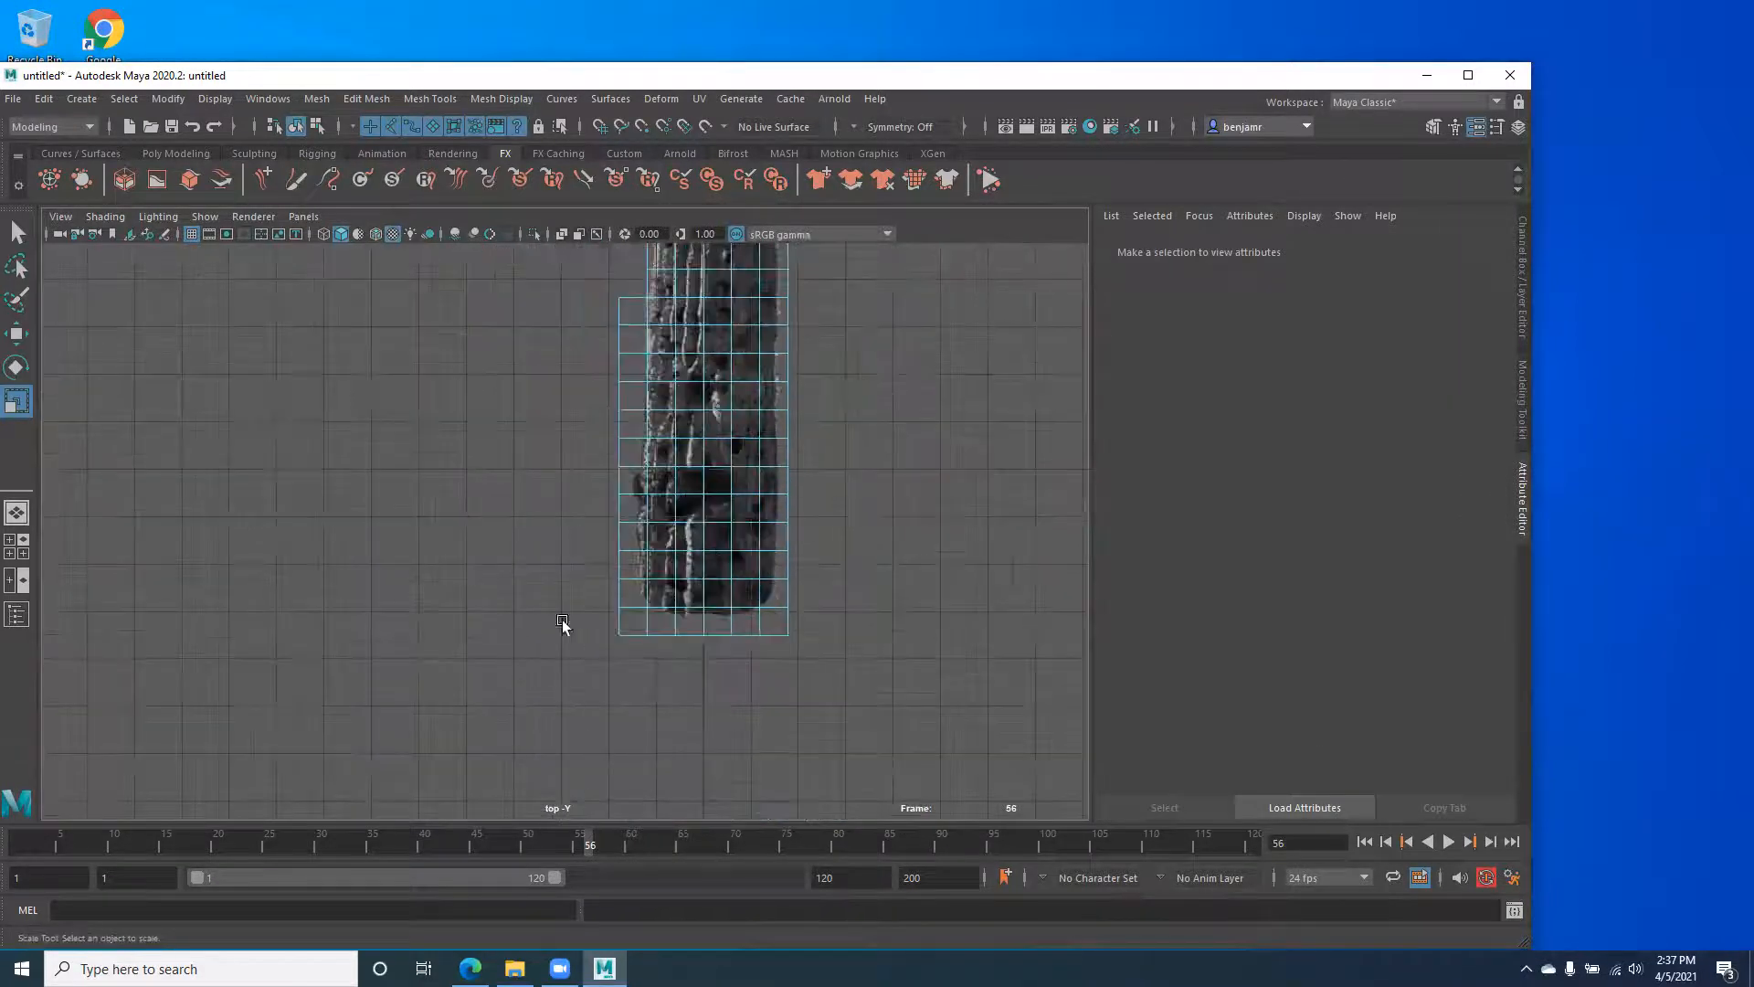
{"action": "scroll", "coordinate": [654, 599], "scroll_direction": "up", "scroll_amount": 4}
{"action": "left_click", "coordinate": [638, 557]}
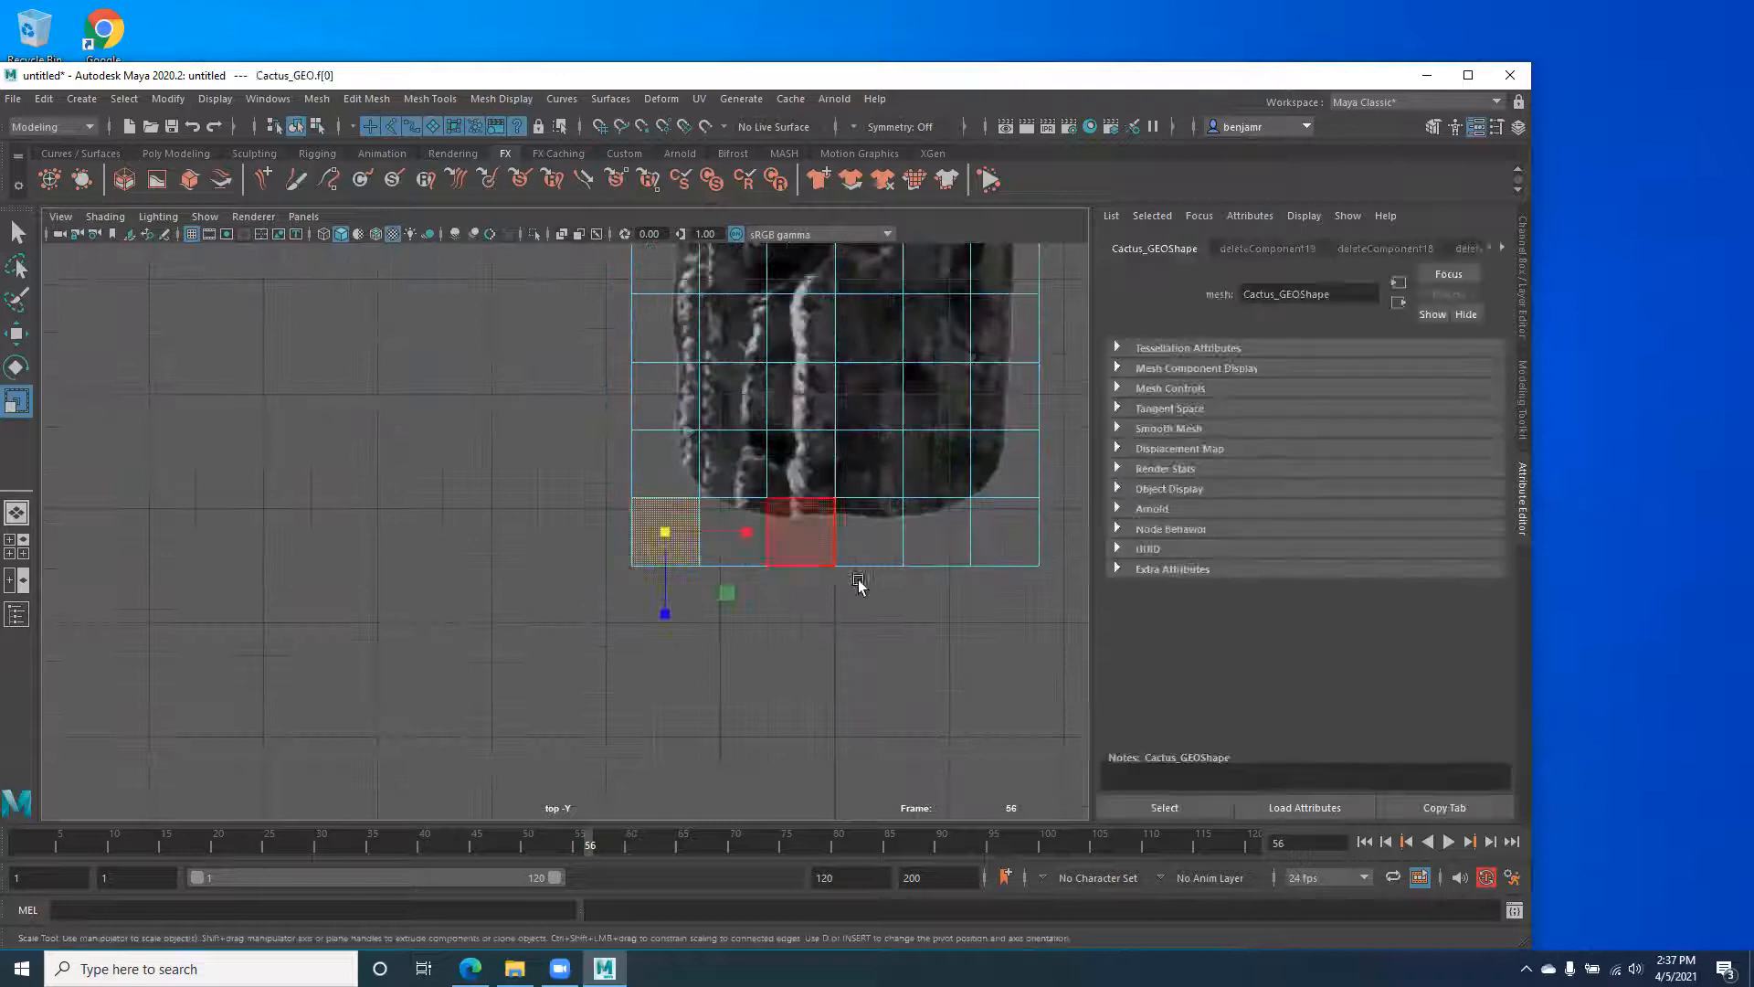
{"action": "left_click", "coordinate": [1023, 559], "text": "shift"}
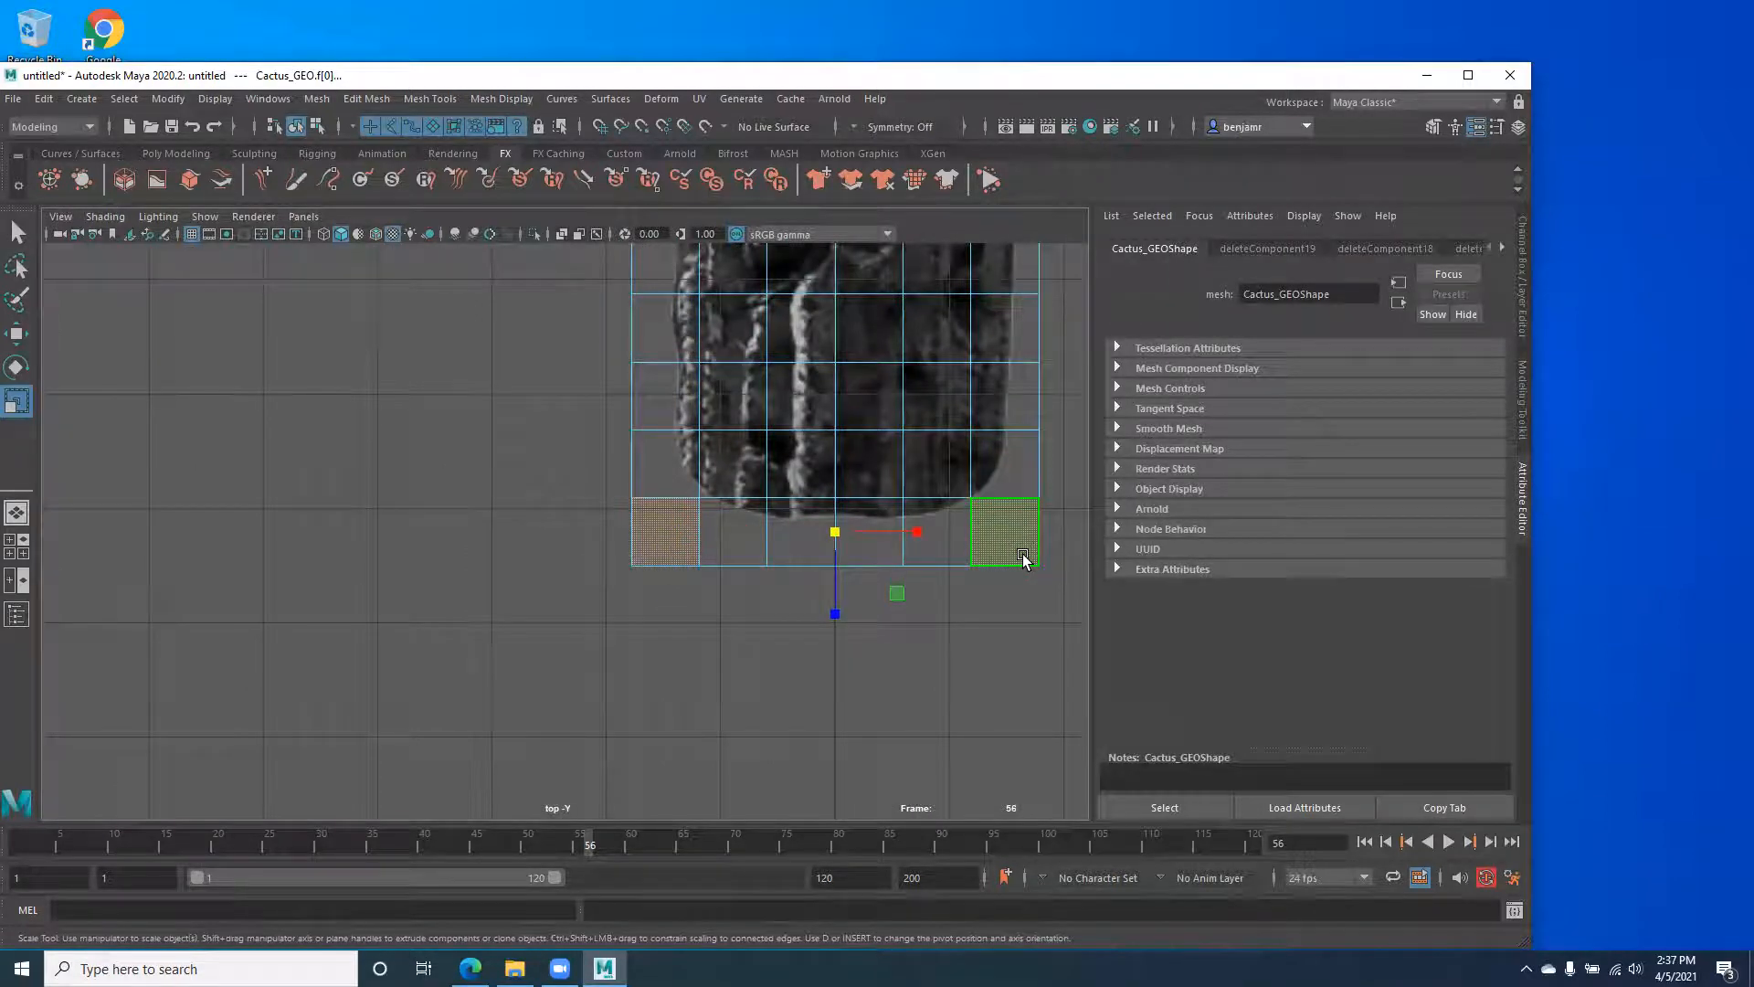
{"action": "key", "text": "Delete"}
Return the cactus to object mode with the Move tool active and show its transform channels.
{"action": "scroll", "coordinate": [661, 540], "scroll_direction": "down", "scroll_amount": 6}
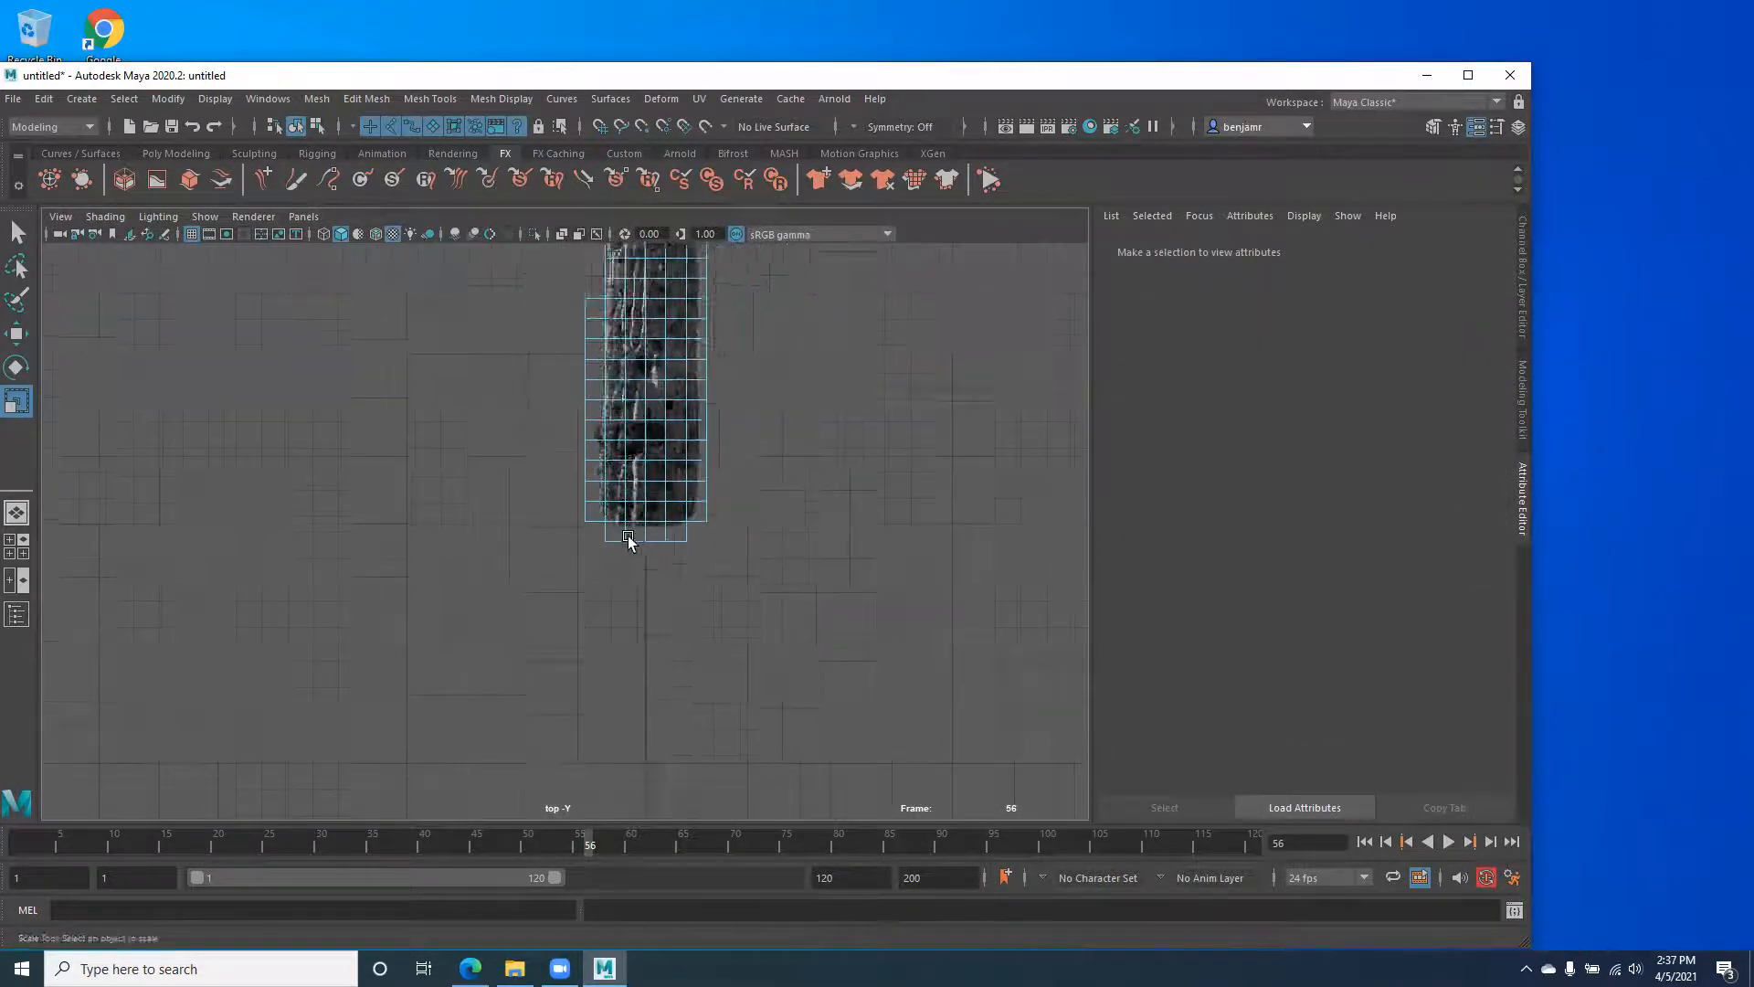
{"action": "middle_click_drag", "start_coordinate": [519, 691], "coordinate": [574, 913], "text": "alt"}
{"action": "scroll", "coordinate": [375, 603], "scroll_direction": "down", "scroll_amount": 2}
{"action": "right_click_drag", "start_coordinate": [626, 521], "coordinate": [704, 442]}
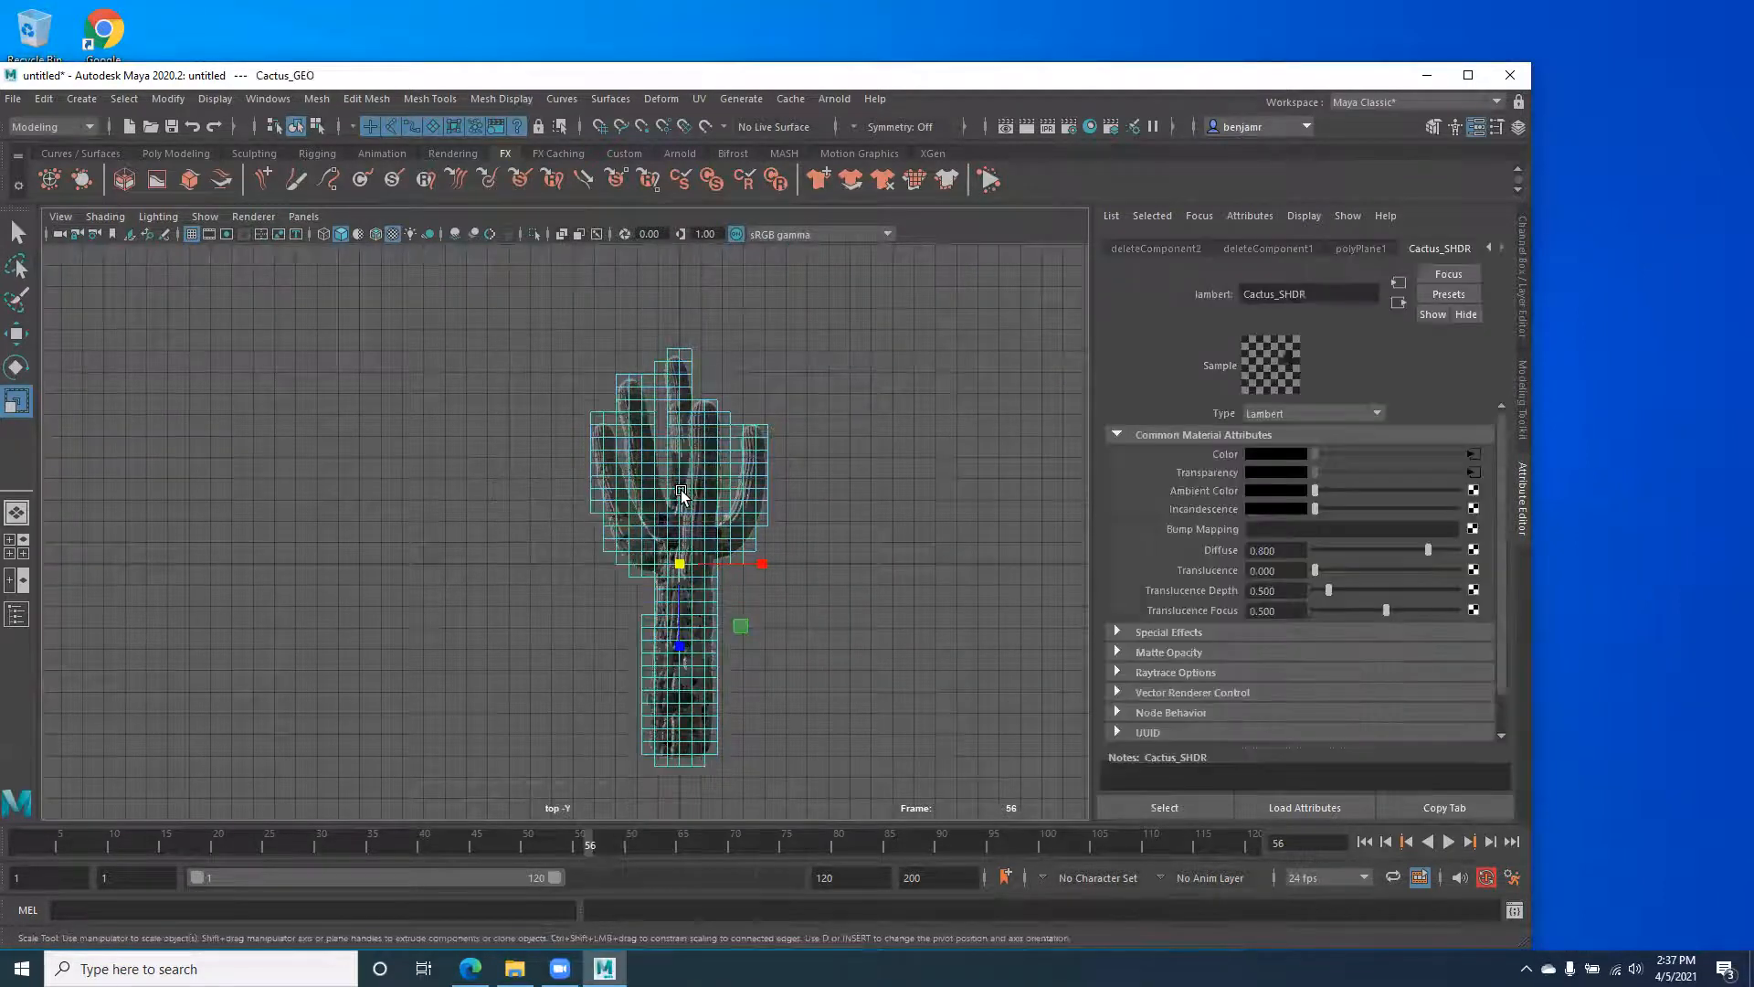
{"action": "middle_click_drag", "start_coordinate": [585, 672], "coordinate": [586, 571], "text": "alt"}
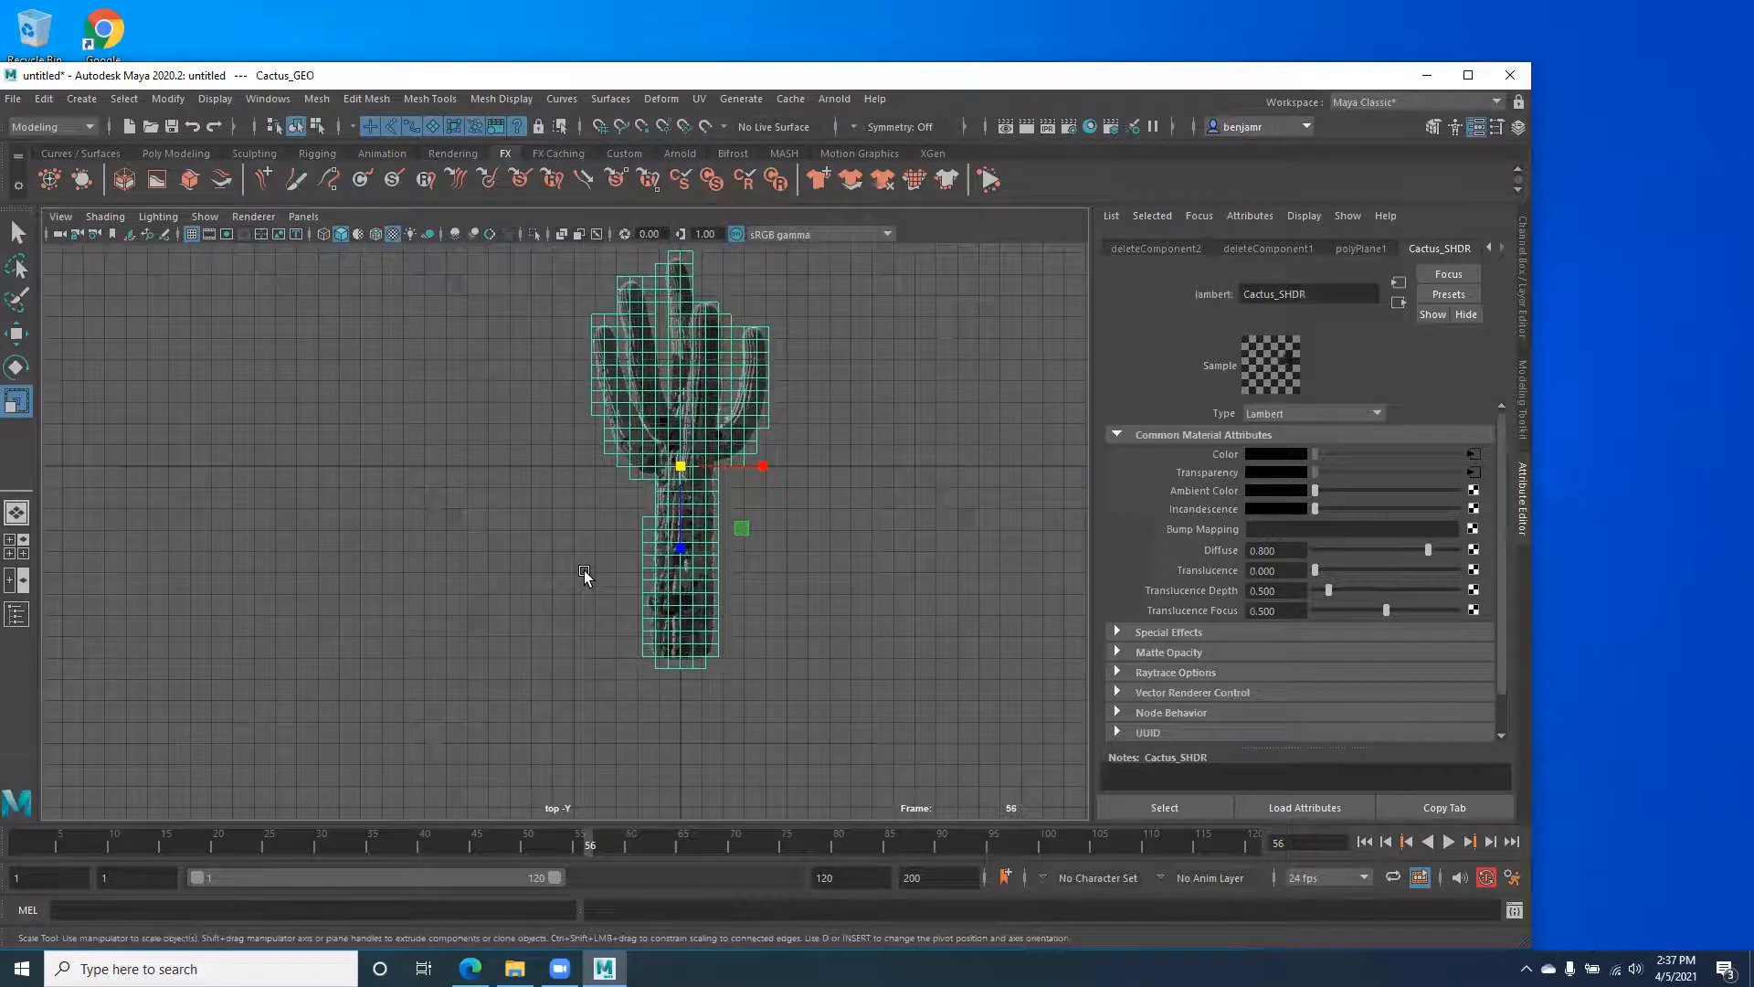
{"action": "key", "text": "w"}
{"action": "left_click", "coordinate": [1523, 267]}
{"action": "right_click_drag", "start_coordinate": [711, 574], "coordinate": [475, 548], "text": "alt"}
{"action": "middle_click_drag", "start_coordinate": [867, 546], "coordinate": [830, 523], "text": "alt"}
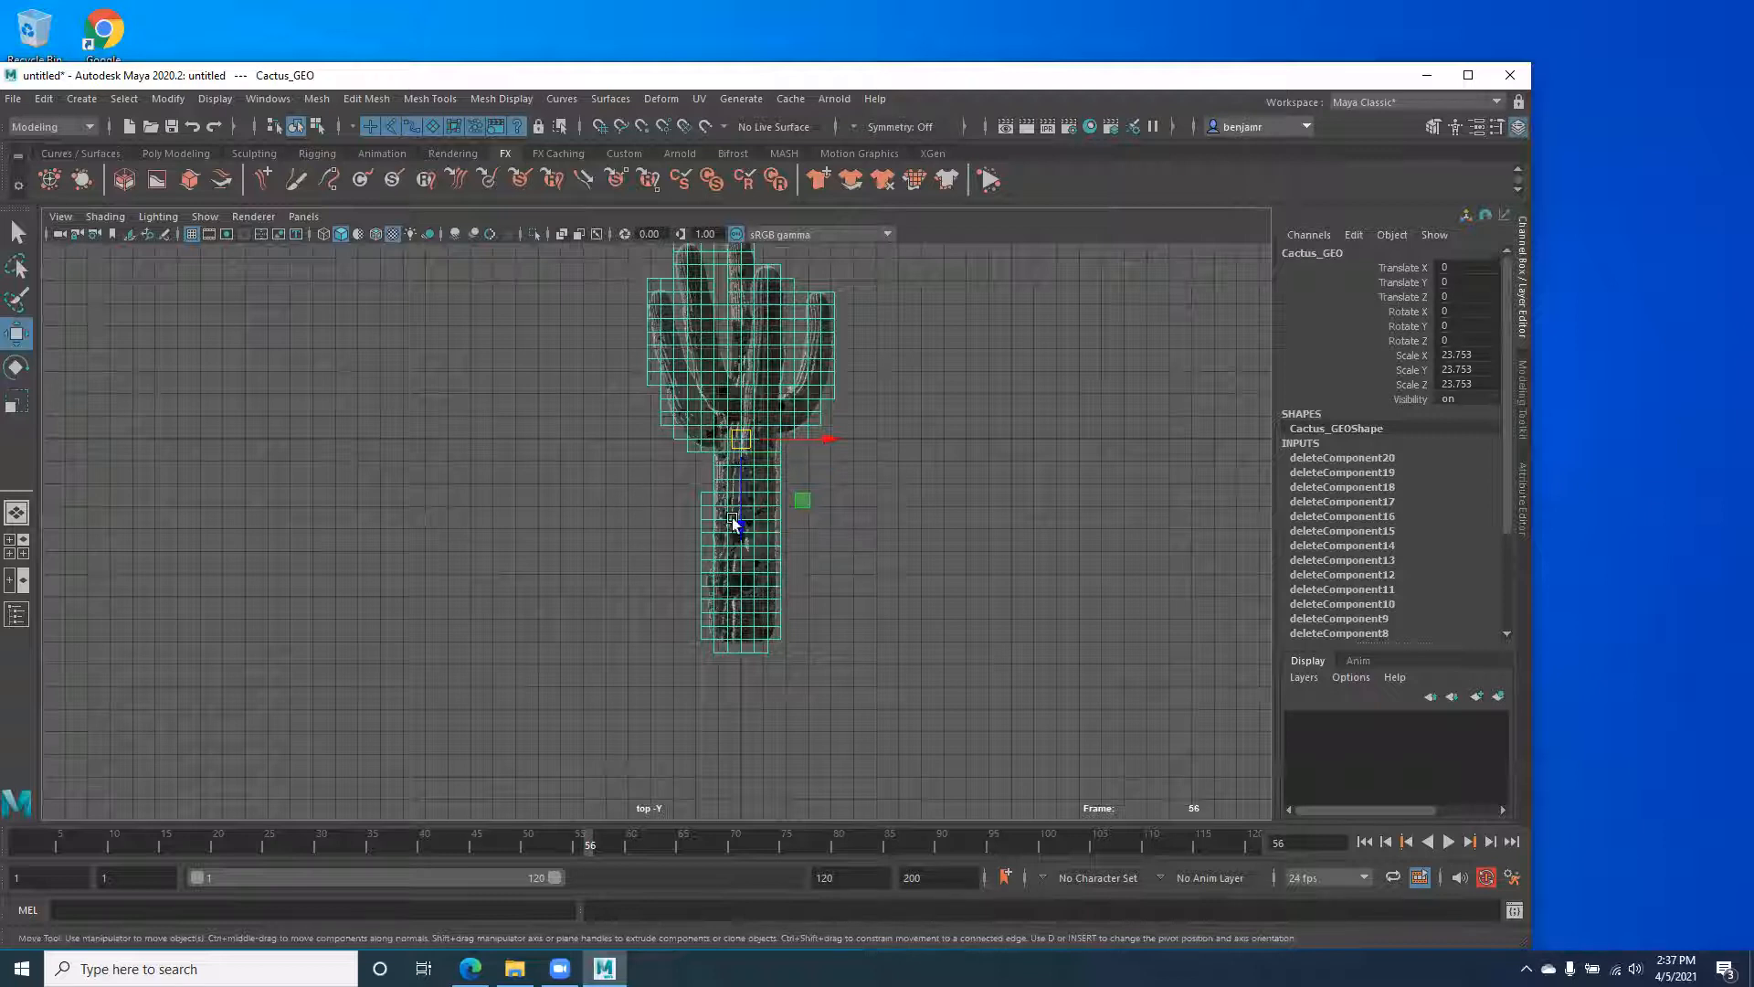
Move the cactus's pivot down to the center of the trunk base, snapped to a vertex.
{"action": "key", "text": "d"}
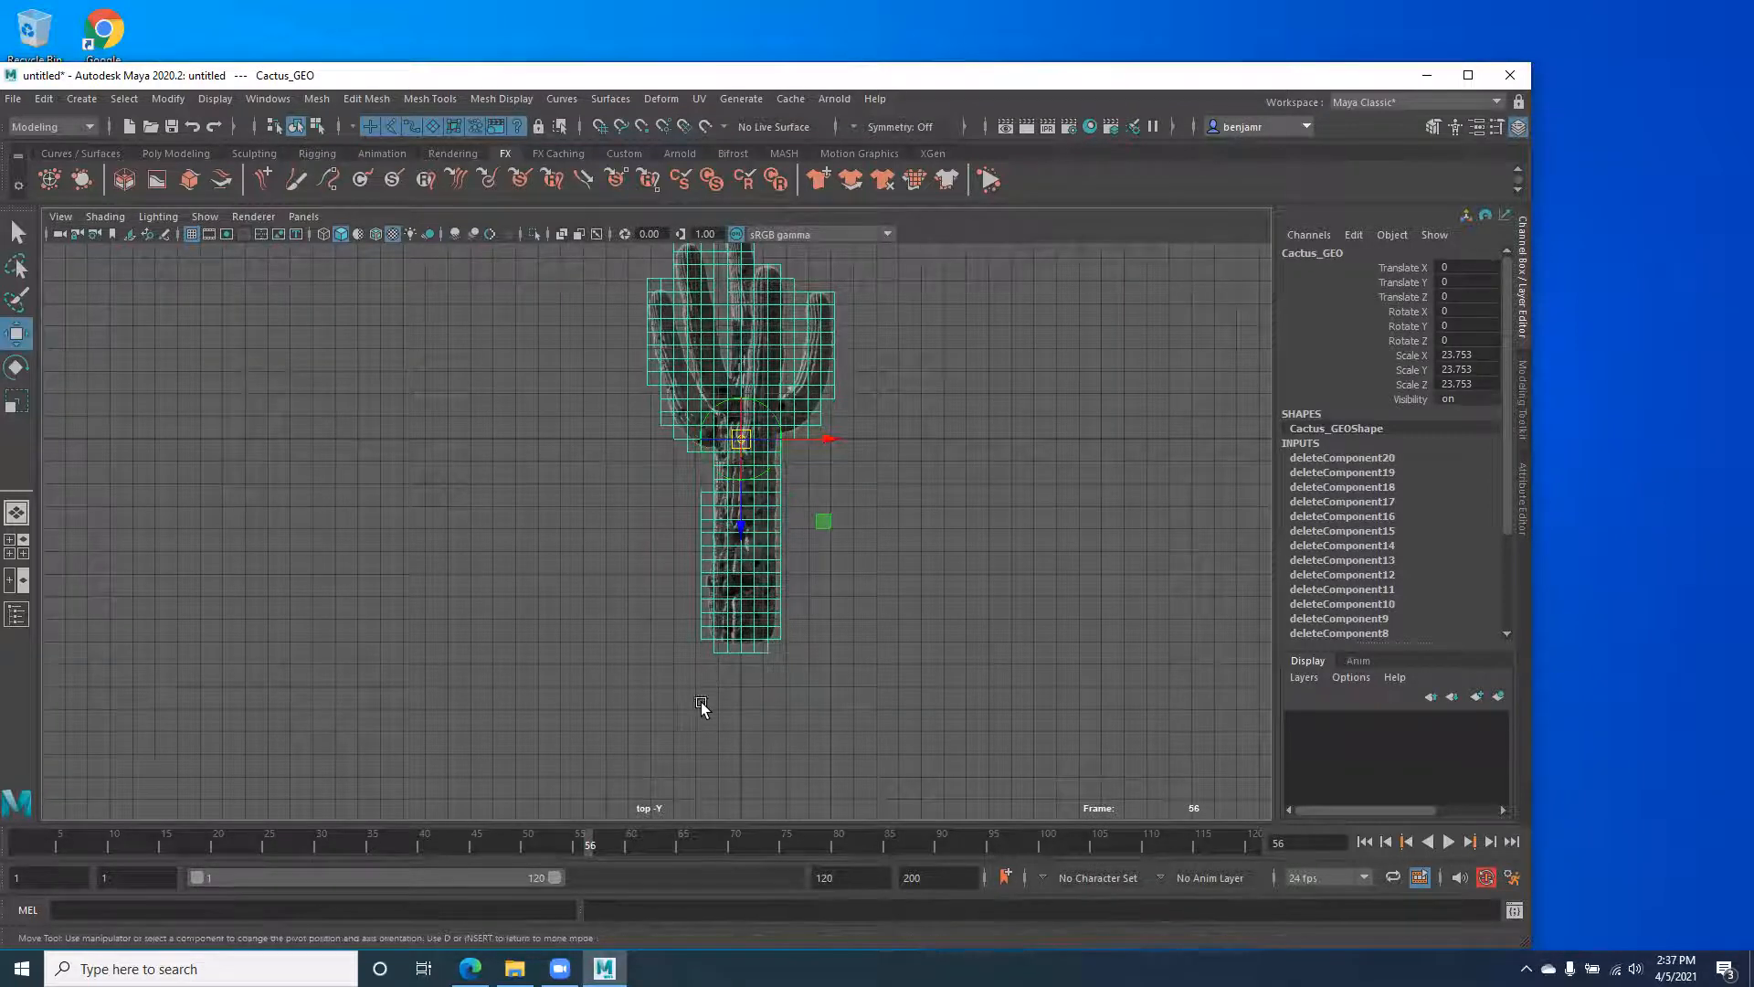
{"action": "key", "text": "v"}
{"action": "middle_click_drag", "start_coordinate": [728, 529], "coordinate": [763, 660]}
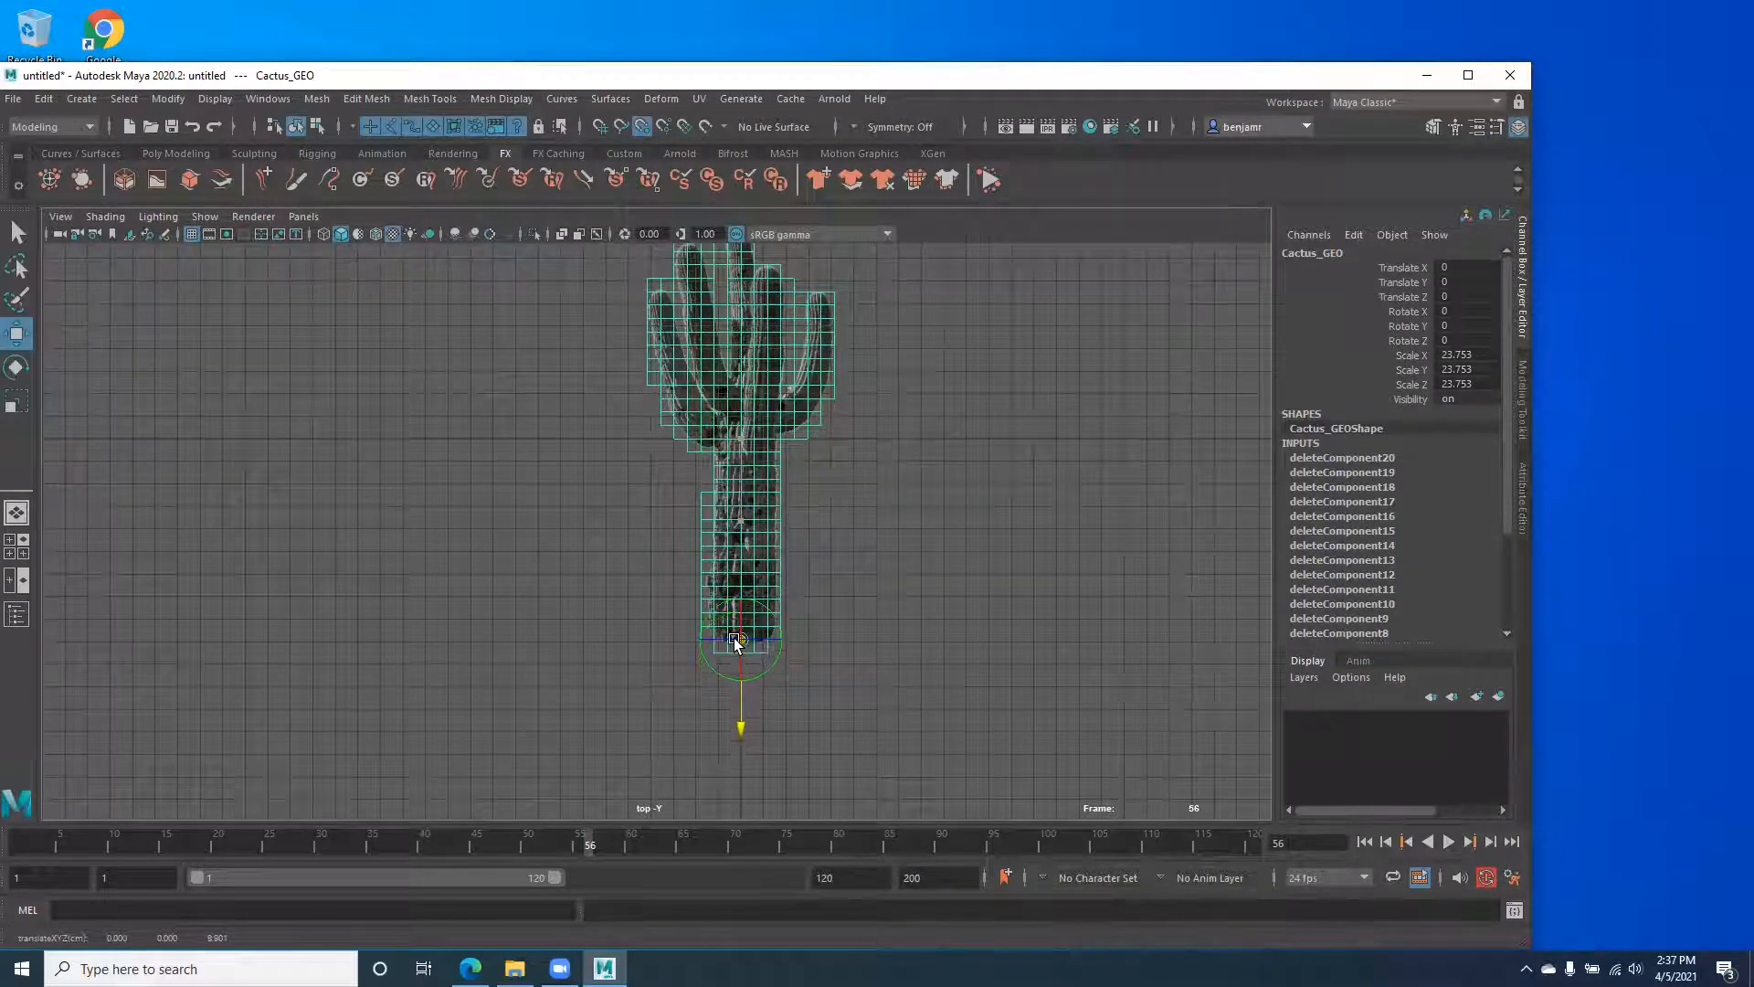
{"action": "middle_click_drag", "start_coordinate": [517, 610], "coordinate": [469, 535], "text": "alt"}
{"action": "right_click_drag", "start_coordinate": [469, 534], "coordinate": [1000, 794], "text": "alt"}
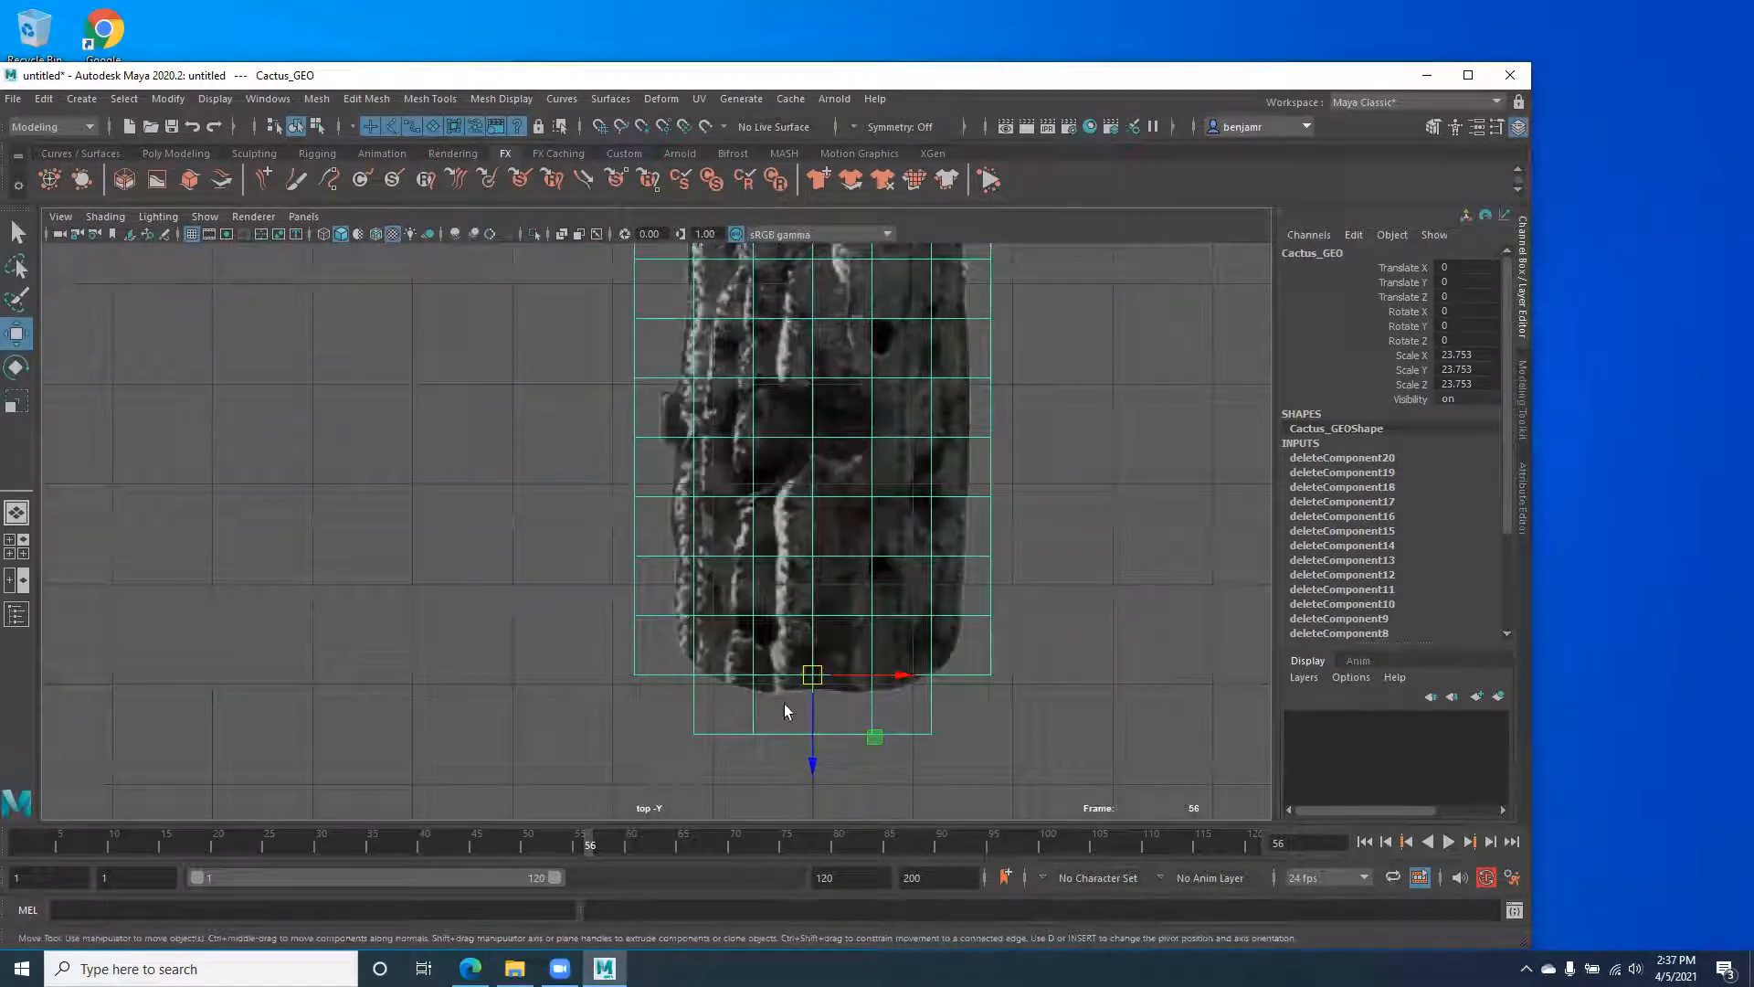
{"action": "right_click_drag", "start_coordinate": [792, 609], "coordinate": [182, 457], "text": "alt"}
{"action": "middle_click_drag", "start_coordinate": [610, 470], "coordinate": [649, 606], "text": "alt"}
{"action": "right_click_drag", "start_coordinate": [648, 605], "coordinate": [546, 546], "text": "alt"}
{"action": "middle_click_drag", "start_coordinate": [546, 546], "coordinate": [554, 567], "text": "alt"}
Rotate the cactus upright in the perspective view, setting its Rotate X to 90.
{"action": "key", "text": "space"}
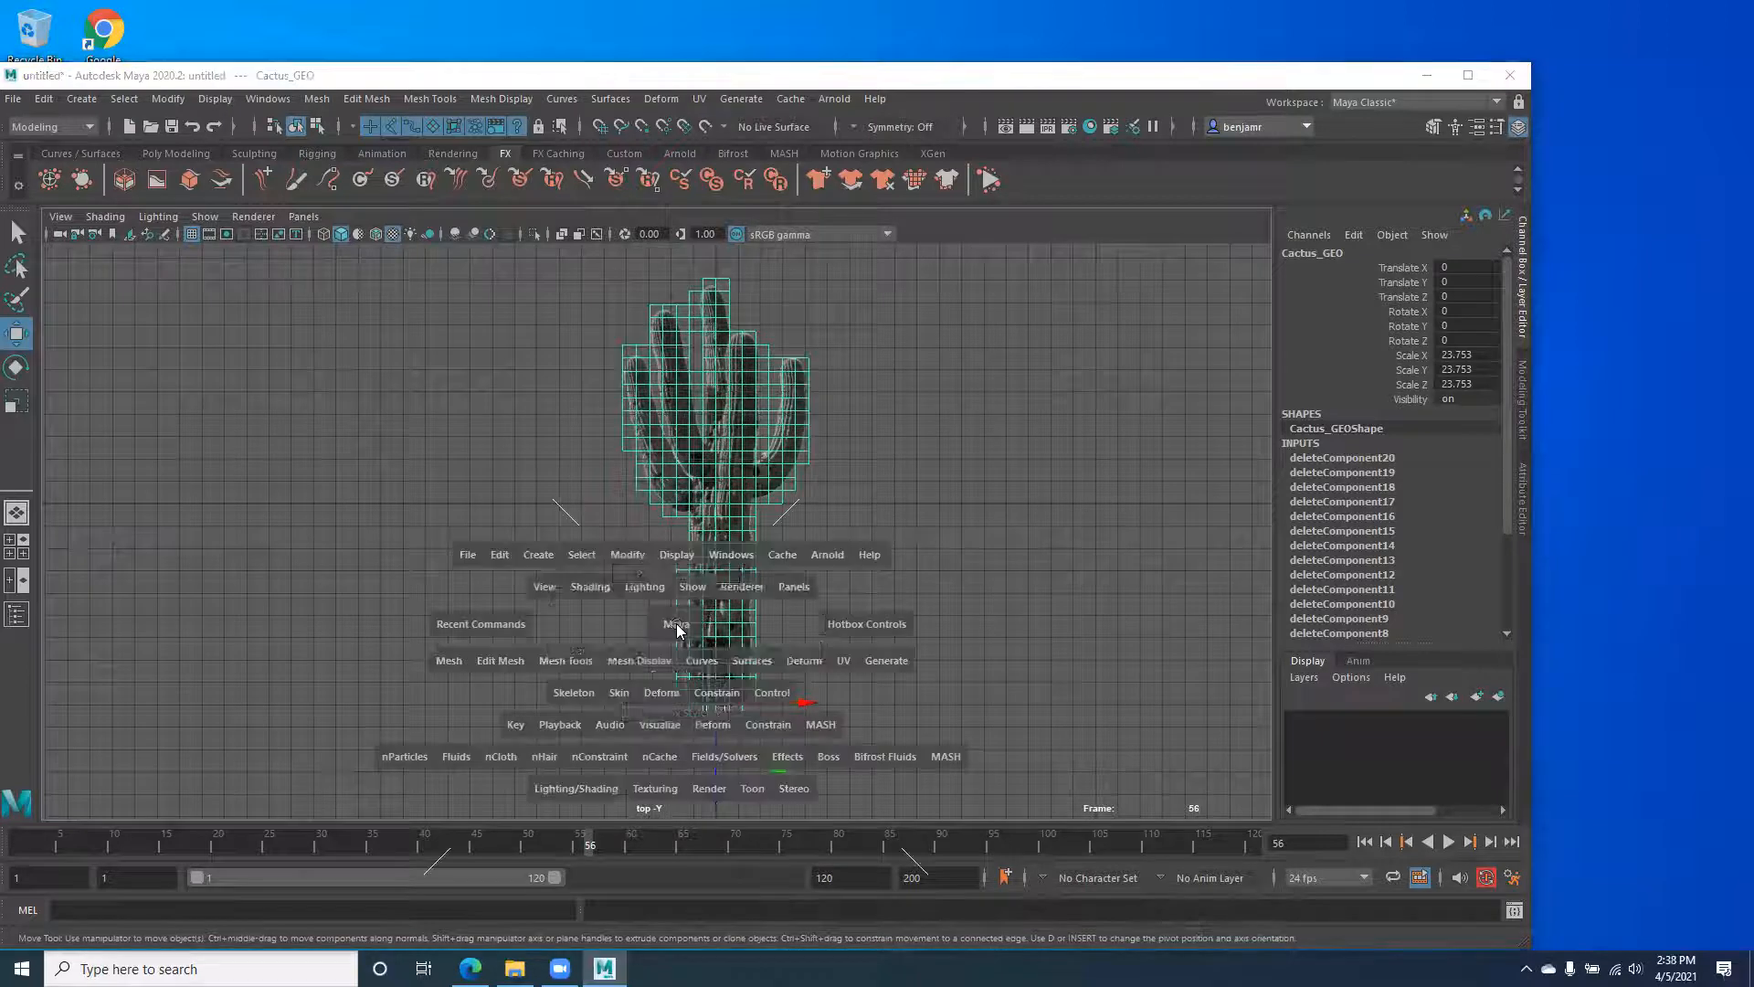
{"action": "left_click_drag", "start_coordinate": [676, 623], "coordinate": [657, 585]}
{"action": "left_click_drag", "start_coordinate": [826, 607], "coordinate": [549, 559], "text": "alt"}
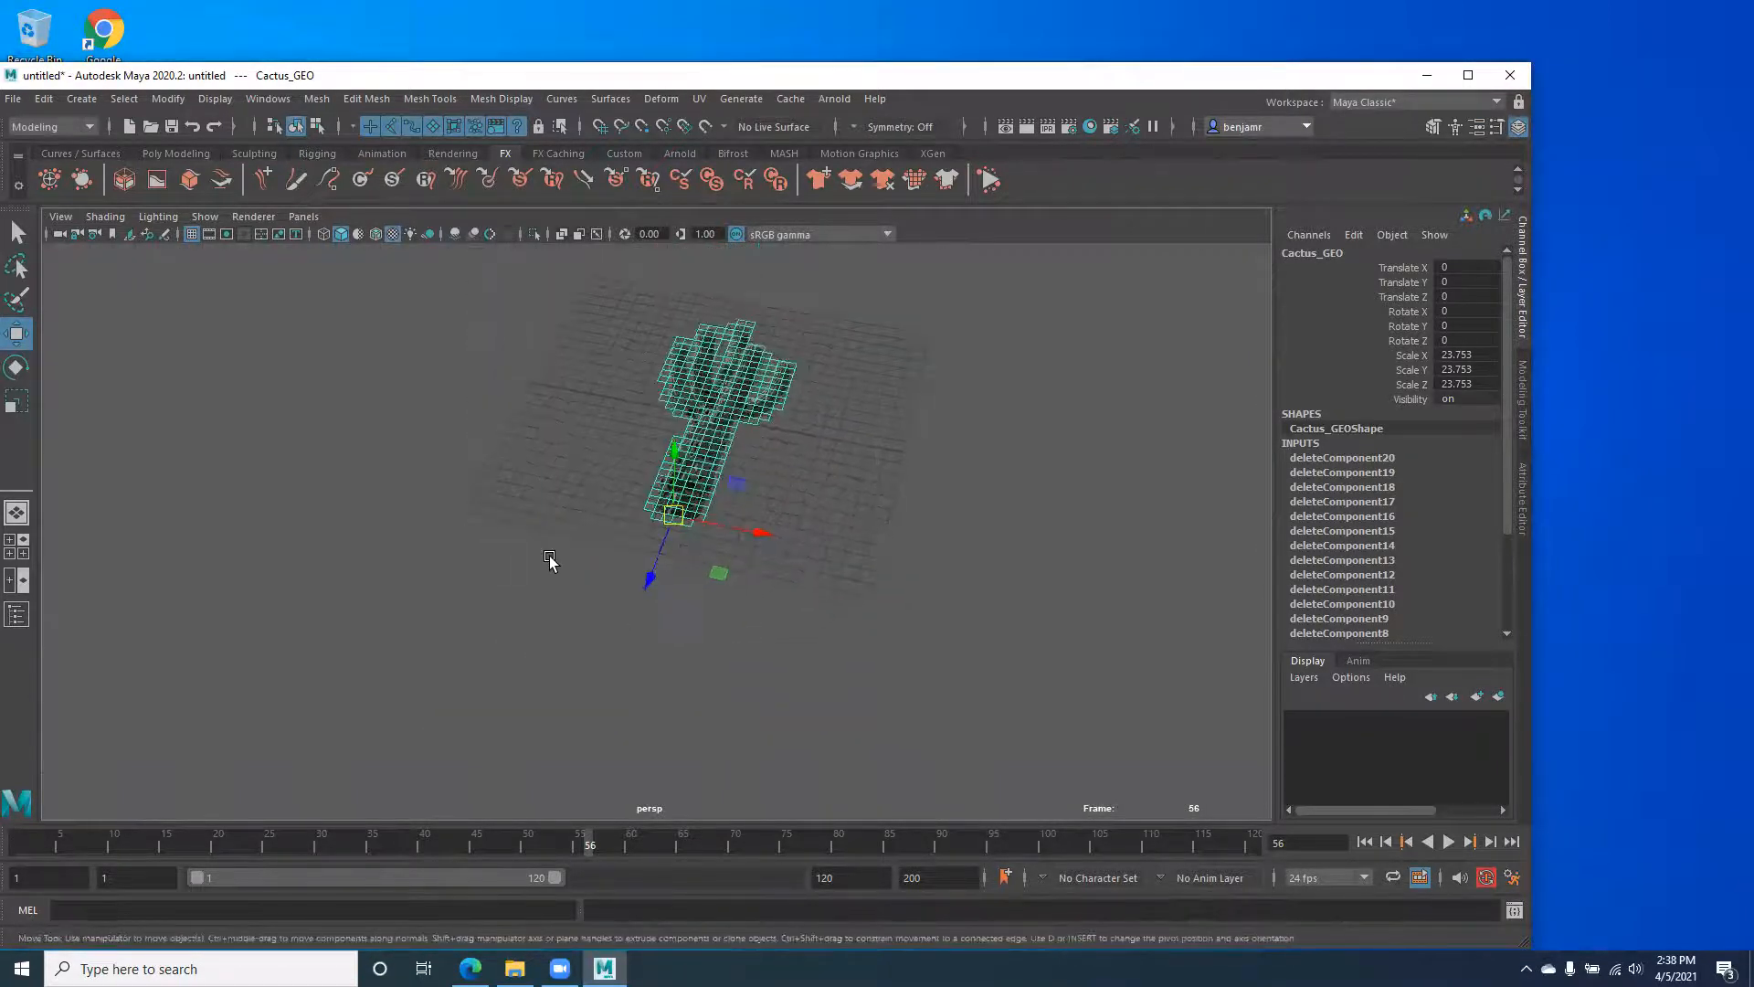
{"action": "key", "text": "e"}
{"action": "left_click_drag", "start_coordinate": [658, 484], "coordinate": [644, 571]}
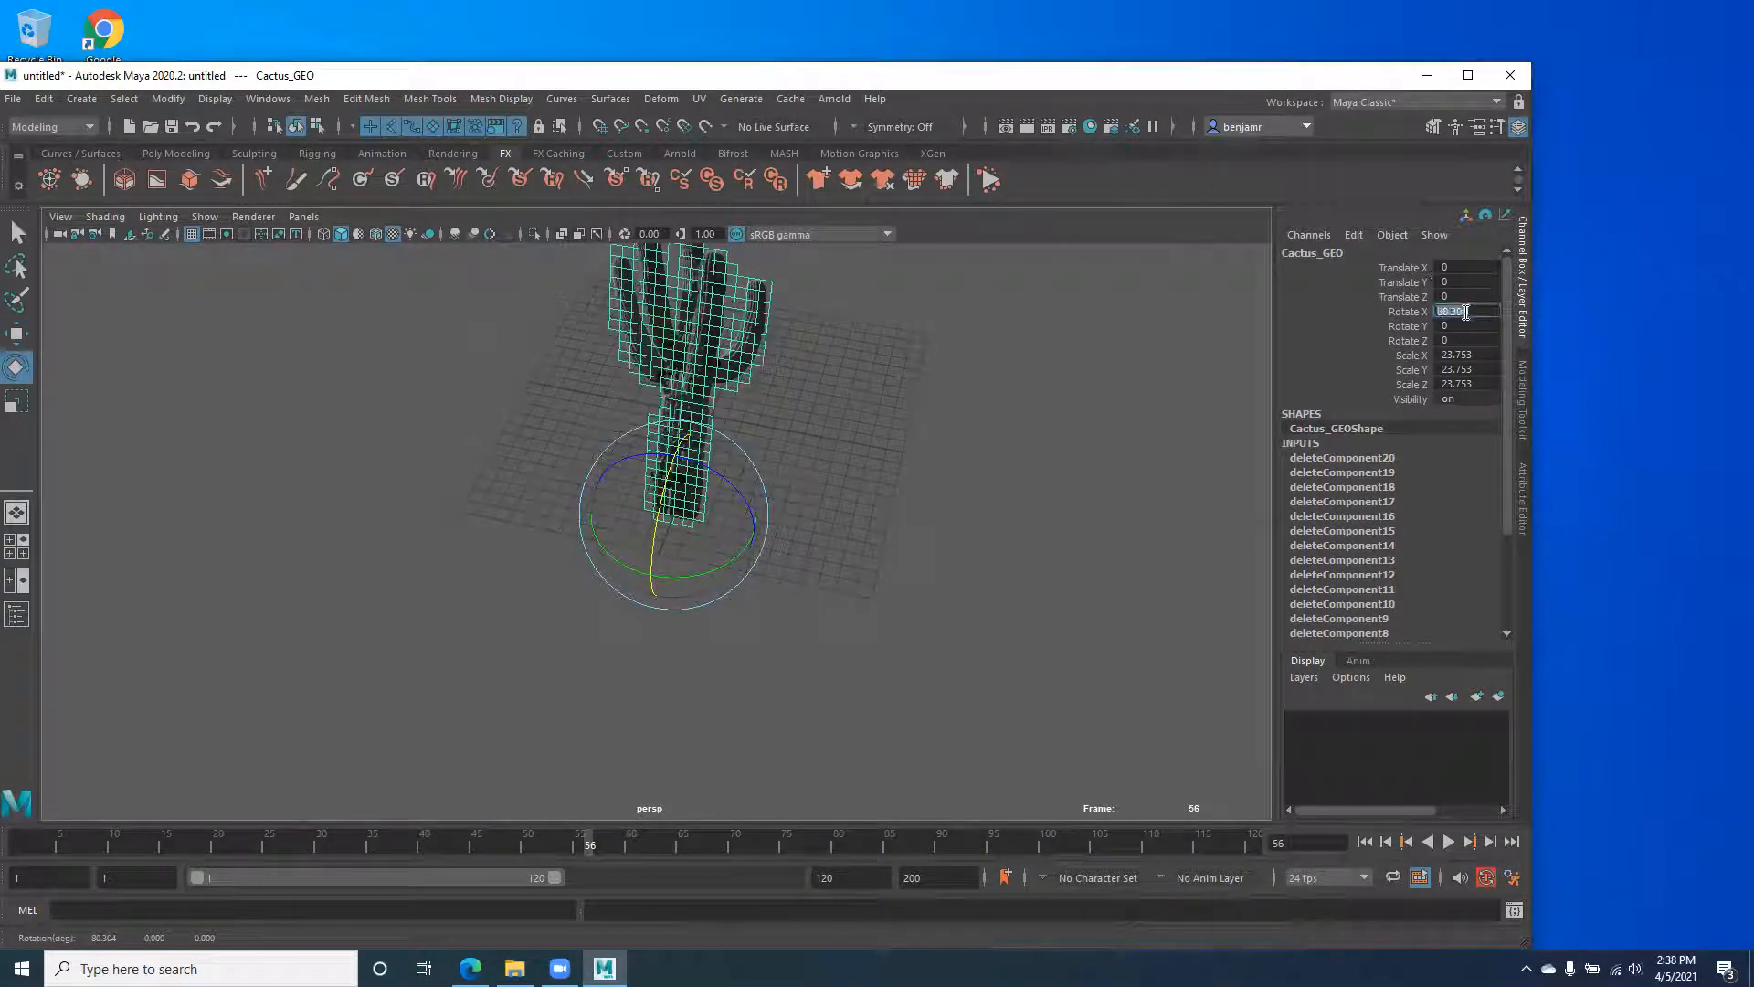
{"action": "type", "text": "90"}
{"action": "key", "text": "Return"}
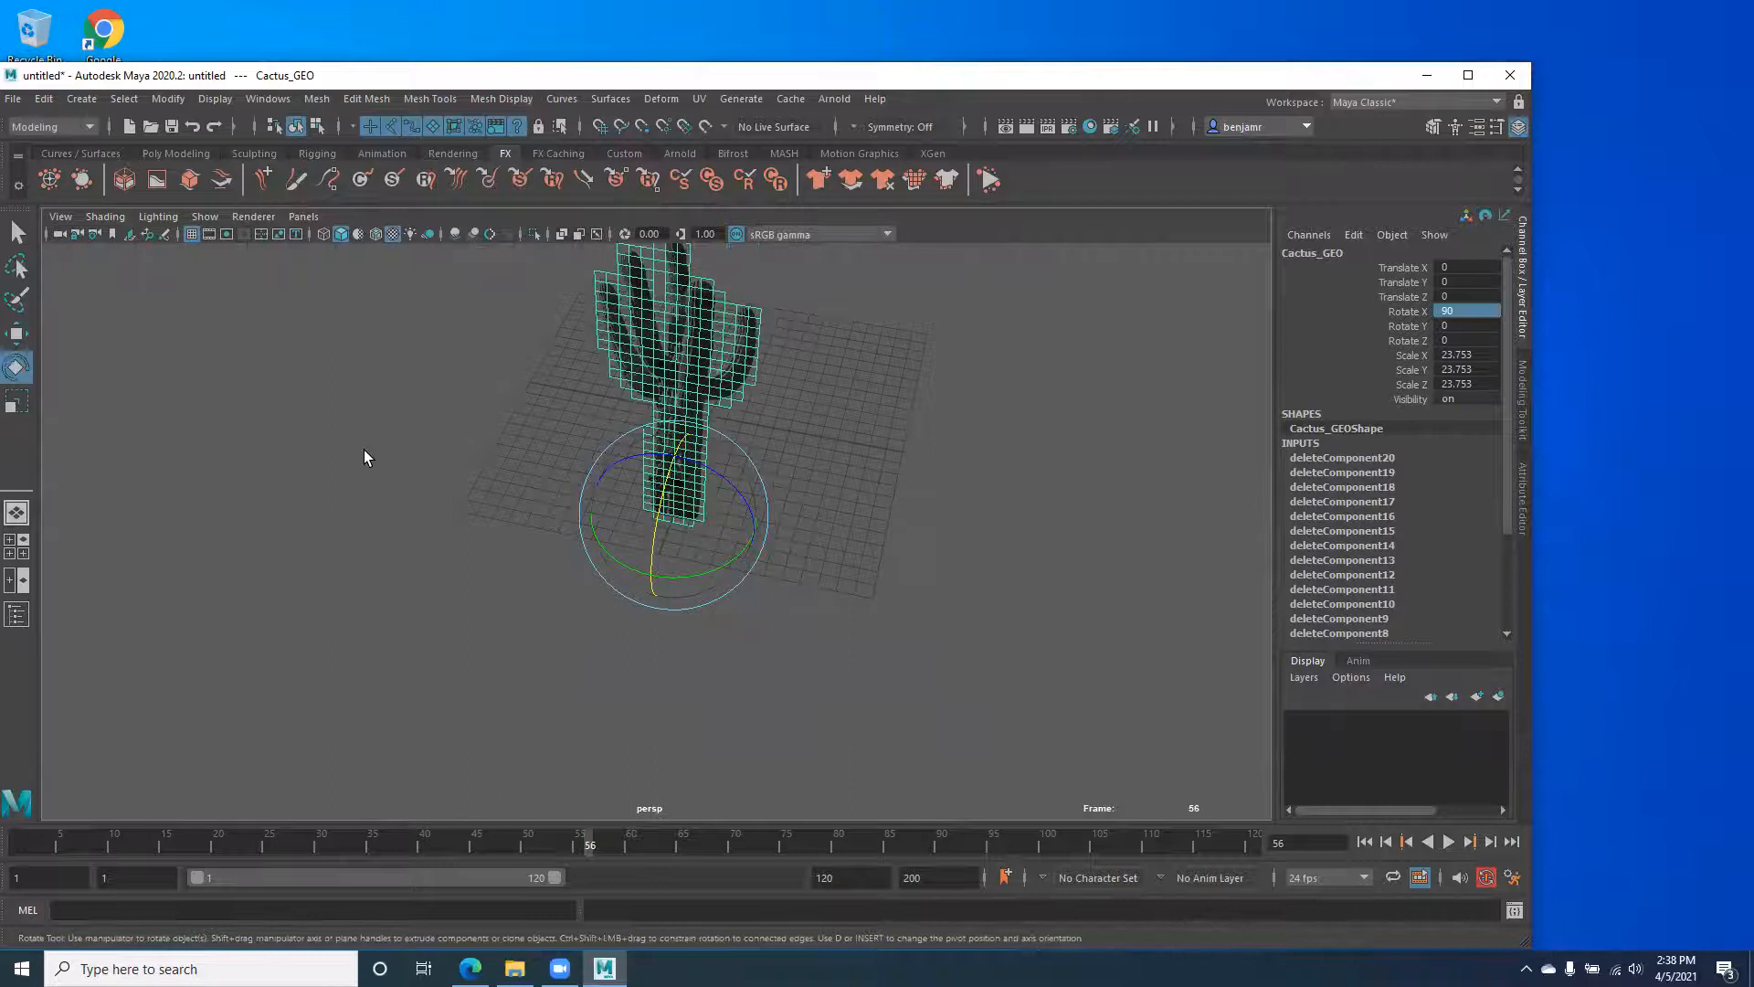
Move the upright cactus along Z to the center of the grid, using grid snapping.
{"action": "key", "text": "w"}
{"action": "key", "text": "x"}
{"action": "left_click_drag", "start_coordinate": [649, 575], "coordinate": [758, 426]}
{"action": "left_click", "coordinate": [802, 429]}
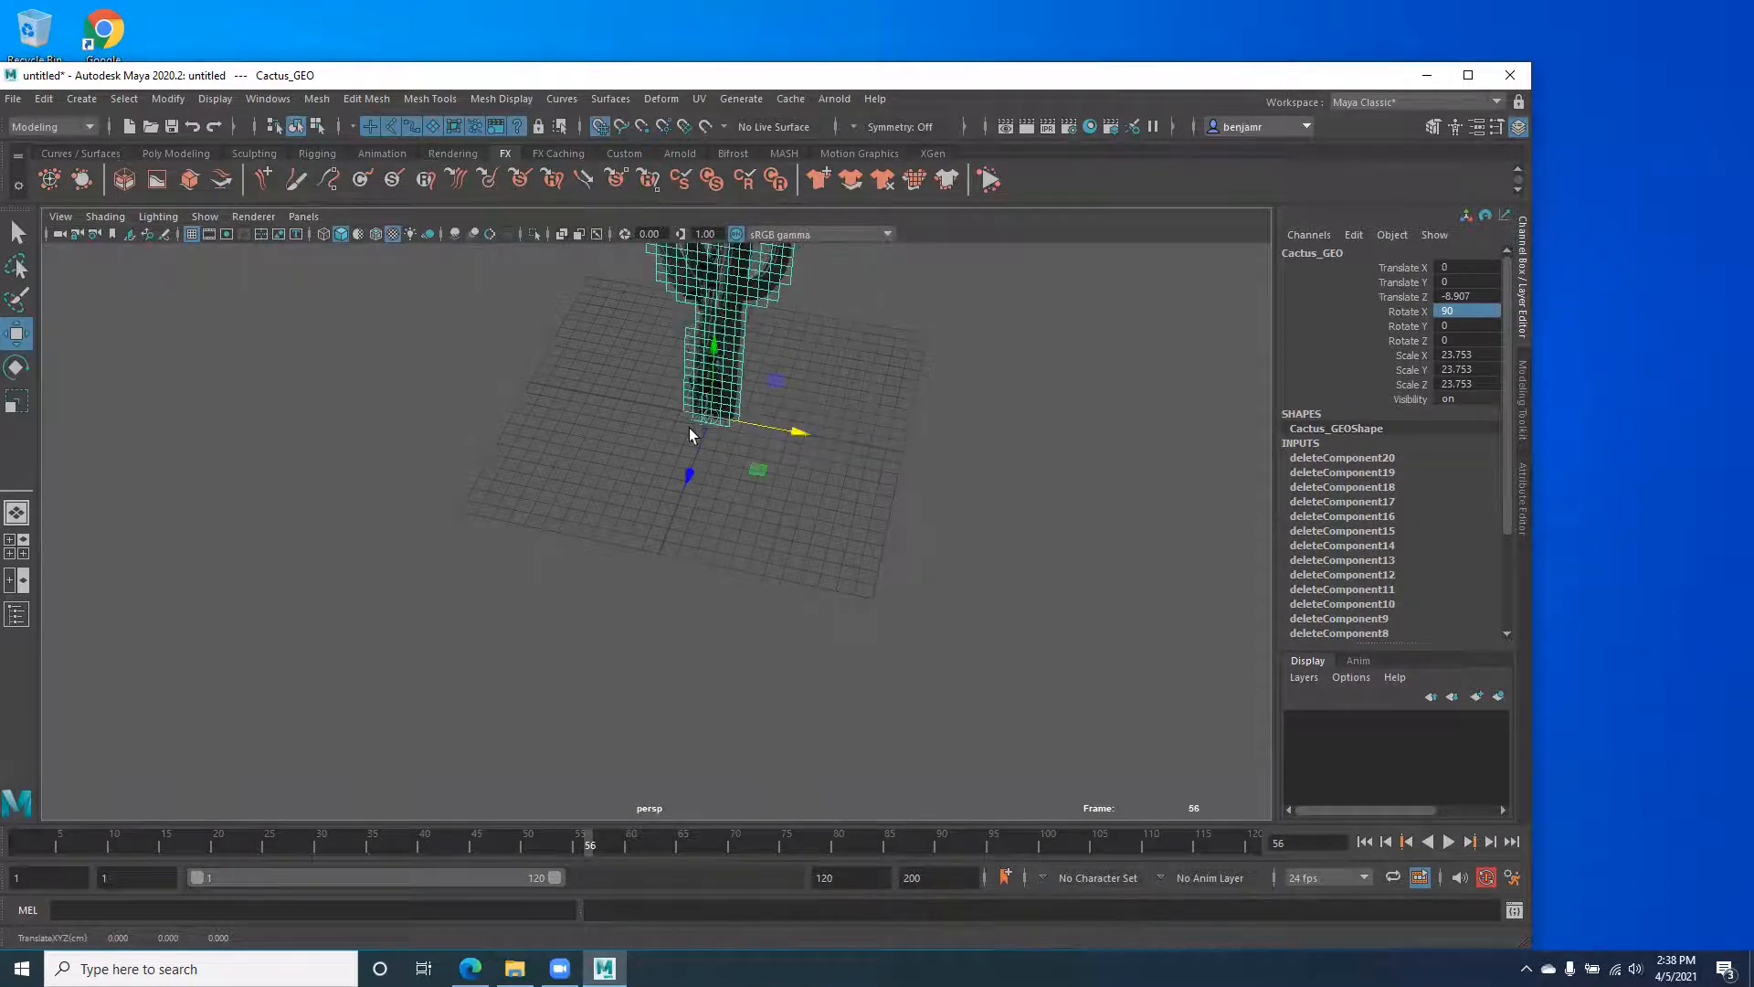
{"action": "left_click_drag", "start_coordinate": [542, 477], "coordinate": [527, 539], "text": "alt"}
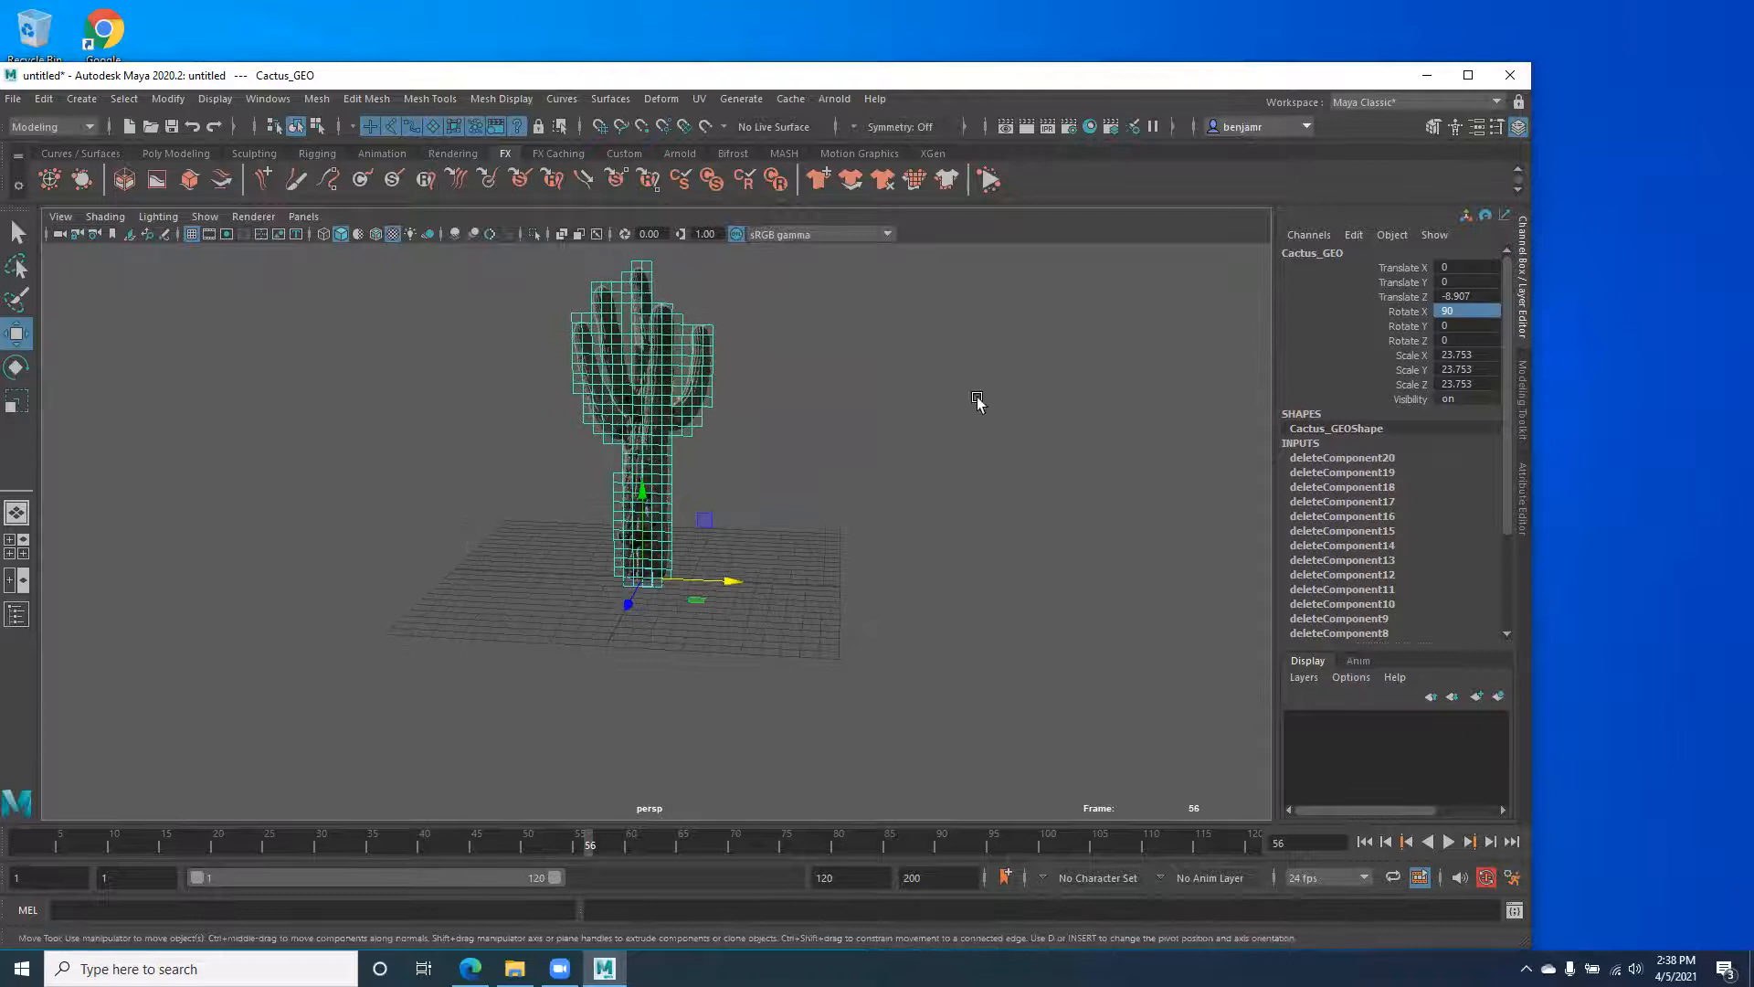
Freeze the cactus's transformations and delete its construction history.
{"action": "left_click", "coordinate": [168, 99]}
{"action": "left_click", "coordinate": [224, 183]}
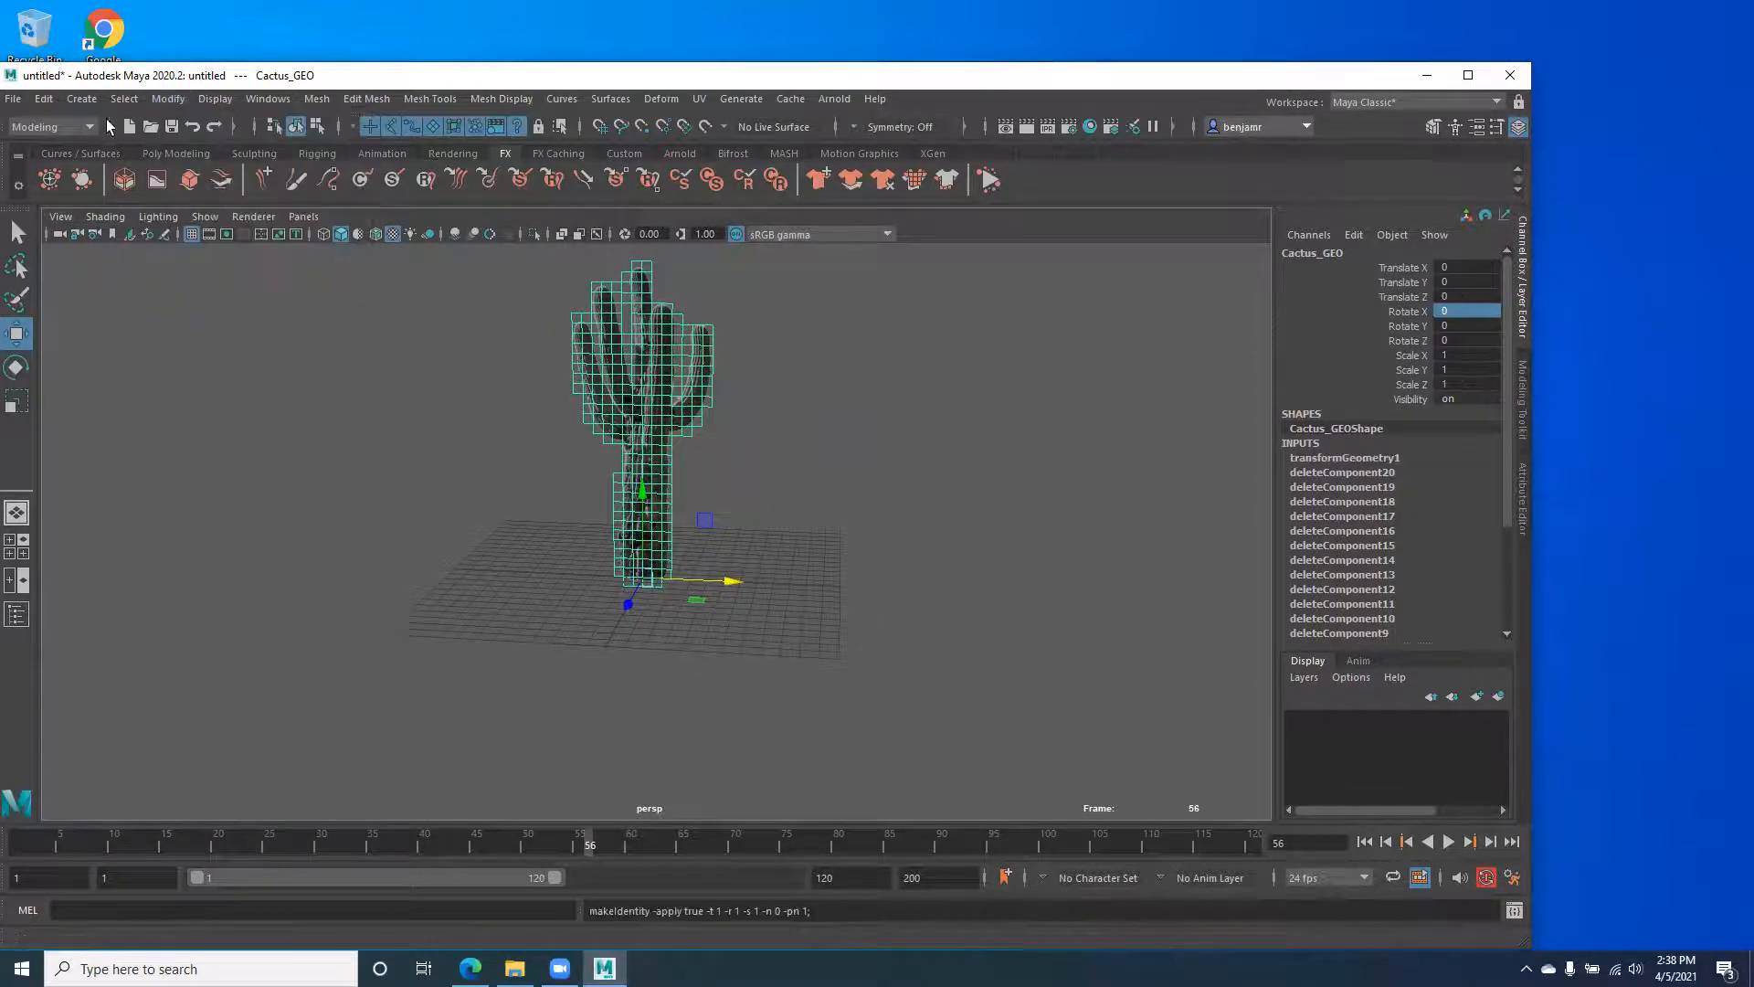
{"action": "left_click", "coordinate": [37, 100]}
{"action": "mouse_move", "coordinate": [239, 310]}
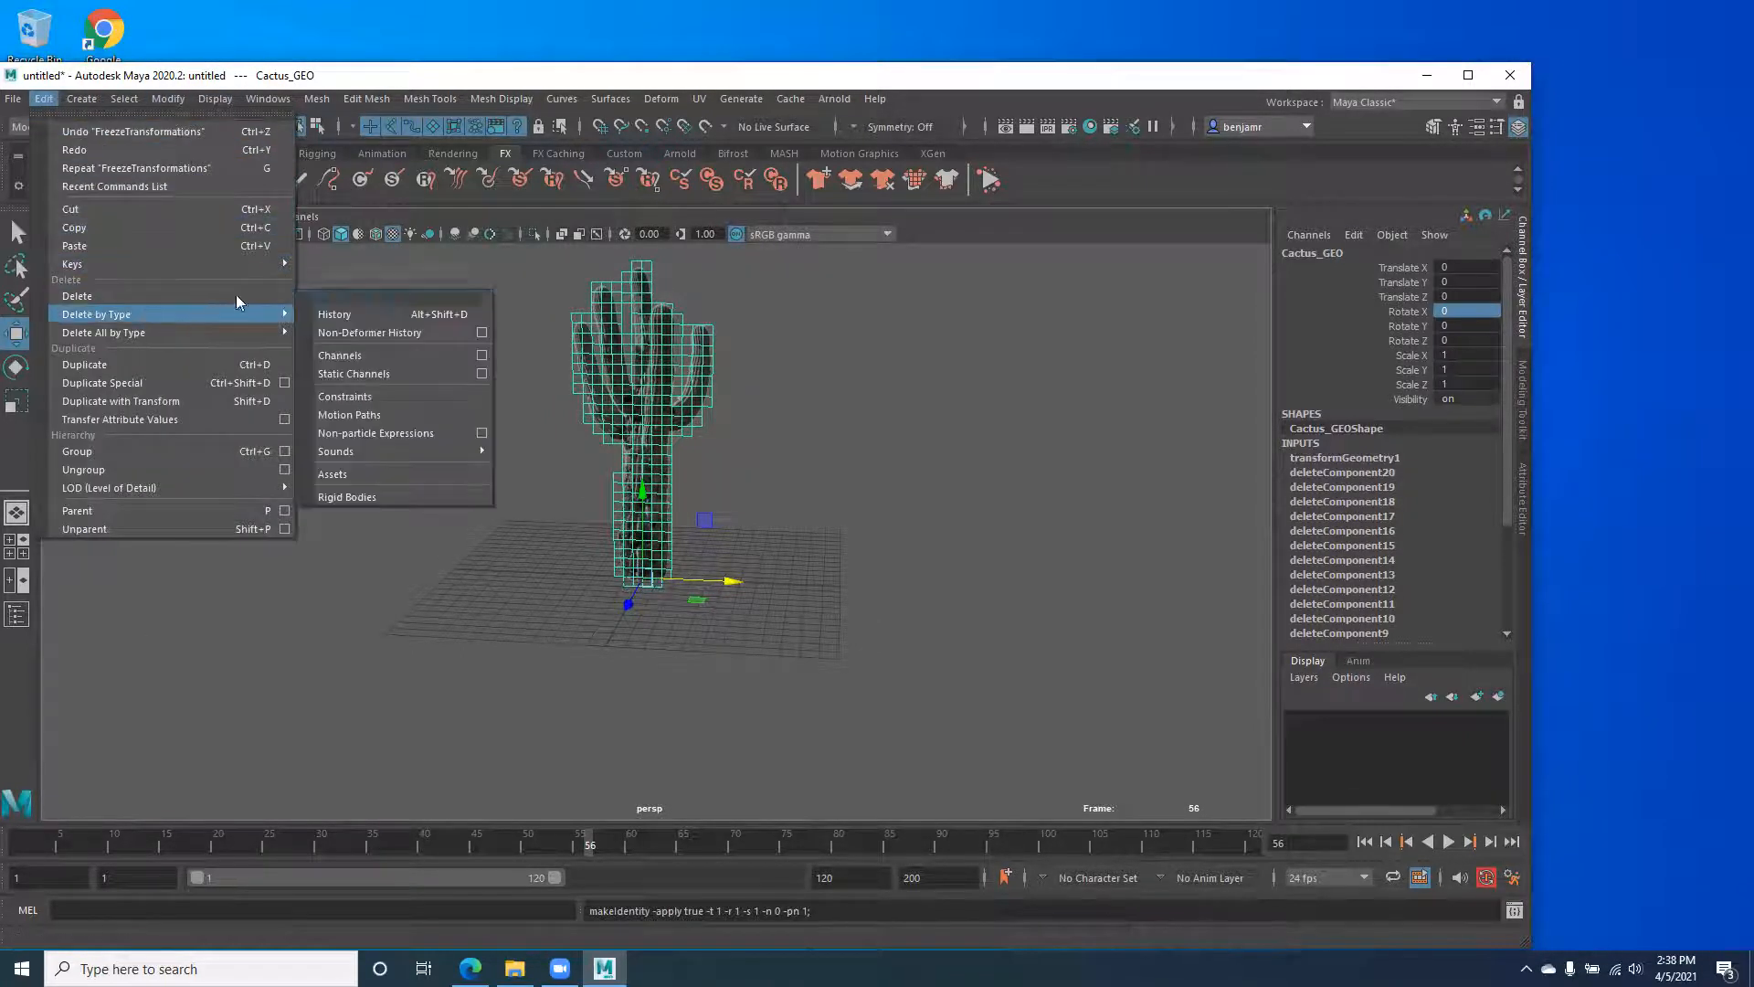
{"action": "left_click", "coordinate": [336, 315]}
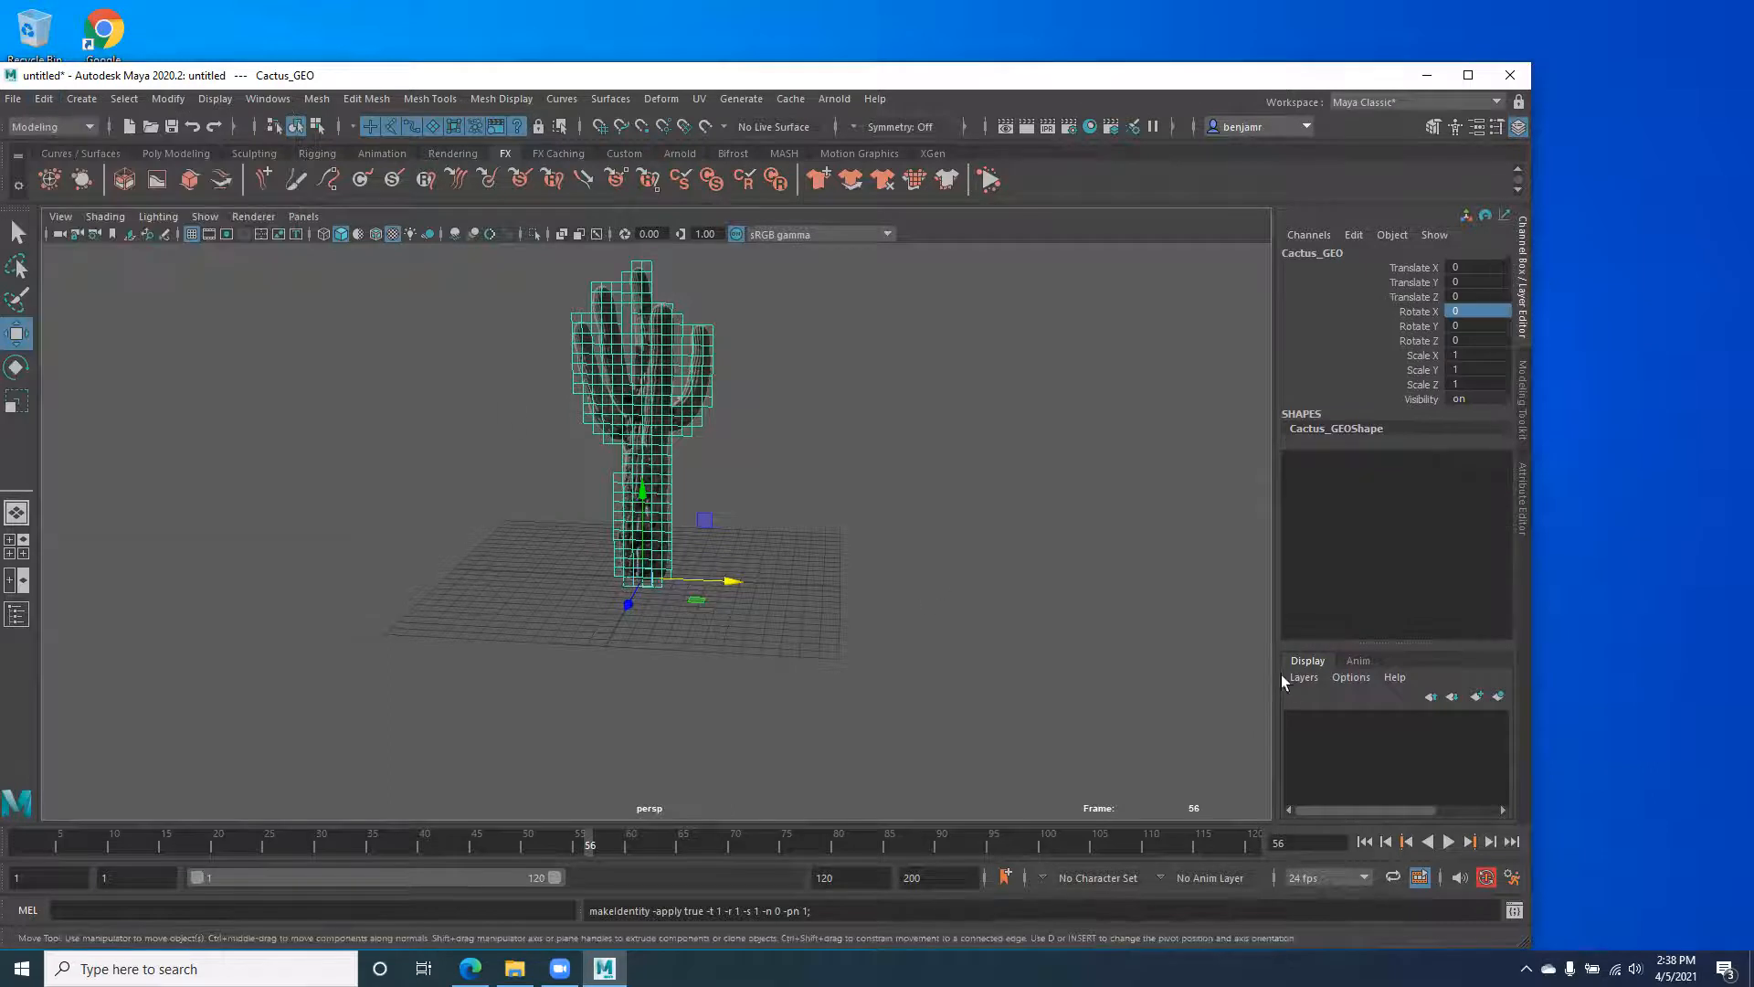
Create a display layer containing the cactus, name it Cactus1_lyr, and deselect the cactus.
{"action": "left_click", "coordinate": [1476, 698]}
{"action": "double_click", "coordinate": [1372, 720]}
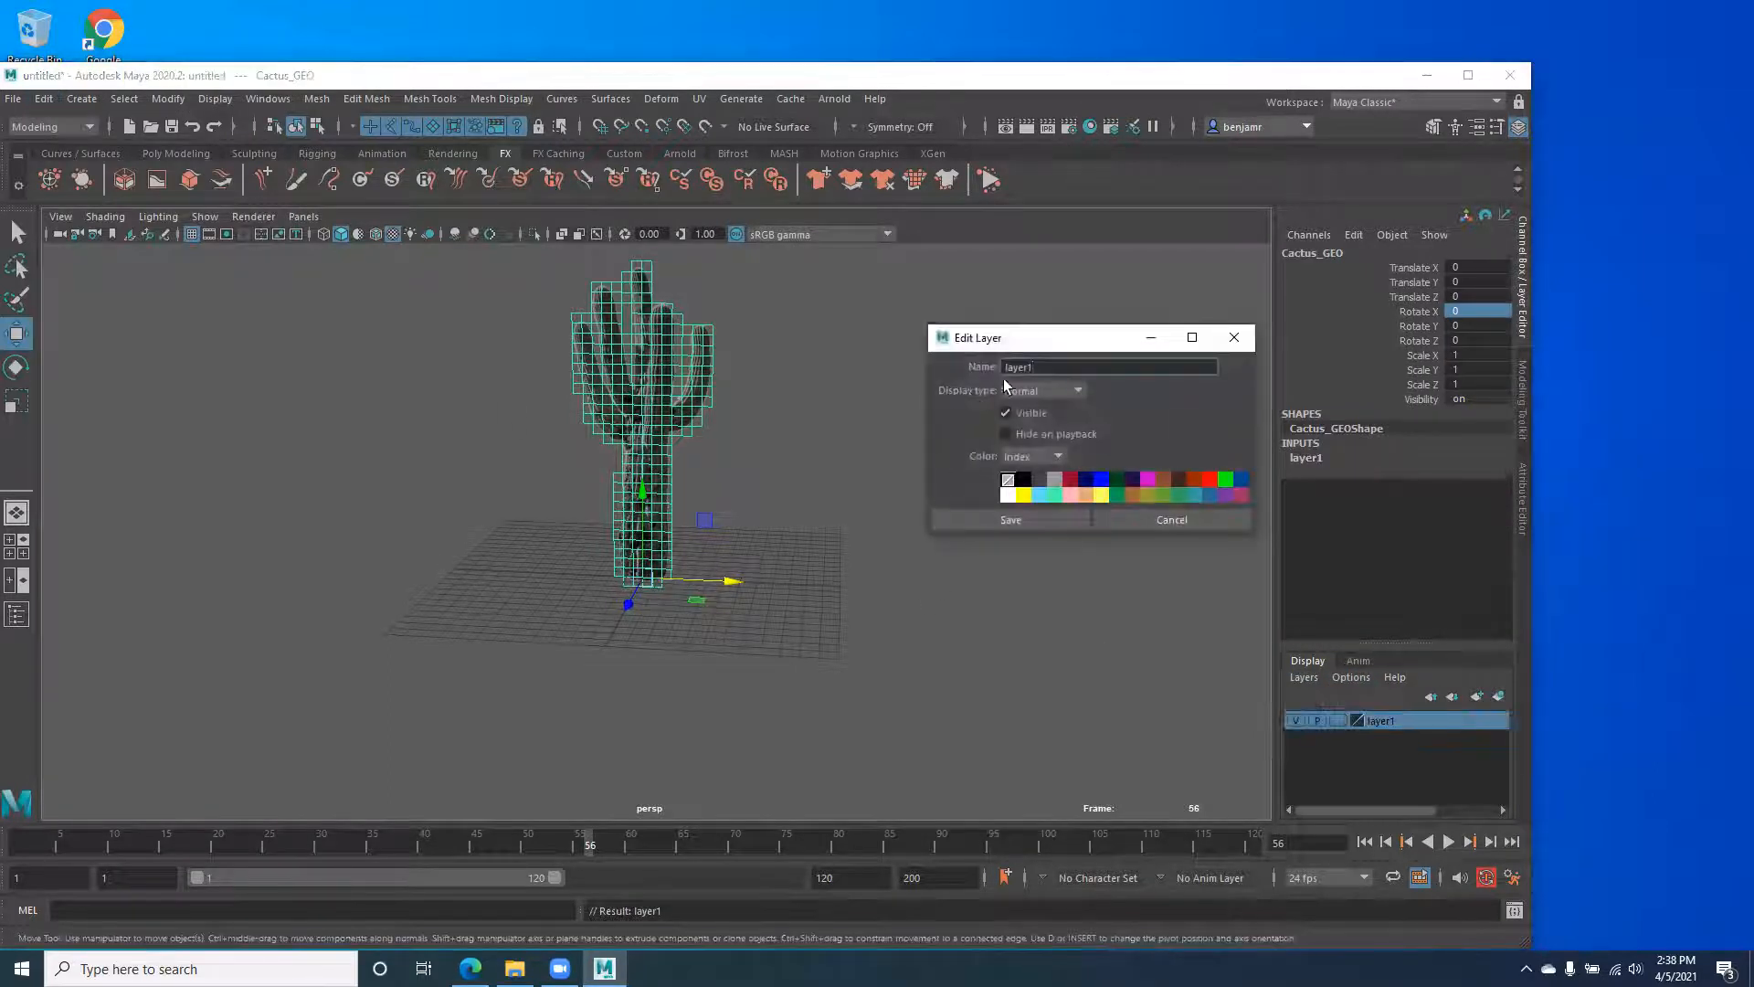
{"action": "type", "text": "Cactus1_lyr"}
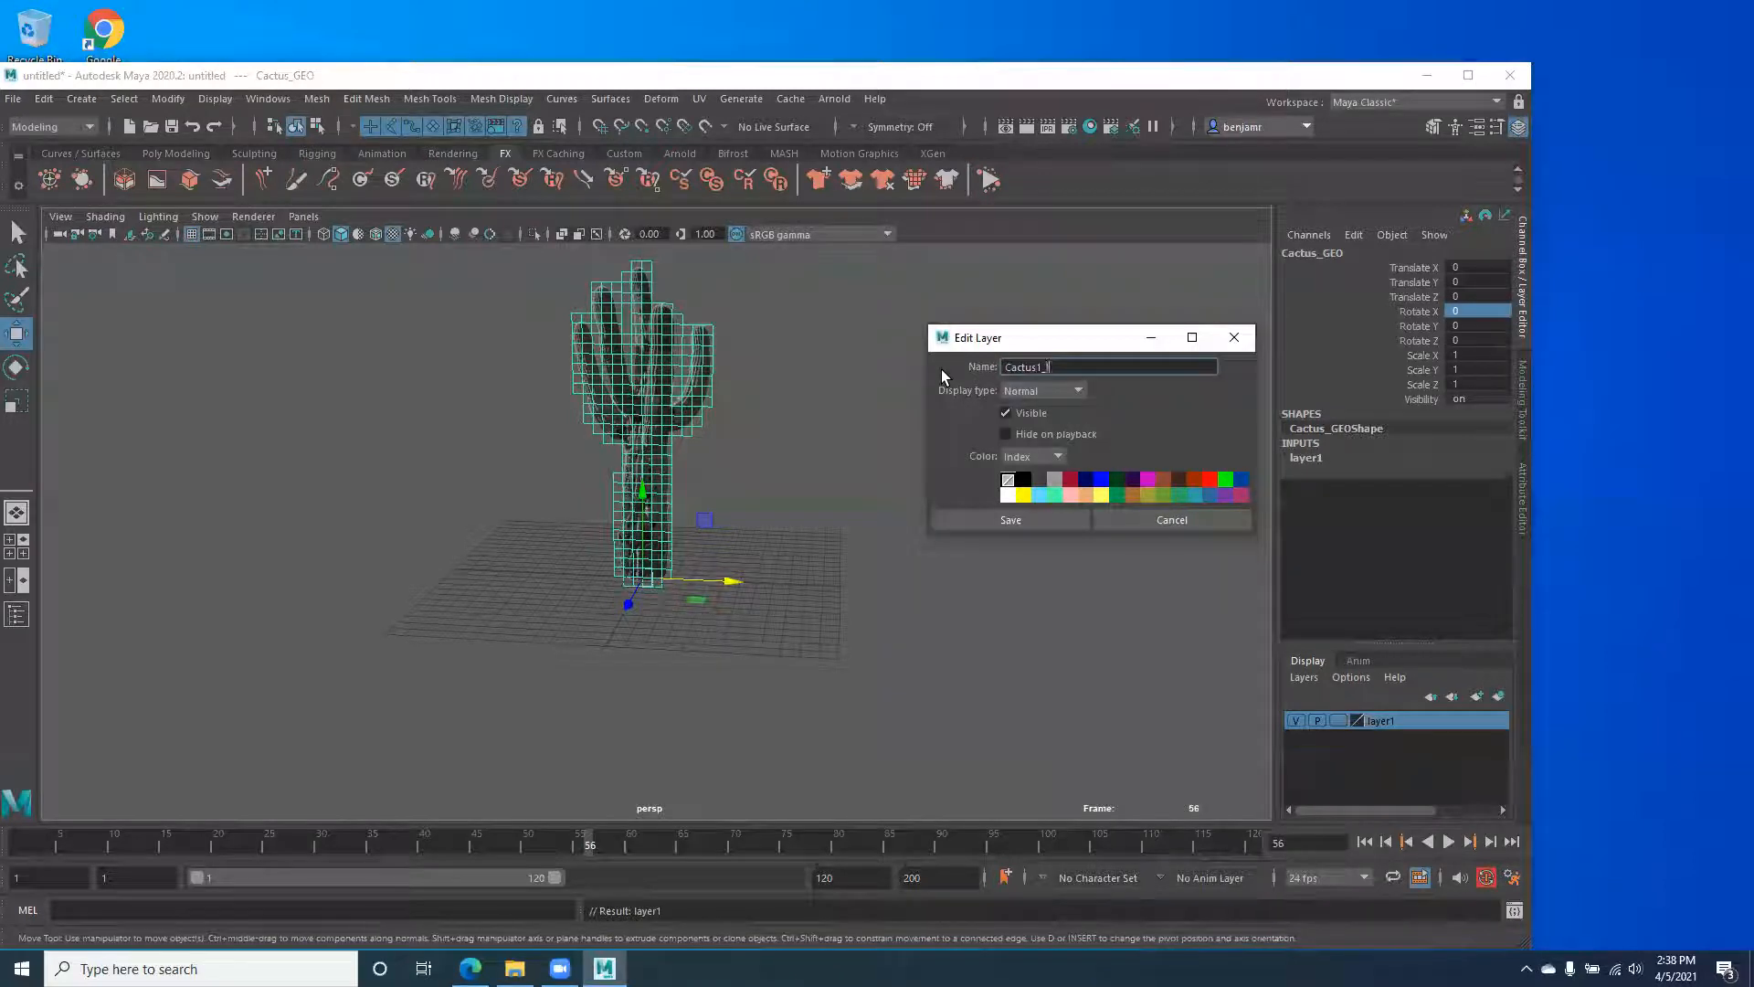
{"action": "left_click", "coordinate": [1010, 519]}
{"action": "left_click", "coordinate": [822, 463]}
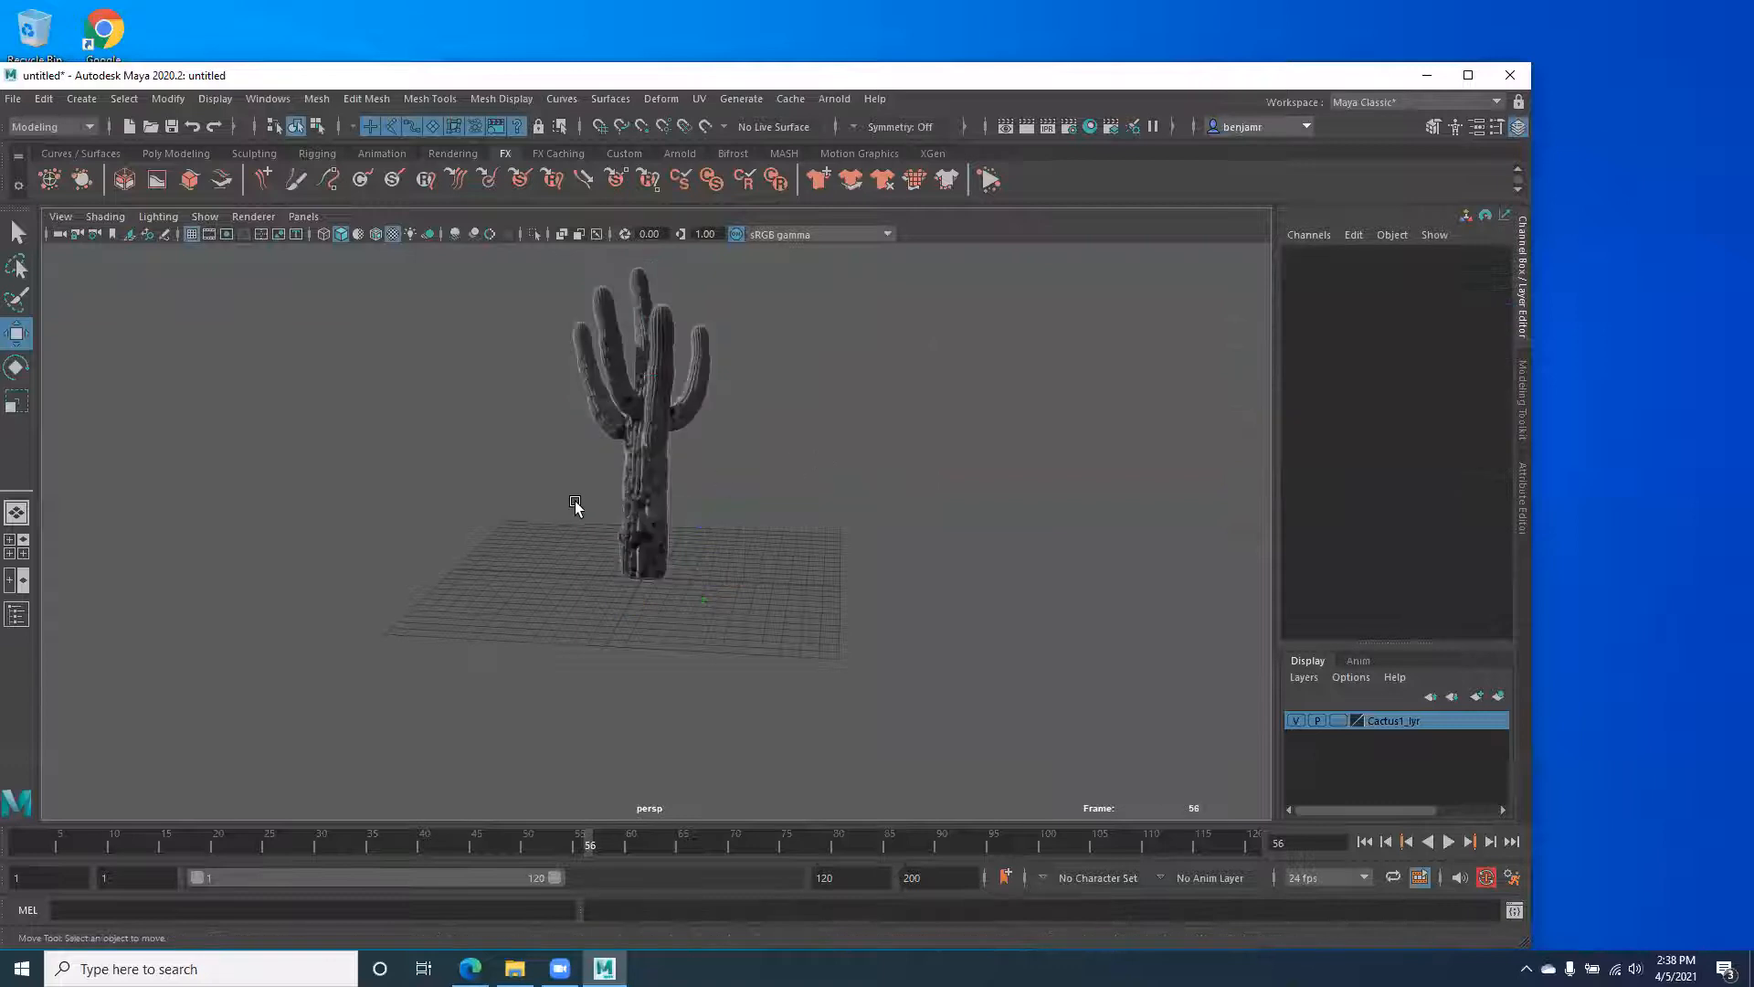
Create a polygon plane, raise it to about Y 5.62 on the trunk and rotate it upright around X.
{"action": "left_click", "coordinate": [614, 493]}
{"action": "right_click_drag", "start_coordinate": [534, 525], "coordinate": [699, 549], "text": "alt"}
{"action": "left_click_drag", "start_coordinate": [699, 548], "coordinate": [663, 516], "text": "alt"}
{"action": "left_click", "coordinate": [123, 305]}
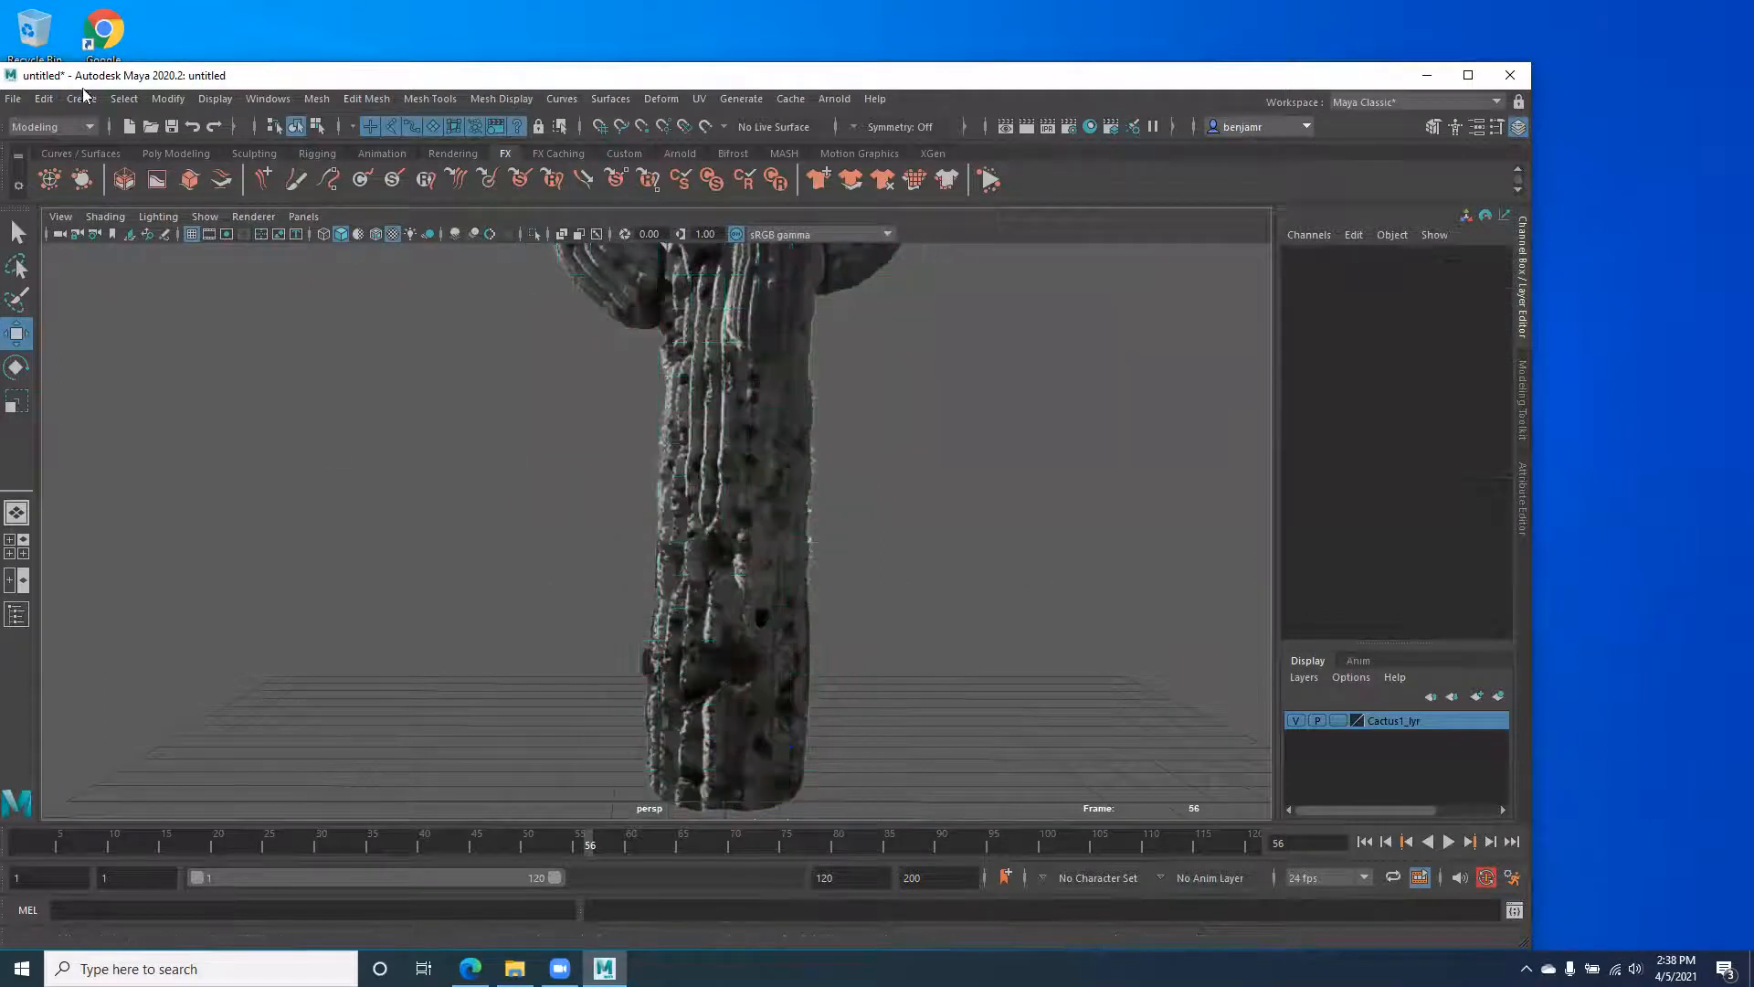
{"action": "left_click", "coordinate": [82, 101]}
{"action": "mouse_move", "coordinate": [138, 162]}
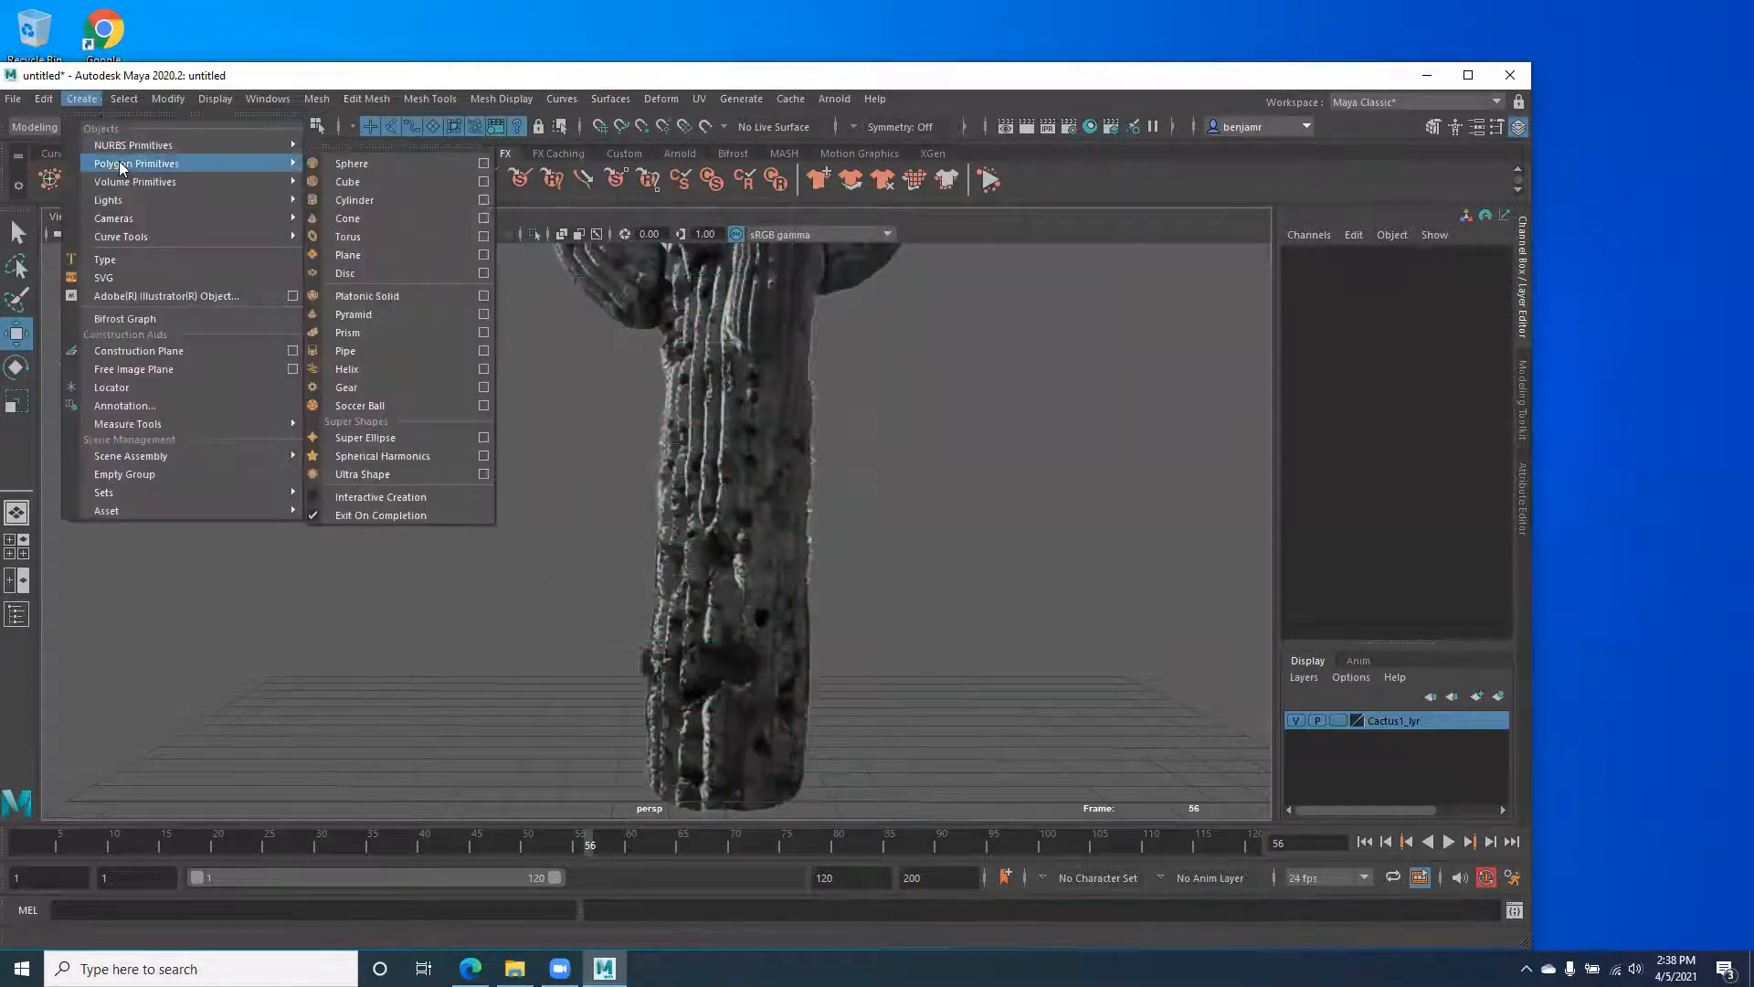
{"action": "left_click", "coordinate": [356, 258]}
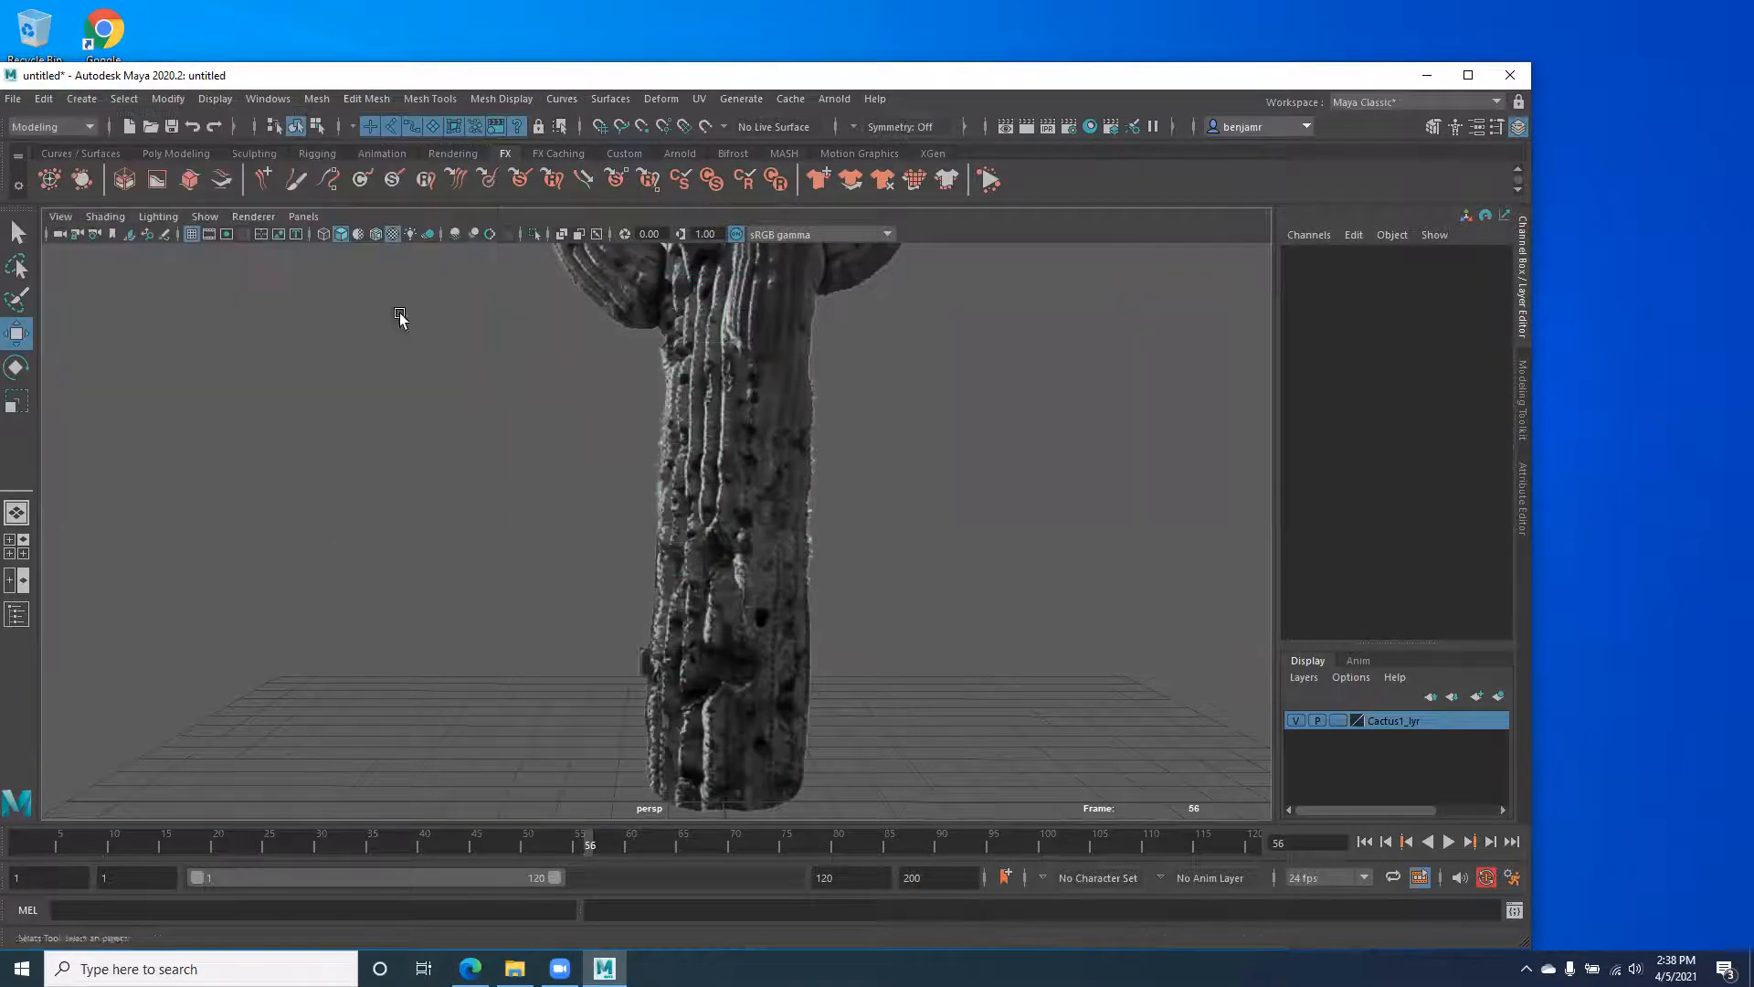
{"action": "left_click_drag", "start_coordinate": [714, 685], "coordinate": [710, 564]}
{"action": "key", "text": "e"}
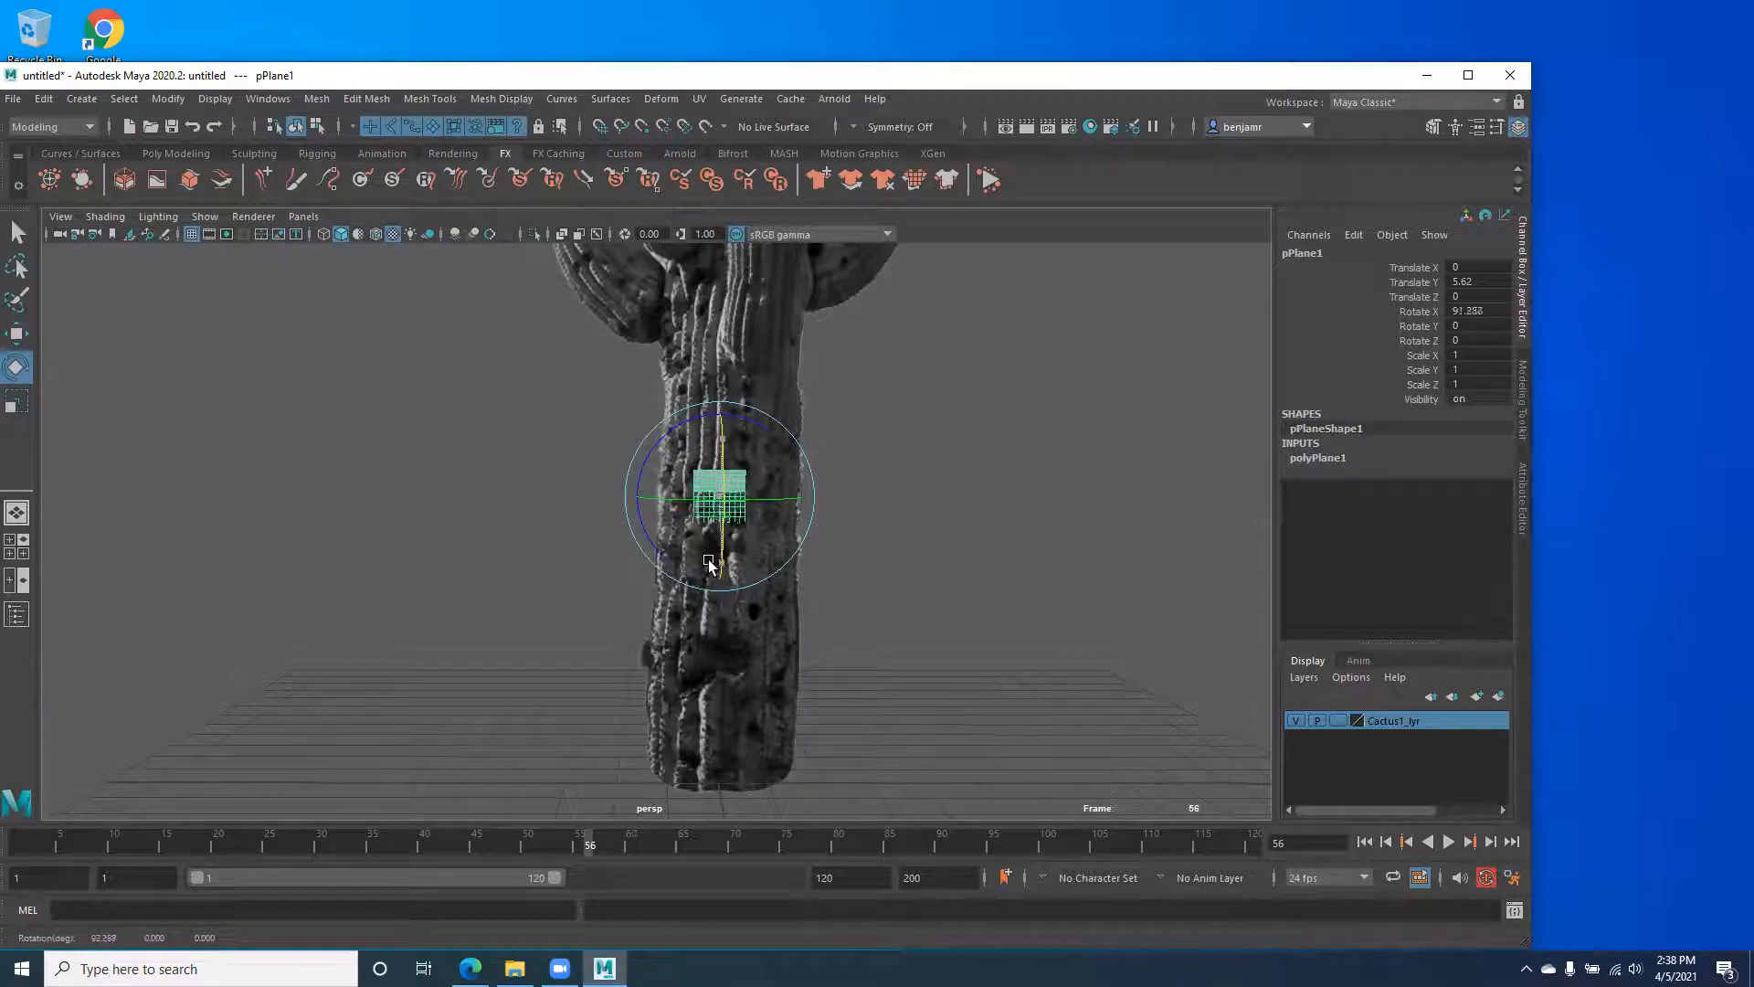
Scale the new plane uniformly to about 1.6 and straighten its X rotation to about 90 degrees.
{"action": "key", "text": "w"}
{"action": "key", "text": "r"}
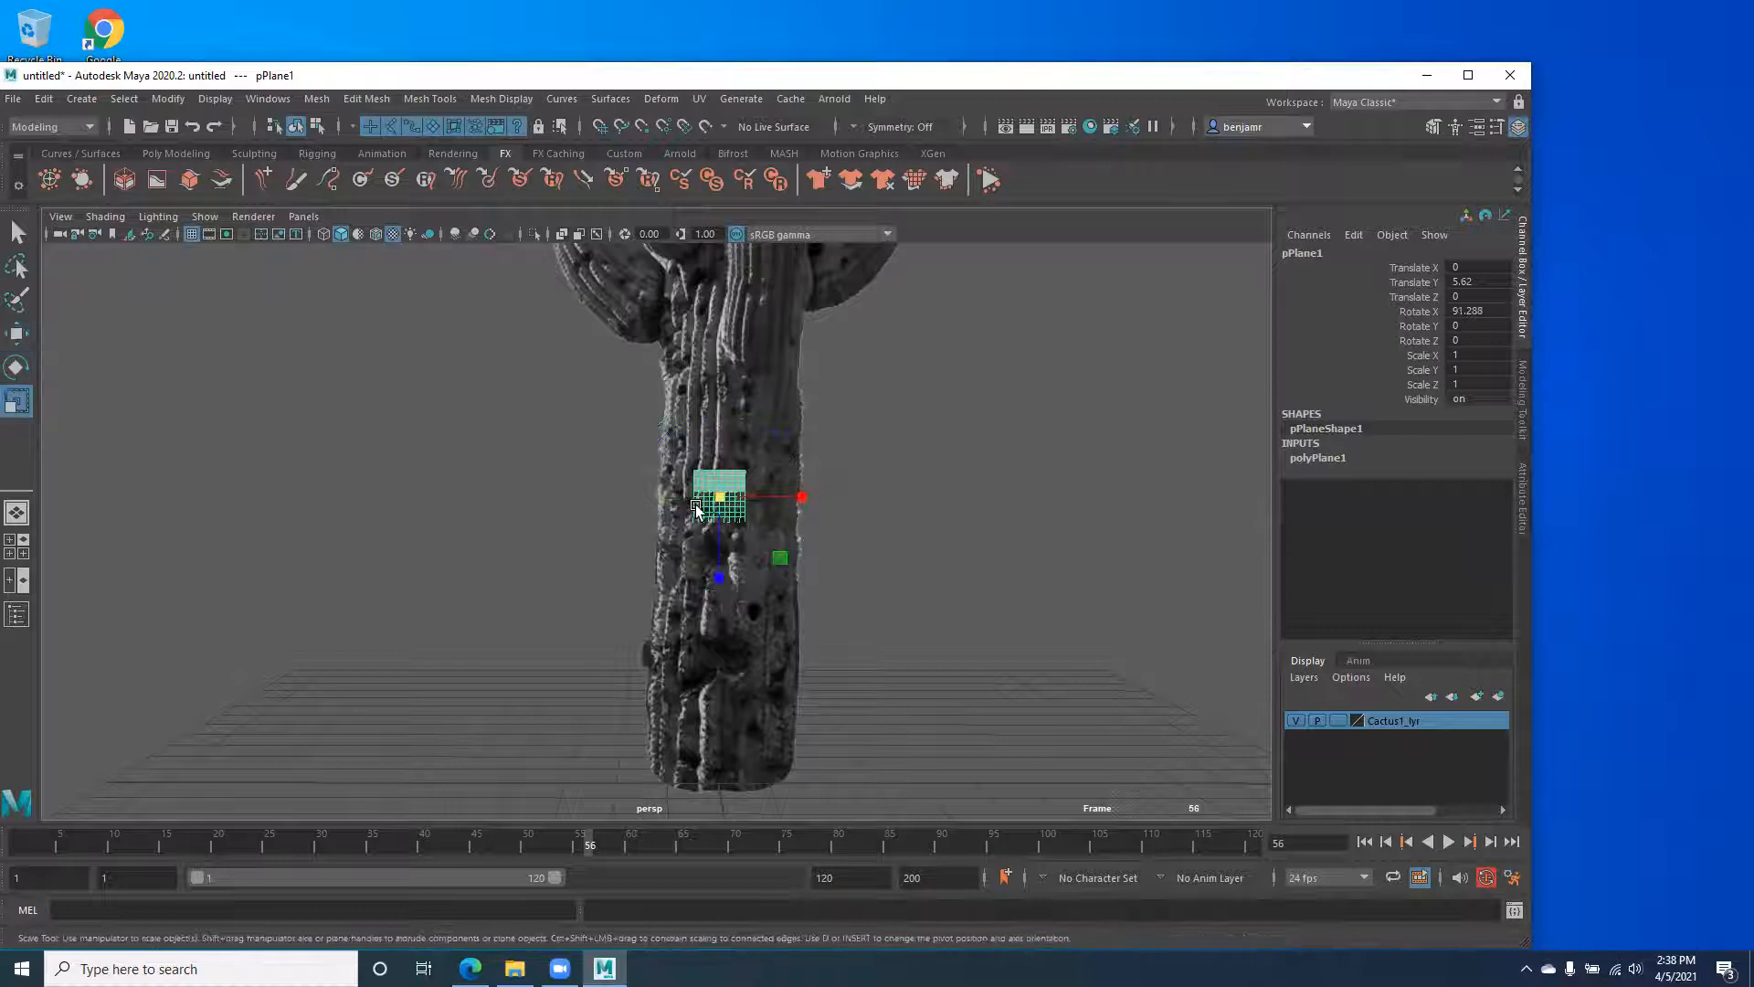
{"action": "mouse_move", "coordinate": [720, 497]}
{"action": "left_mouse_down"}
{"action": "mouse_move", "coordinate": [741, 503]}
{"action": "mouse_move", "coordinate": [722, 465]}
{"action": "left_mouse_up"}
{"action": "key", "text": "e"}
Move the plane forward along Z to about 0.28 so it sits in front of the trunk.
{"action": "key", "text": "w"}
{"action": "left_click_drag", "start_coordinate": [484, 580], "coordinate": [667, 551], "text": "alt"}
{"action": "left_click_drag", "start_coordinate": [778, 508], "coordinate": [788, 505]}
{"action": "left_click_drag", "start_coordinate": [502, 509], "coordinate": [402, 514], "text": "alt"}
Delete the three leftmost columns of faces from the small plane and return it to object mode.
{"action": "left_click_drag", "start_coordinate": [521, 594], "coordinate": [431, 552], "text": "alt"}
{"action": "middle_click_drag", "start_coordinate": [431, 553], "coordinate": [320, 599], "text": "alt"}
{"action": "right_click_drag", "start_coordinate": [320, 598], "coordinate": [671, 643], "text": "alt"}
{"action": "left_click_drag", "start_coordinate": [505, 493], "coordinate": [509, 513], "text": "alt"}
{"action": "left_click_drag", "start_coordinate": [580, 577], "coordinate": [441, 502], "text": "alt"}
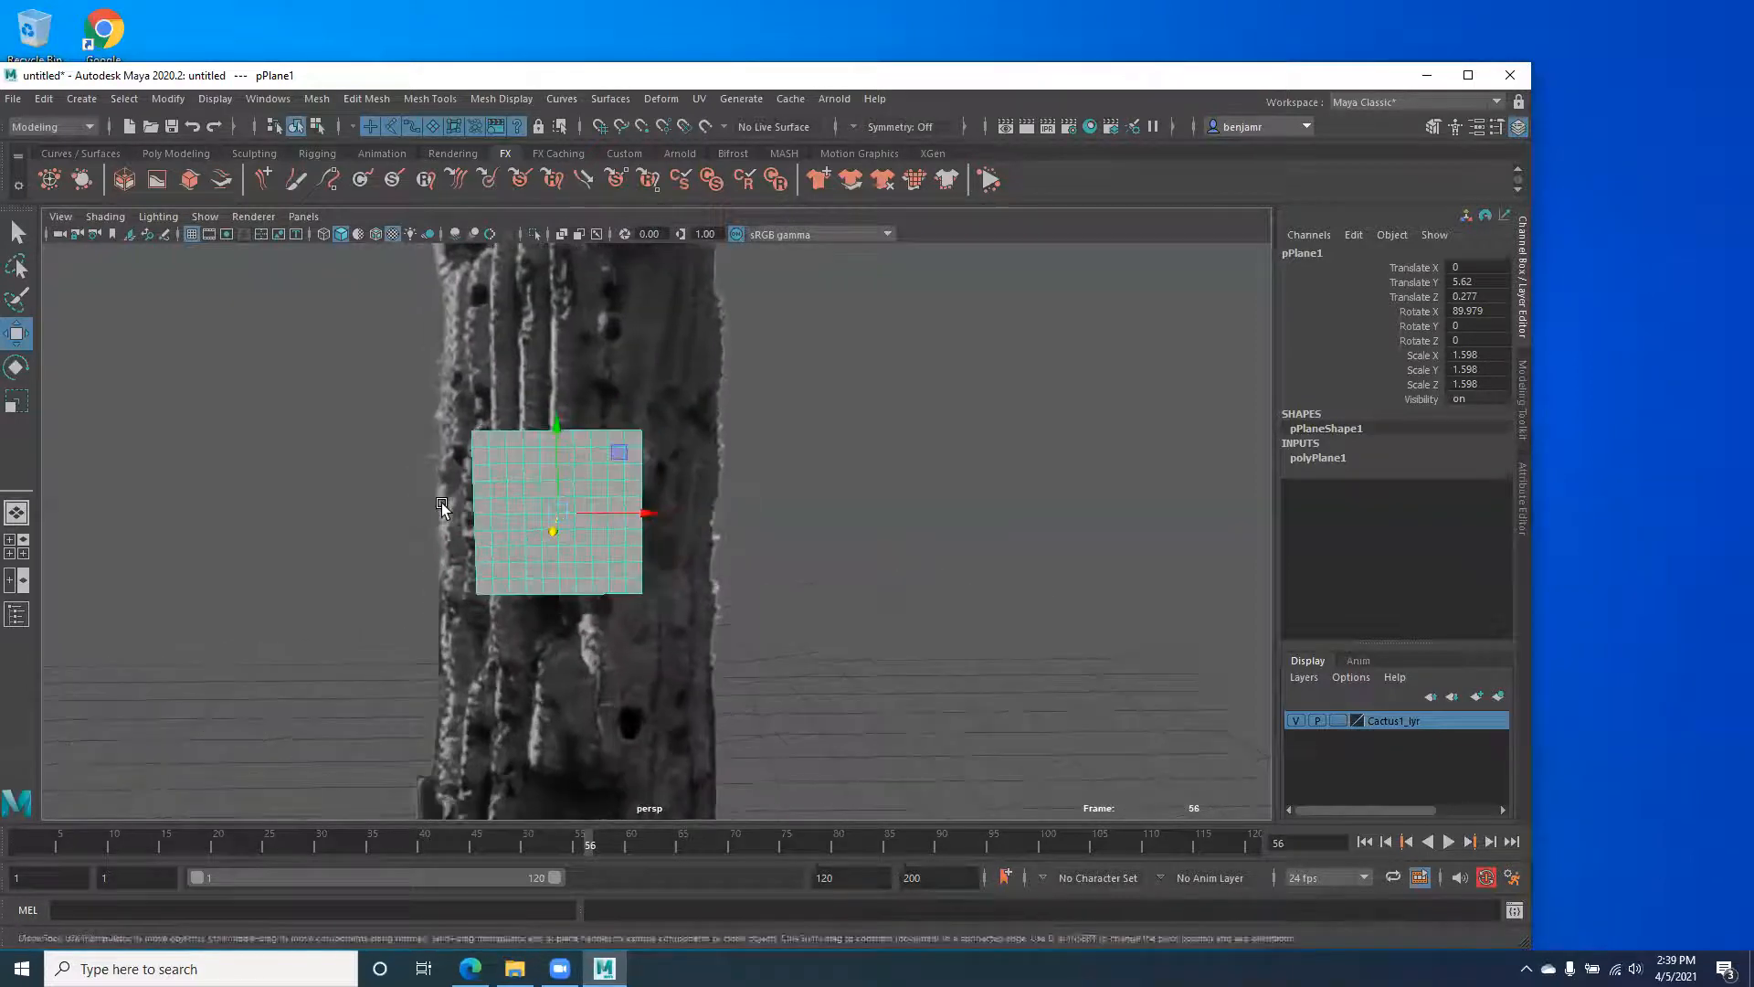
{"action": "right_click_drag", "start_coordinate": [441, 502], "coordinate": [552, 537], "text": "alt"}
{"action": "middle_click_drag", "start_coordinate": [551, 536], "coordinate": [623, 533], "text": "alt"}
{"action": "right_click_drag", "start_coordinate": [568, 465], "coordinate": [567, 512]}
{"action": "left_click_drag", "start_coordinate": [384, 332], "coordinate": [562, 621]}
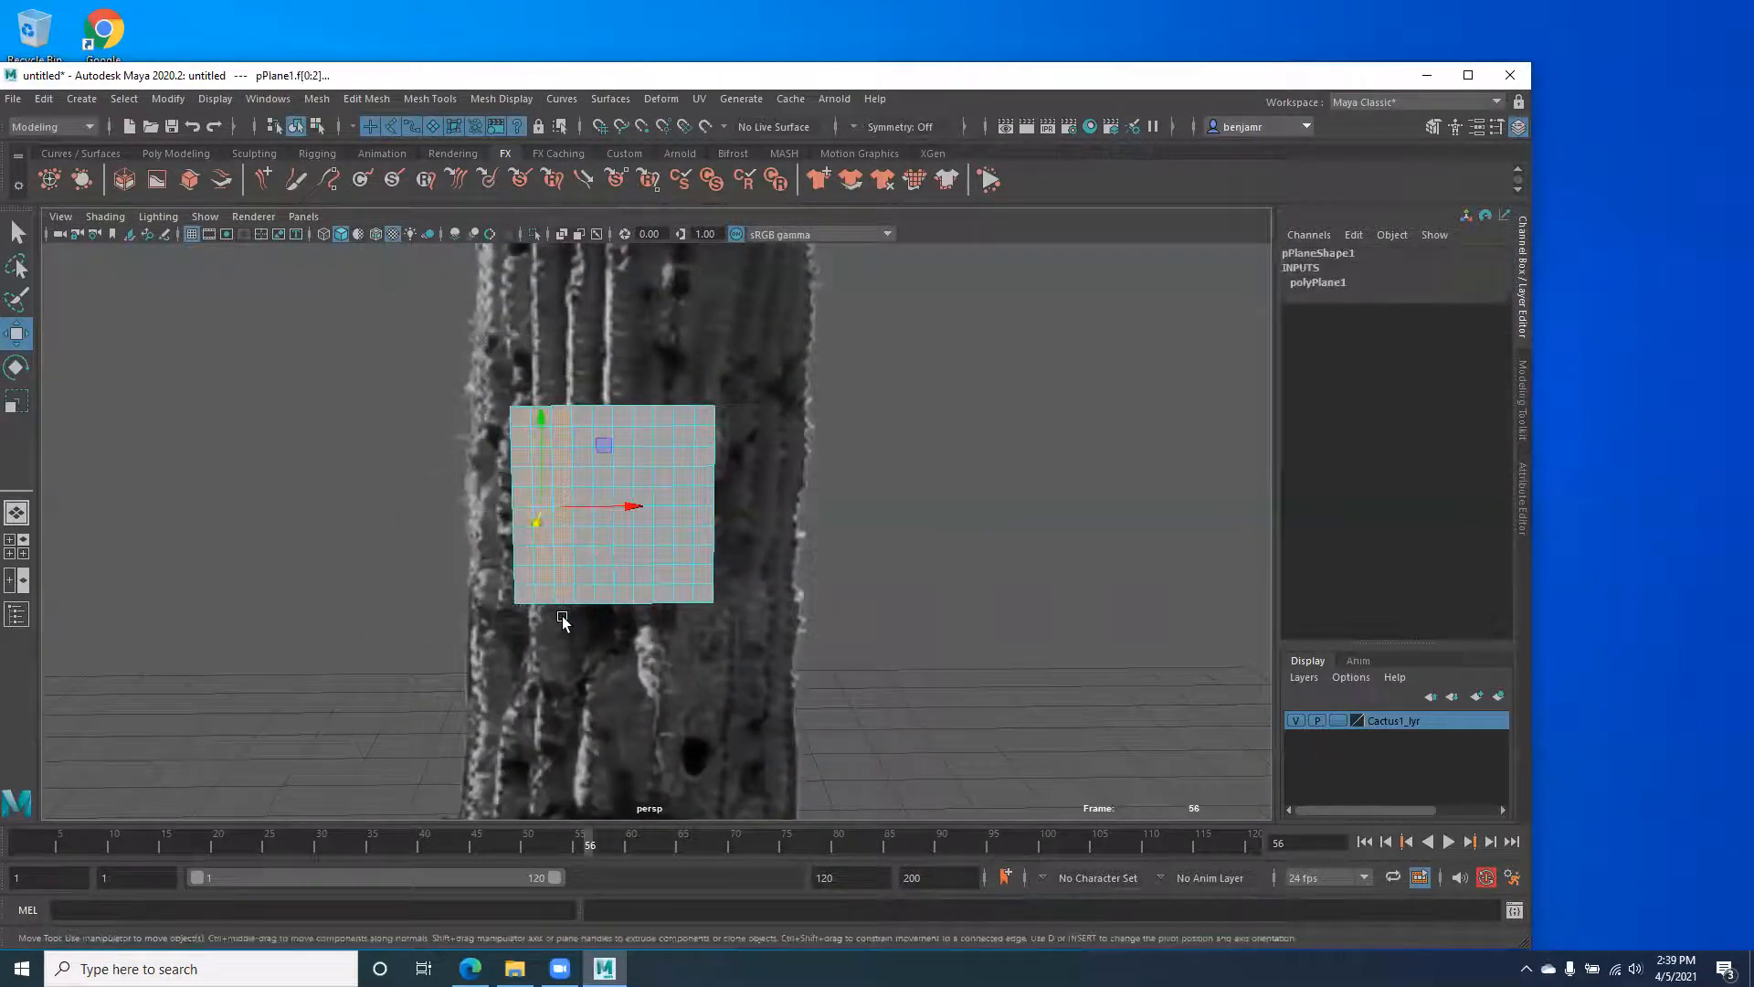
{"action": "key", "text": "Delete"}
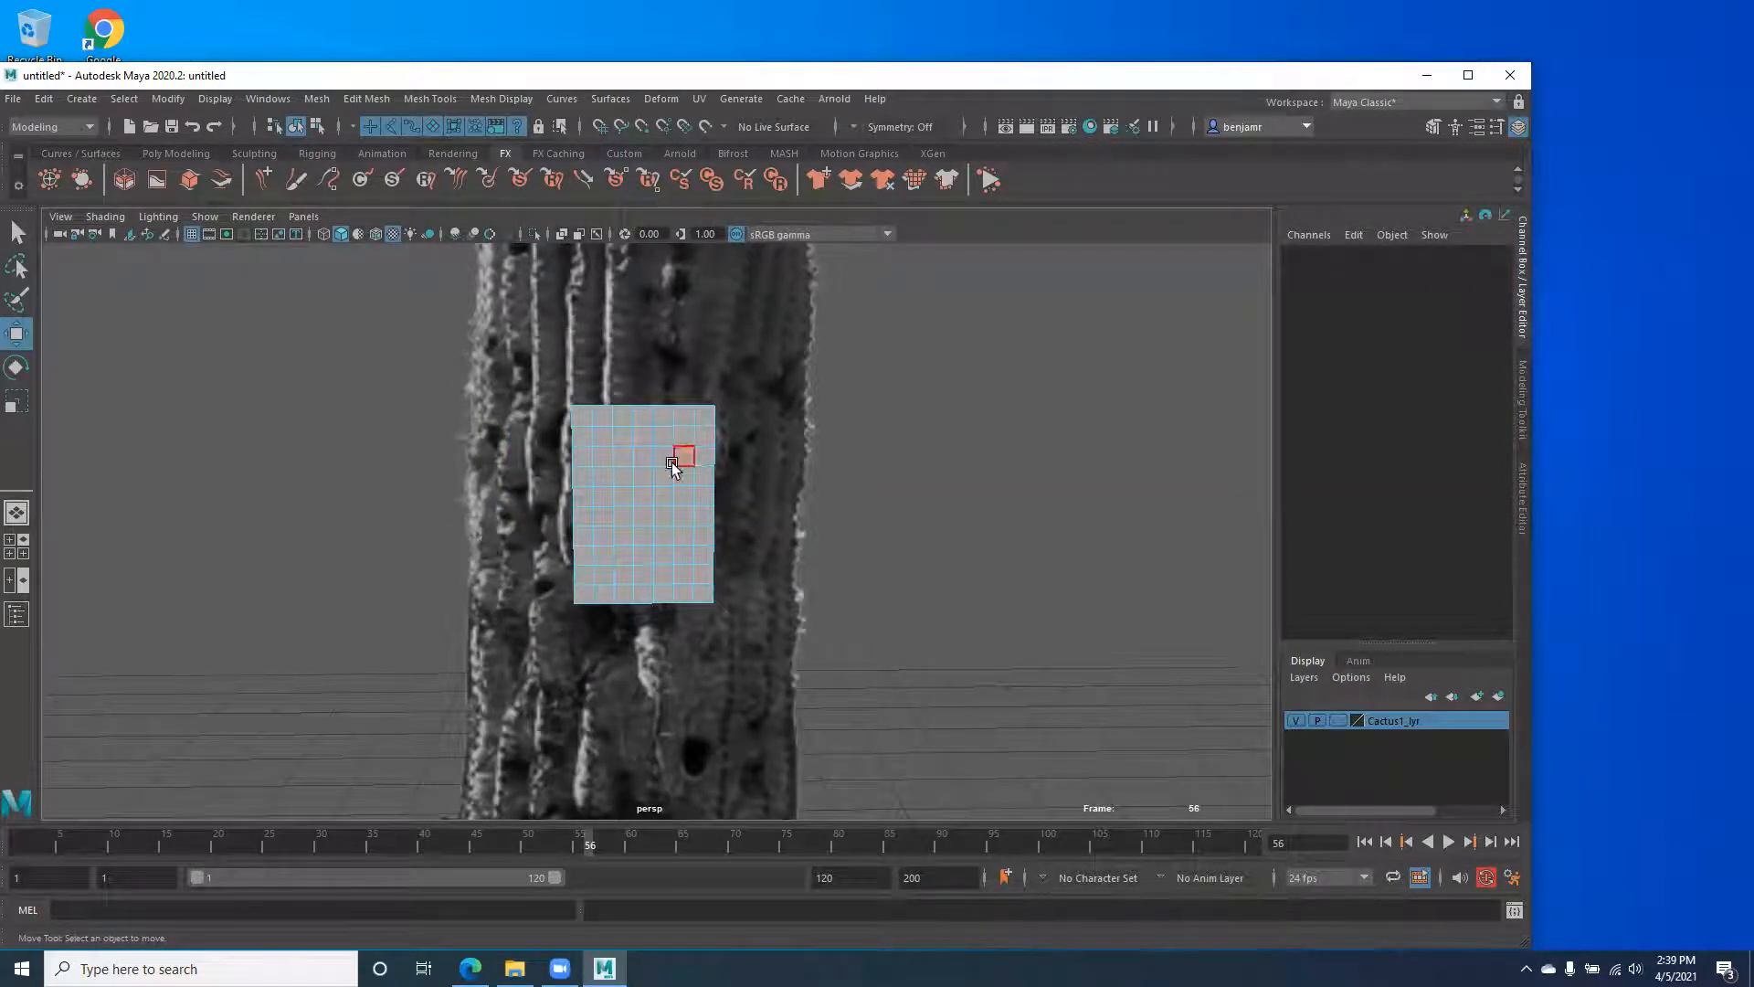
{"action": "right_click_drag", "start_coordinate": [658, 431], "coordinate": [763, 402]}
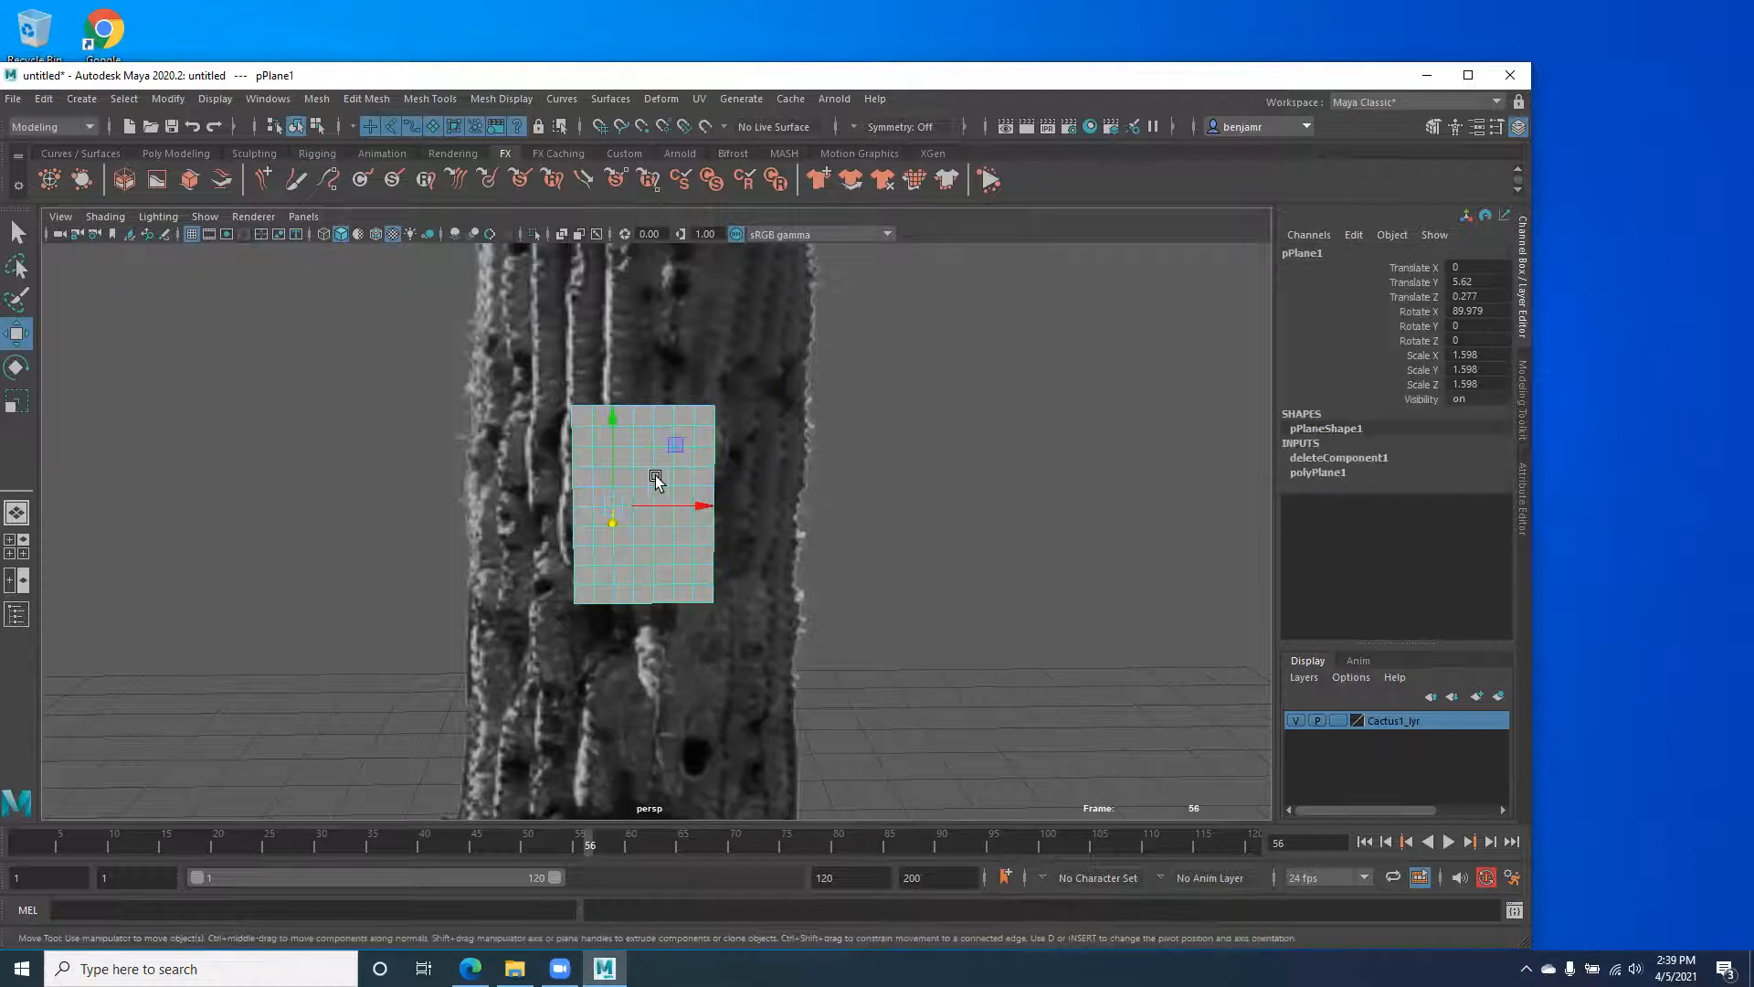
Center the trimmed plane's pivot and shift the plane sideways to about X -0.3.
{"action": "left_click", "coordinate": [71, 98]}
{"action": "mouse_move", "coordinate": [167, 99]}
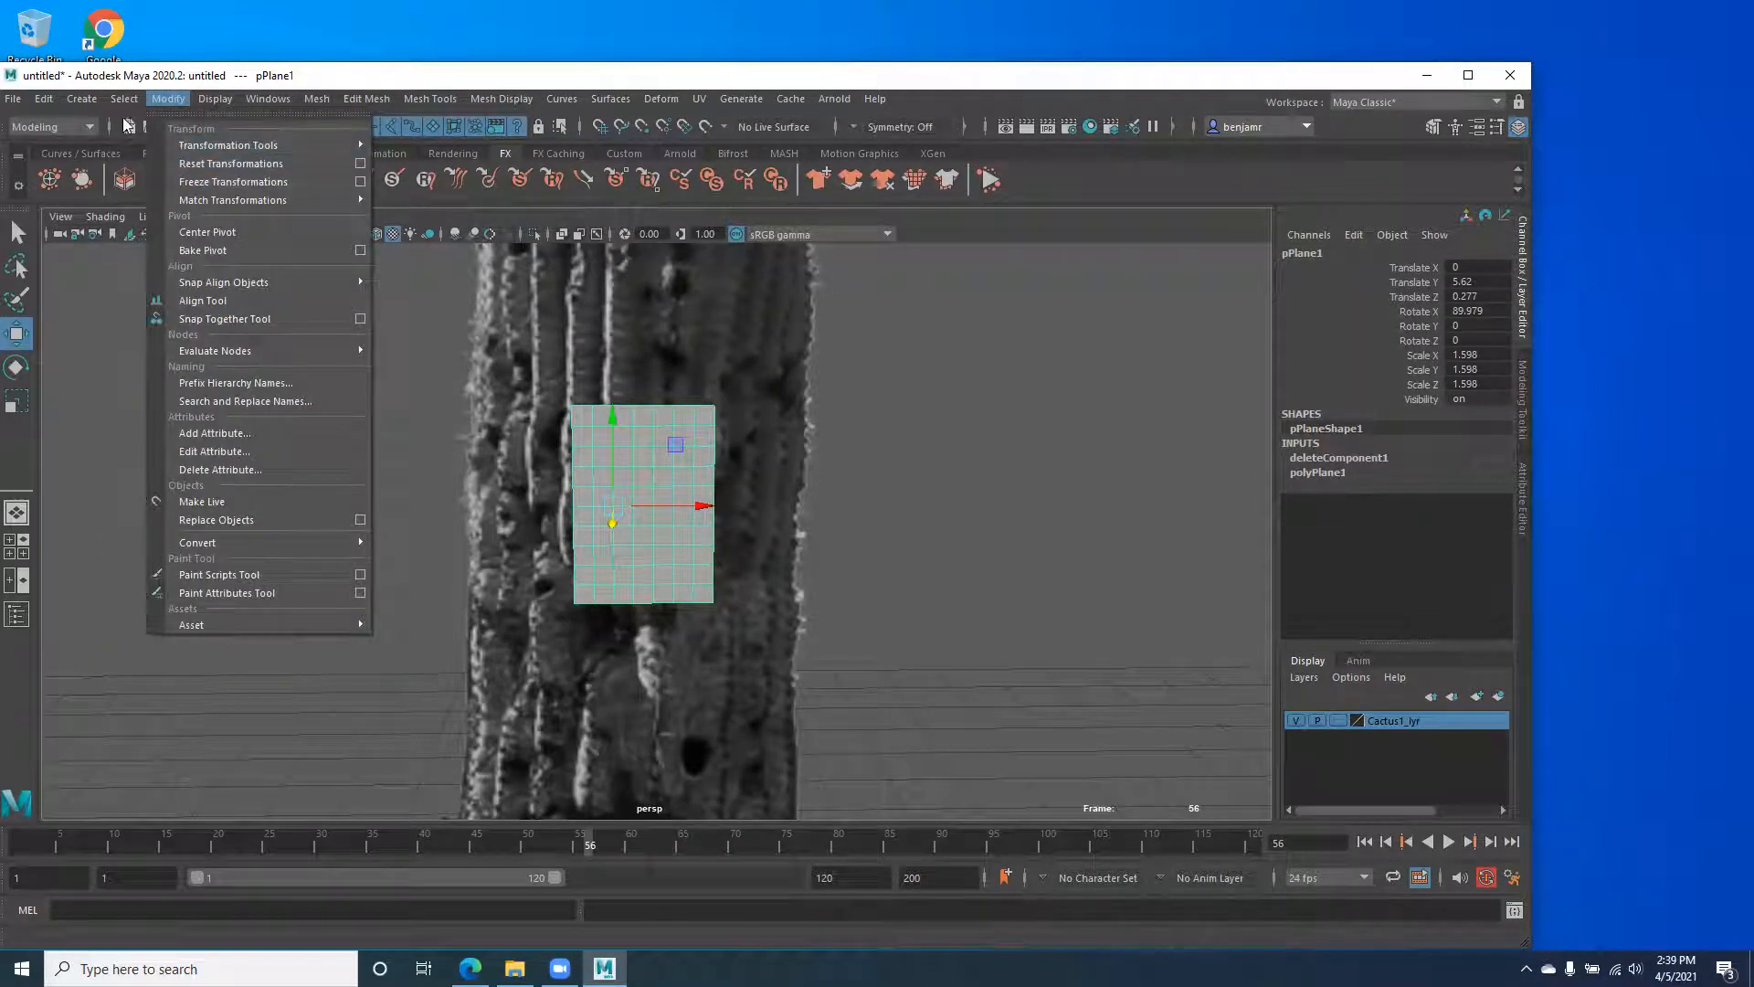
{"action": "left_click", "coordinate": [213, 233]}
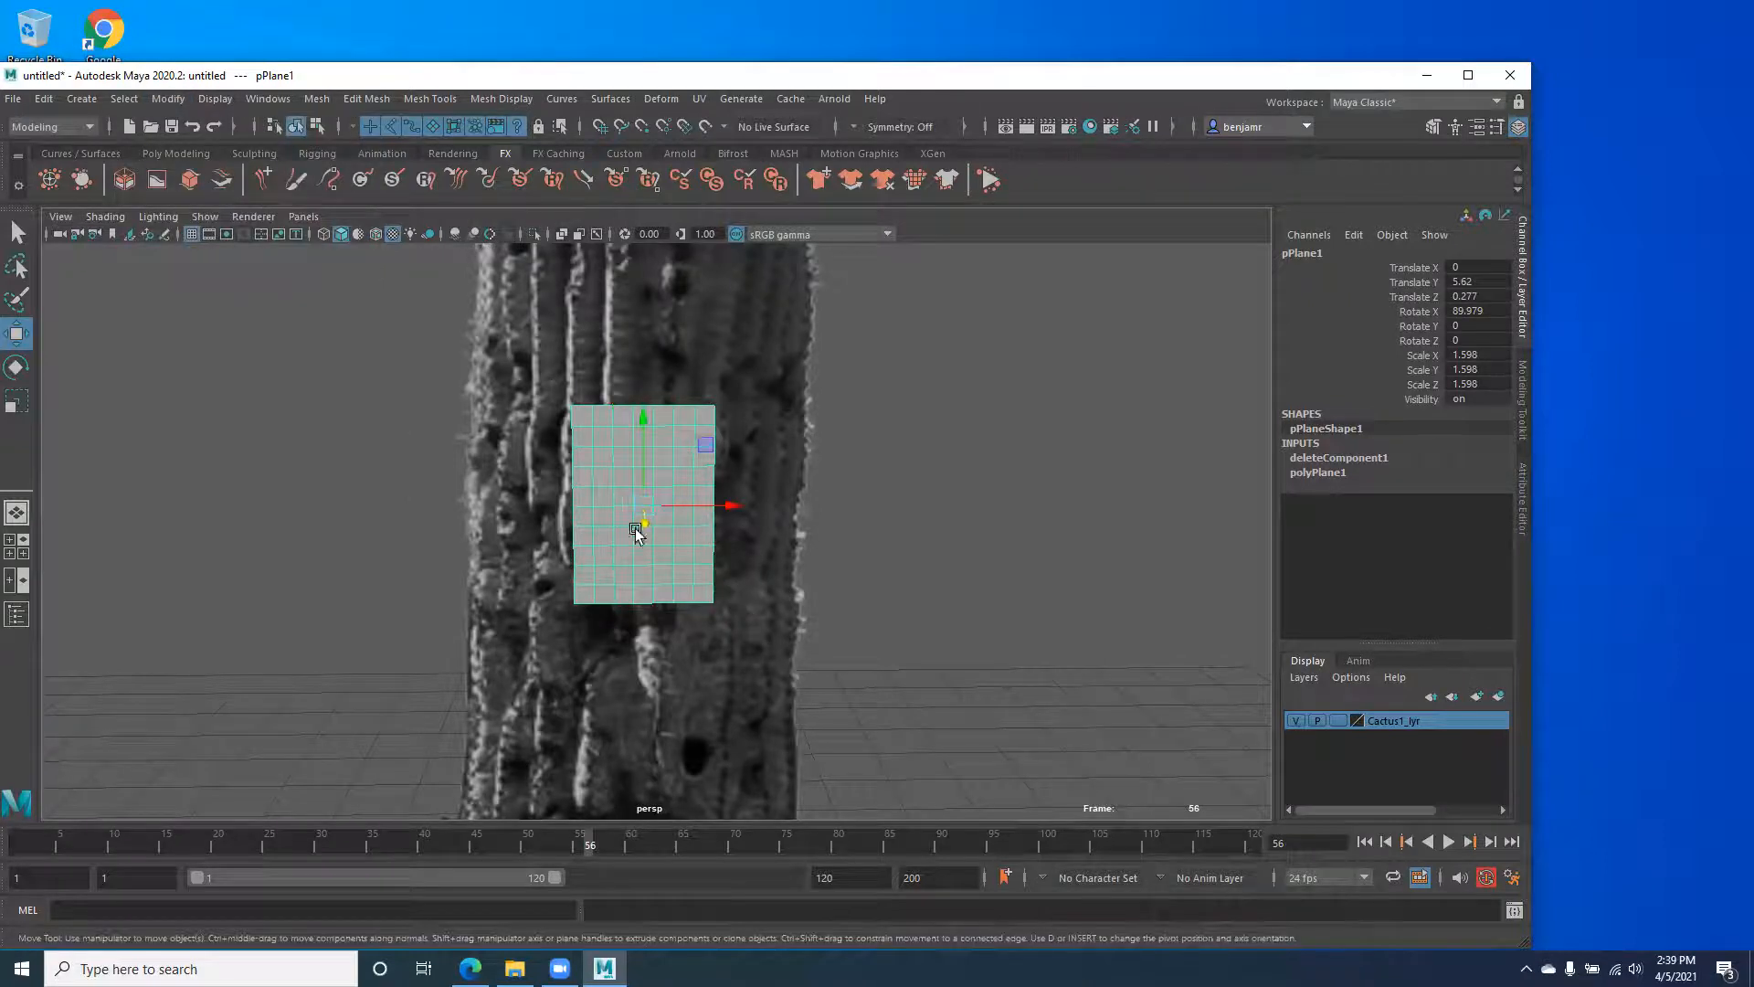
{"action": "left_click_drag", "start_coordinate": [712, 509], "coordinate": [632, 513]}
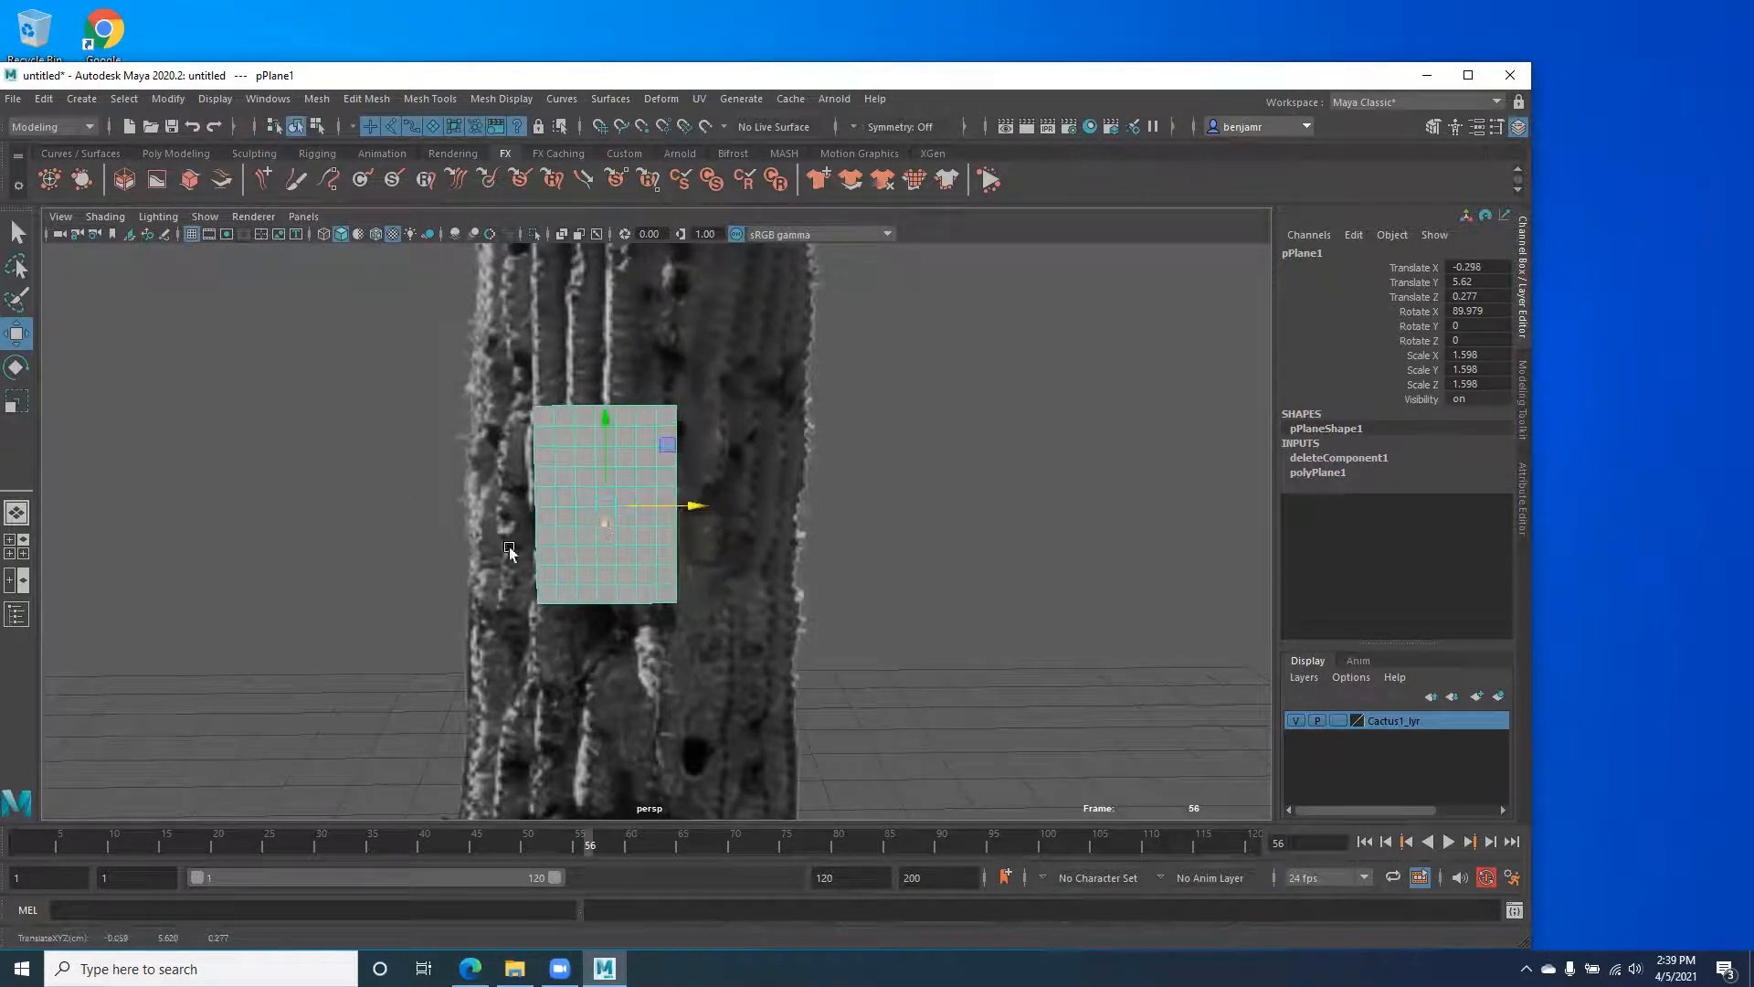
Move the plane back toward the trunk to about Z 0.13, deselect it and check its placement.
{"action": "left_click_drag", "start_coordinate": [509, 548], "coordinate": [365, 539], "text": "alt"}
{"action": "left_click_drag", "start_coordinate": [557, 511], "coordinate": [579, 511]}
{"action": "left_click_drag", "start_coordinate": [423, 499], "coordinate": [532, 466], "text": "alt"}
{"action": "left_click", "coordinate": [281, 531]}
{"action": "right_click_drag", "start_coordinate": [576, 598], "coordinate": [413, 484], "text": "alt"}
{"action": "scroll", "coordinate": [413, 489], "scroll_direction": "down", "scroll_amount": 5}
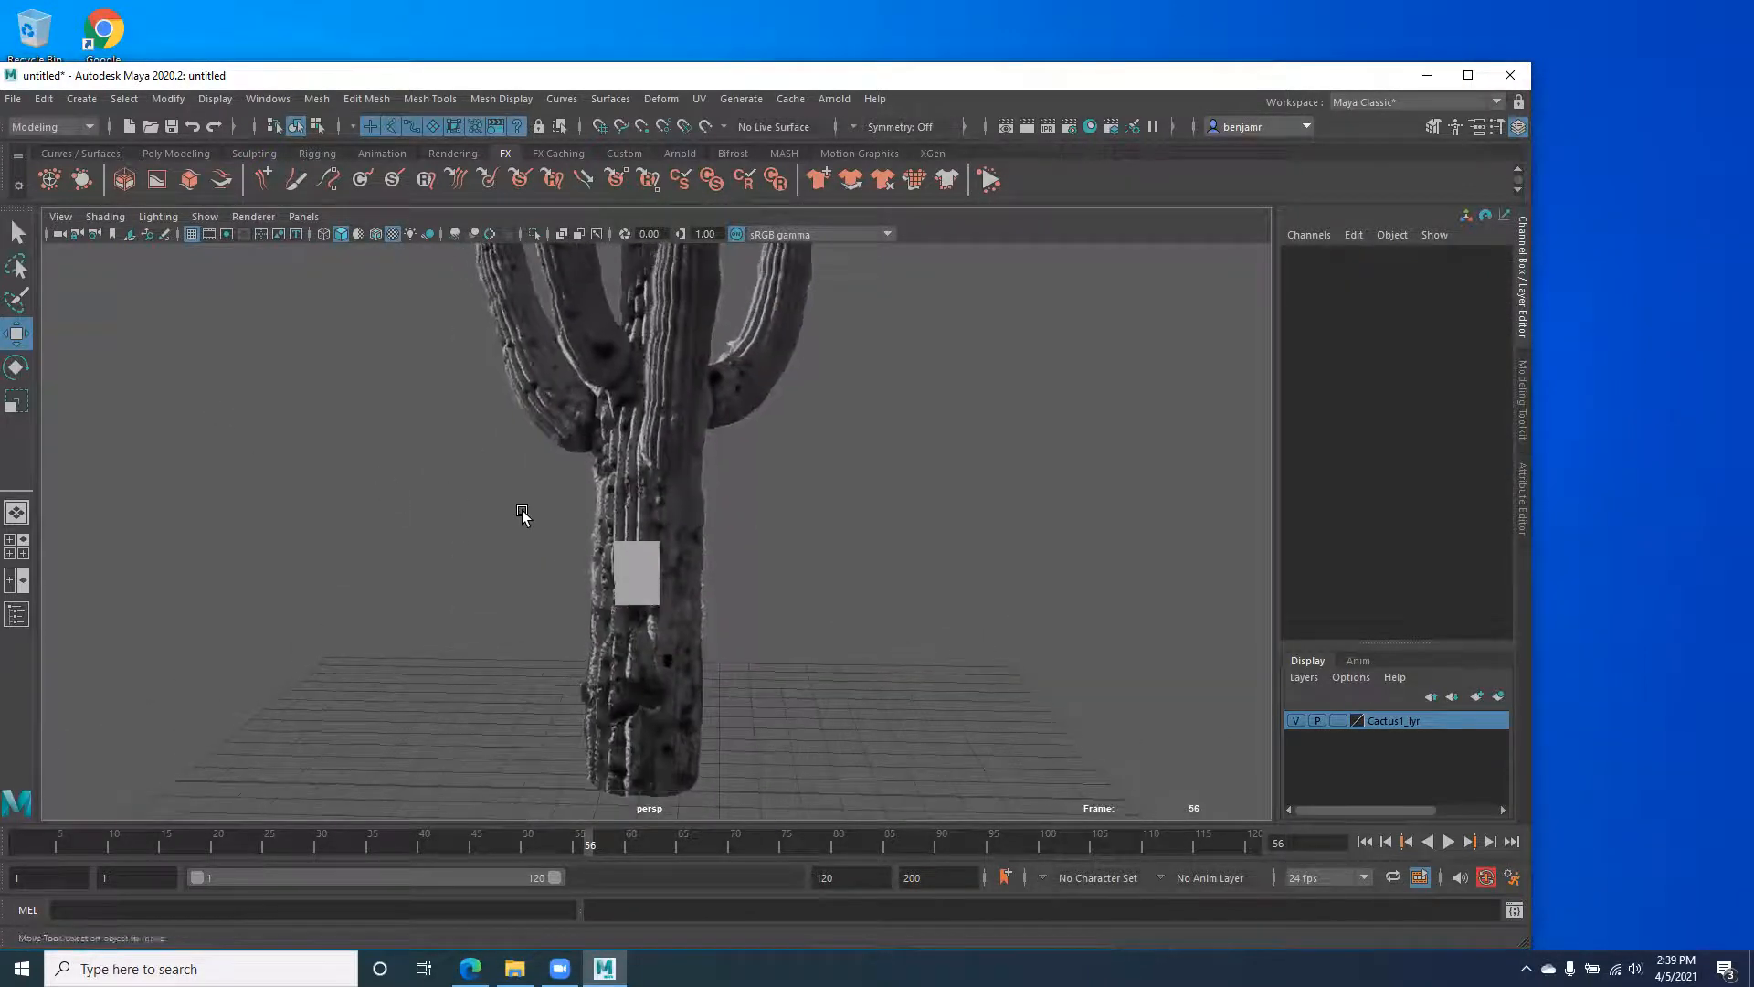
{"action": "scroll", "coordinate": [522, 514], "scroll_direction": "up", "scroll_amount": 3}
Try repositioning the plane's pivot with grid and vertex snapping, and undo the last move.
{"action": "left_click", "coordinate": [588, 614]}
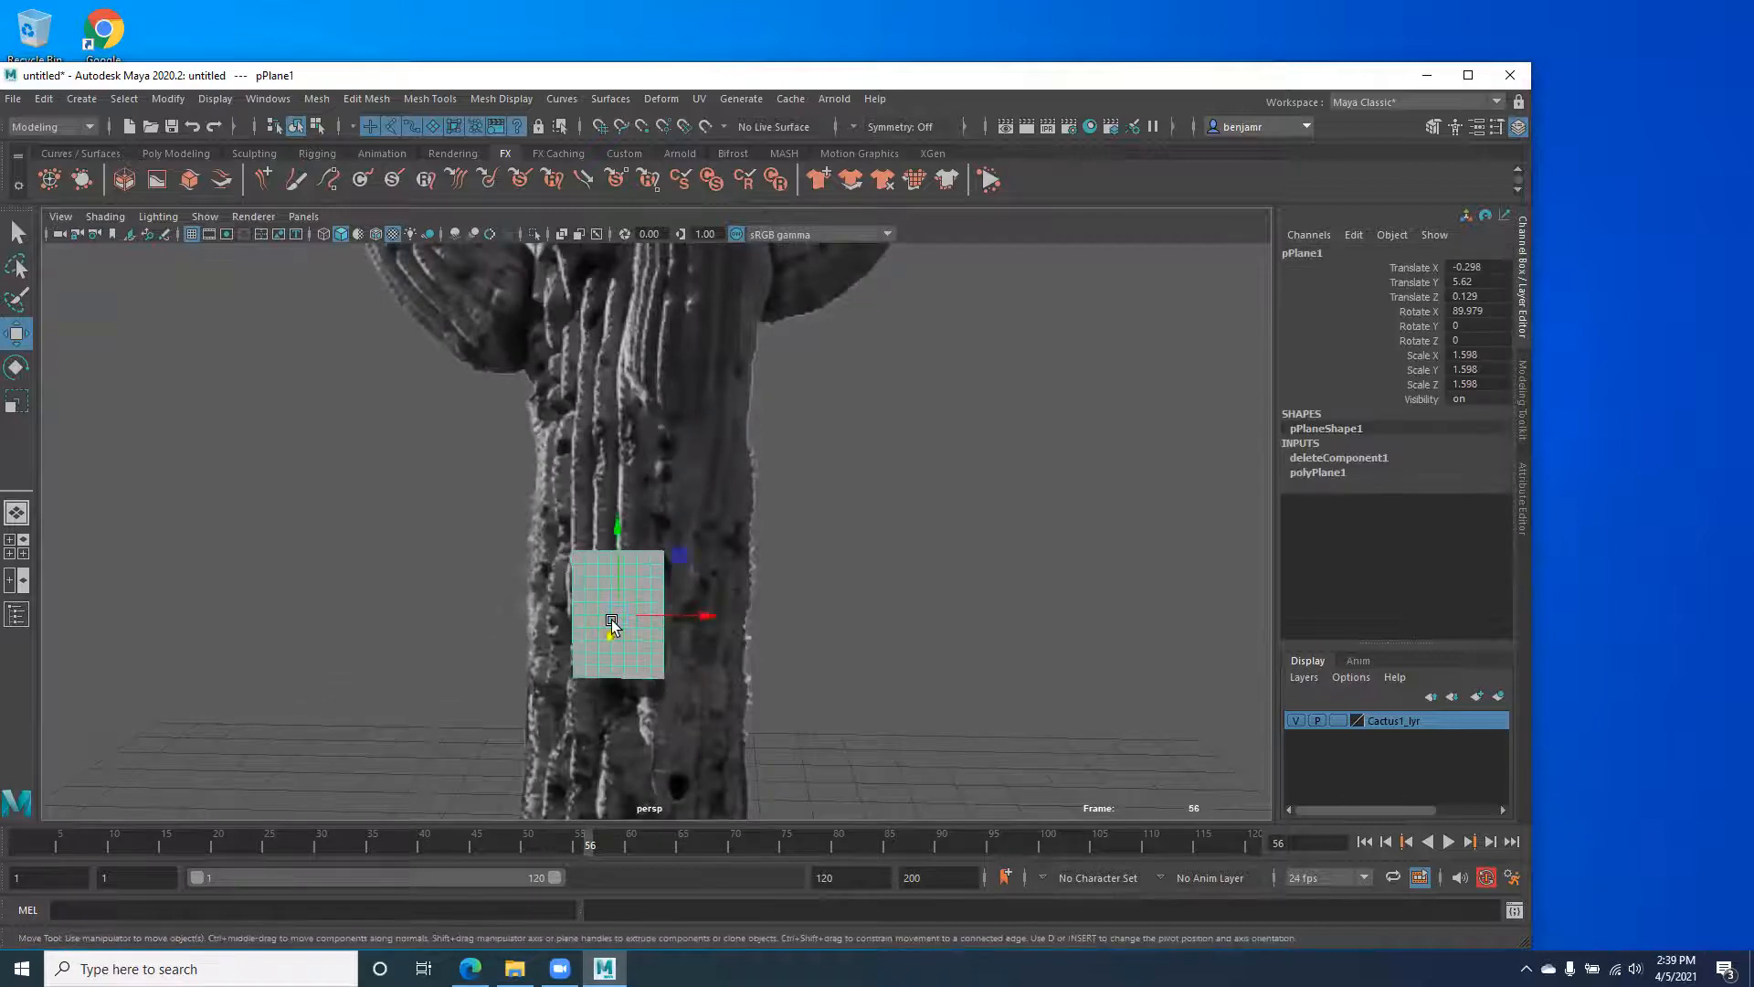
{"action": "key", "text": "e"}
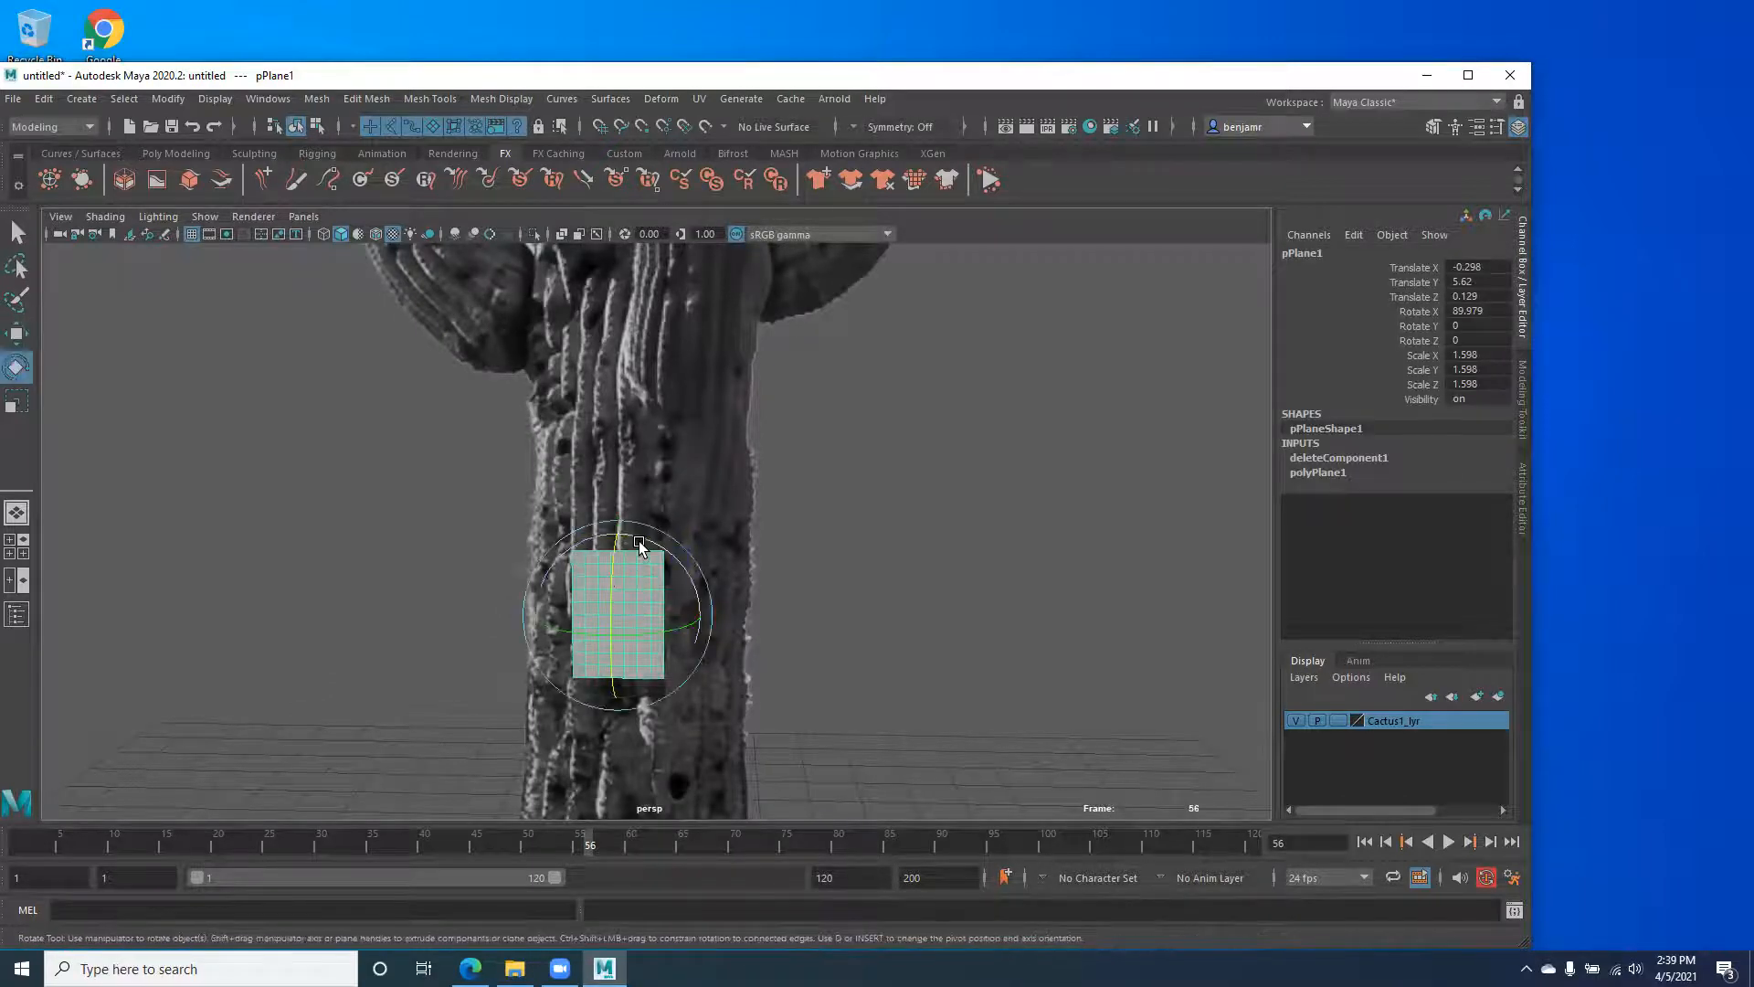
{"action": "key", "text": "w"}
{"action": "key", "text": "d"}
{"action": "key", "text": "x"}
{"action": "left_click_drag", "start_coordinate": [700, 615], "coordinate": [703, 616]}
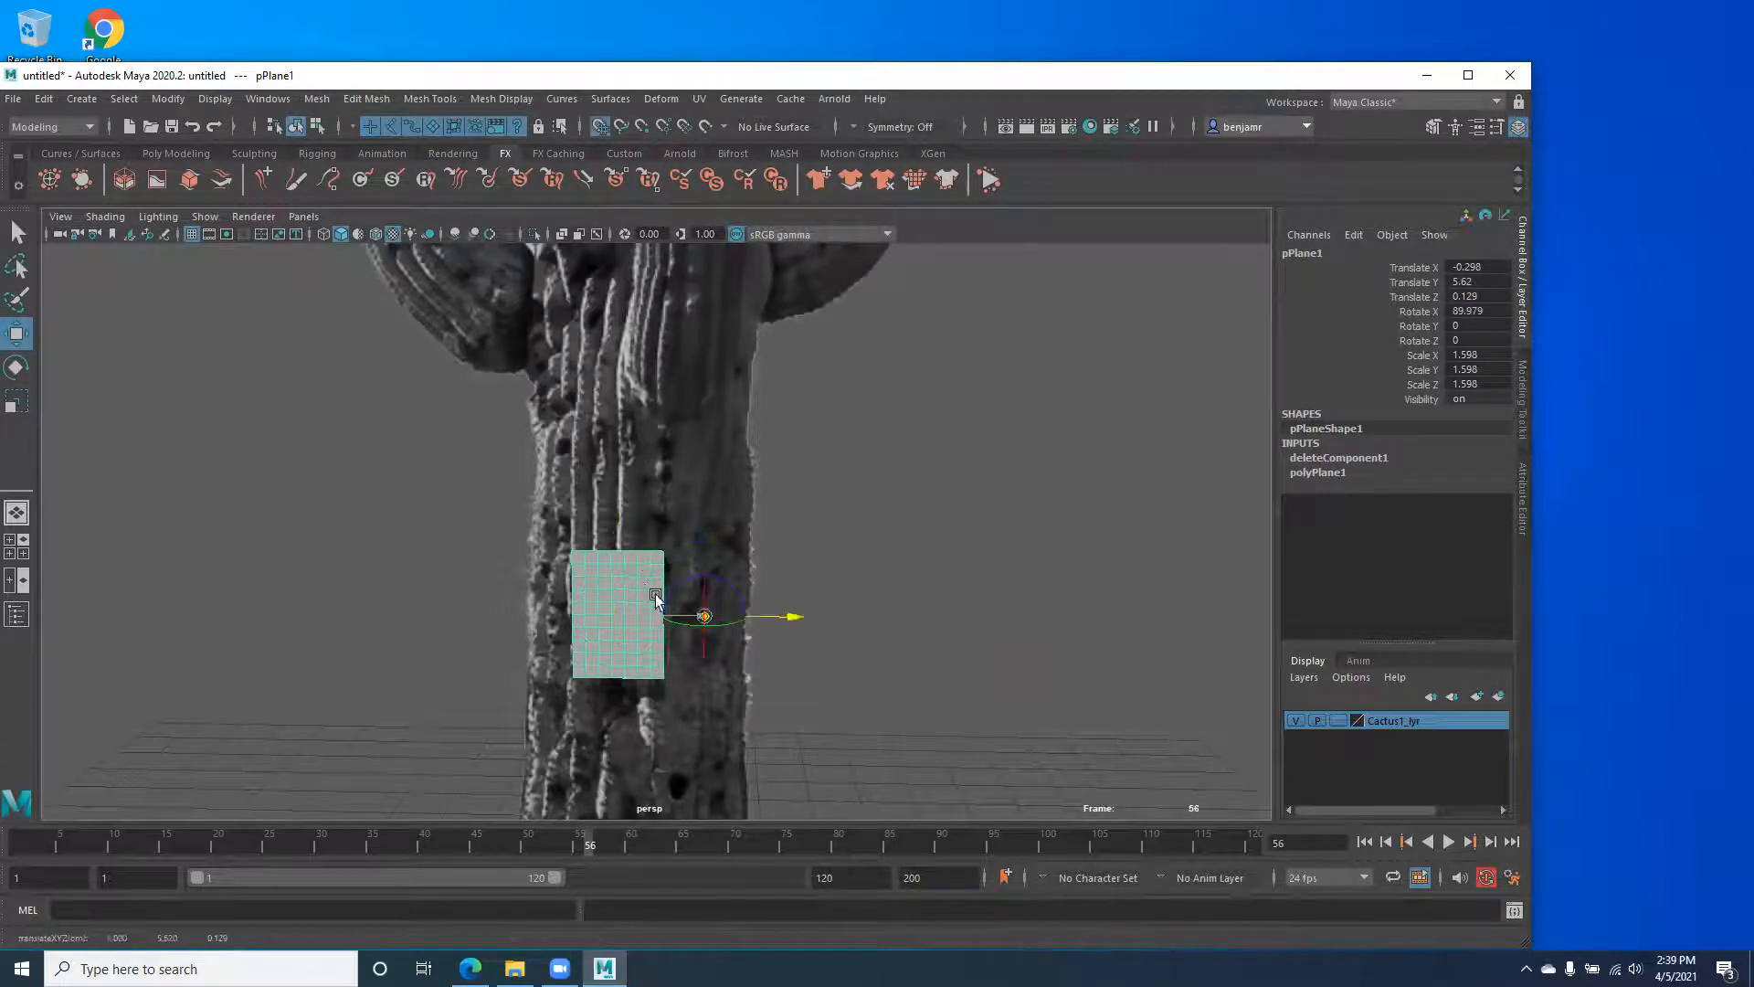
{"action": "key", "text": "v"}
{"action": "left_click_drag", "start_coordinate": [726, 615], "coordinate": [664, 562]}
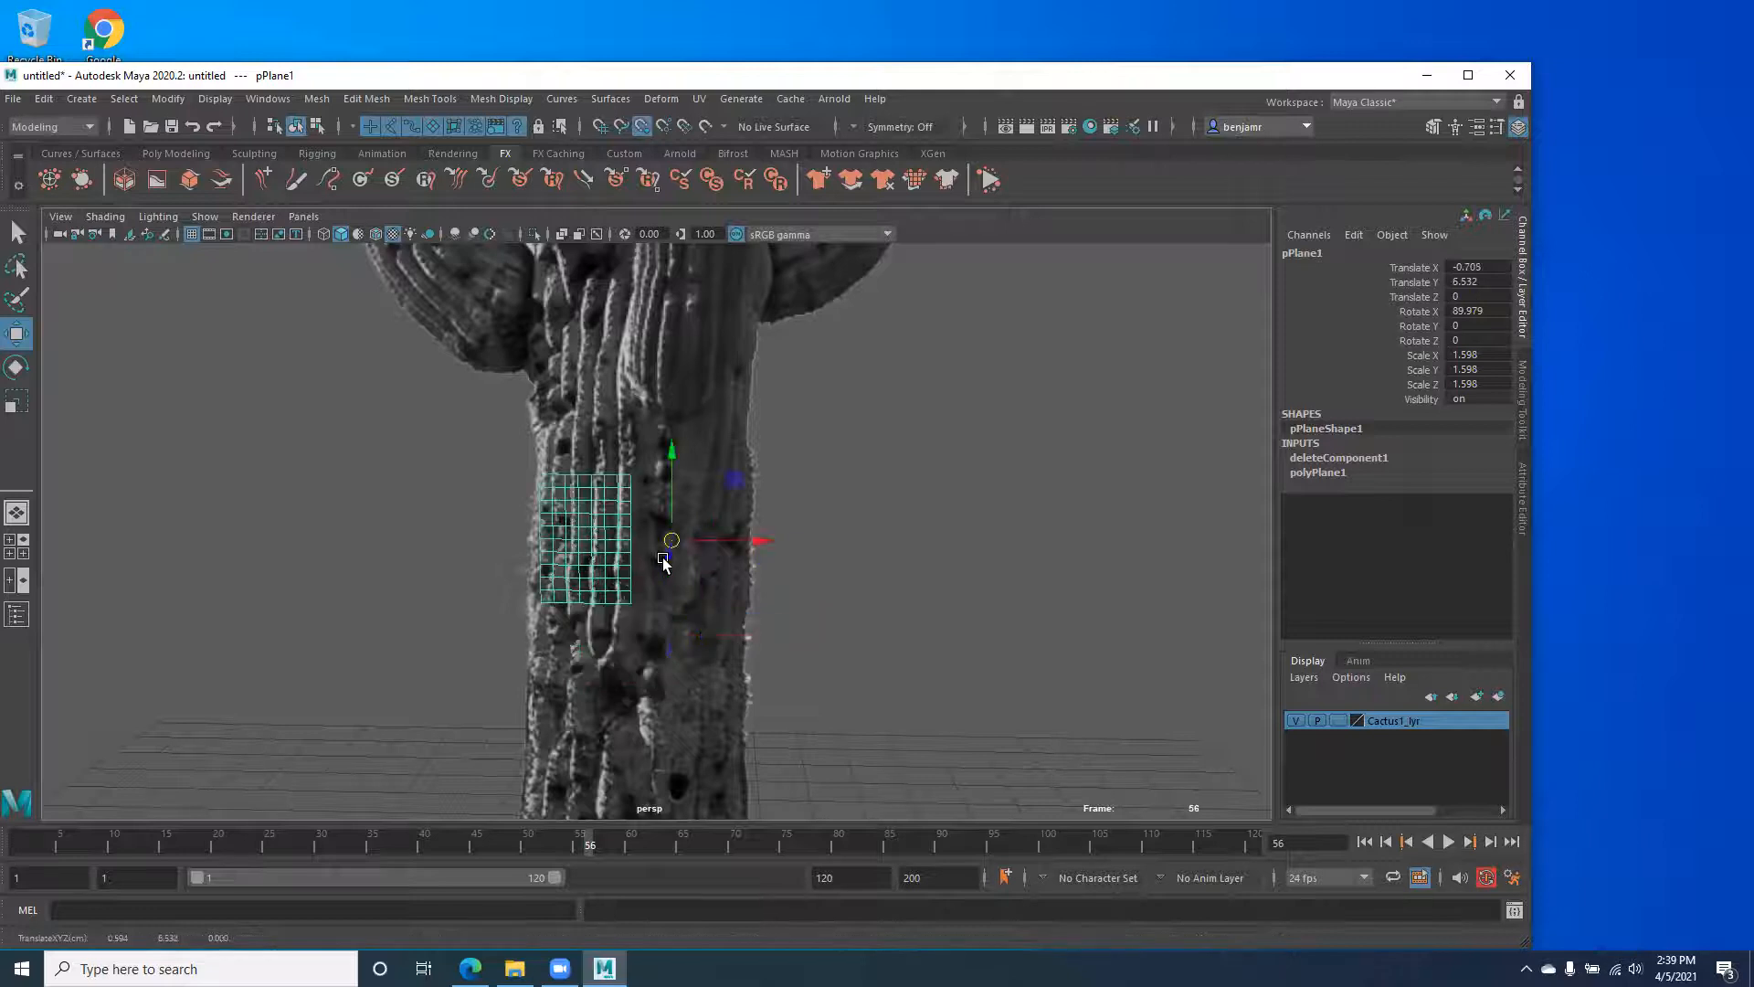
{"action": "key", "text": "ctrl+z"}
Move the plane's pivot to its upper-right corner using vertex snapping.
{"action": "key", "text": "d"}
{"action": "key", "text": "v"}
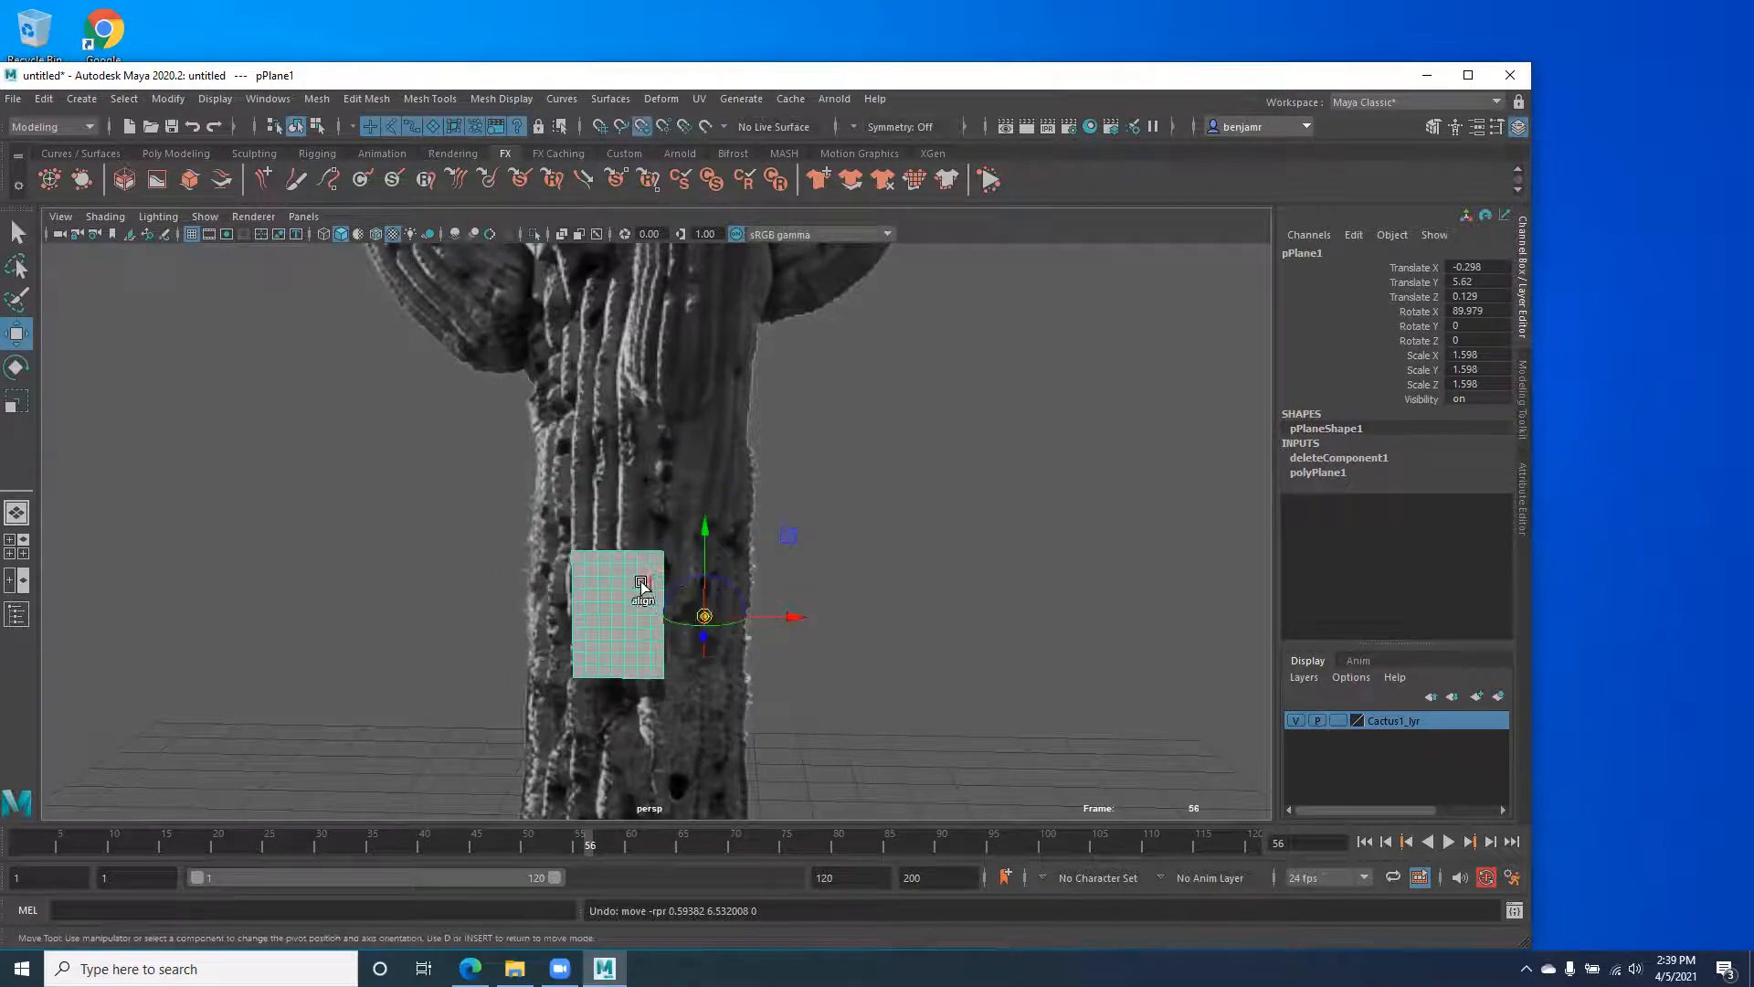
{"action": "left_click_drag", "start_coordinate": [701, 536], "coordinate": [671, 644]}
{"action": "left_click_drag", "start_coordinate": [669, 566], "coordinate": [567, 462]}
Try rotating the plane around its corner pivot and moving it away from the trunk, and undo both changes.
{"action": "key", "text": "e"}
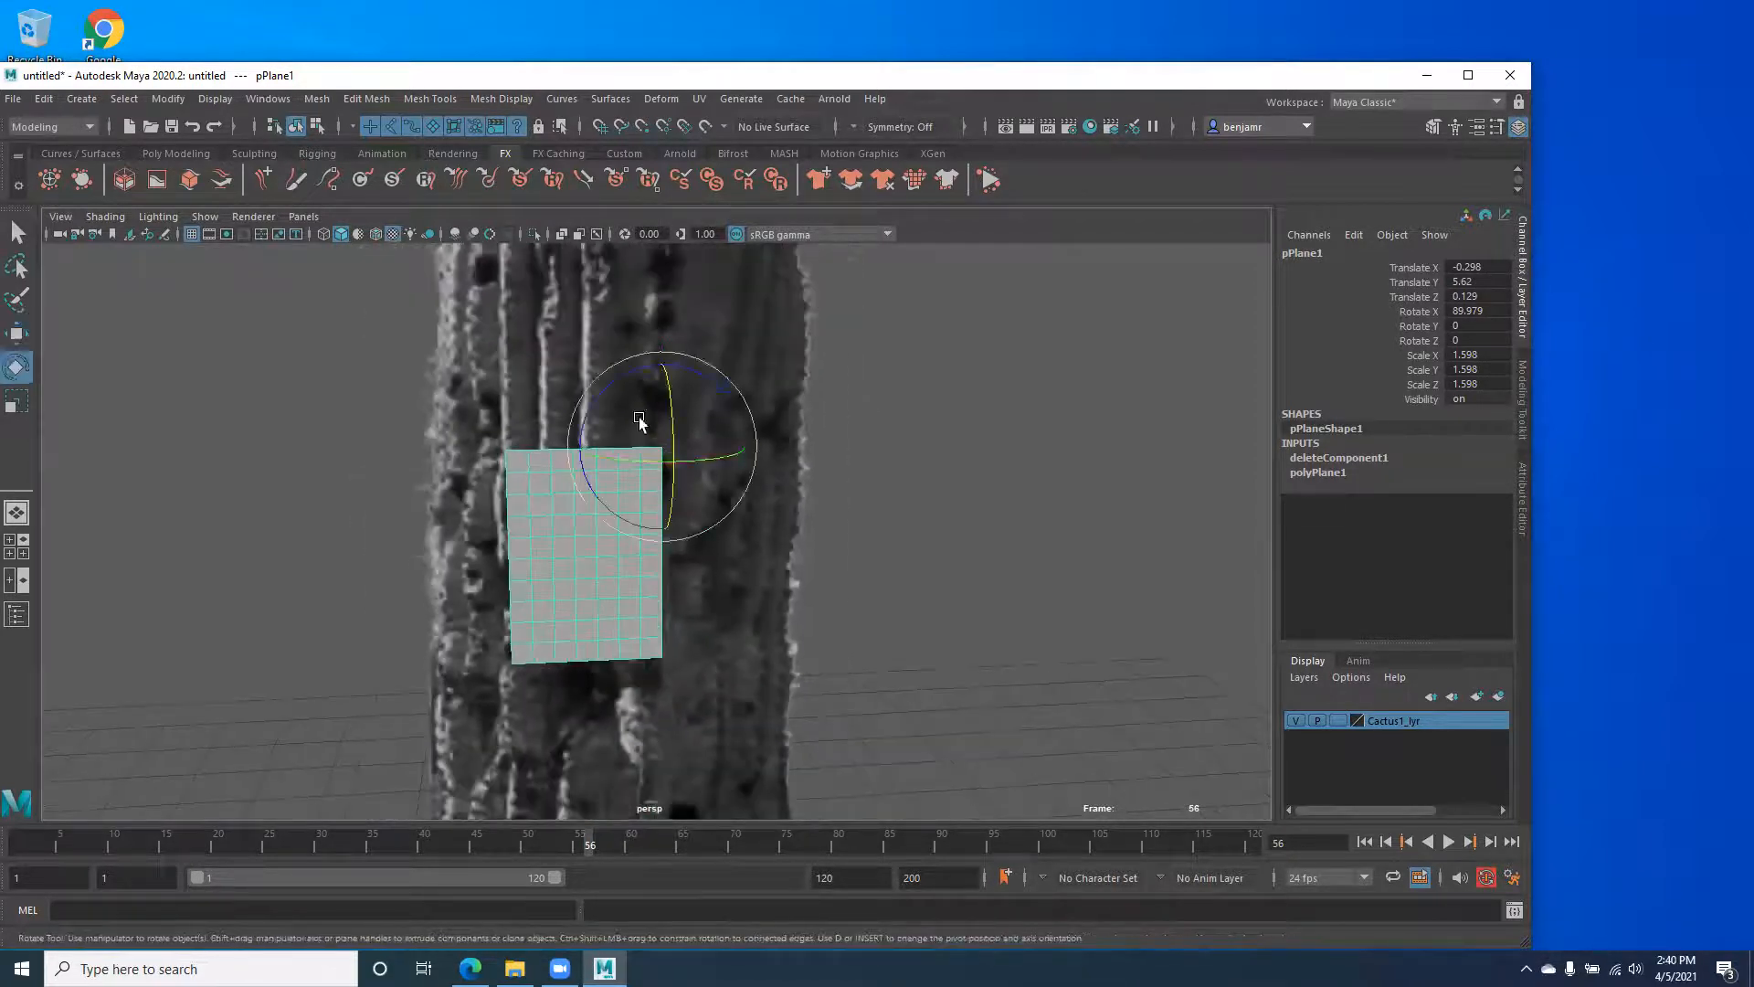
{"action": "left_click_drag", "start_coordinate": [685, 365], "coordinate": [260, 421]}
{"action": "key", "text": "w"}
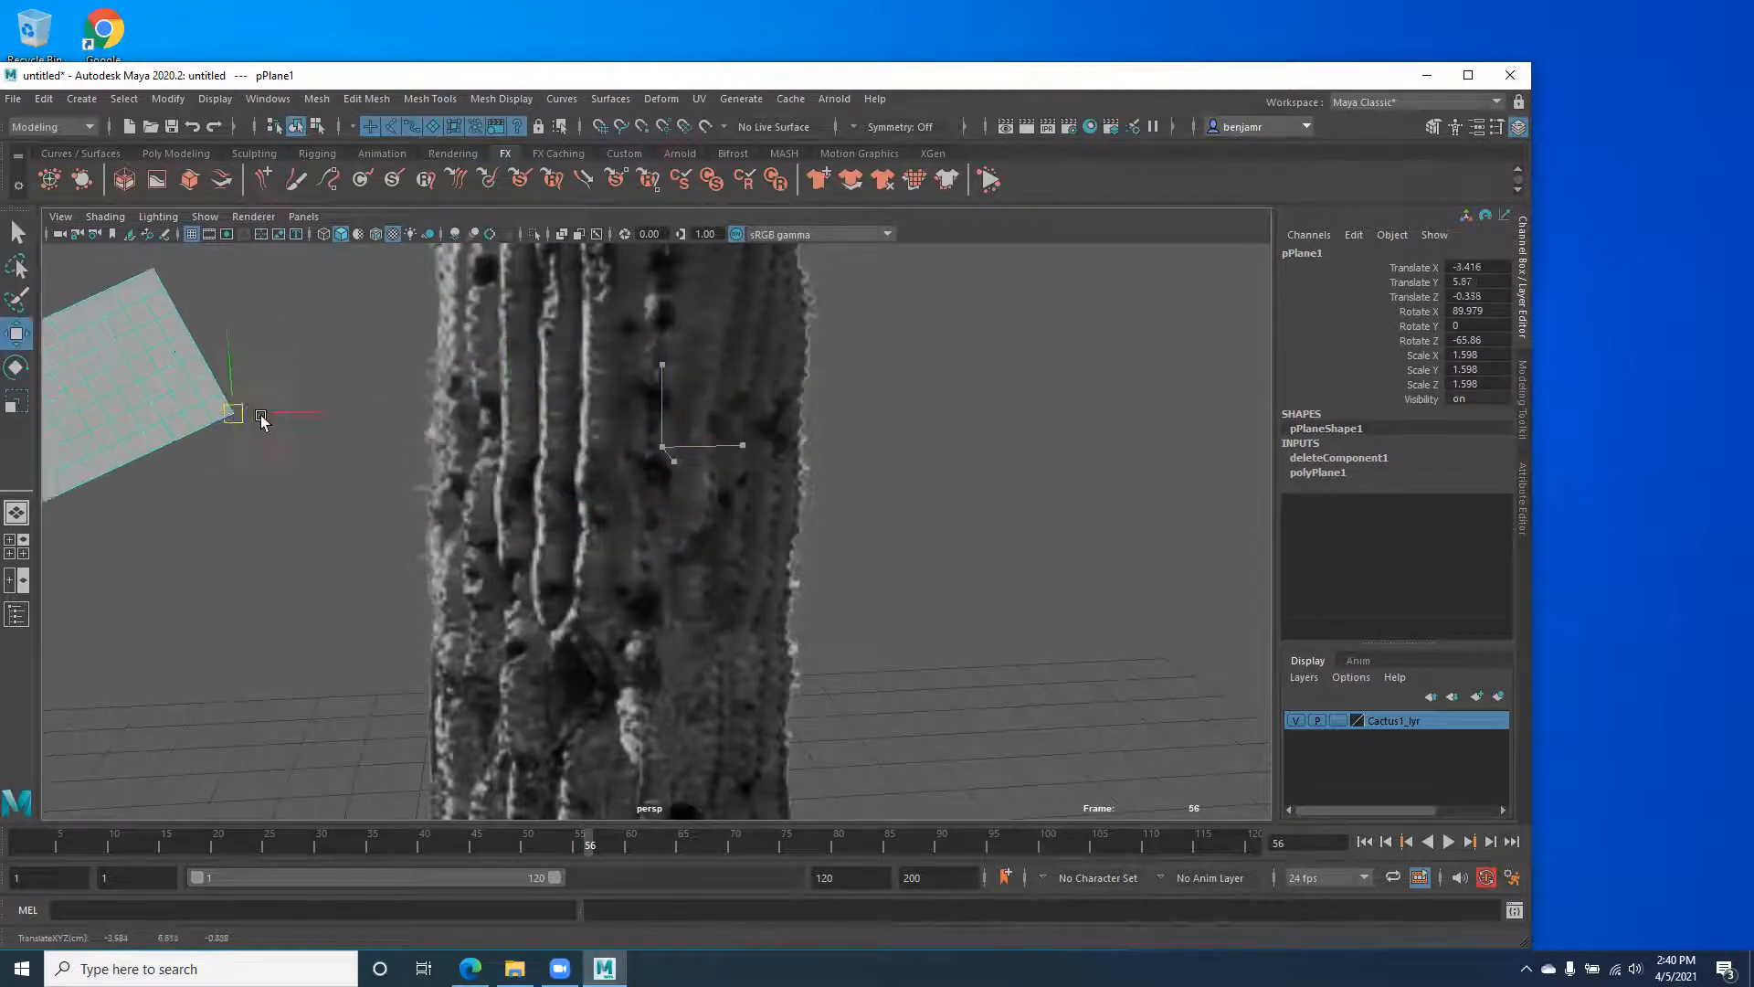
{"action": "key", "text": "ctrl+z"}
{"action": "key", "text": "ctrl+z"}
{"action": "left_click", "coordinate": [277, 573]}
{"action": "left_click", "coordinate": [571, 553]}
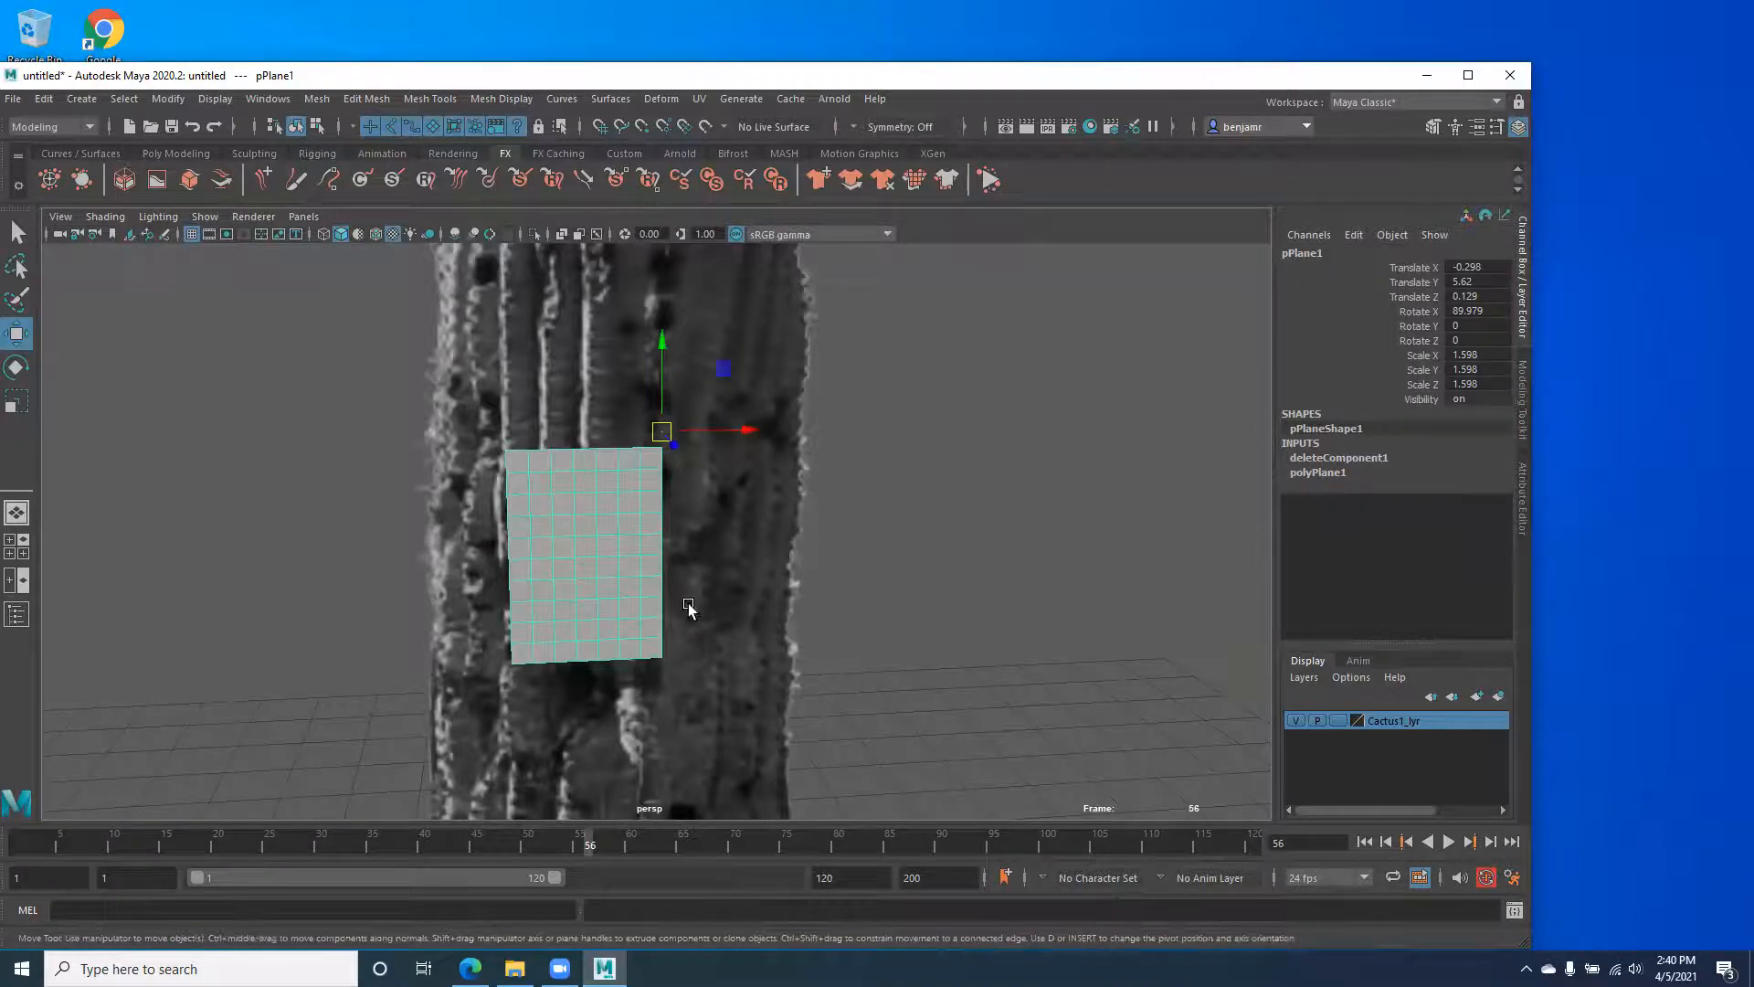
{"action": "right_click_drag", "start_coordinate": [688, 610], "coordinate": [611, 559], "text": "alt"}
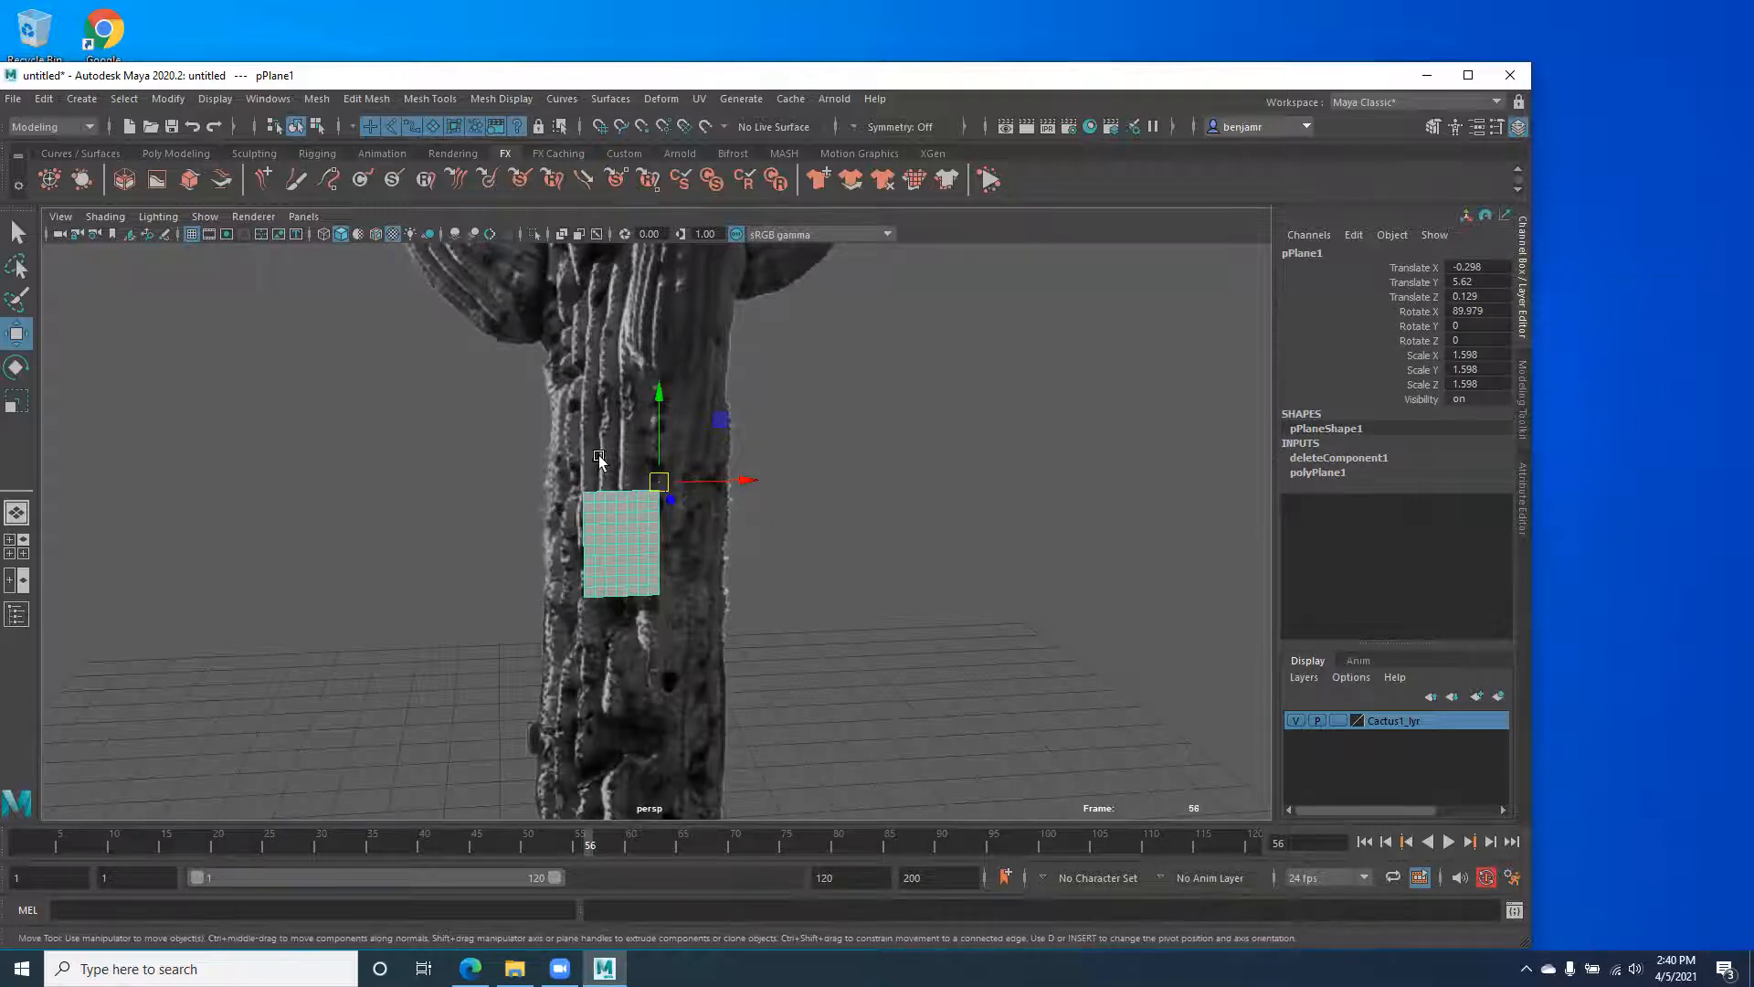
{"action": "left_click_drag", "start_coordinate": [586, 519], "coordinate": [454, 533], "text": "alt"}
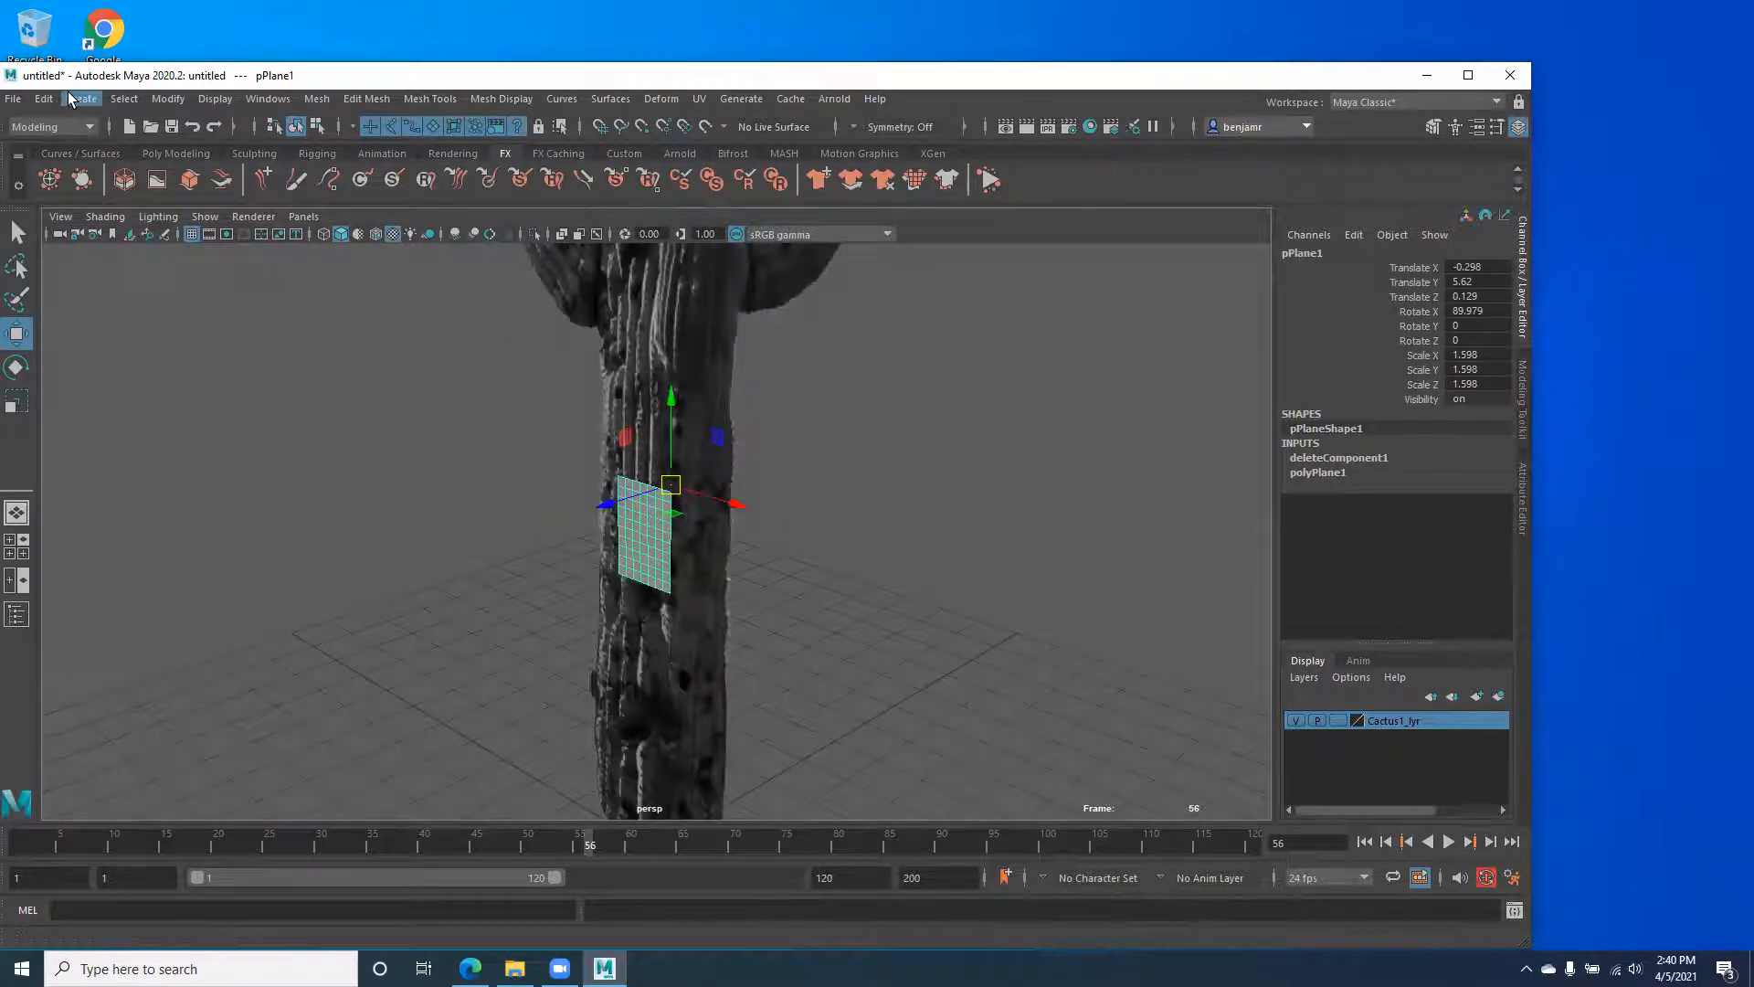
Create a NURBS circle and raise it to about 6.34 on Y, level with the top of the small plane.
{"action": "left_click", "coordinate": [80, 99]}
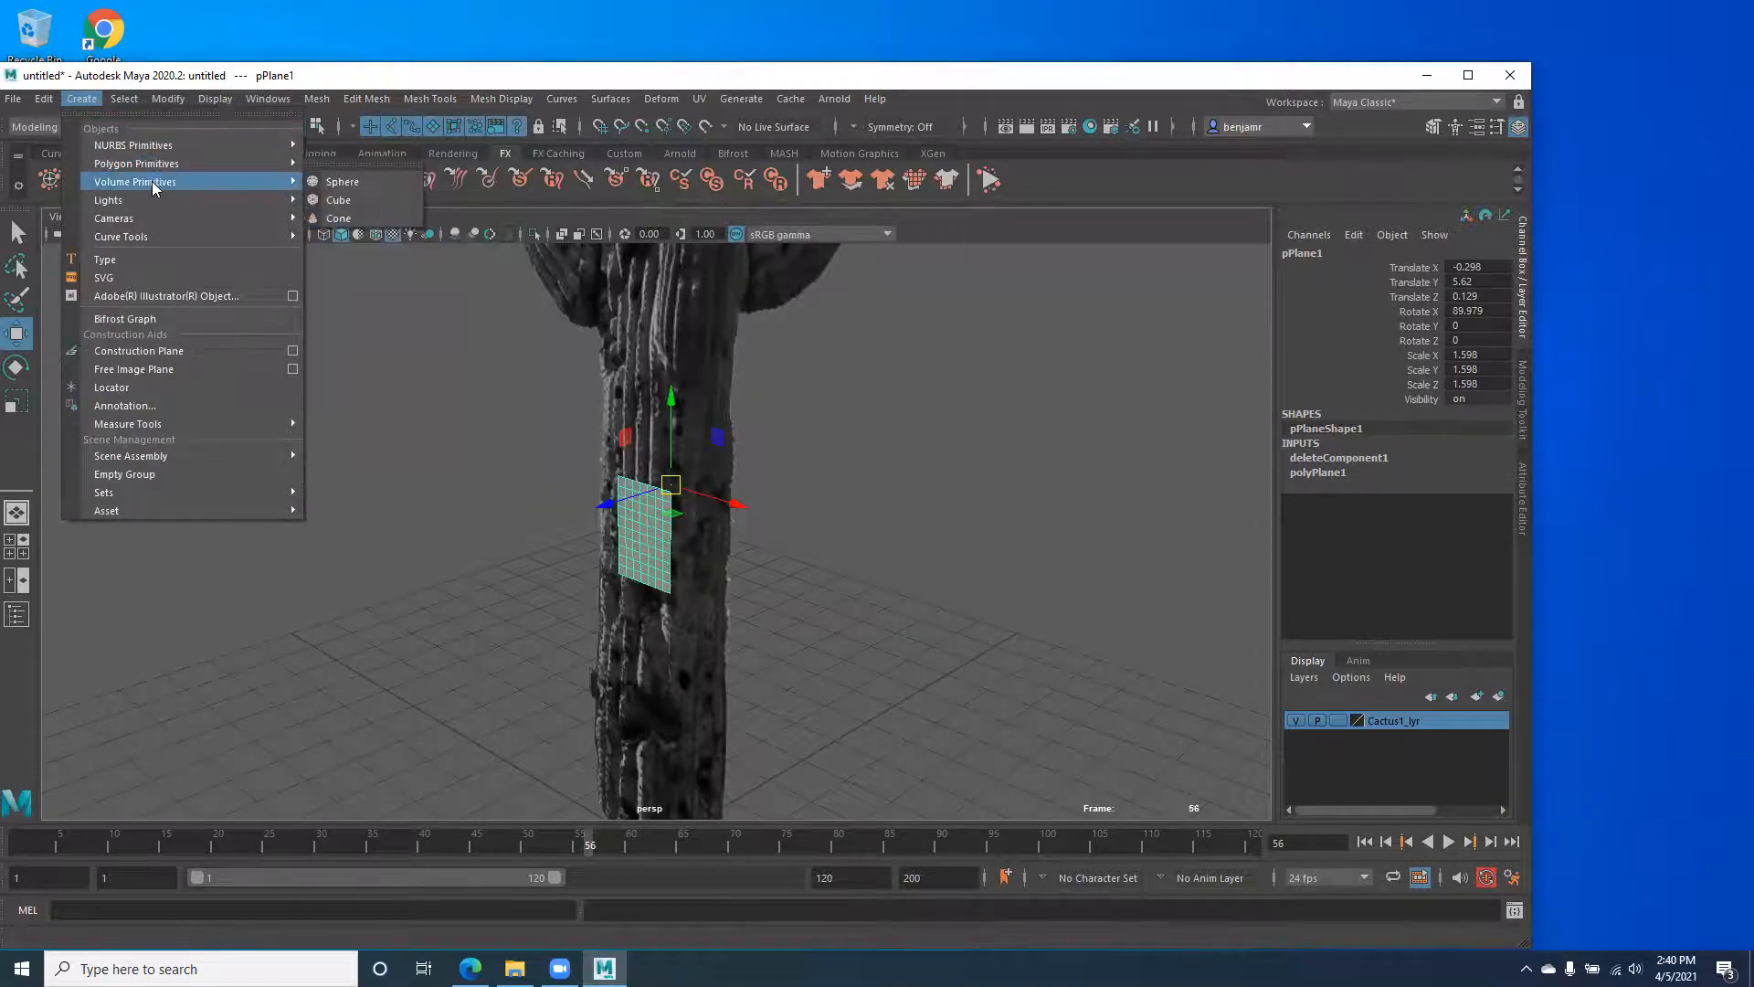
{"action": "left_click", "coordinate": [431, 99]}
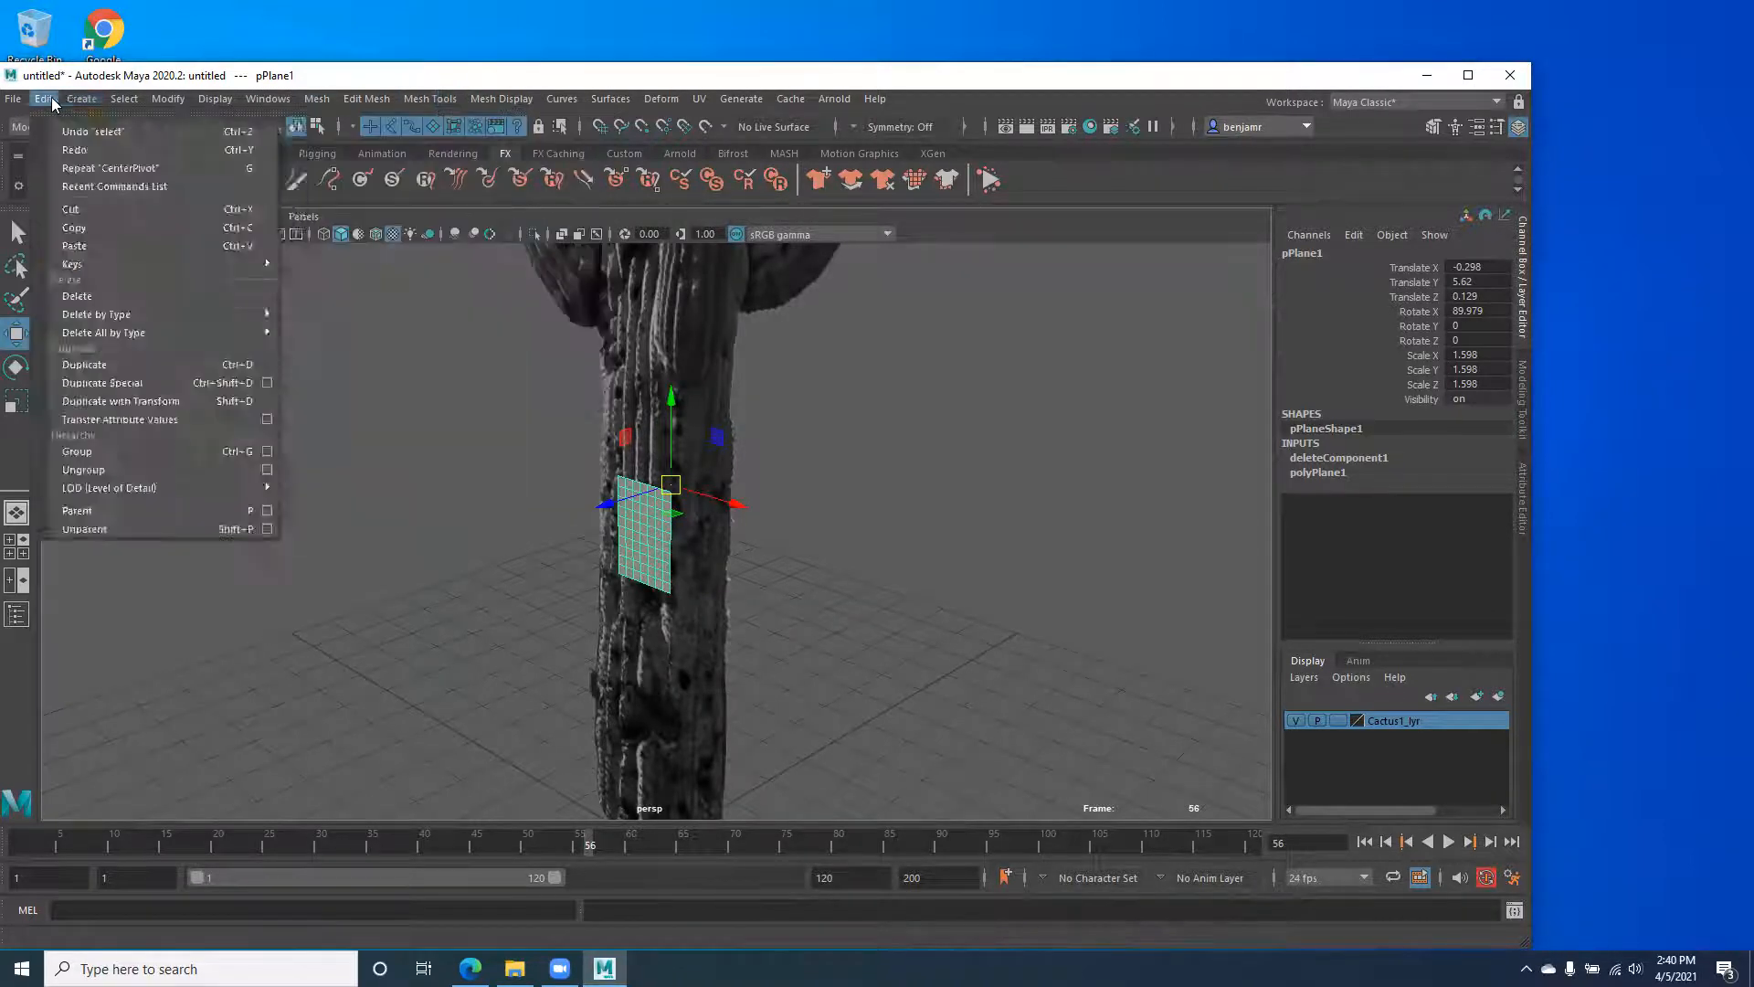
{"action": "mouse_move", "coordinate": [127, 145]}
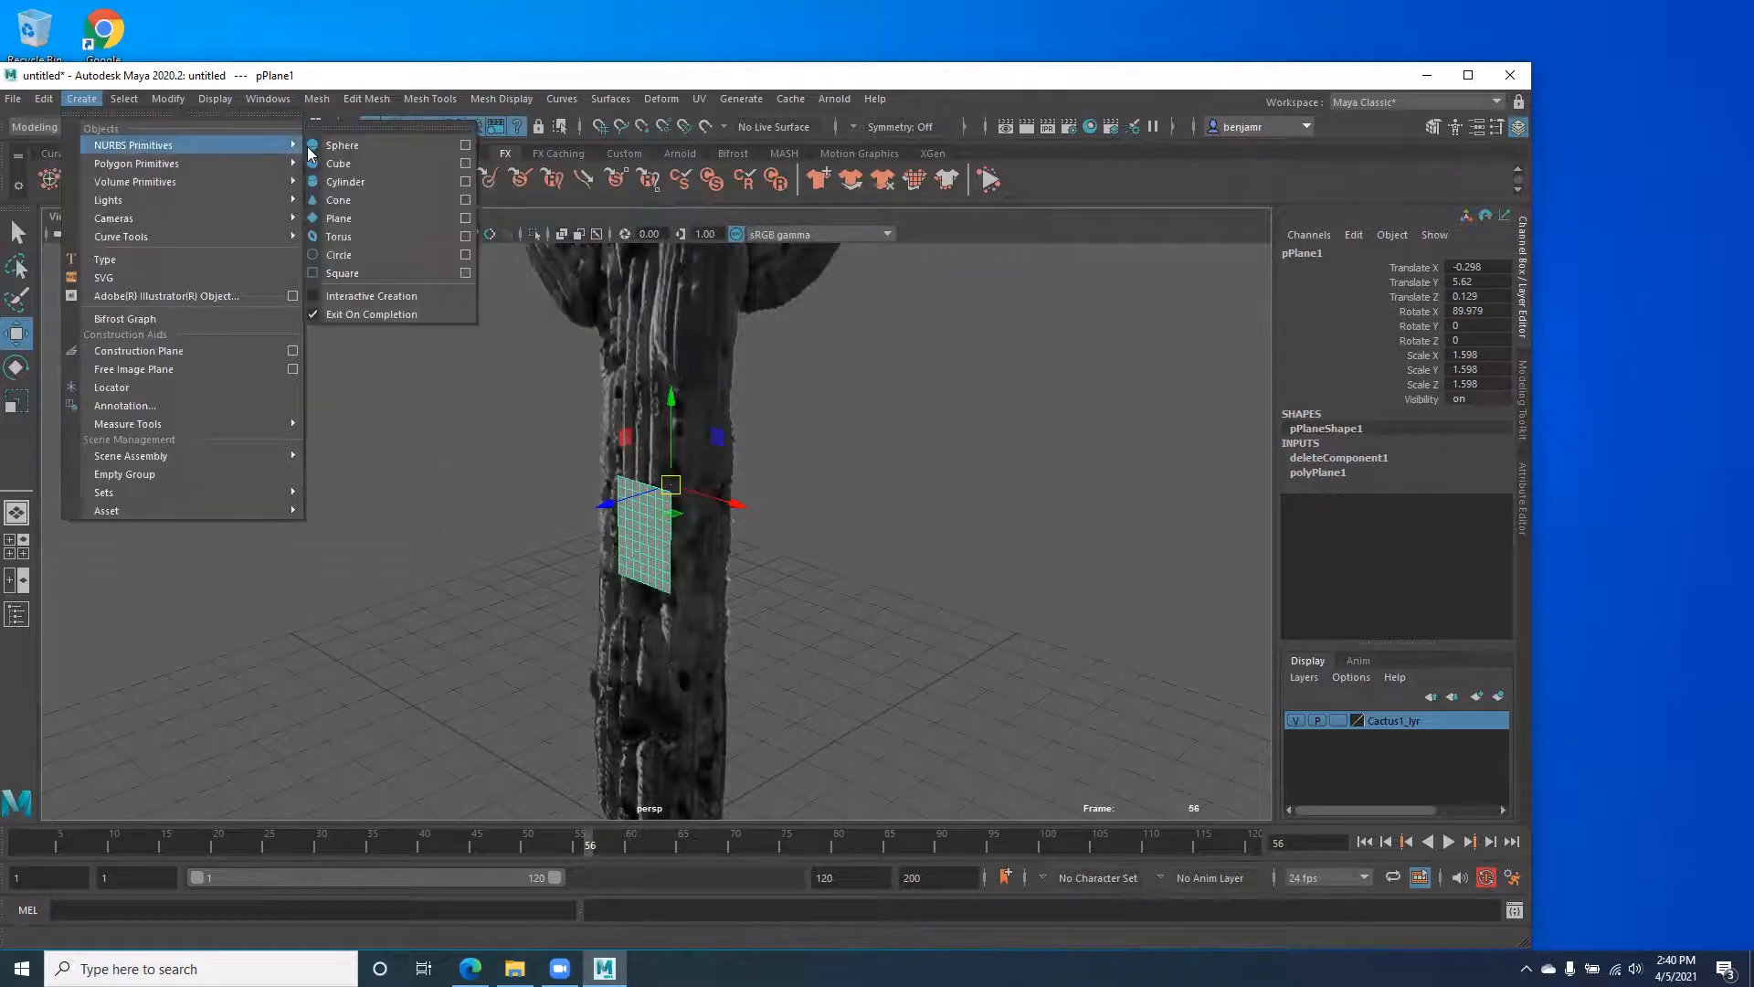
{"action": "left_click", "coordinate": [348, 254]}
{"action": "left_click_drag", "start_coordinate": [463, 462], "coordinate": [567, 531], "text": "alt"}
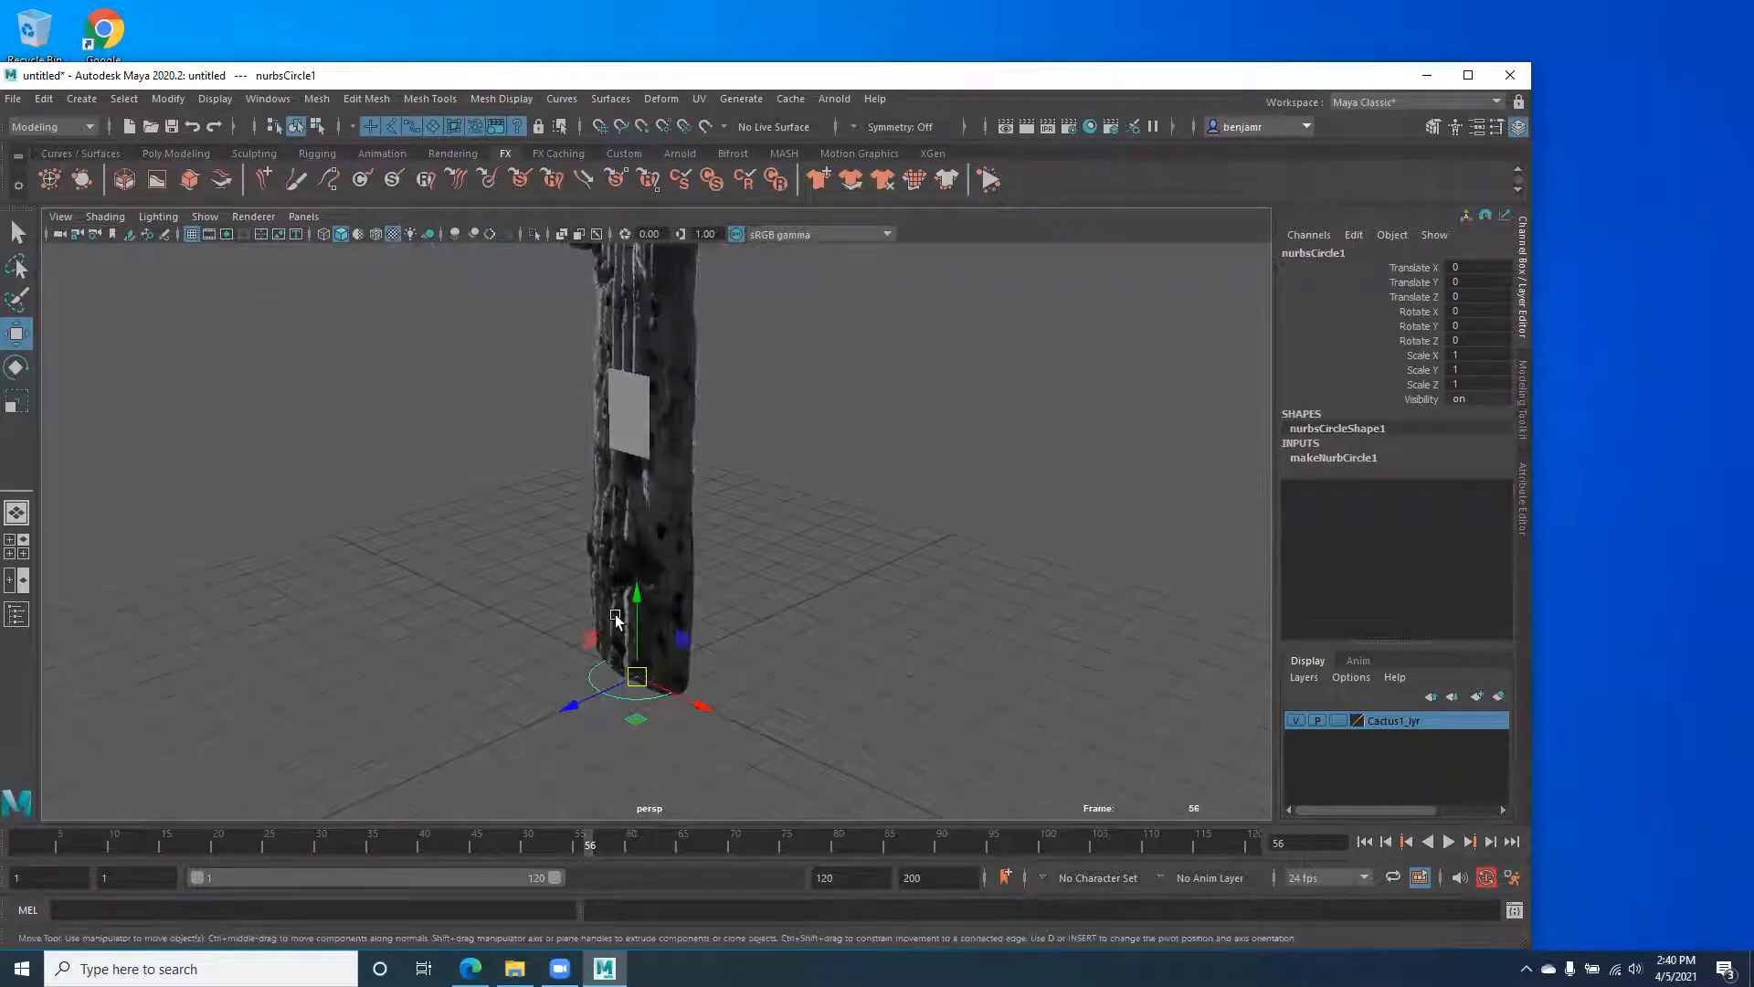
{"action": "left_click_drag", "start_coordinate": [638, 592], "coordinate": [641, 264]}
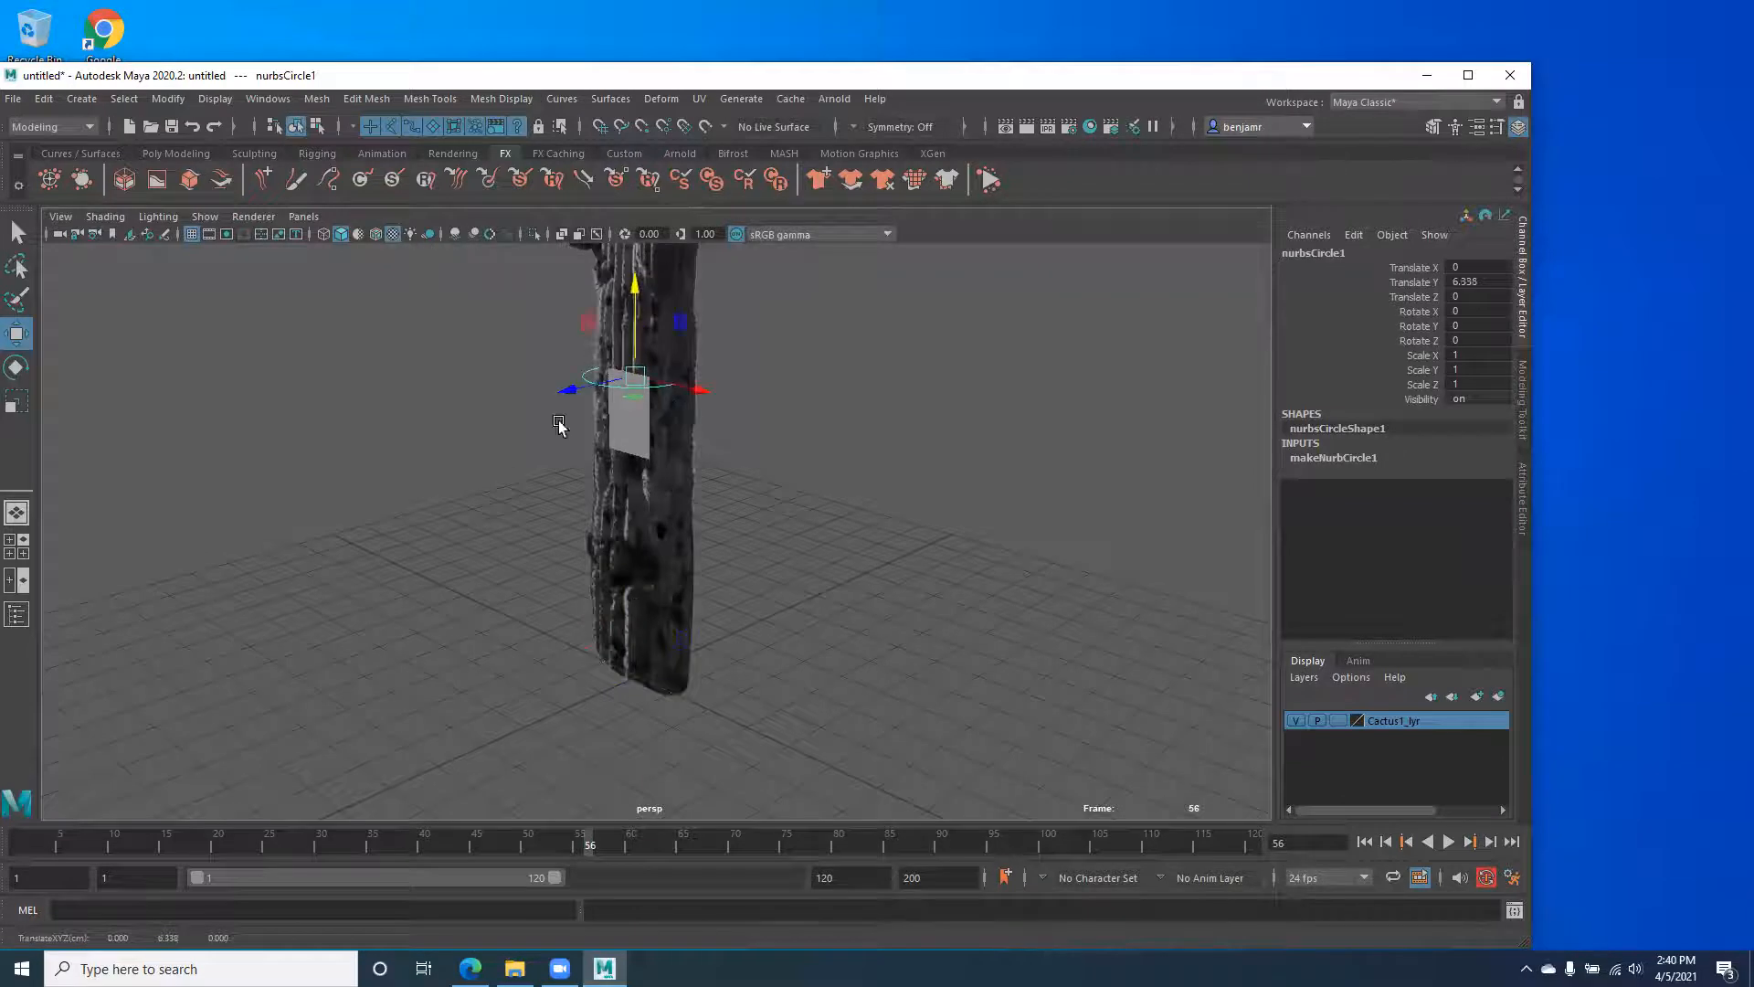
Snap the circle's center to the upper-right corner vertex of the plane and freeze the circle's transformations.
{"action": "right_click_drag", "start_coordinate": [431, 463], "coordinate": [719, 595], "text": "alt"}
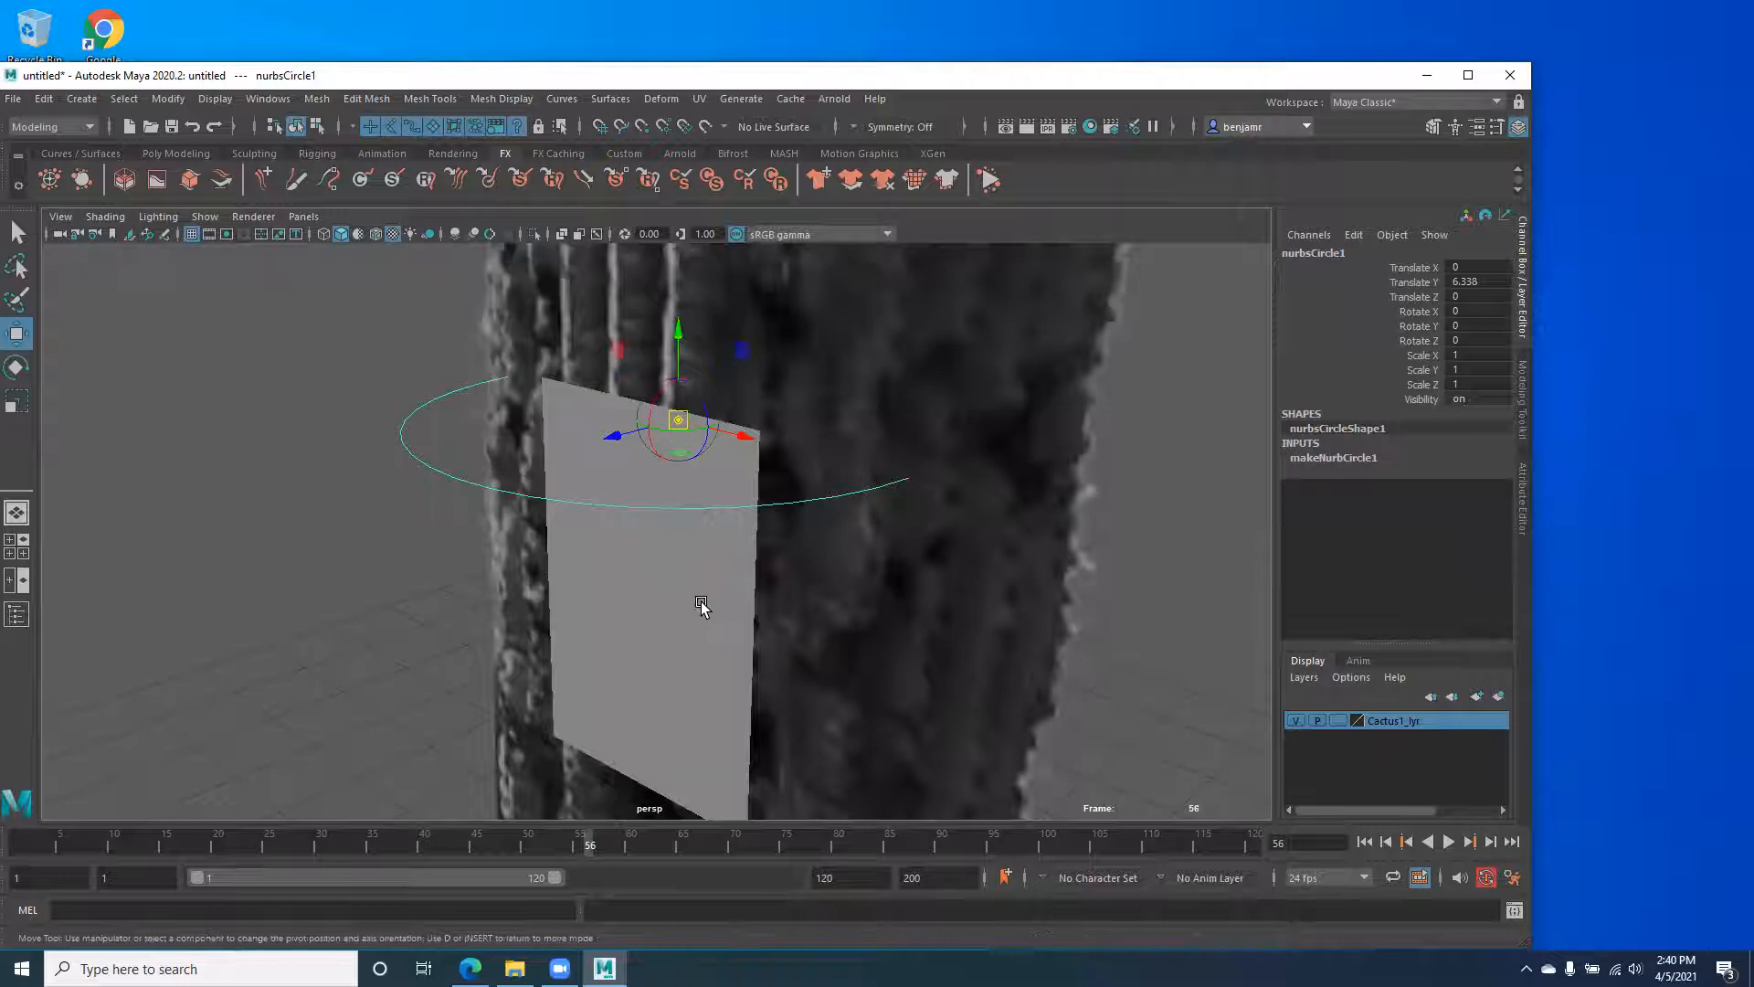
{"action": "key", "text": "v"}
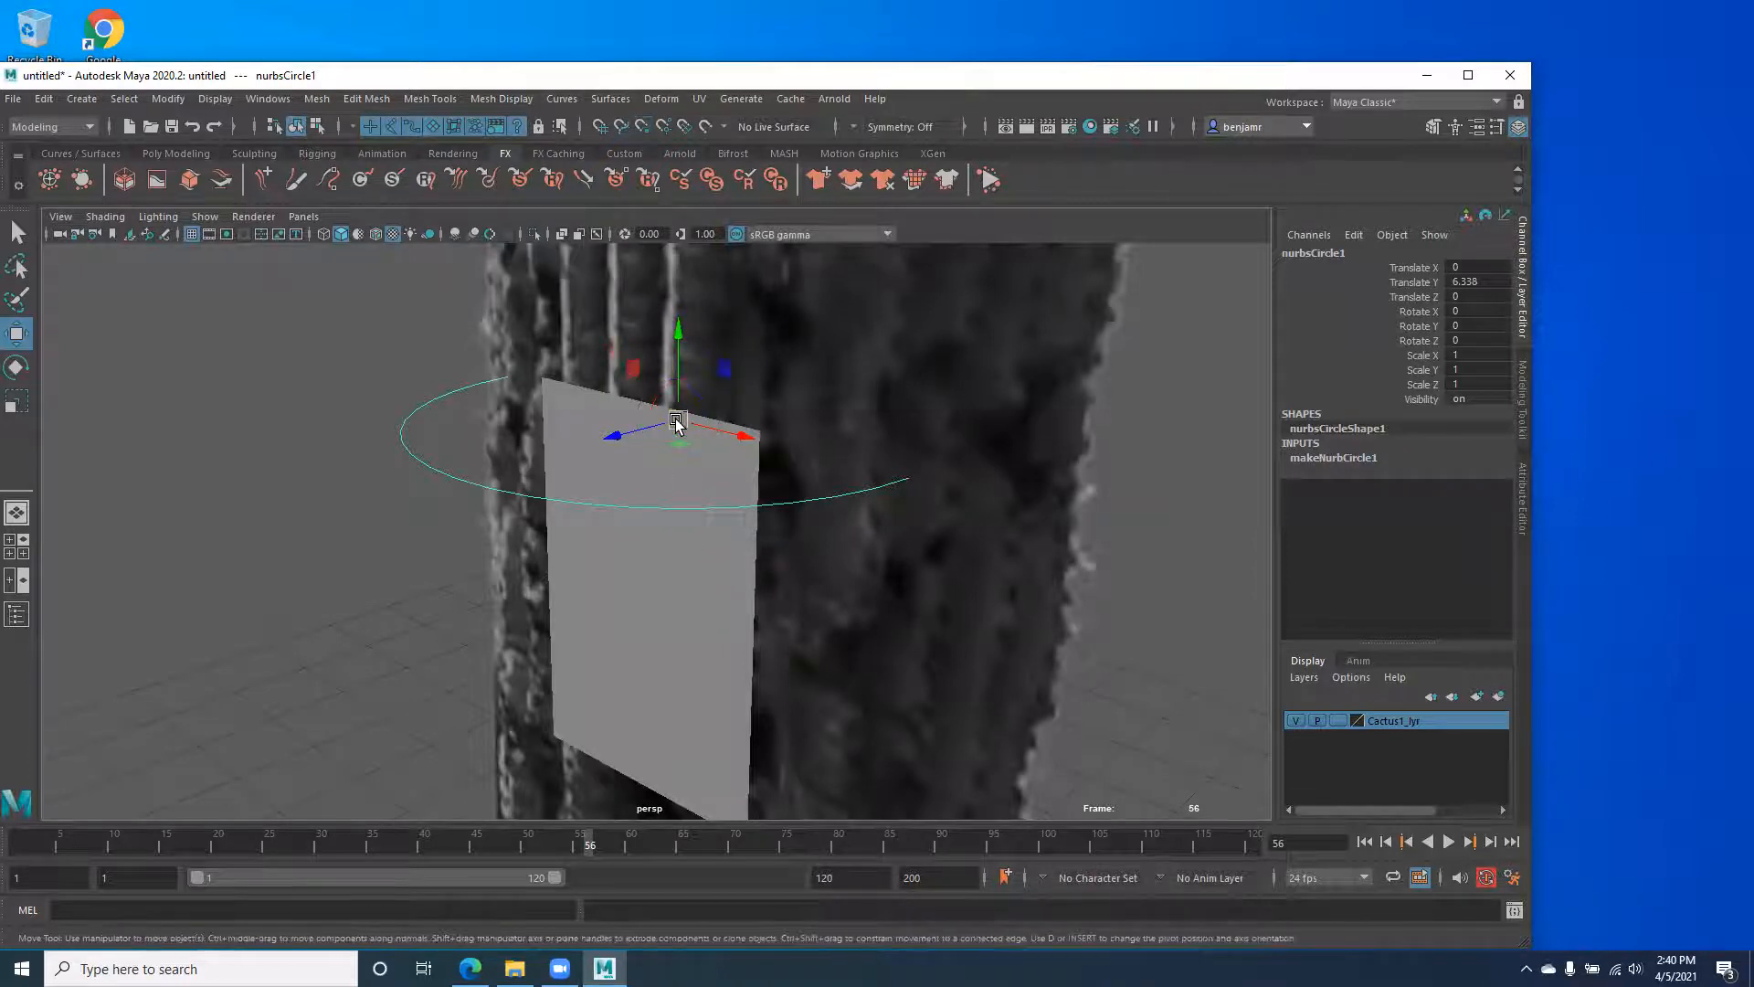
{"action": "left_click_drag", "start_coordinate": [673, 440], "coordinate": [709, 453]}
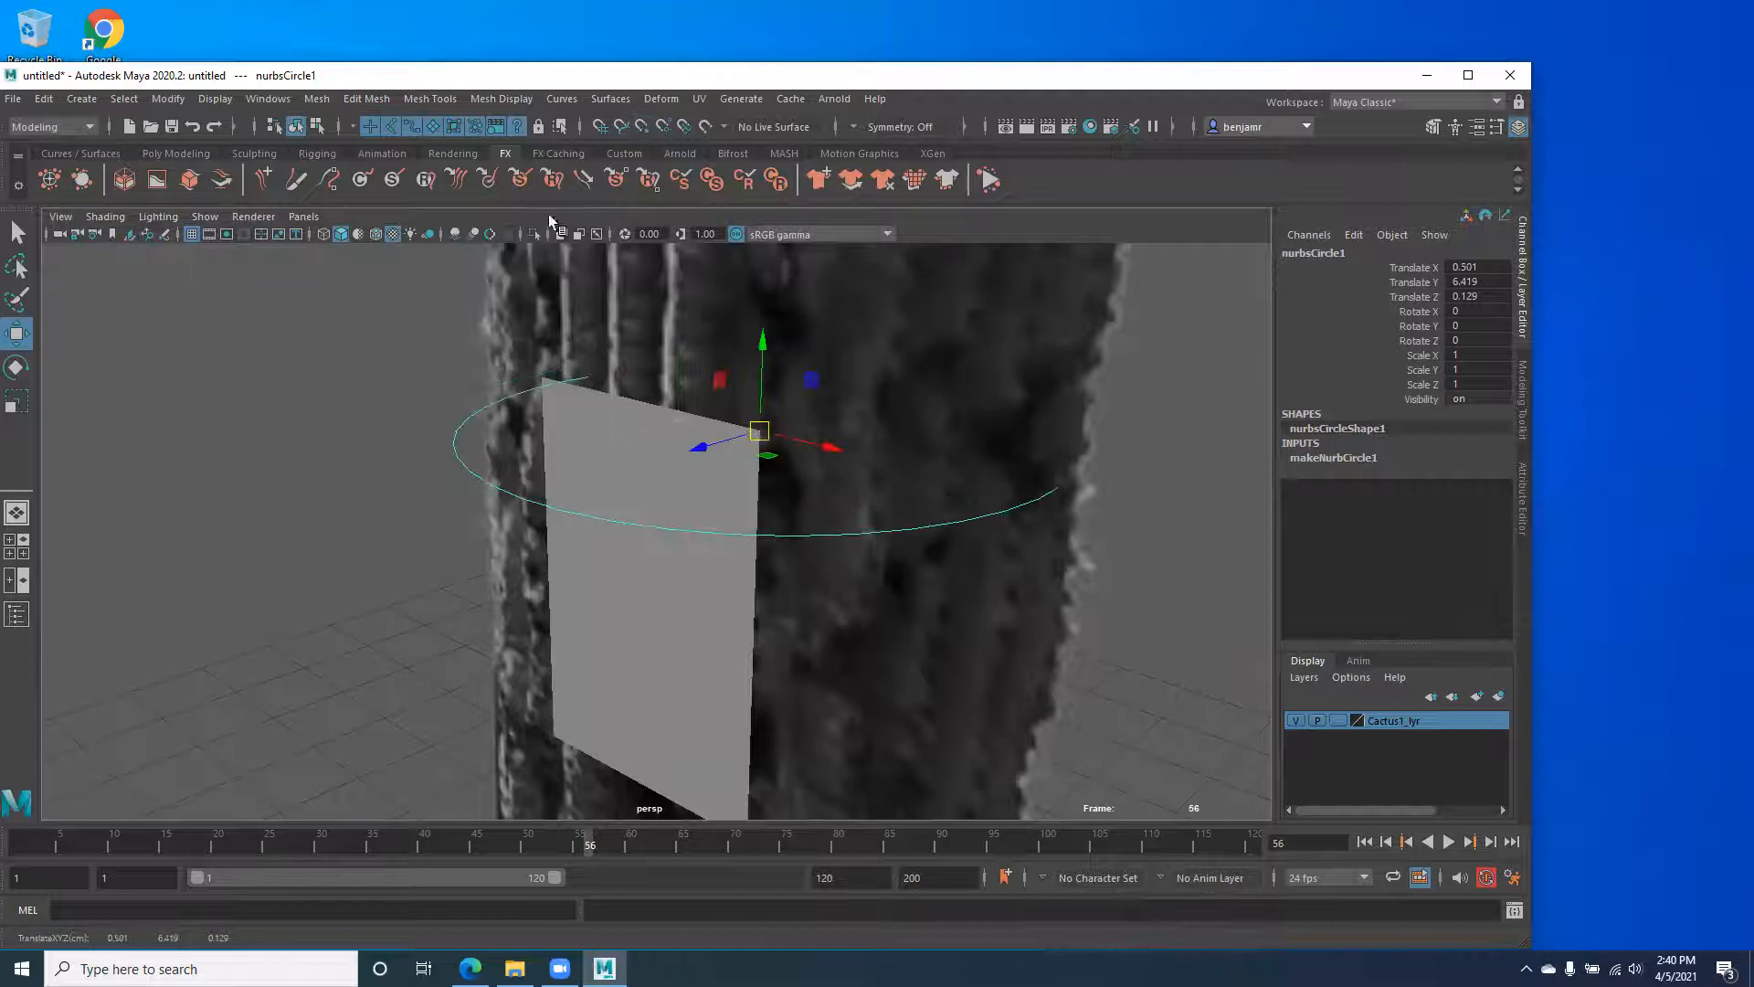
{"action": "left_click", "coordinate": [153, 100]}
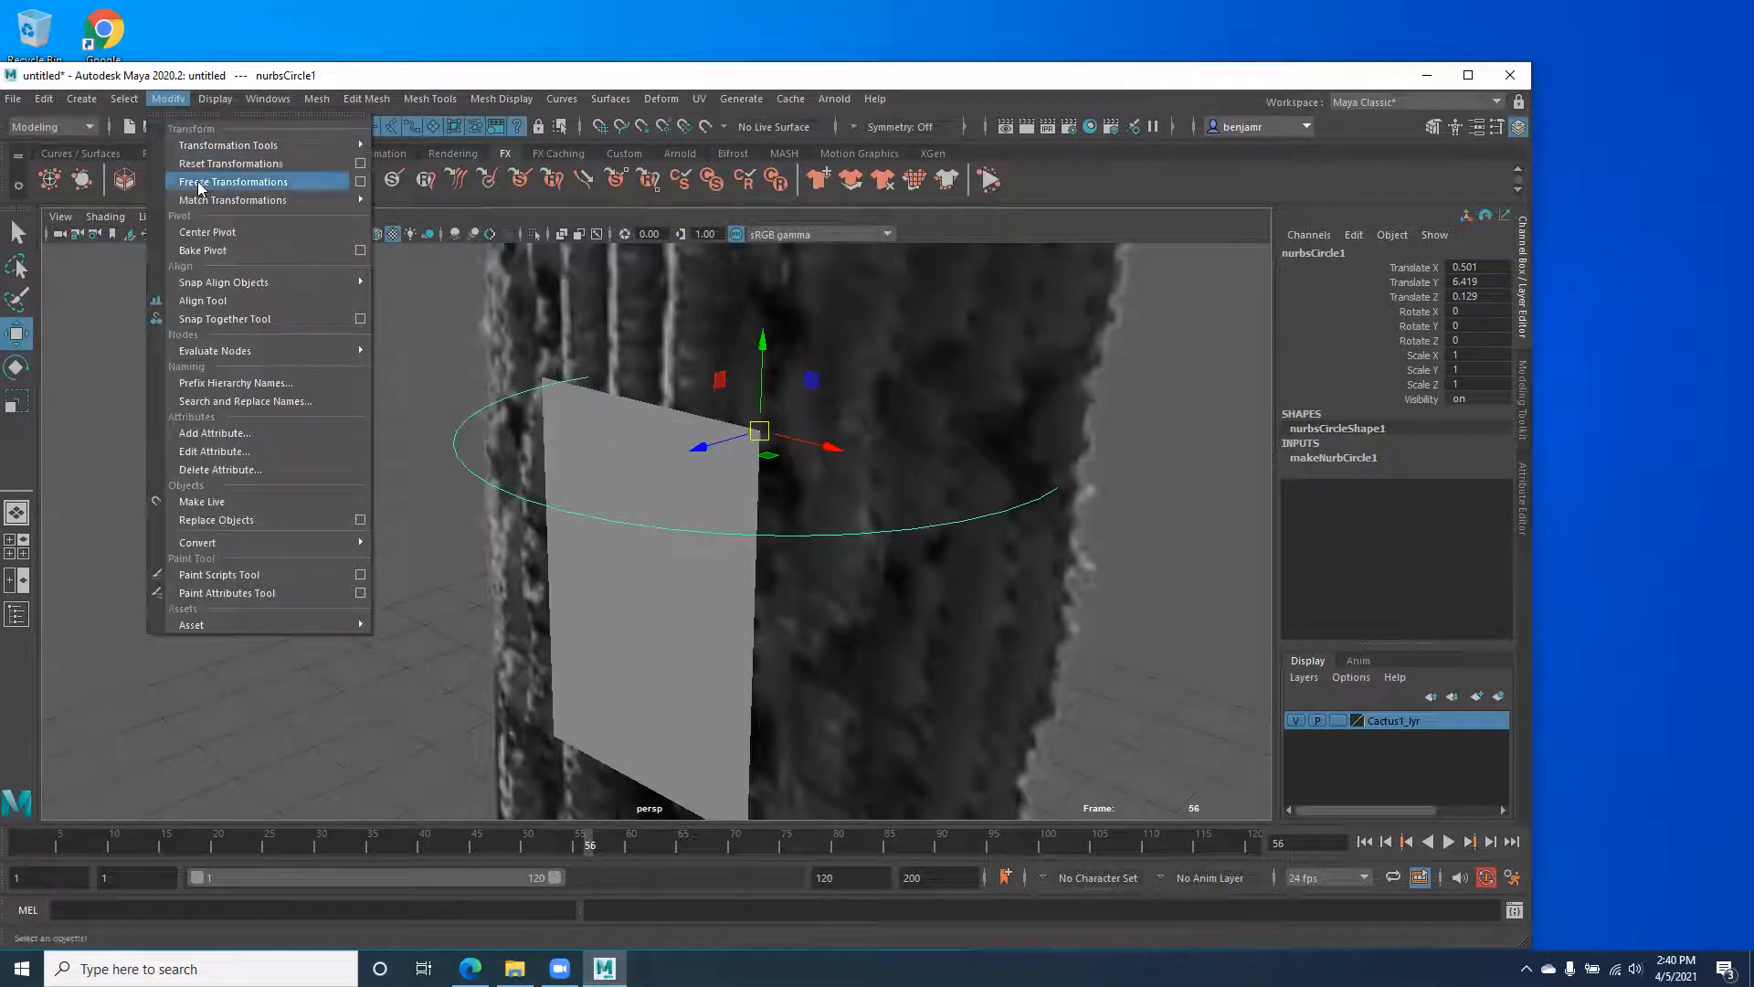
{"action": "left_click", "coordinate": [239, 176]}
Snap the small plane's pivot to its upper-right corner vertex, matching the center of the circle.
{"action": "left_click", "coordinate": [567, 603]}
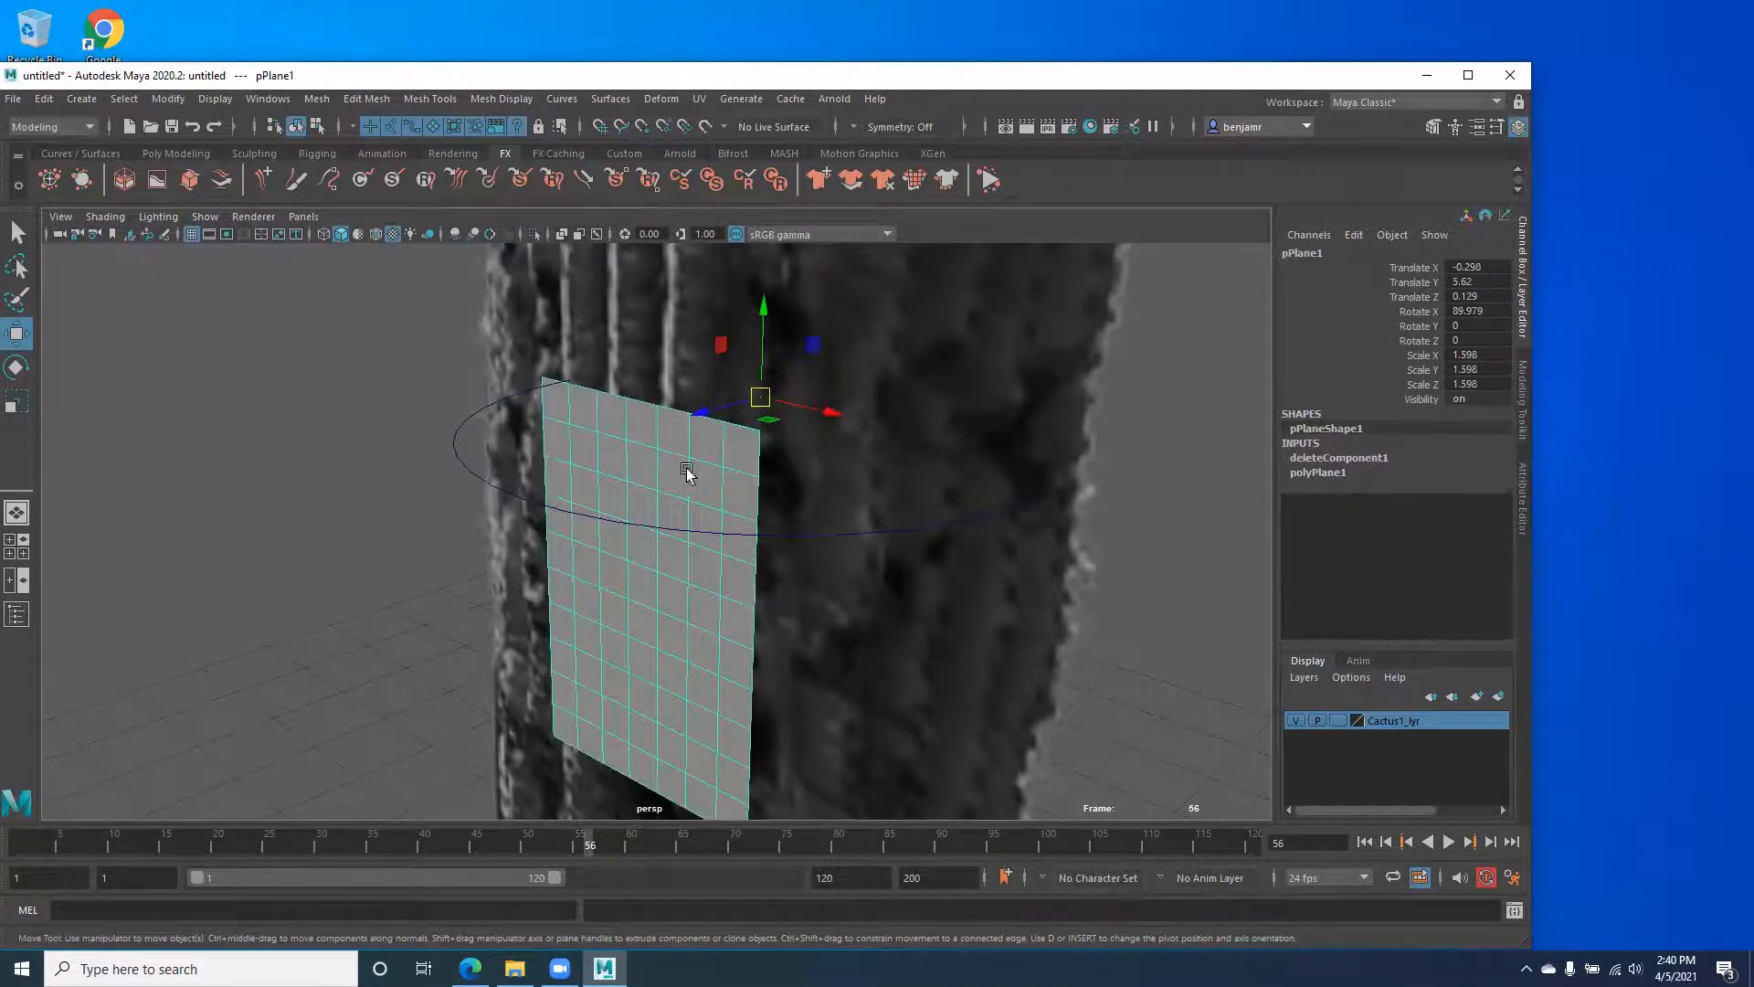
{"action": "left_click", "coordinate": [460, 464]}
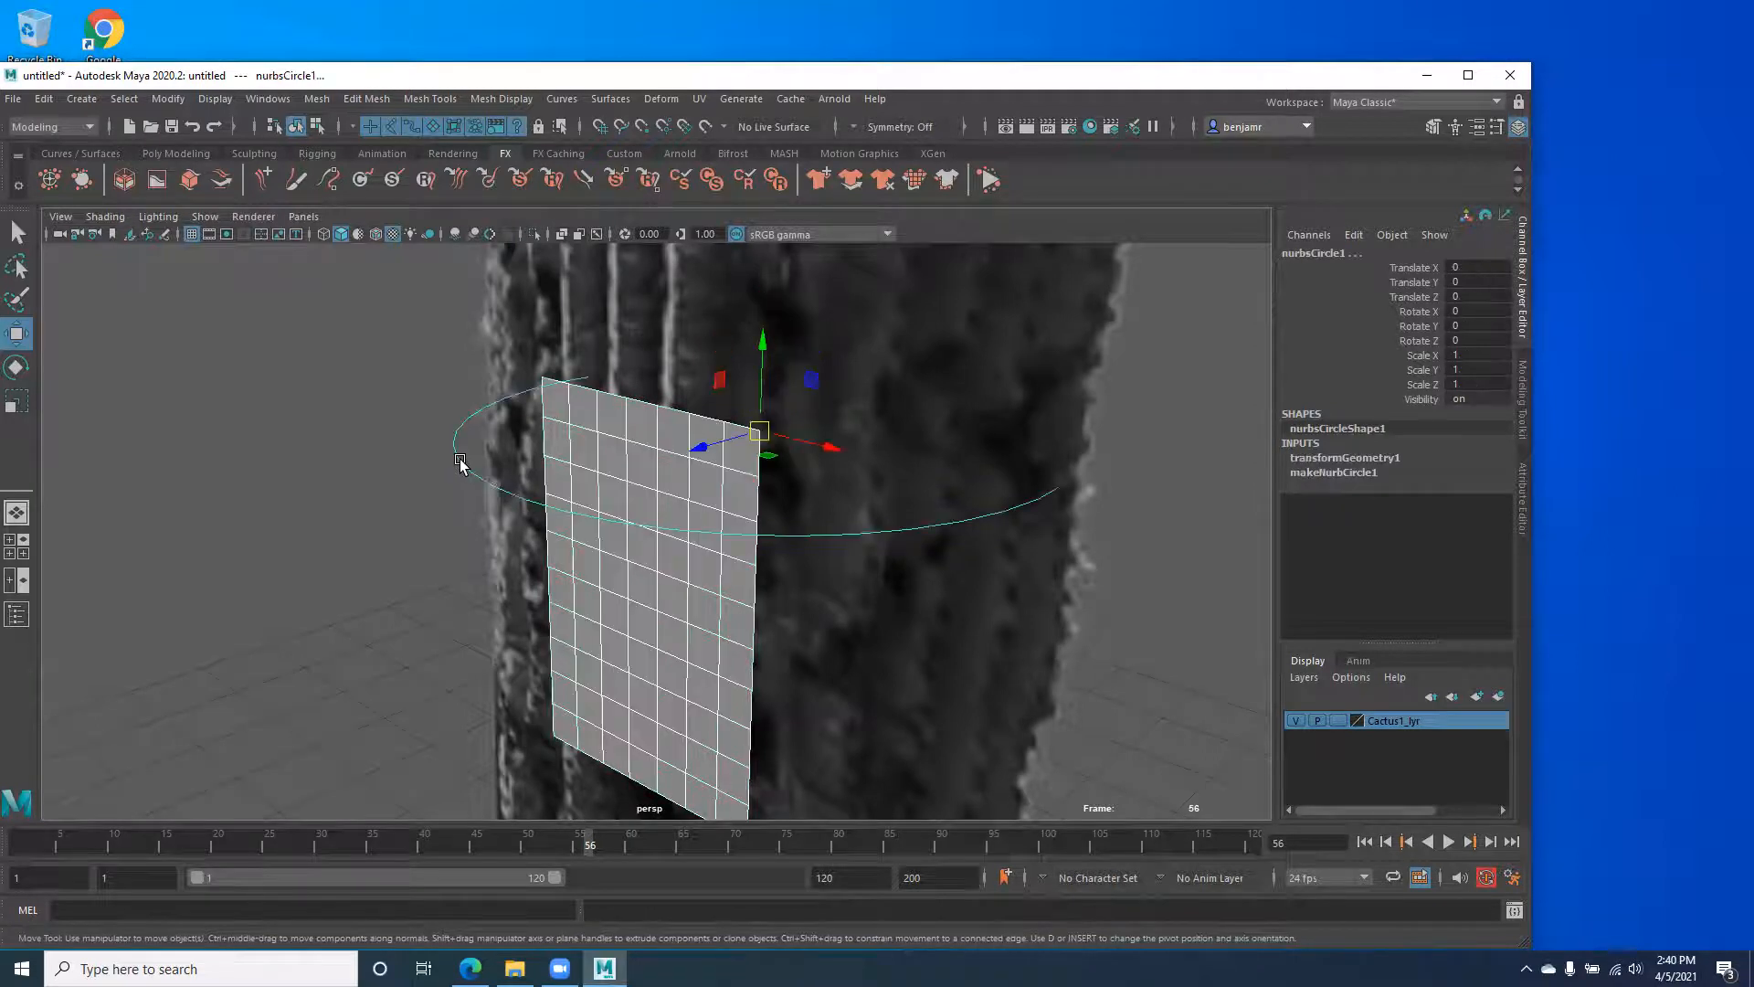
{"action": "key", "text": "p"}
{"action": "left_click", "coordinate": [597, 519]}
{"action": "left_click", "coordinate": [599, 594]}
{"action": "key", "text": "d"}
{"action": "key", "text": "v"}
{"action": "left_click_drag", "start_coordinate": [759, 398], "coordinate": [759, 433]}
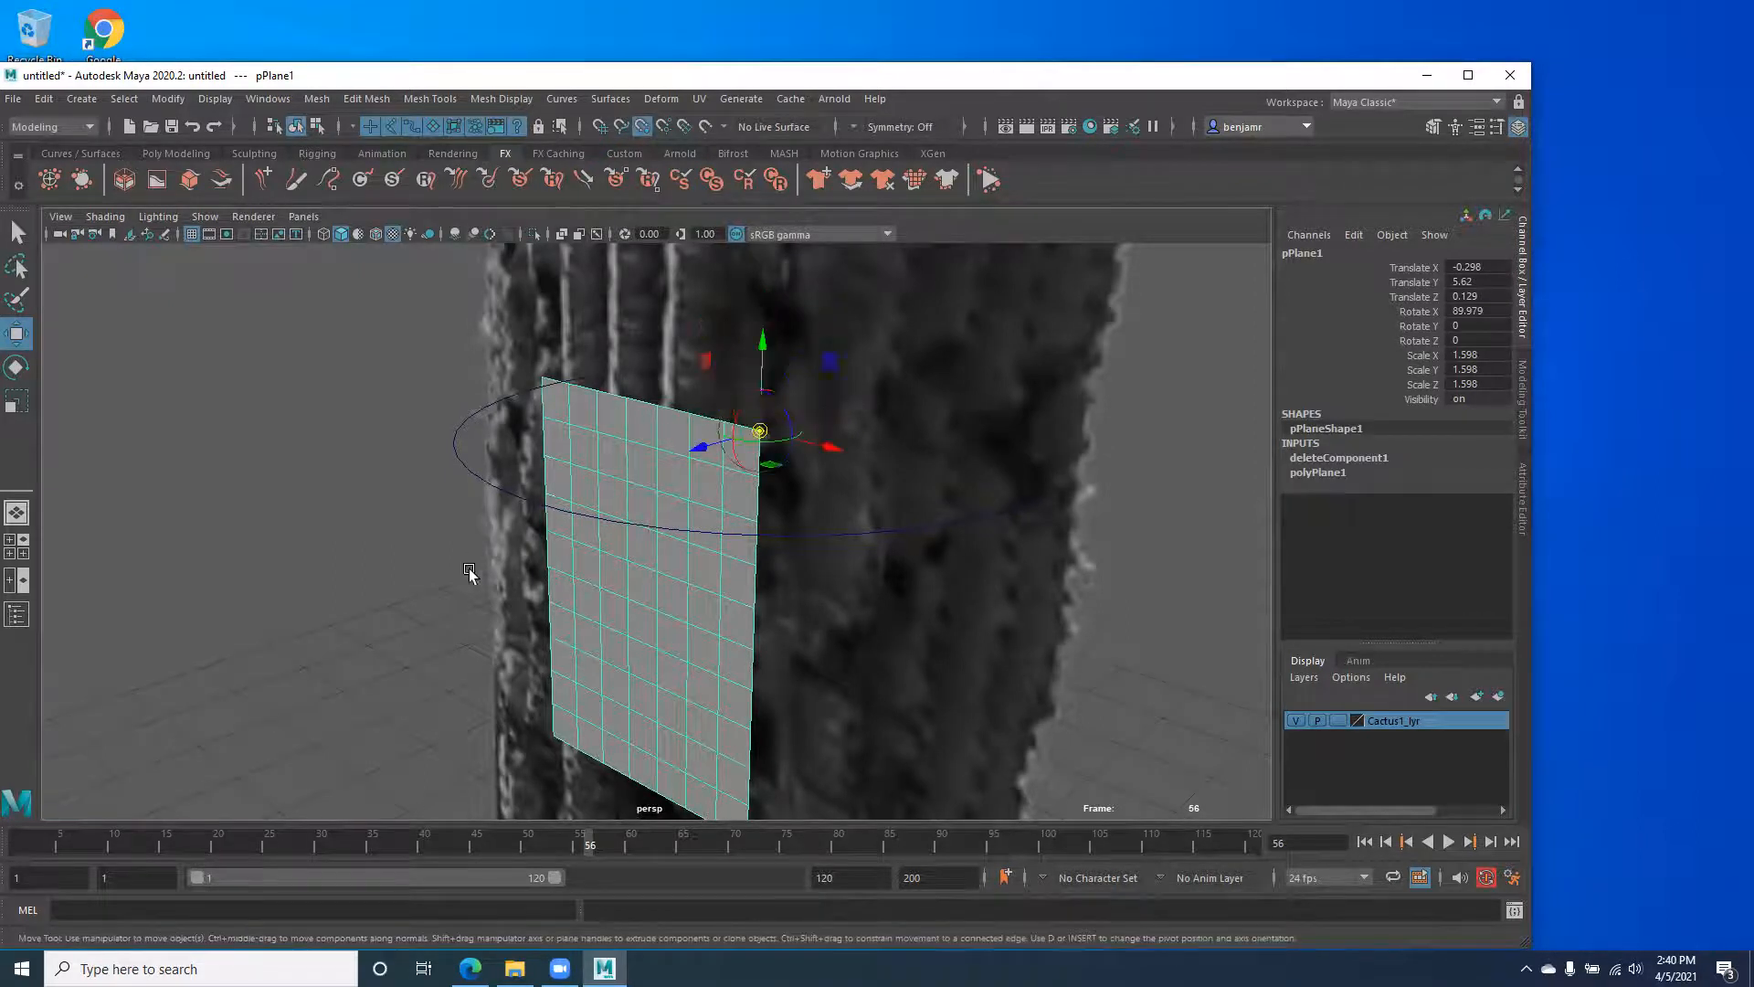
Parent the small plane to the NURBS circle.
{"action": "left_click", "coordinate": [462, 458]}
{"action": "left_click", "coordinate": [553, 515]}
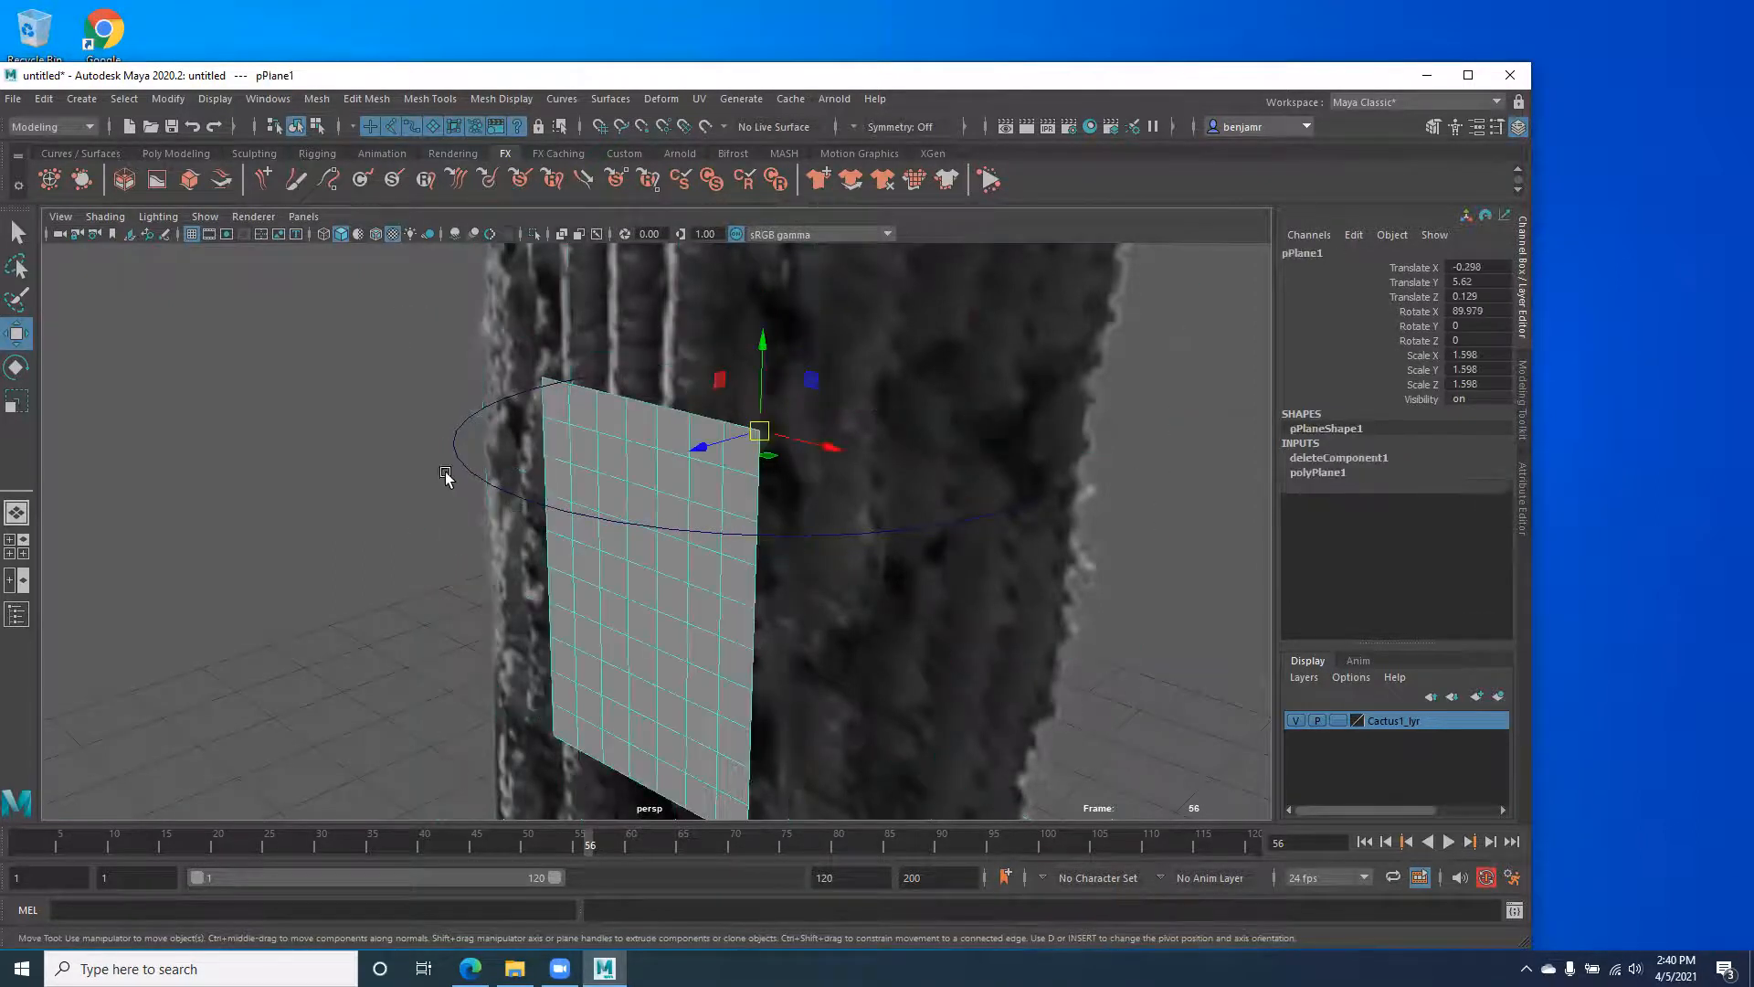
{"action": "left_click", "coordinate": [462, 461]}
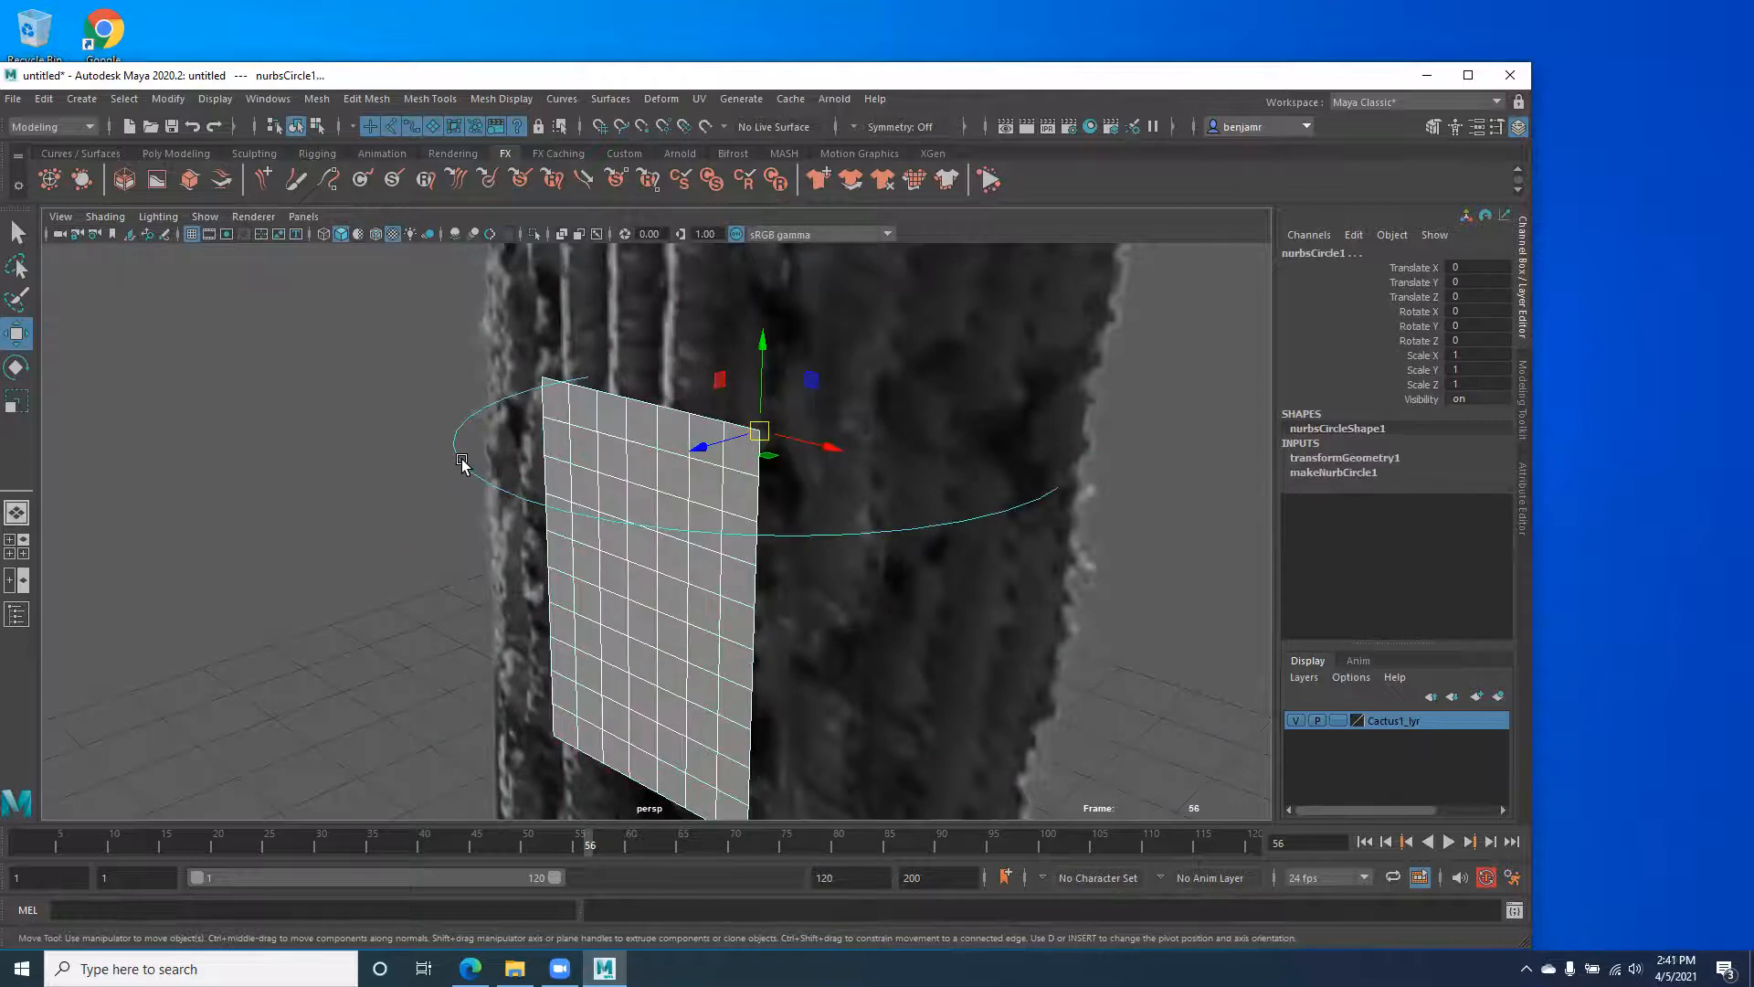
{"action": "key", "text": "p"}
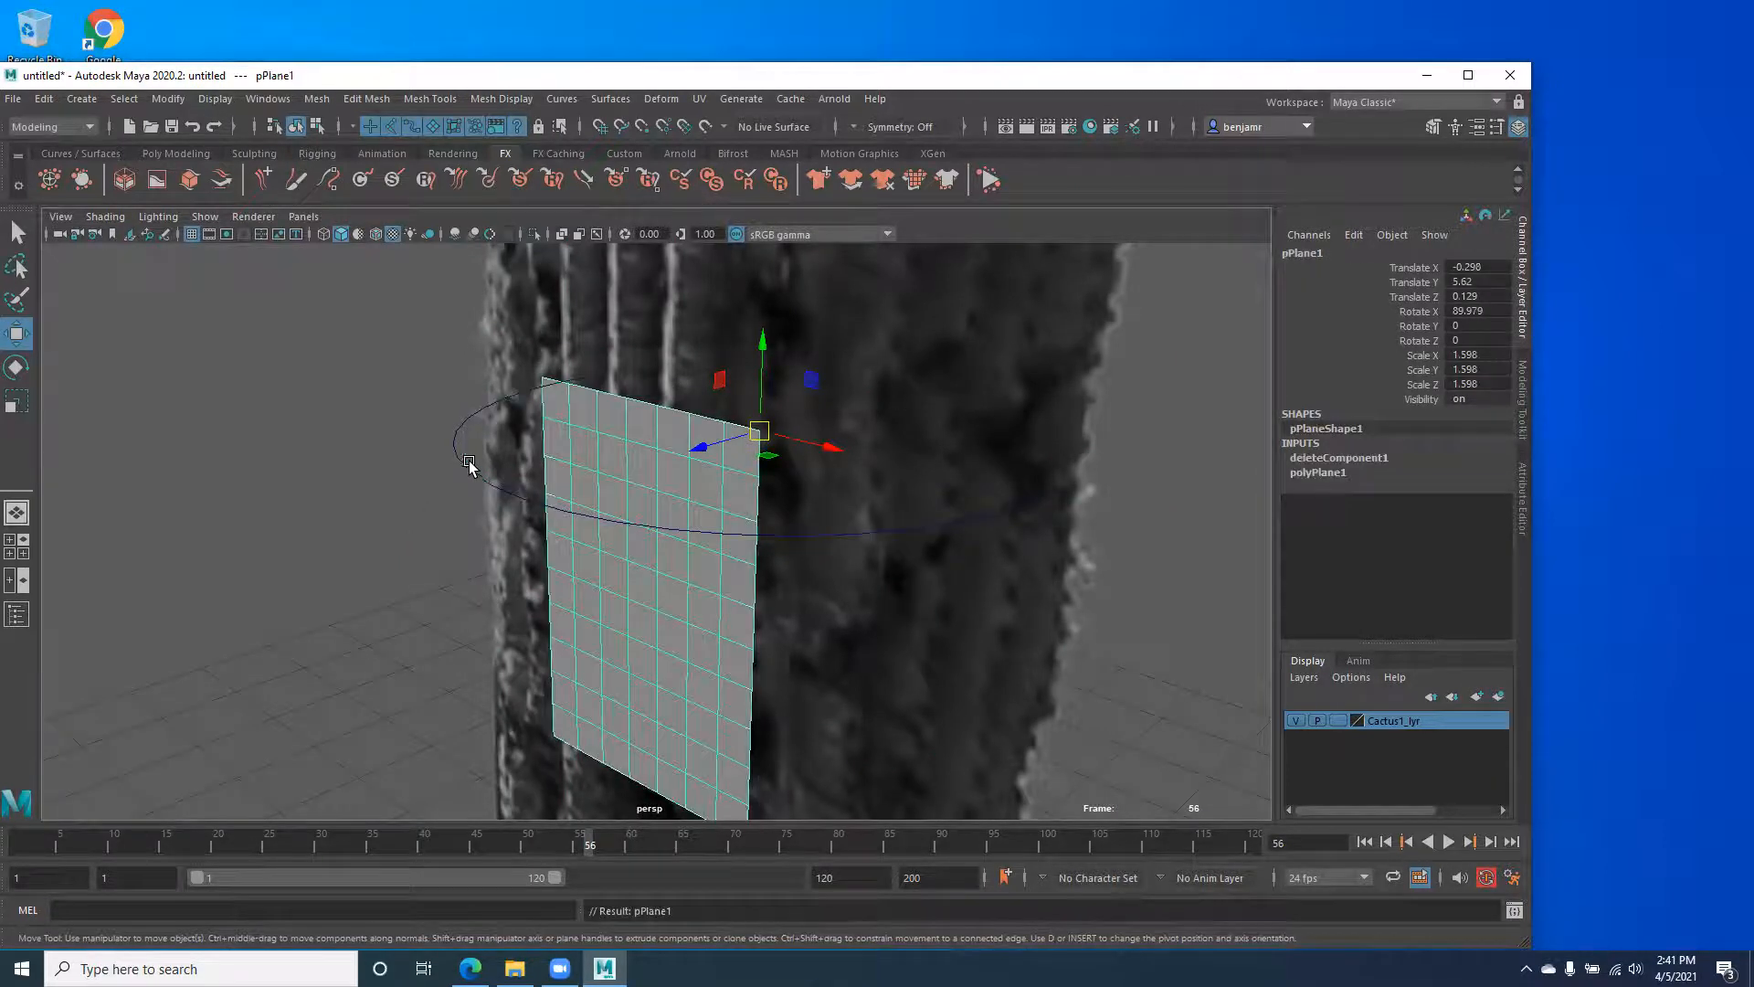
Try rotating the circle about 8.1 degrees around Z with the plane attached, and undo the rotation.
{"action": "left_click", "coordinate": [478, 482]}
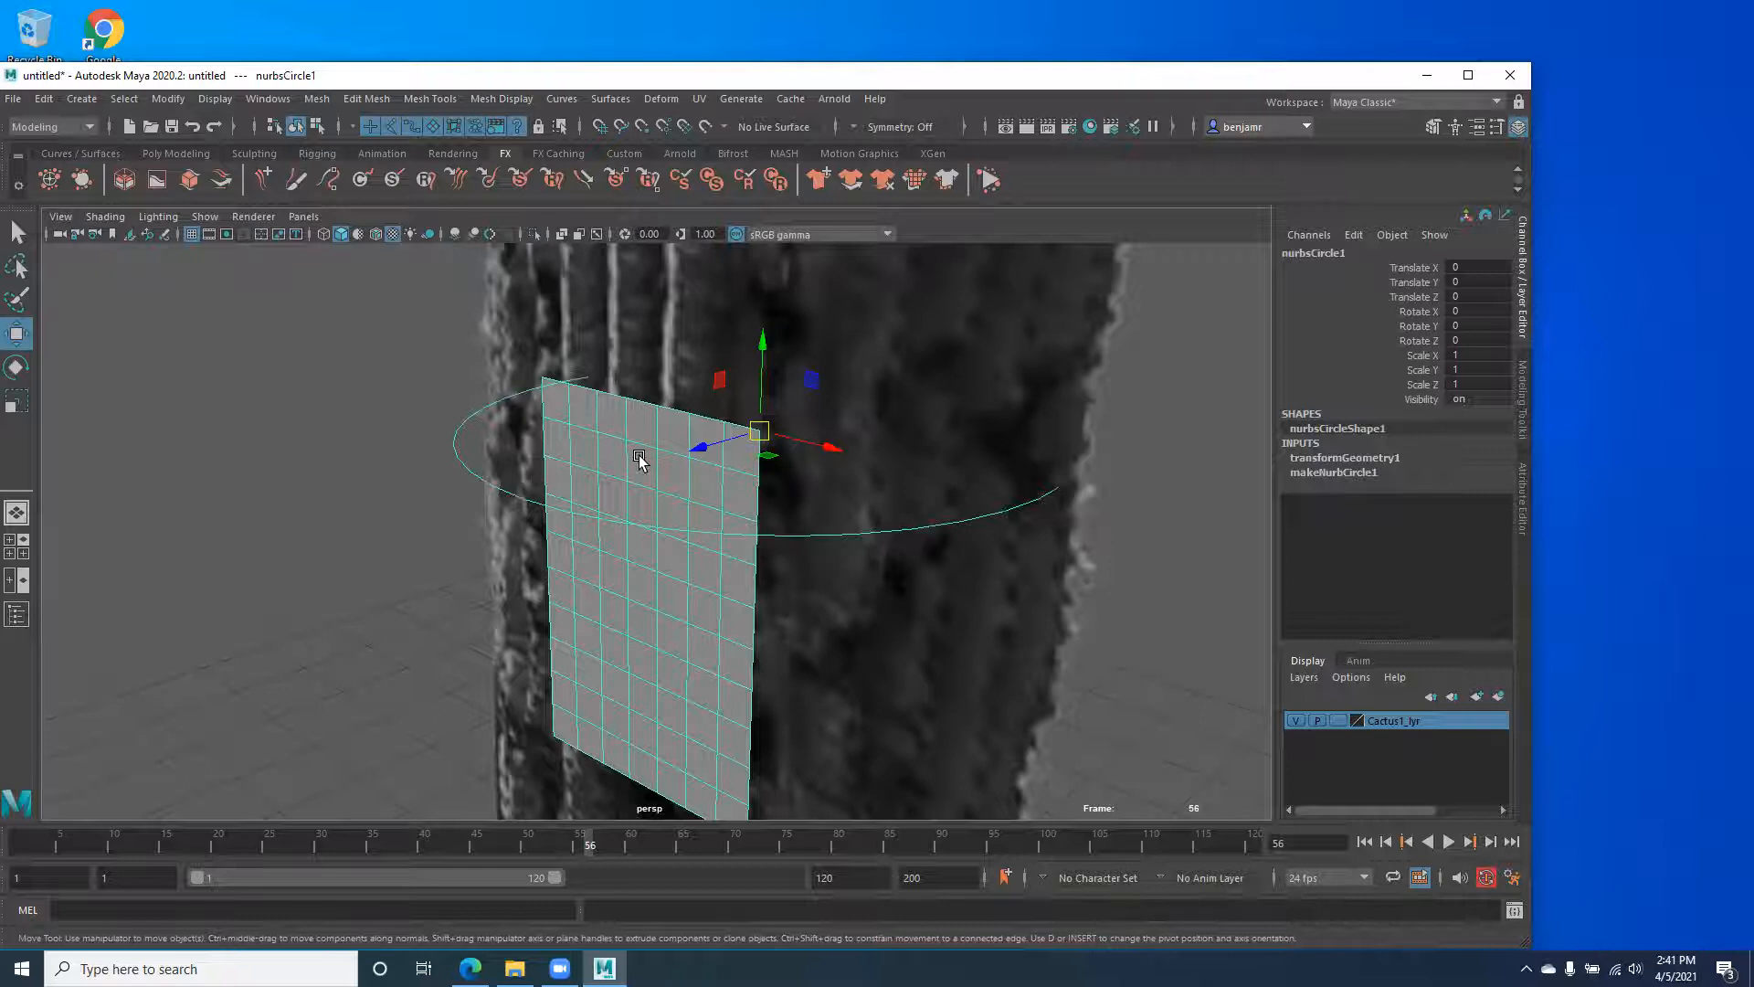
{"action": "key", "text": "e"}
{"action": "left_click_drag", "start_coordinate": [786, 362], "coordinate": [748, 377]}
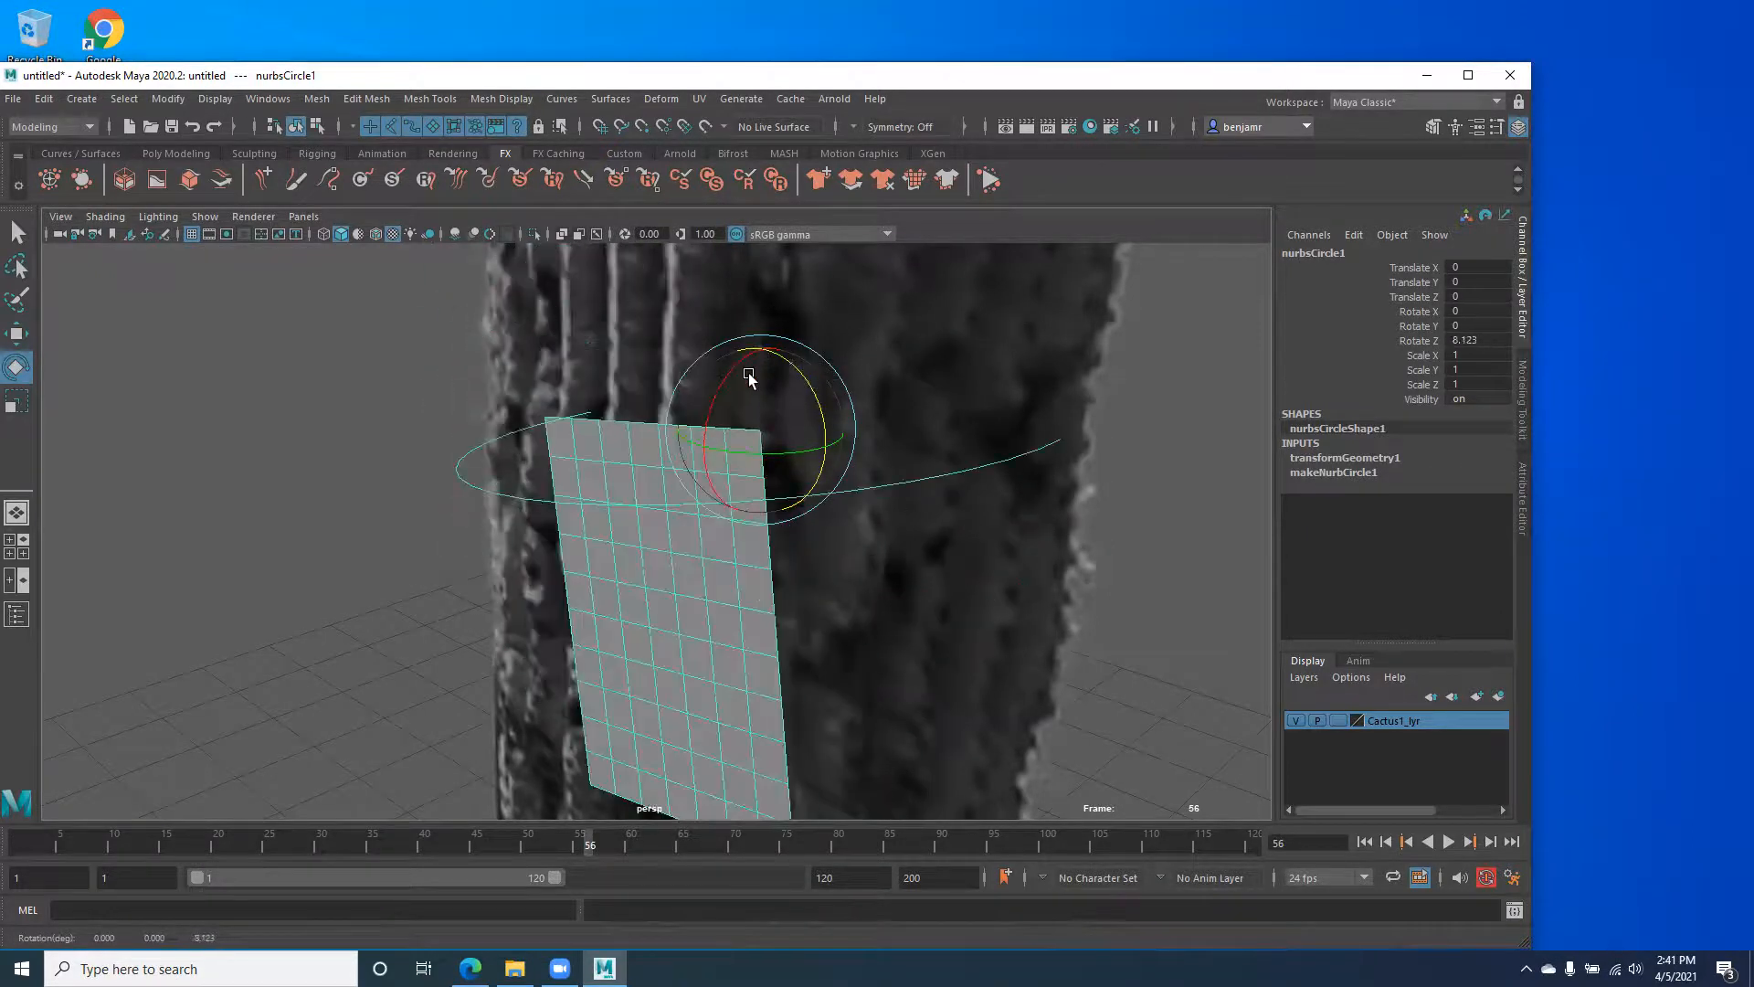
{"action": "key", "text": "ctrl+z"}
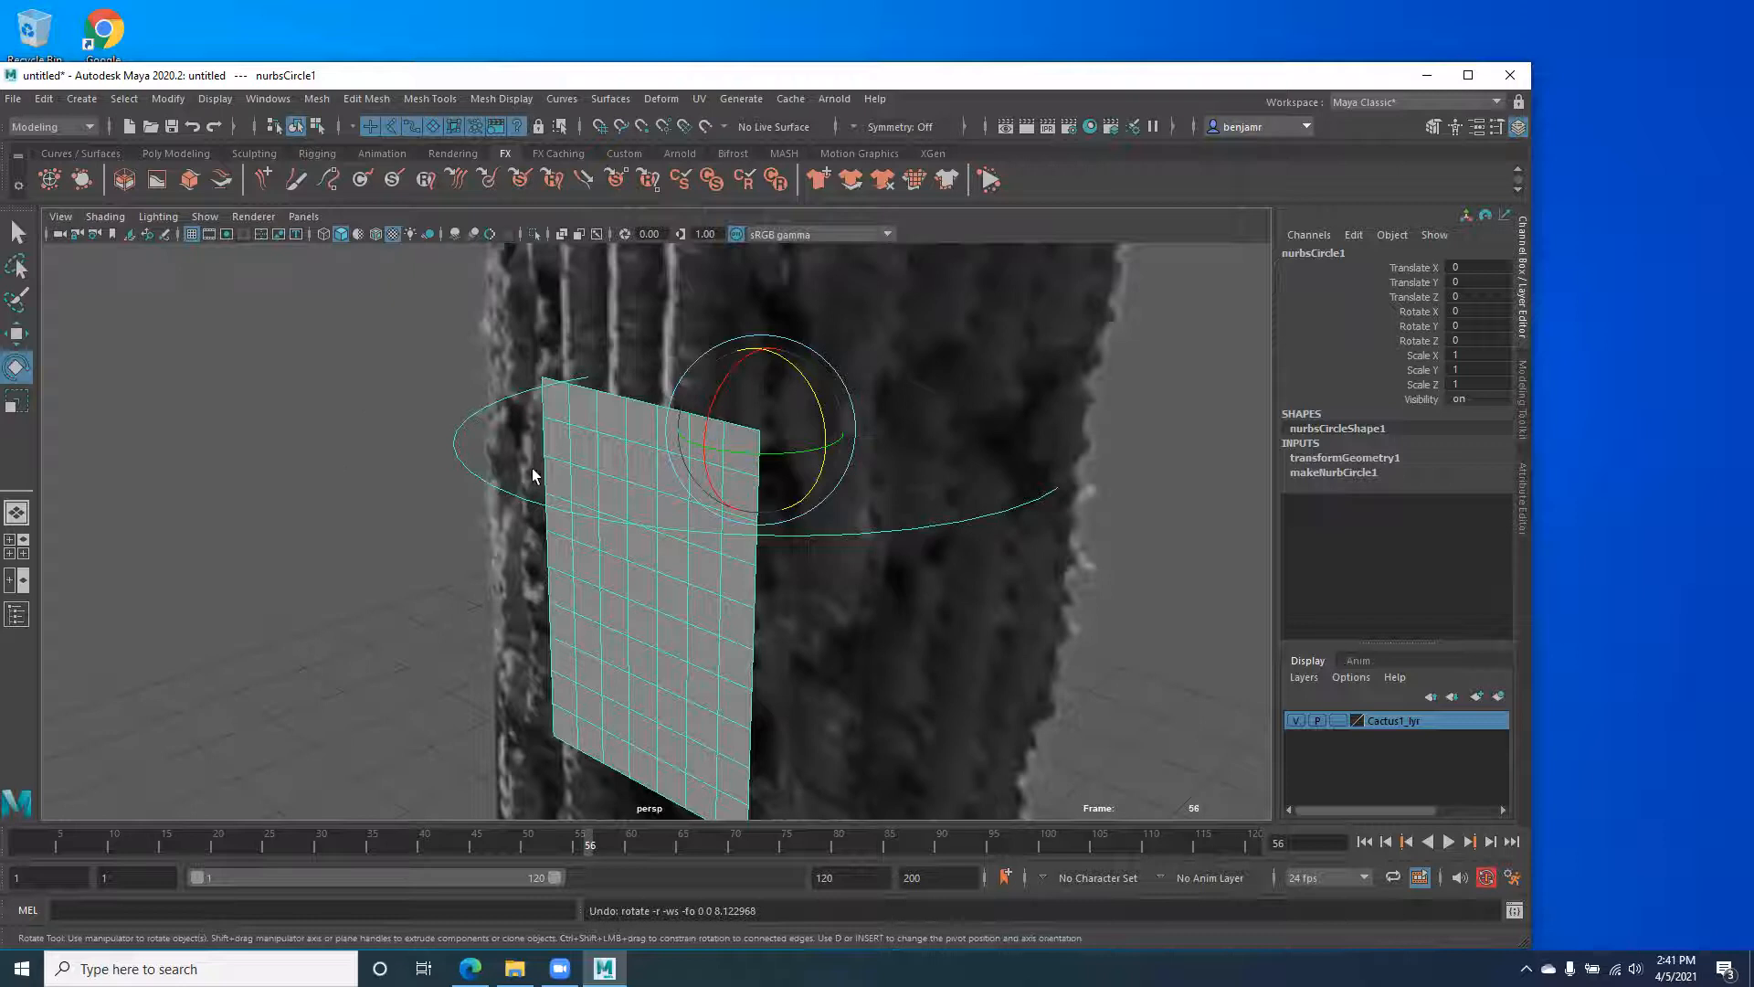
Group the NURBS circle together with its attached plane and open the group's name for editing.
{"action": "key", "text": "ctrl+g"}
{"action": "double_click", "coordinate": [1309, 254]}
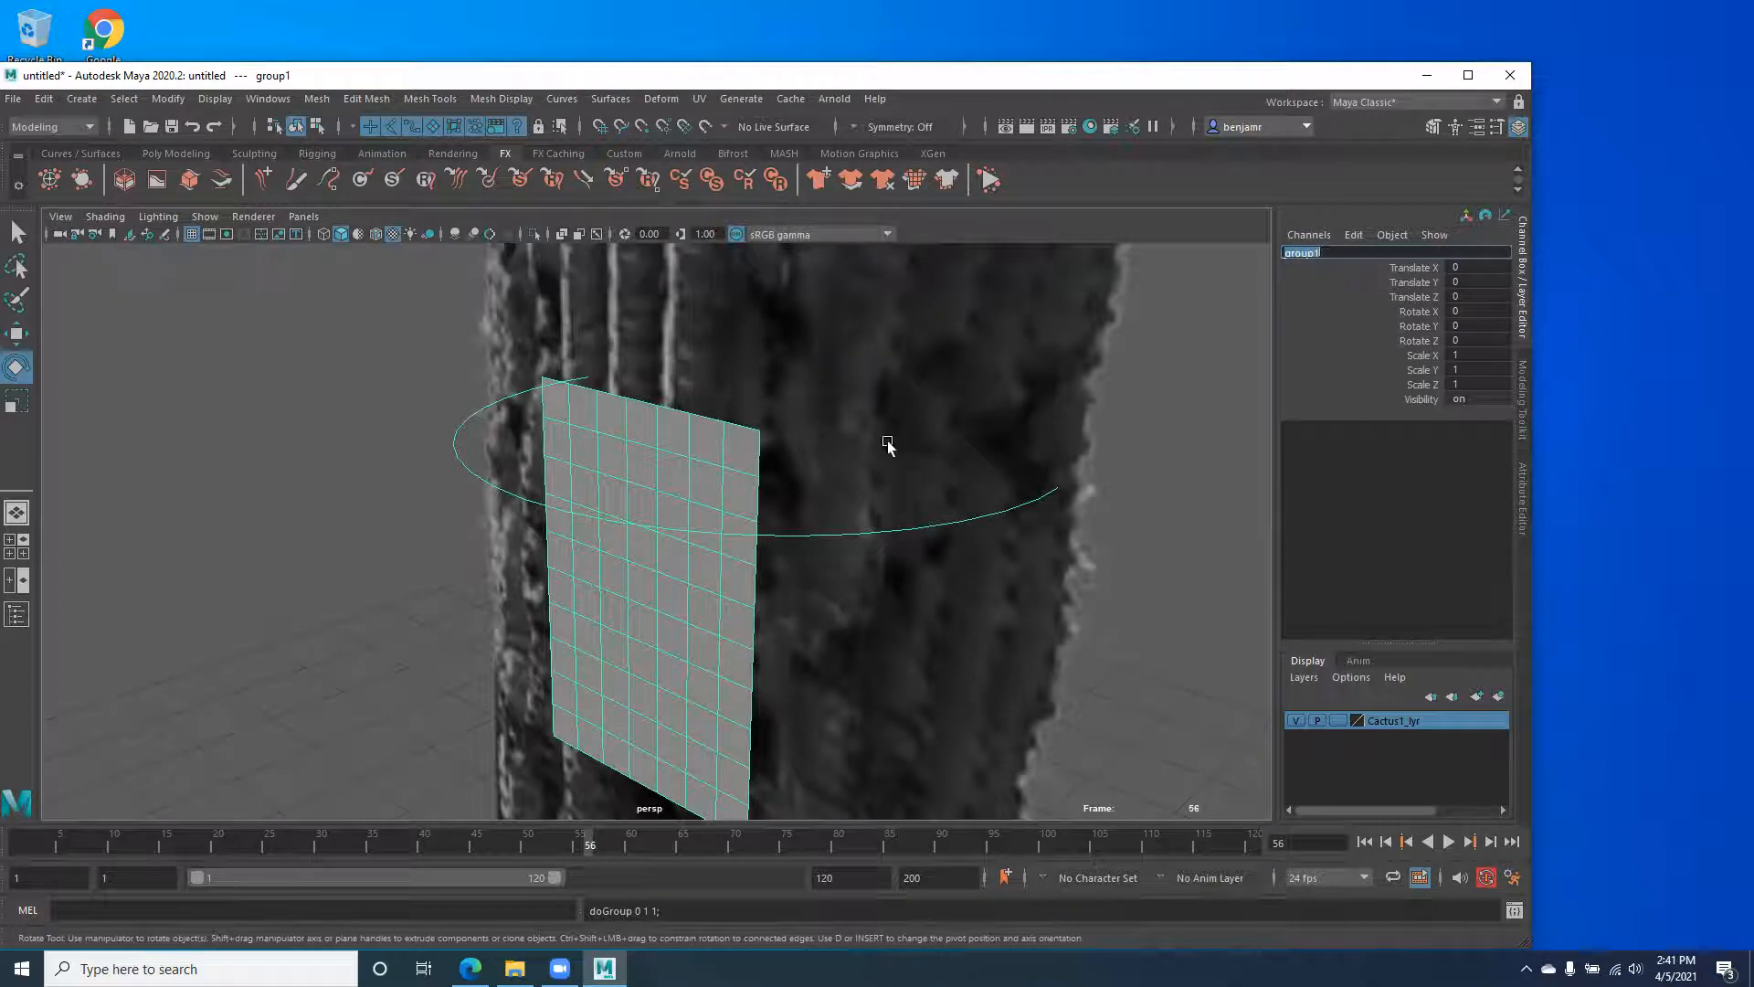
{"action": "left_click", "coordinate": [433, 471]}
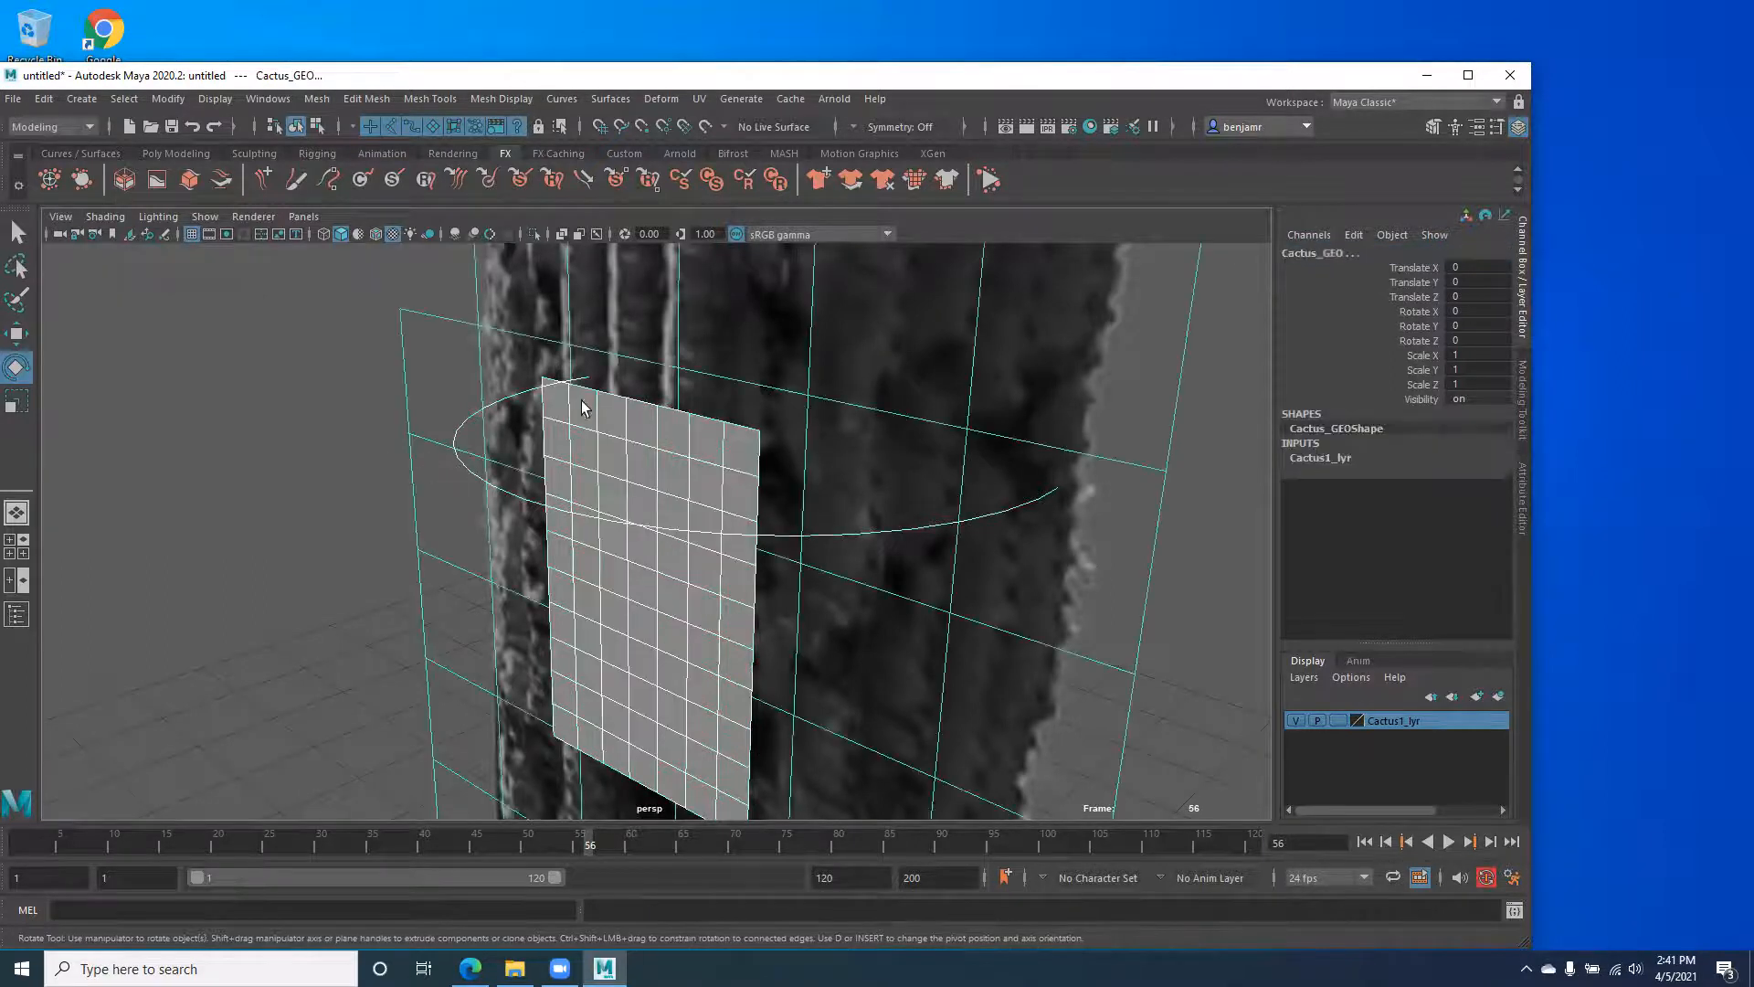
{"action": "left_click", "coordinate": [480, 477]}
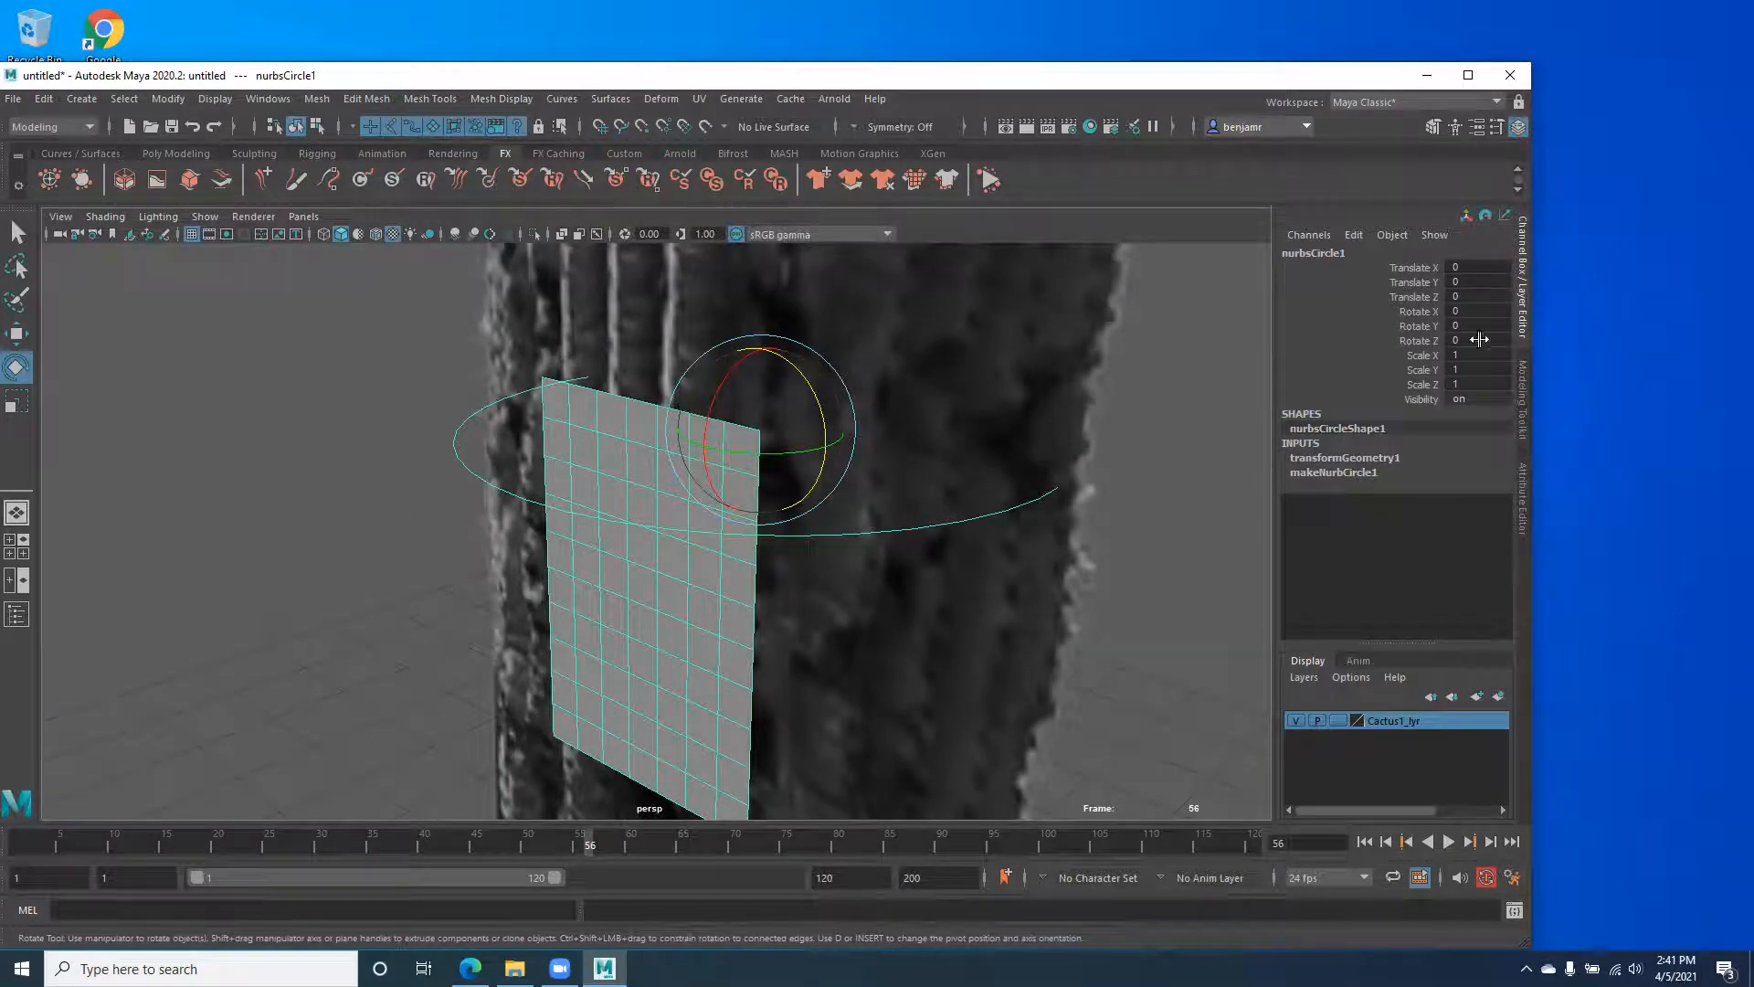
{"action": "key", "text": "ctrl+g"}
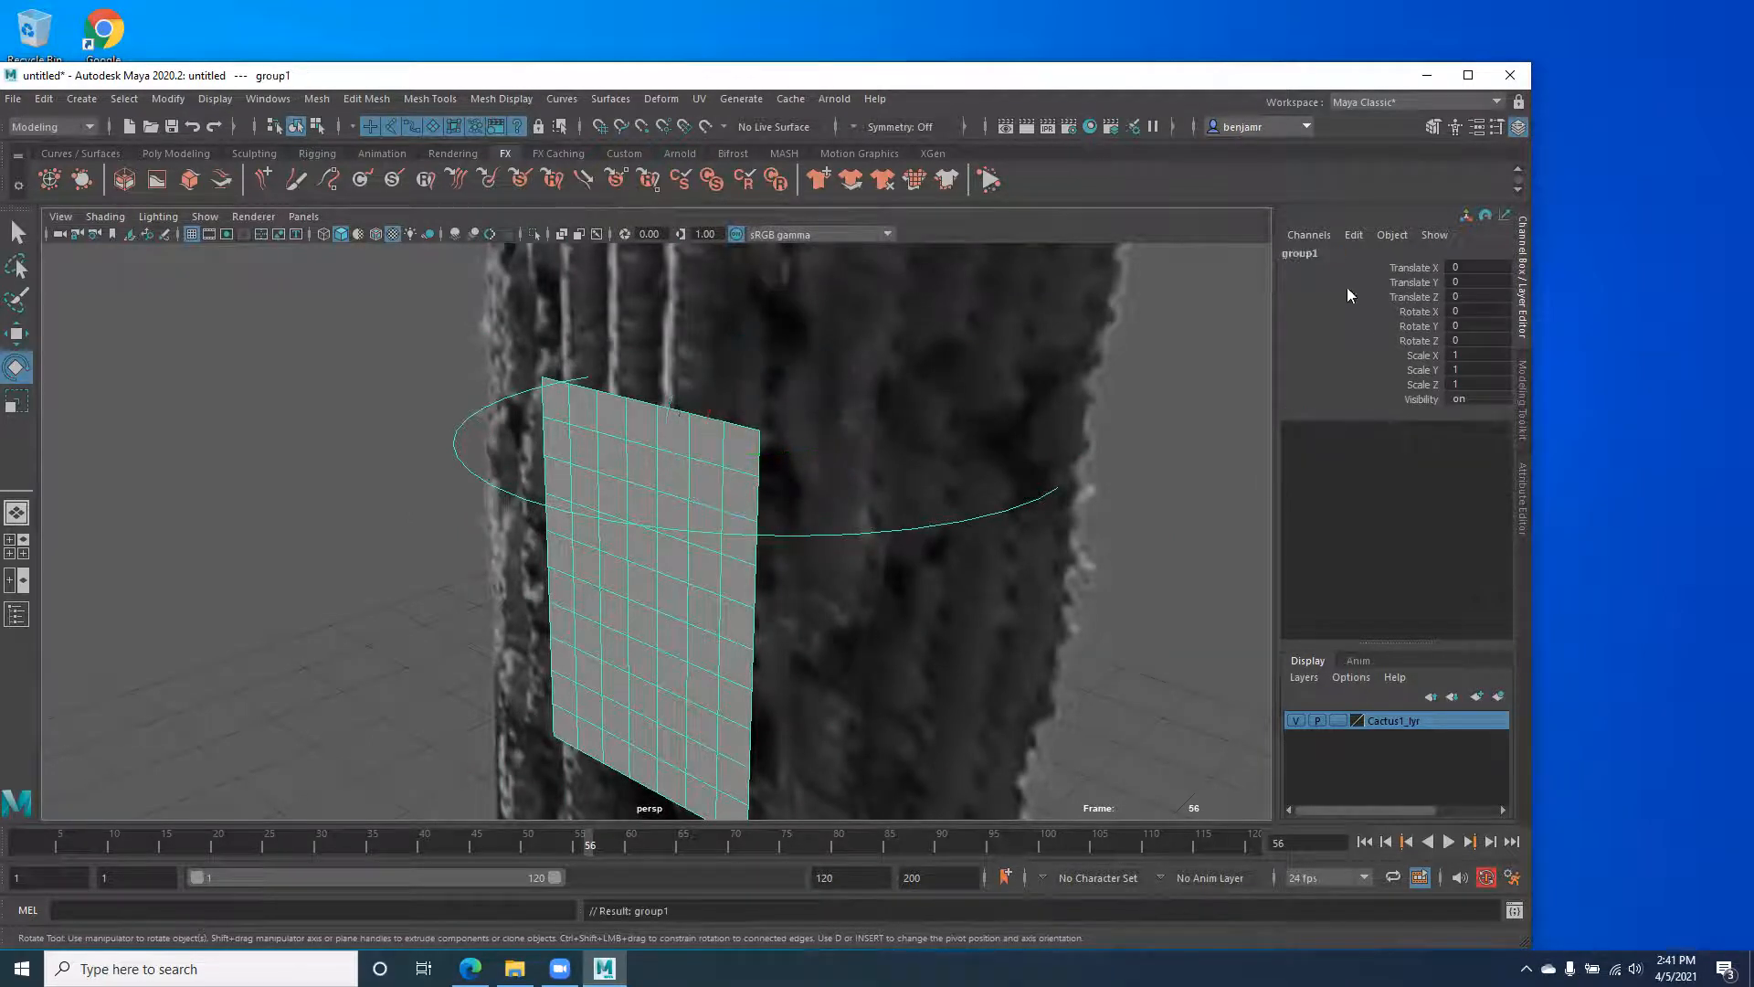
{"action": "scroll", "coordinate": [535, 583], "scroll_direction": "down", "scroll_amount": 6}
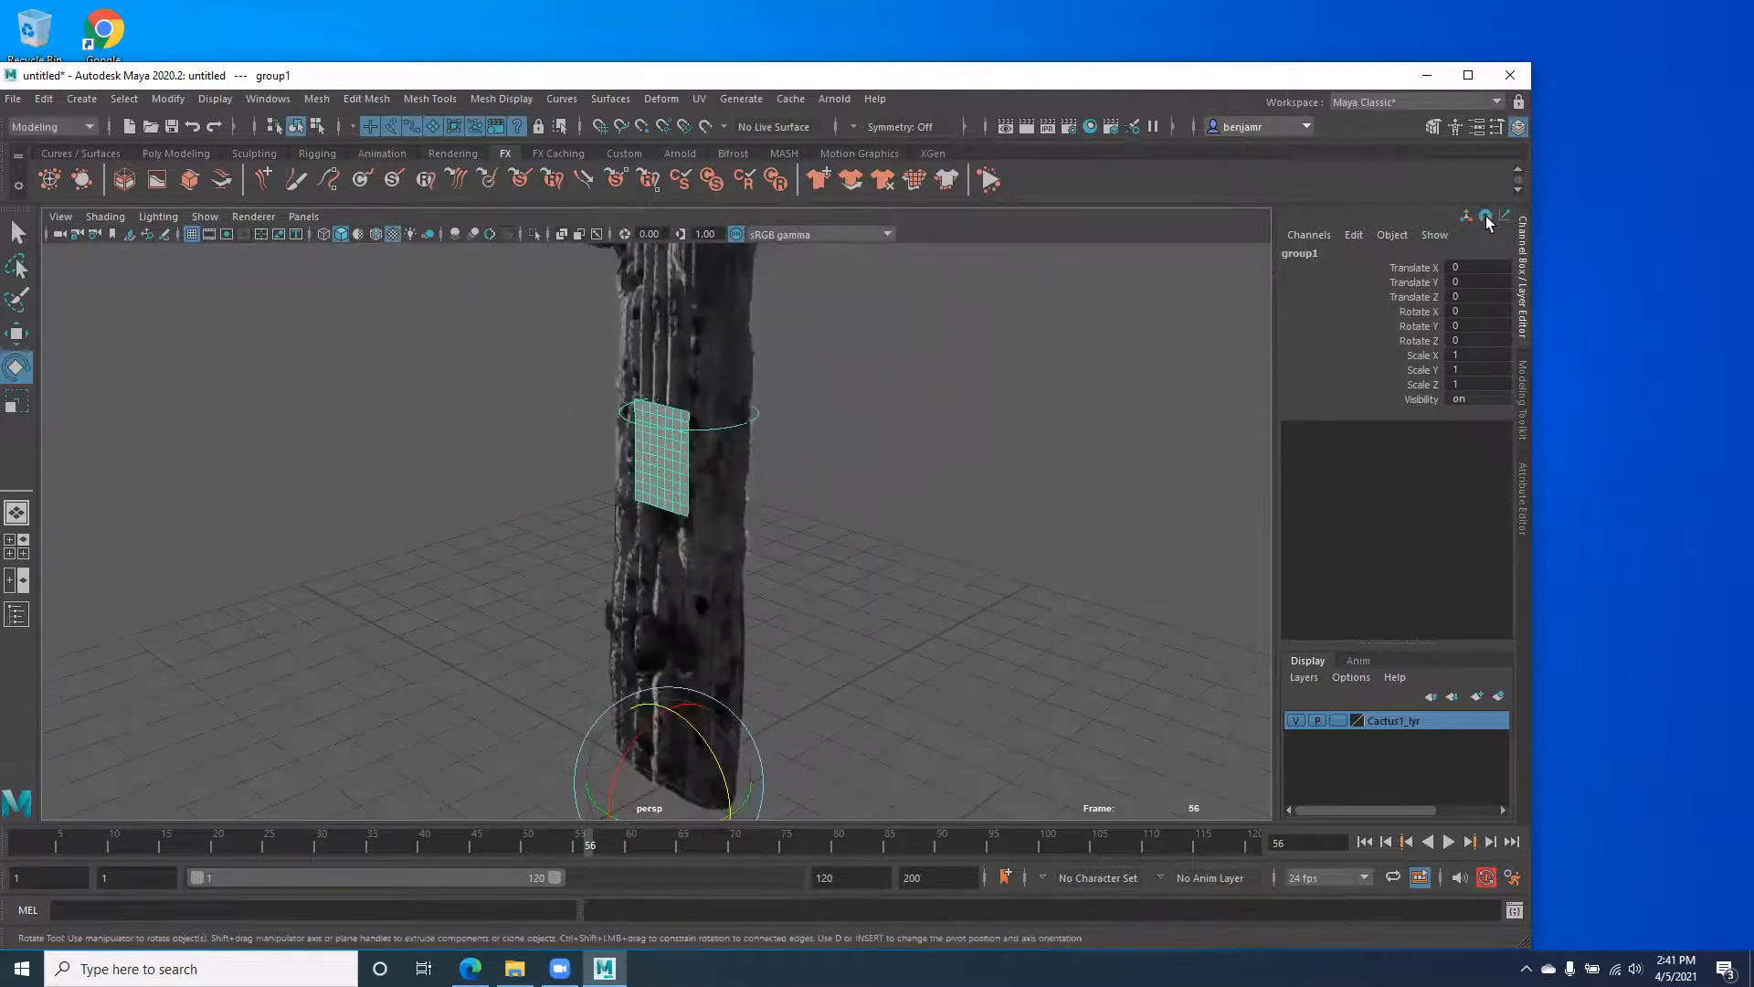
{"action": "double_click", "coordinate": [1295, 252]}
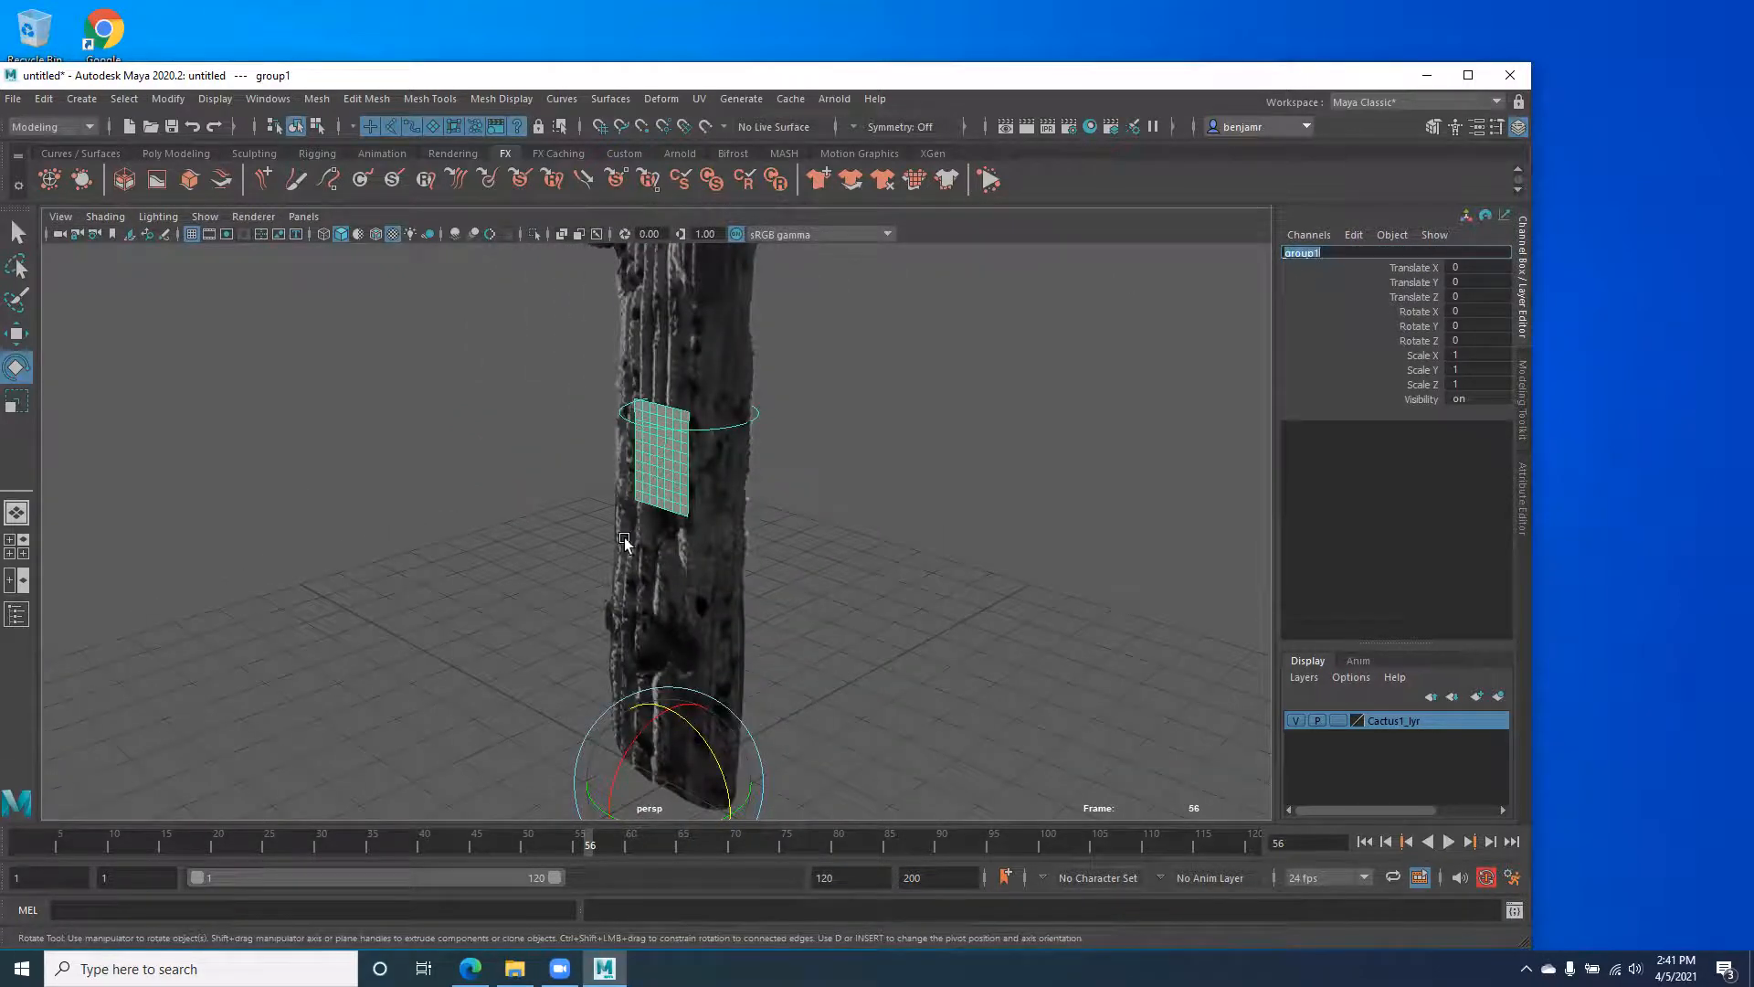
{"action": "left_click", "coordinate": [452, 528]}
Try rotating the cactus about -2.7 degrees around Z, check the circle and plane, and undo the rotation.
{"action": "scroll", "coordinate": [535, 507], "scroll_direction": "up", "scroll_amount": 5}
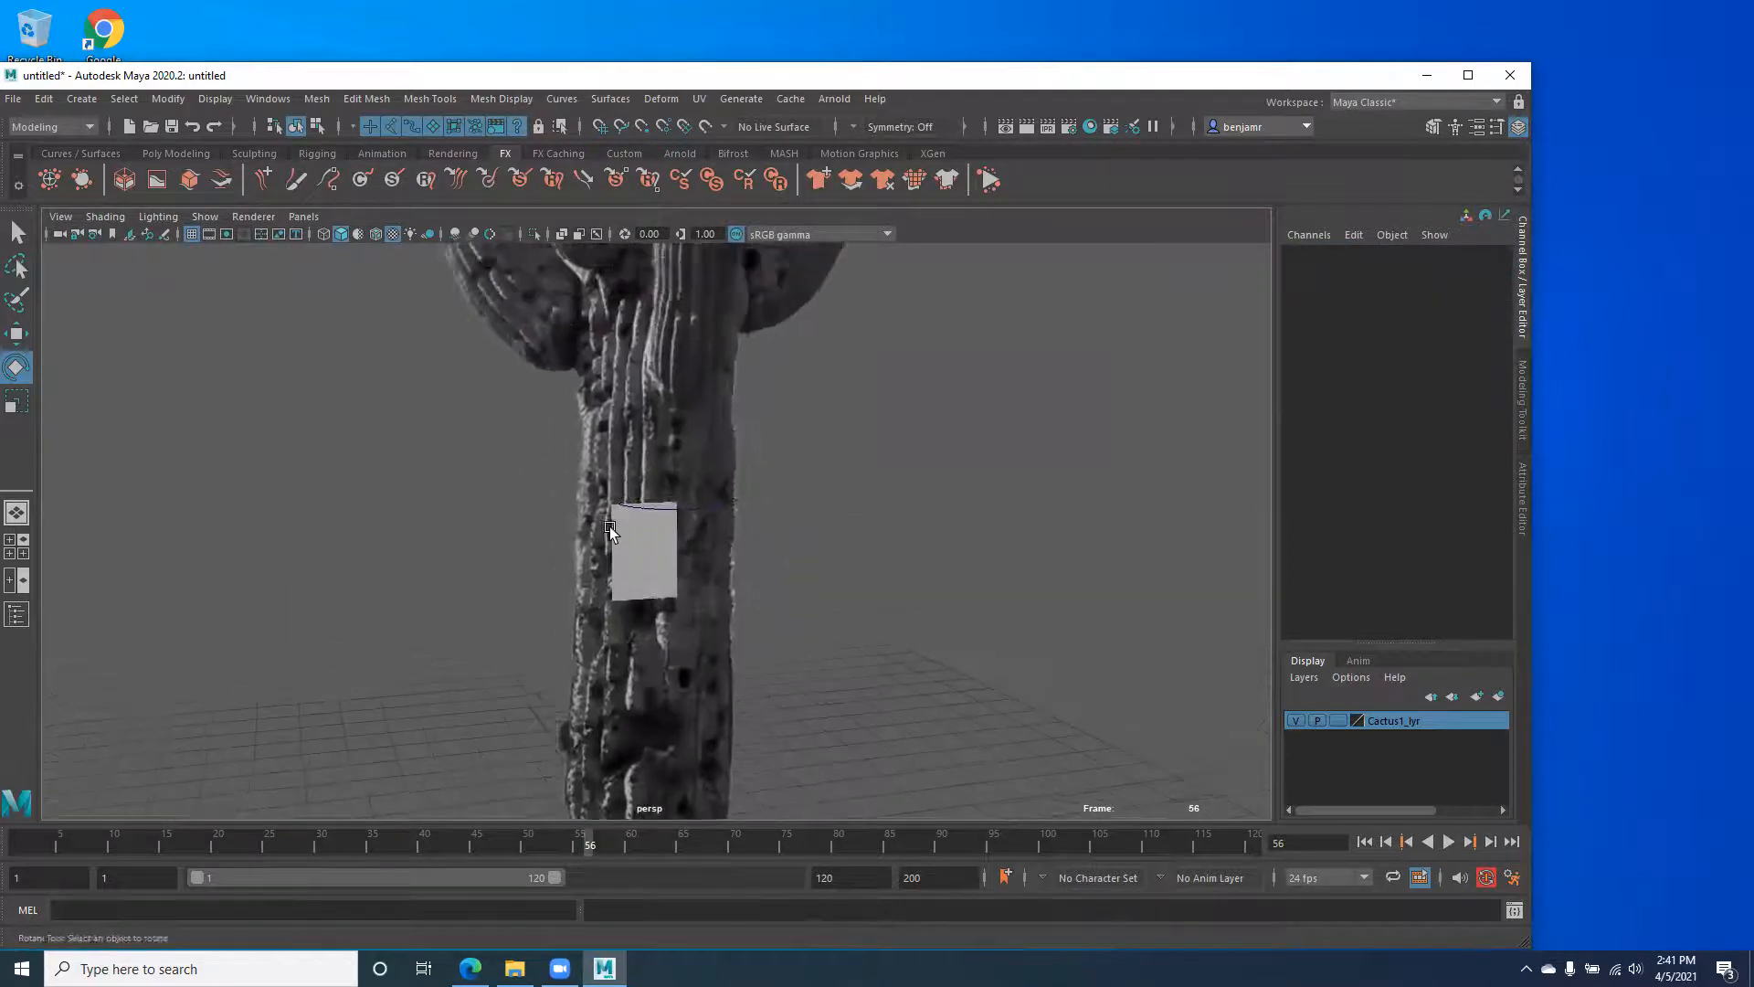
{"action": "scroll", "coordinate": [611, 530], "scroll_direction": "down", "scroll_amount": 5}
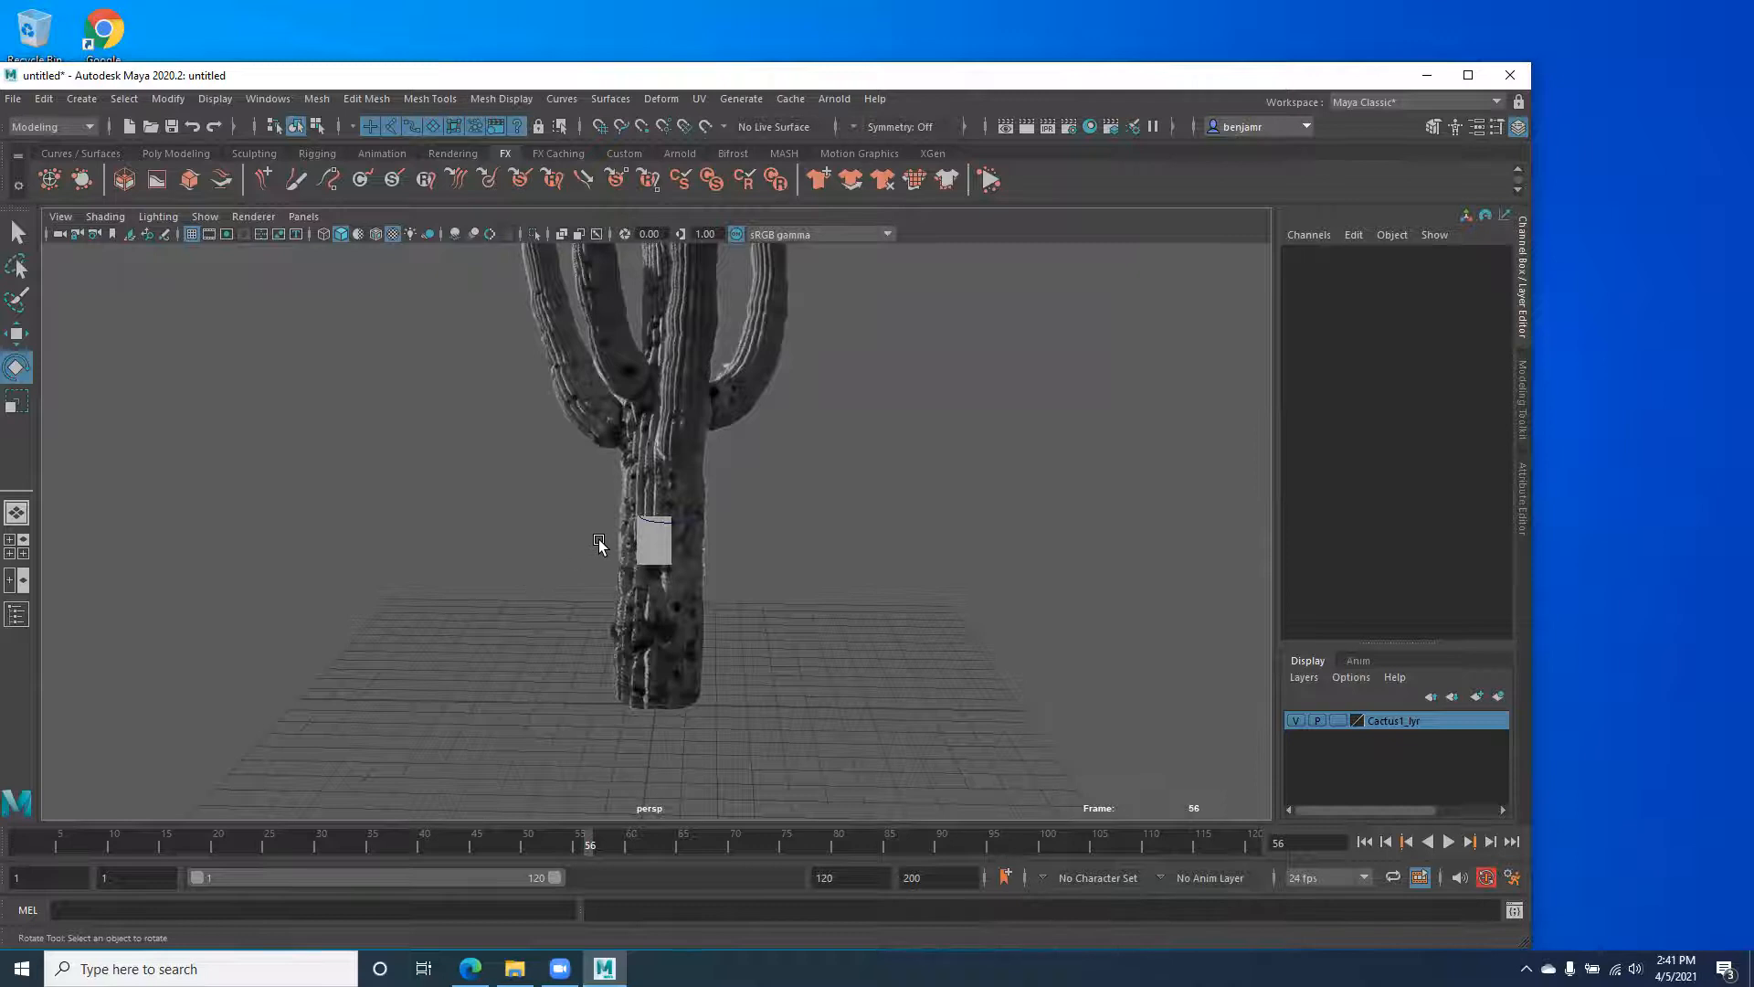
{"action": "scroll", "coordinate": [603, 553], "scroll_direction": "down", "scroll_amount": 4}
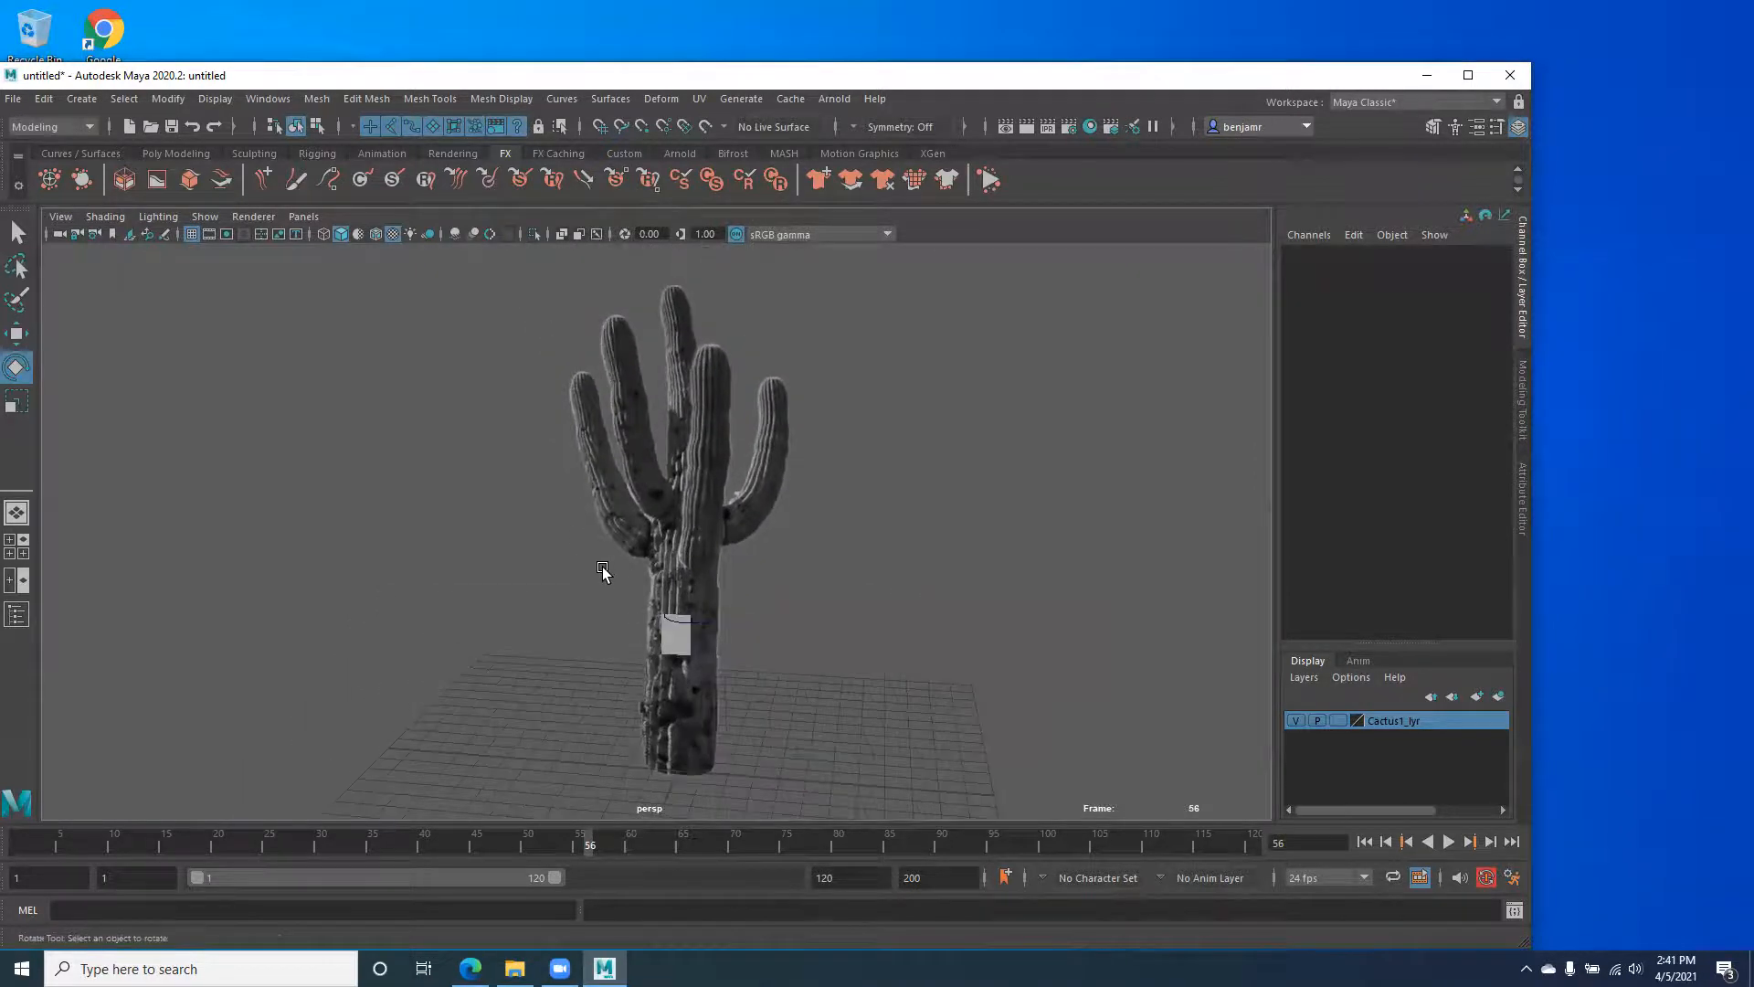
{"action": "left_click", "coordinate": [615, 521]}
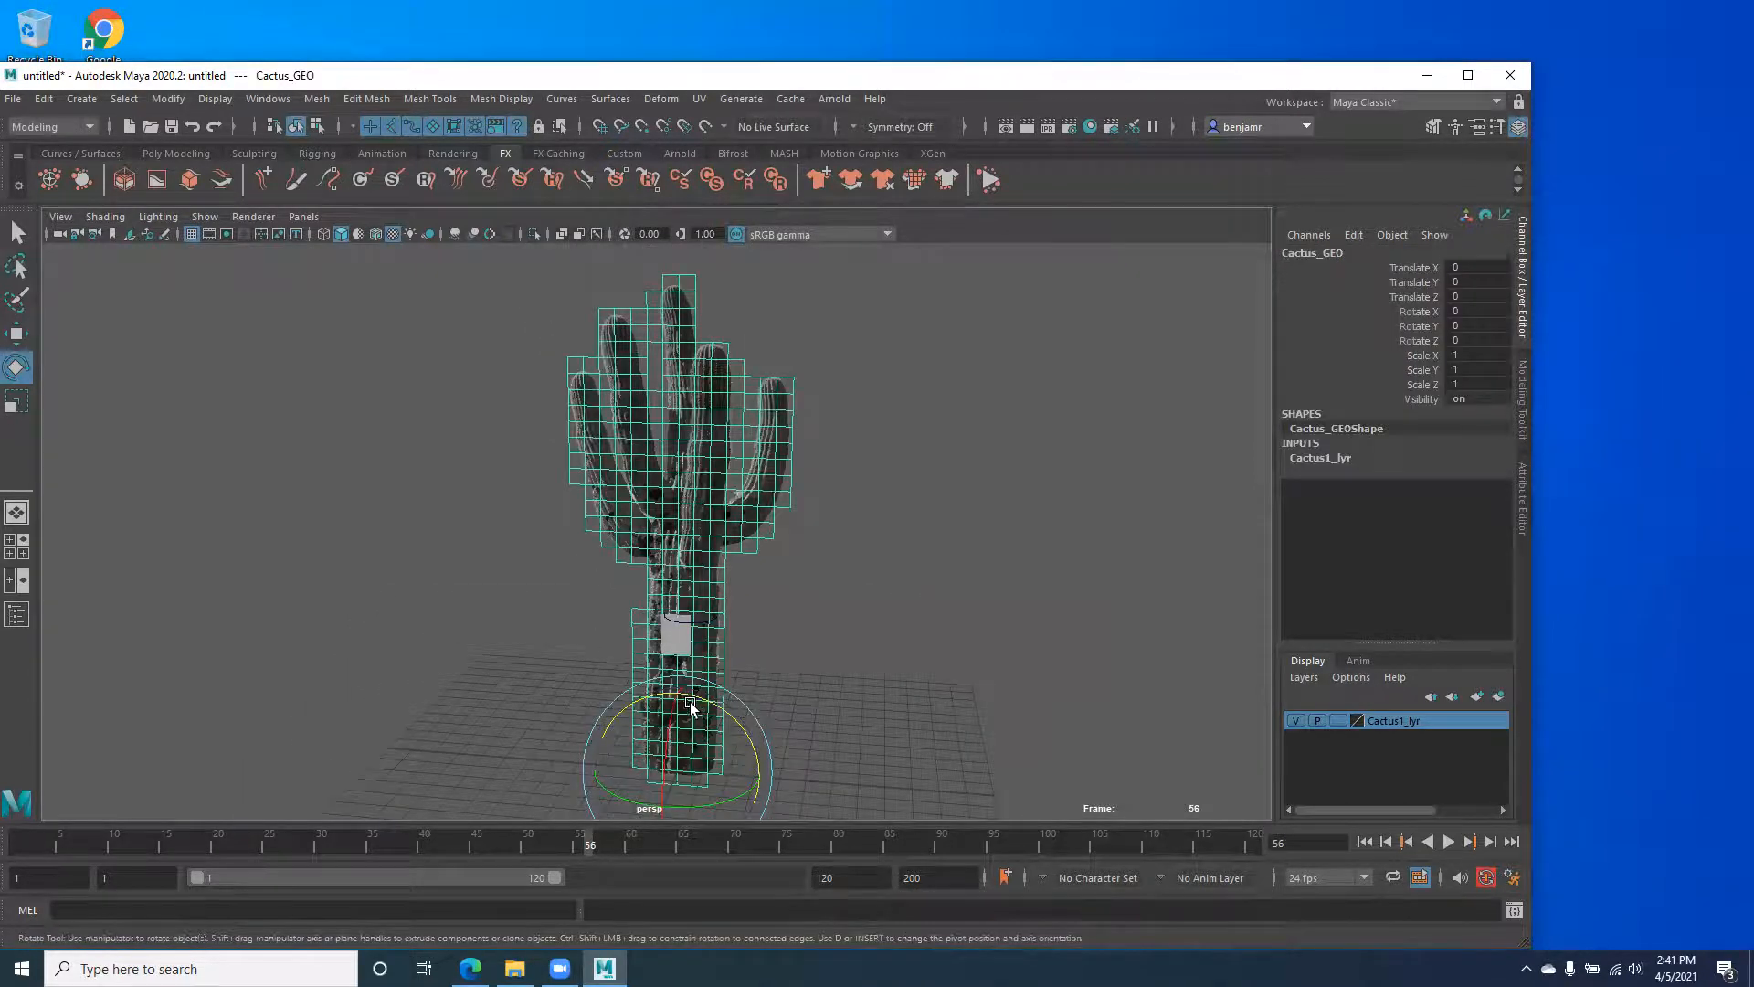
{"action": "left_click_drag", "start_coordinate": [699, 697], "coordinate": [627, 751]}
{"action": "left_click", "coordinate": [667, 644]}
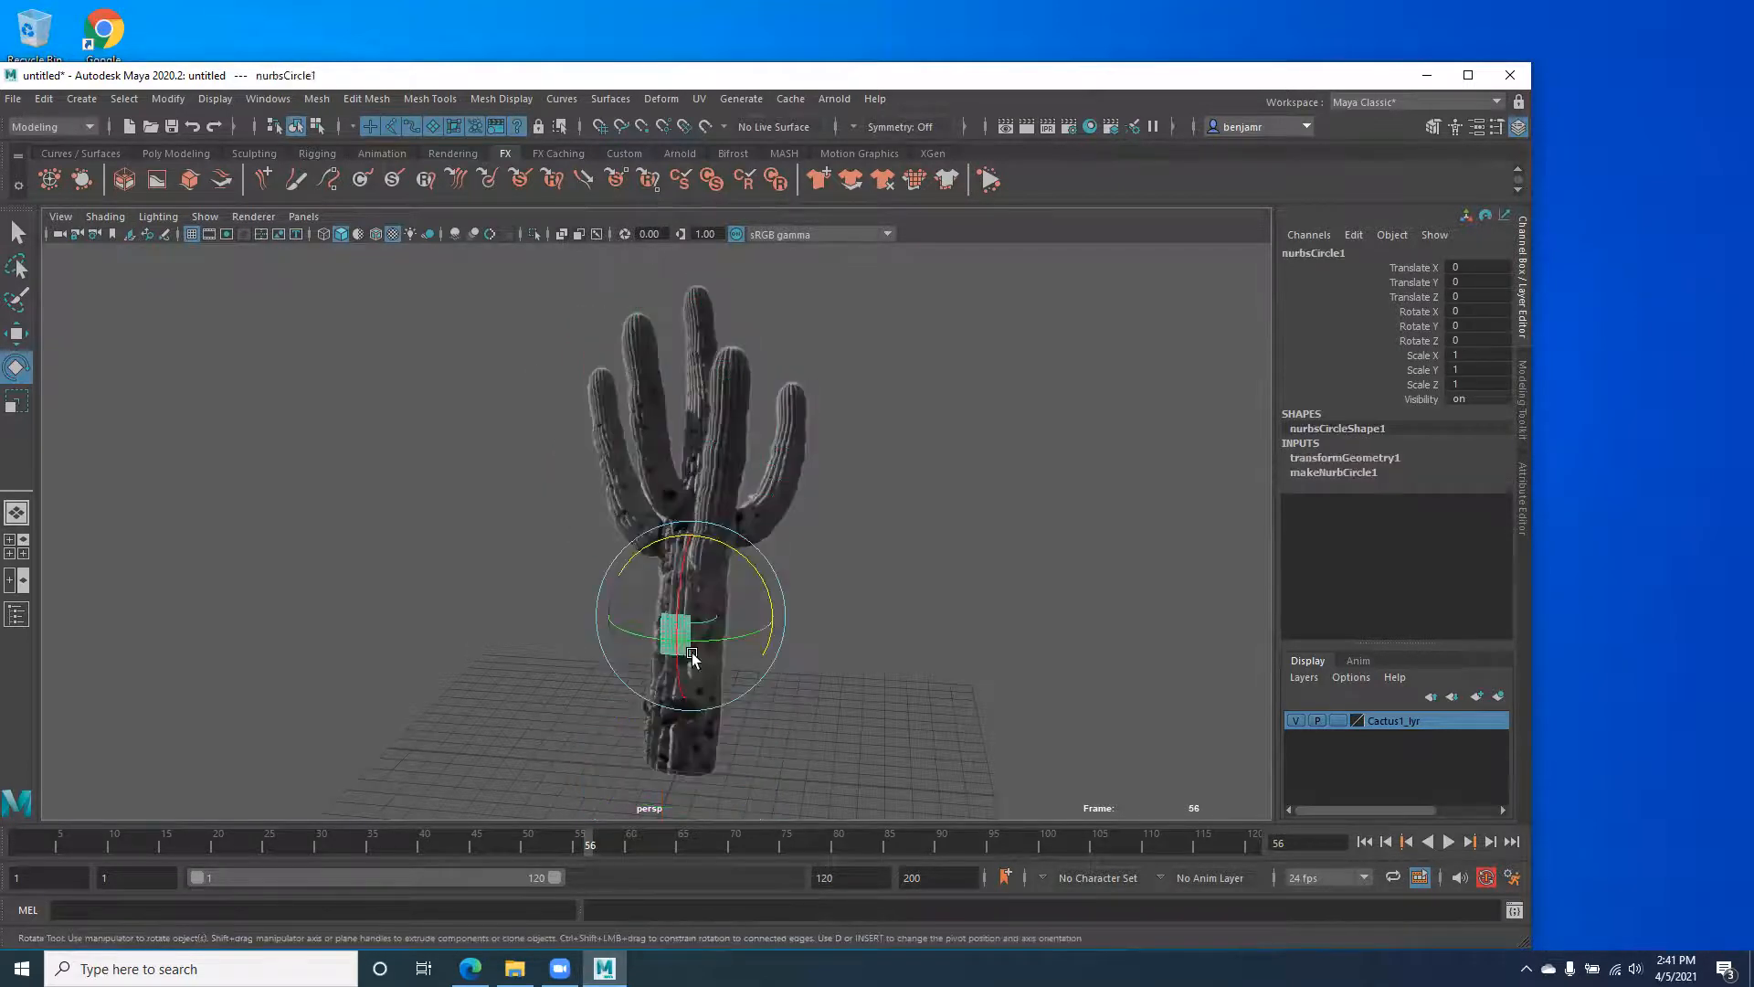
{"action": "left_click", "coordinate": [556, 686]}
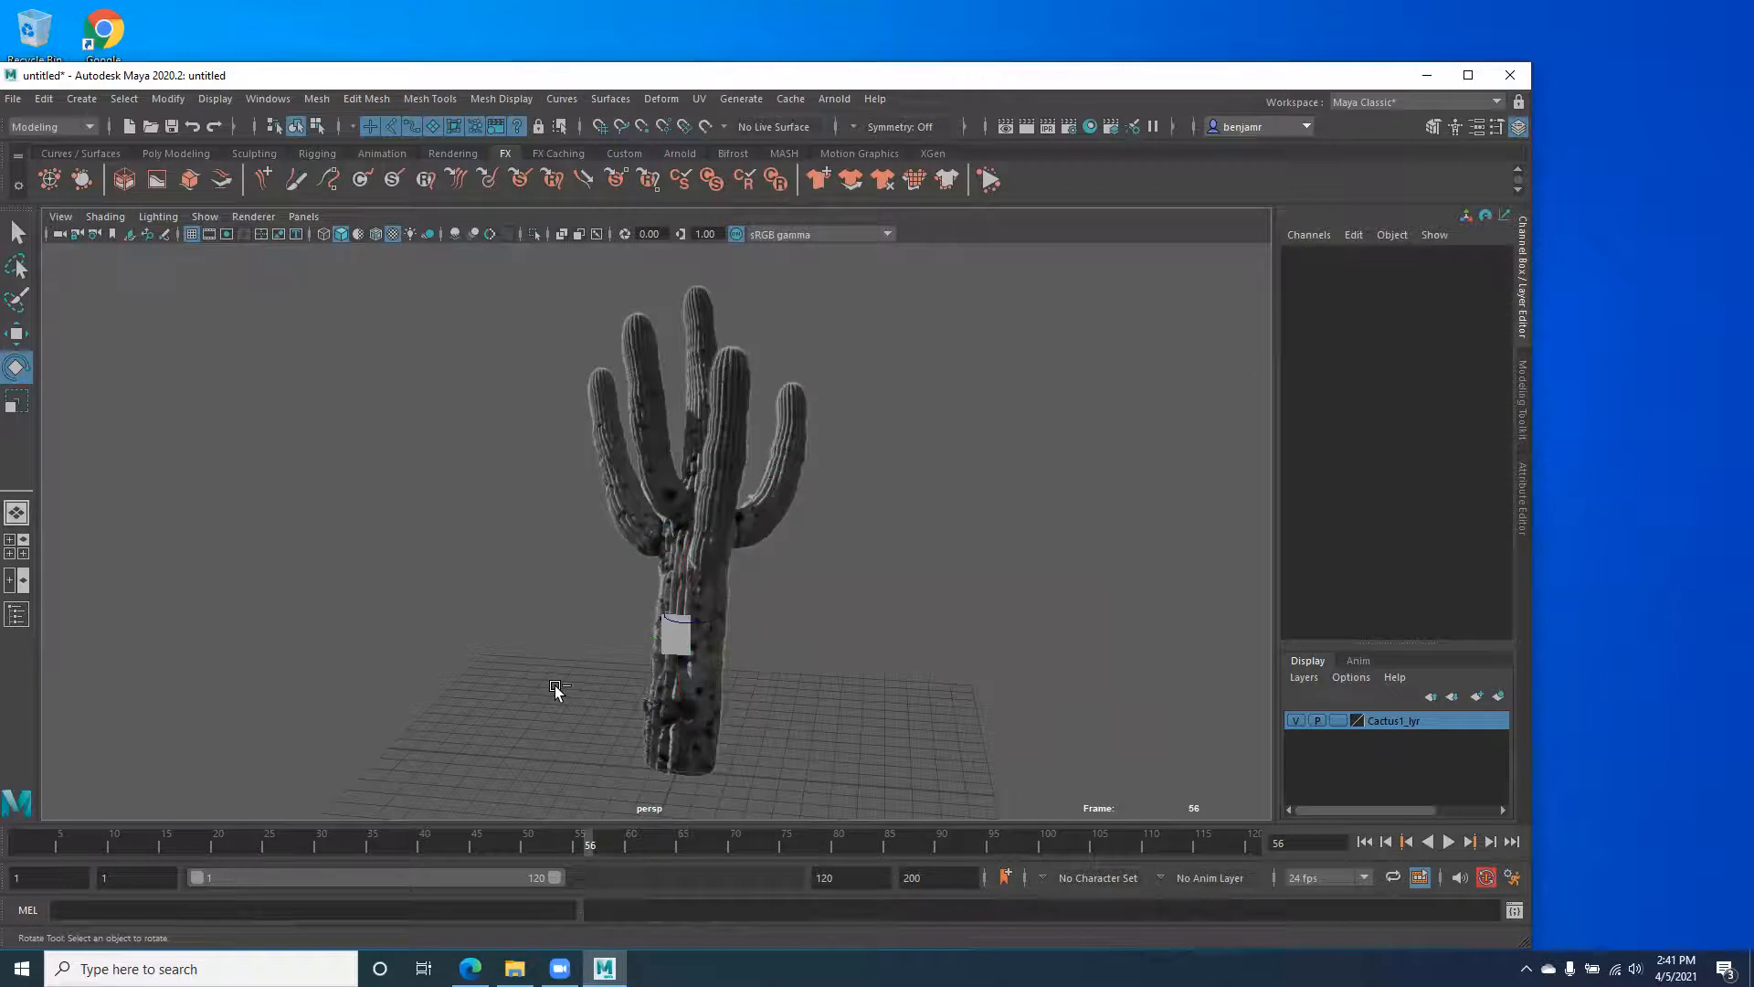
{"action": "key", "text": "ctrl+z"}
{"action": "key", "text": "ctrl+z"}
{"action": "key", "text": "ctrl+z"}
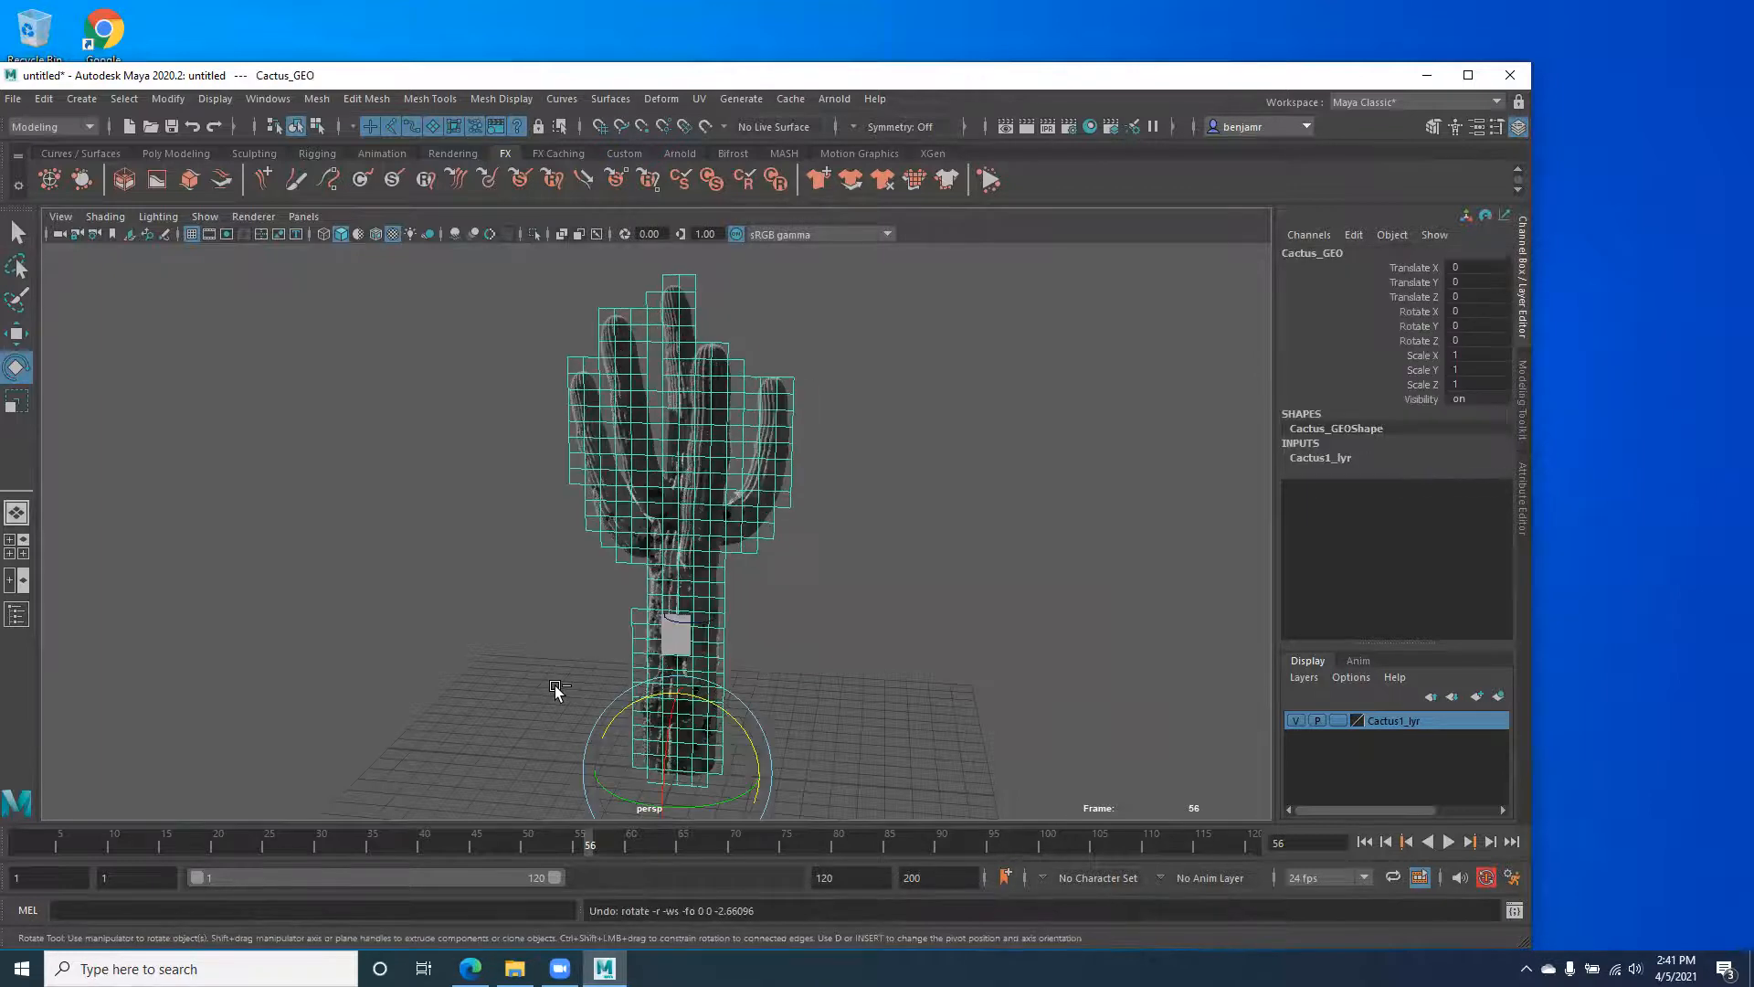
{"action": "left_click", "coordinate": [500, 397]}
{"action": "left_click_drag", "start_coordinate": [615, 606], "coordinate": [591, 634], "text": "alt"}
{"action": "scroll", "coordinate": [591, 634], "scroll_direction": "up", "scroll_amount": 3}
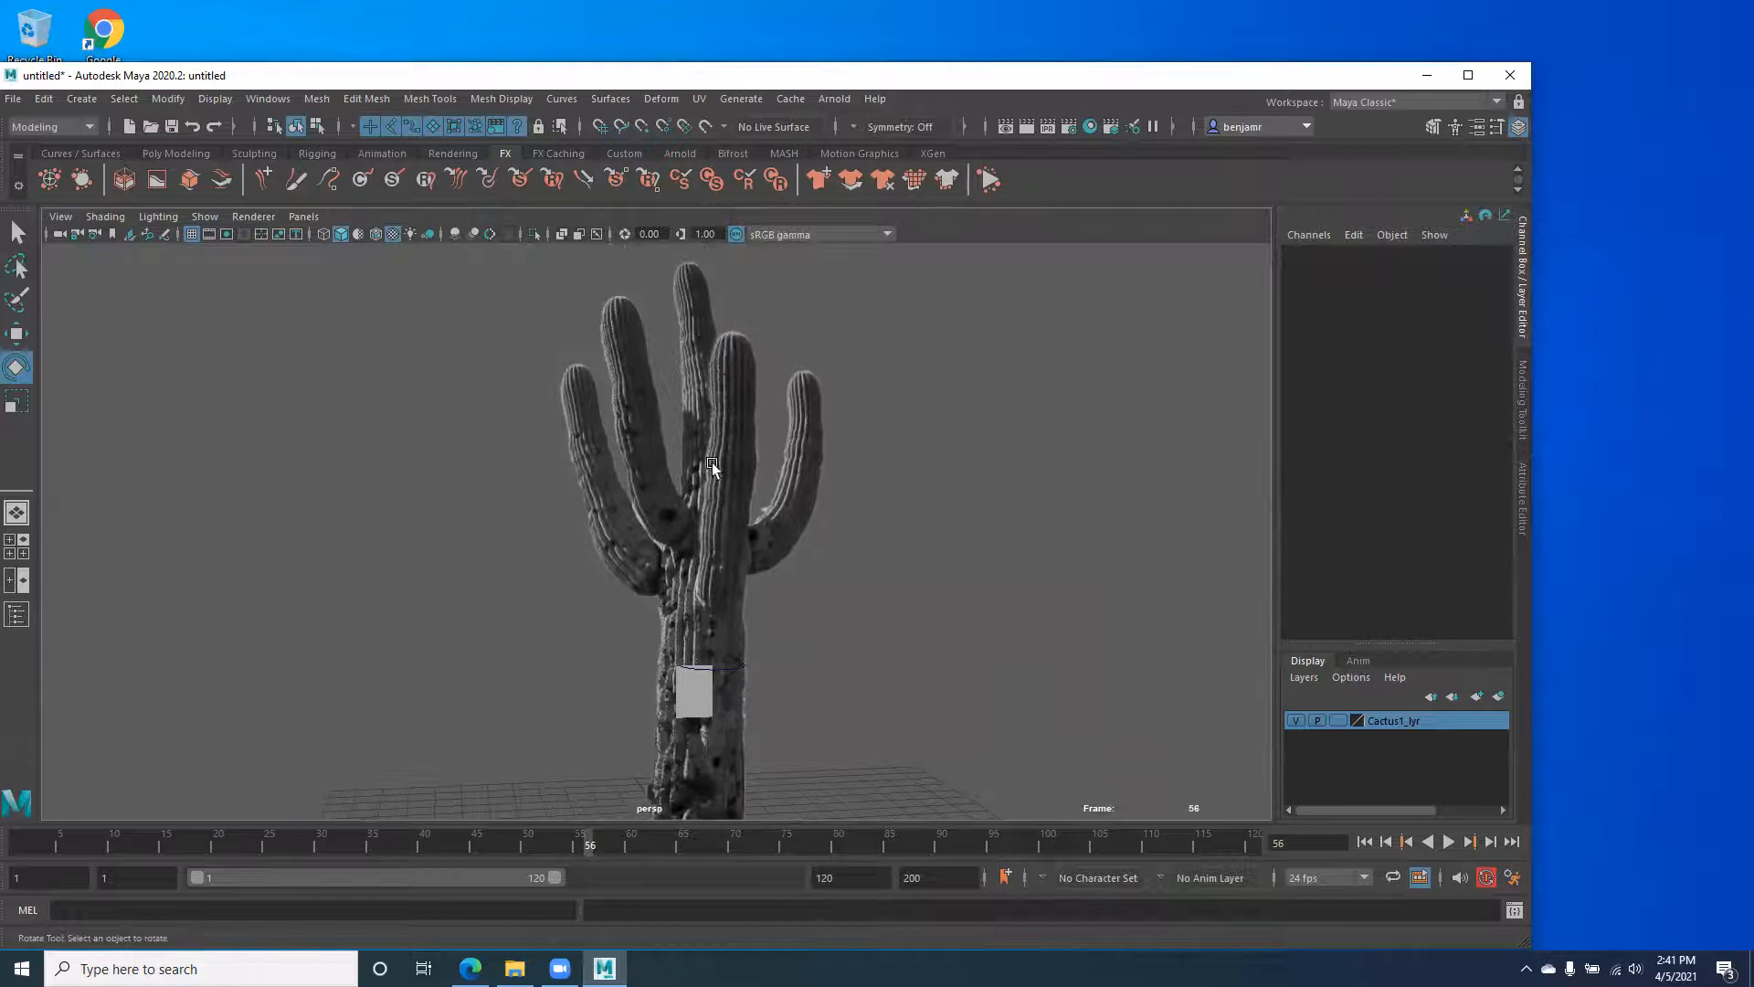
{"action": "left_click_drag", "start_coordinate": [593, 512], "coordinate": [623, 589], "text": "alt"}
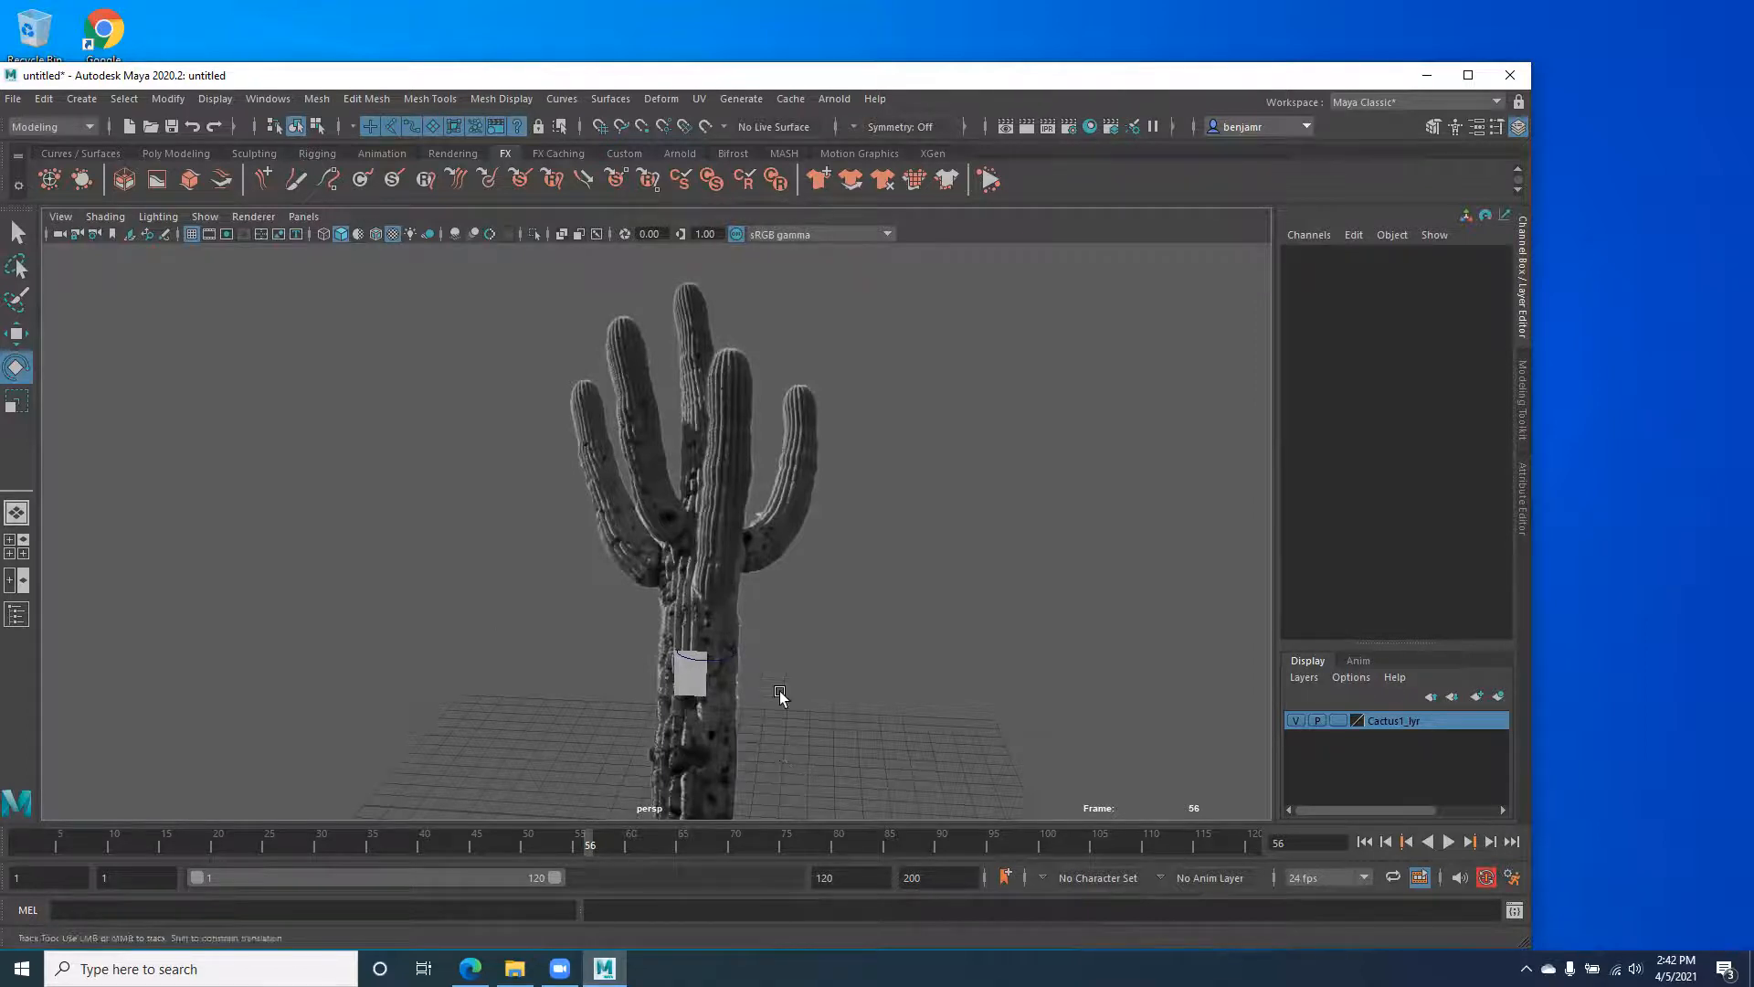
{"action": "scroll", "coordinate": [780, 690], "scroll_direction": "down", "scroll_amount": 3}
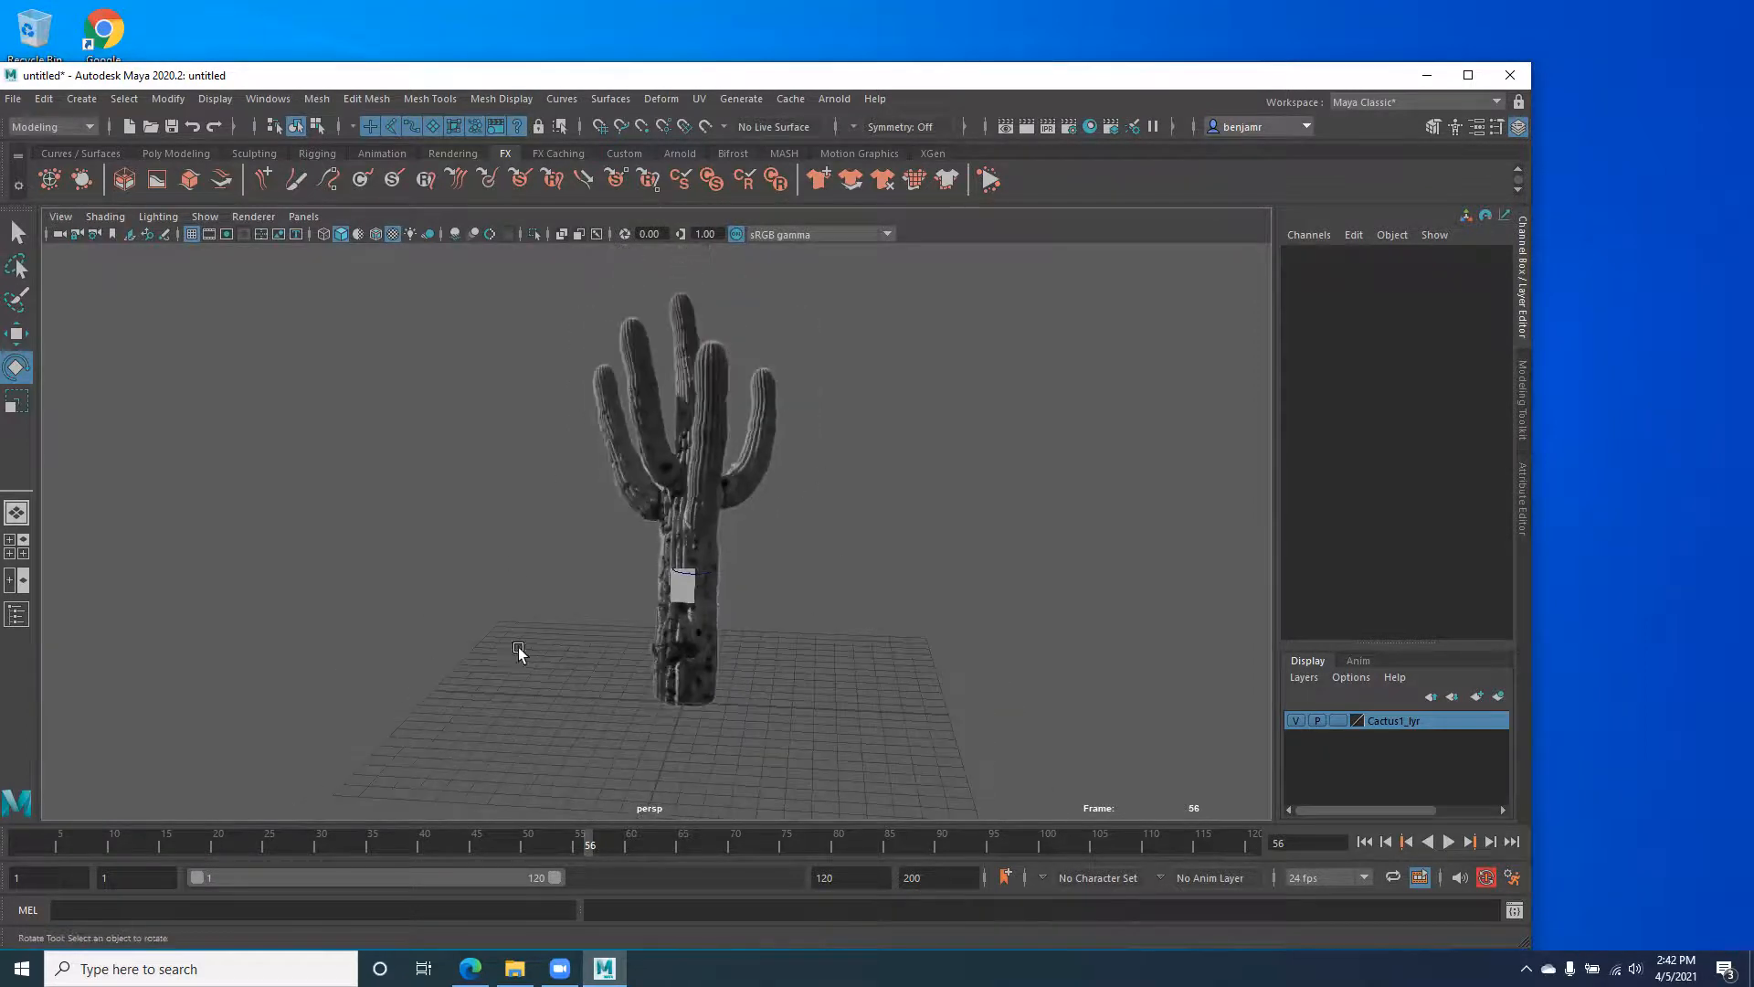
{"action": "scroll", "coordinate": [478, 580], "scroll_direction": "up", "scroll_amount": 2}
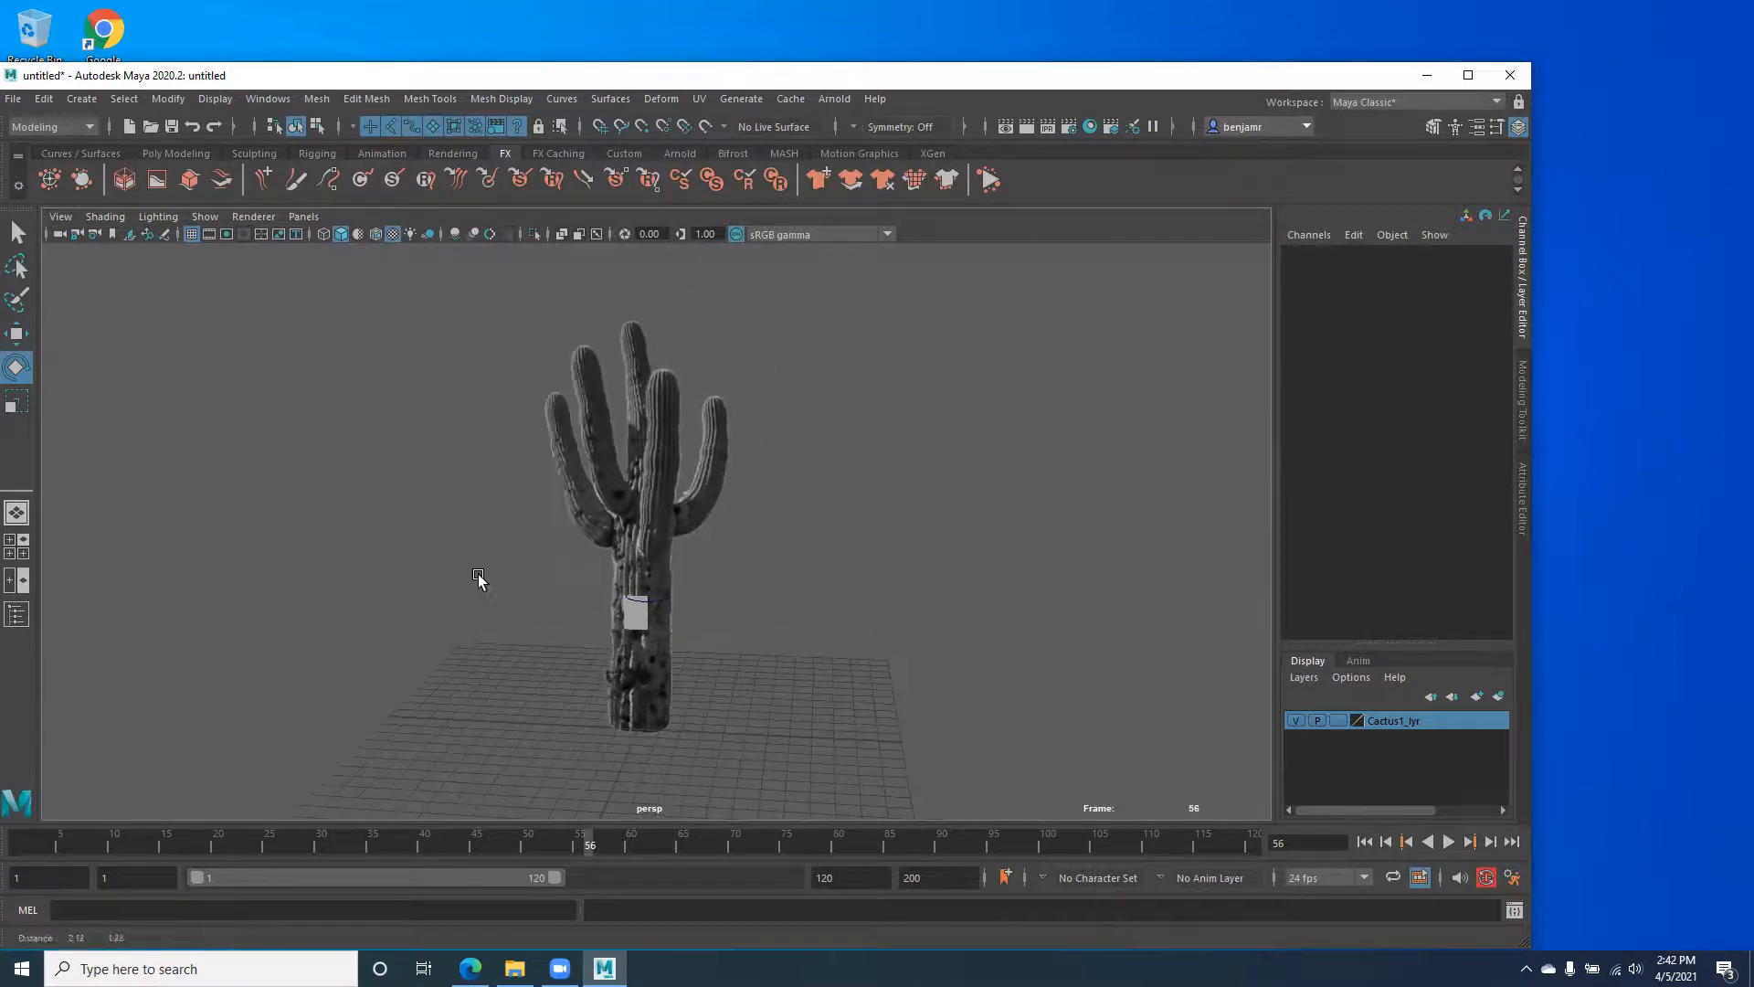
{"action": "left_click_drag", "start_coordinate": [618, 642], "coordinate": [715, 656], "text": "alt"}
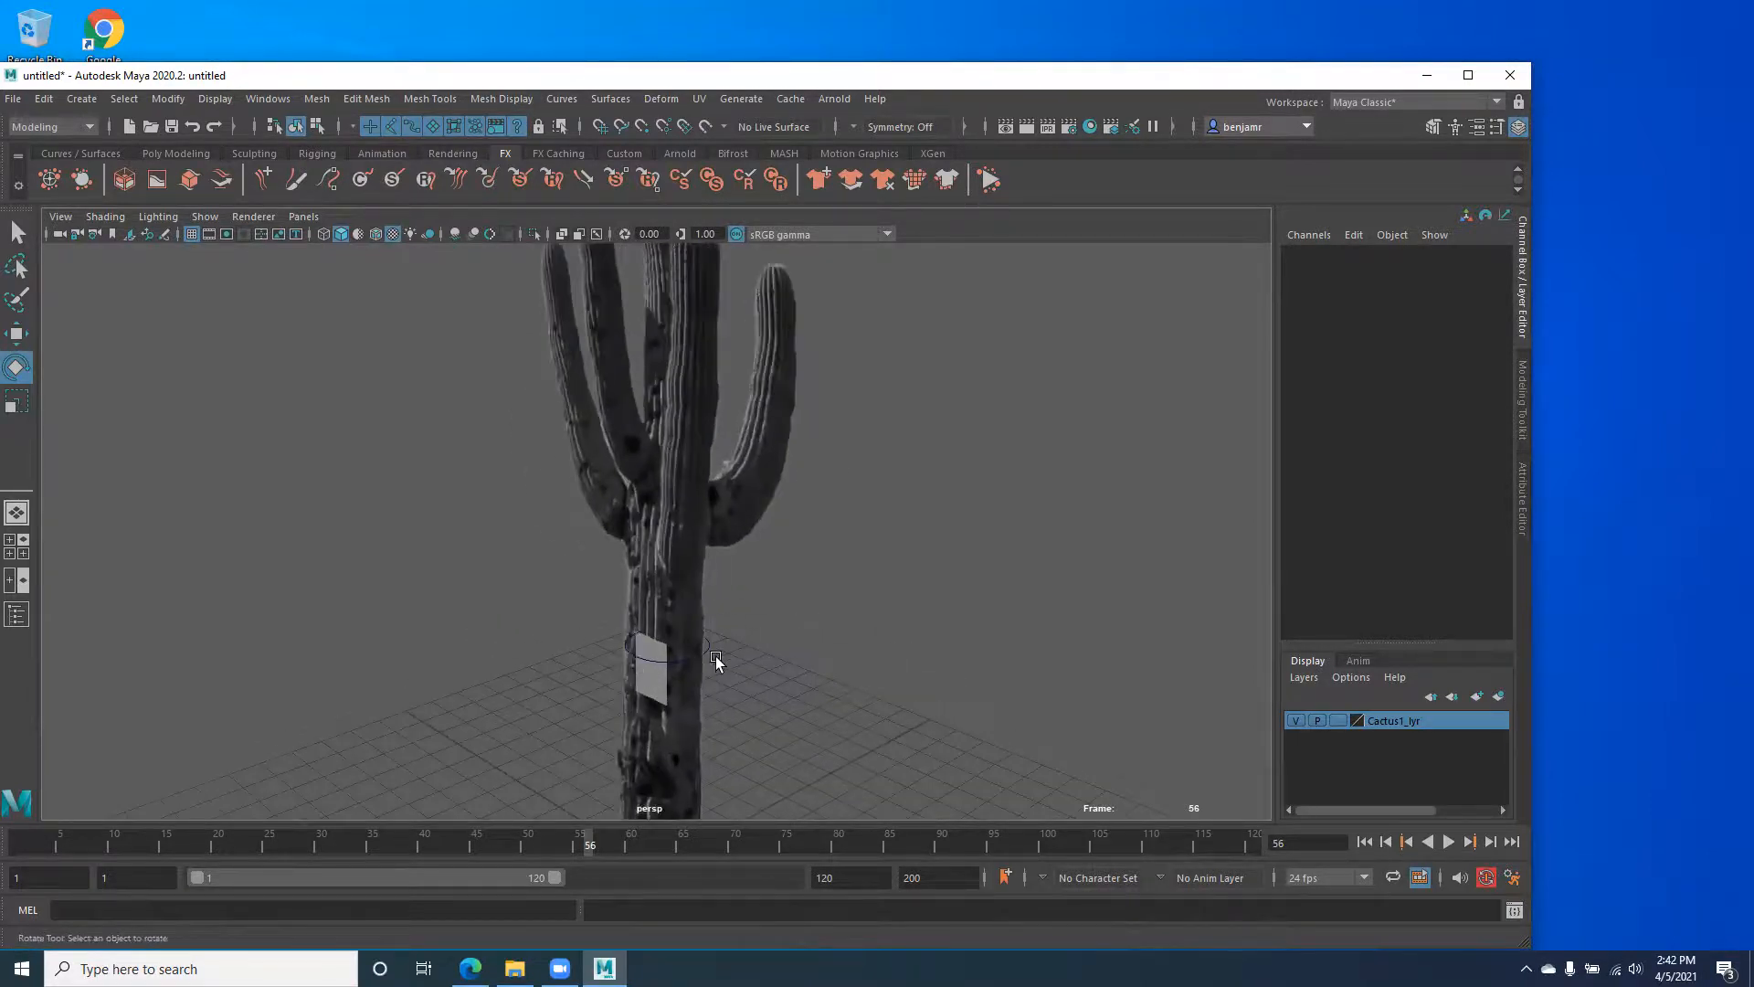
{"action": "left_click", "coordinate": [712, 649]}
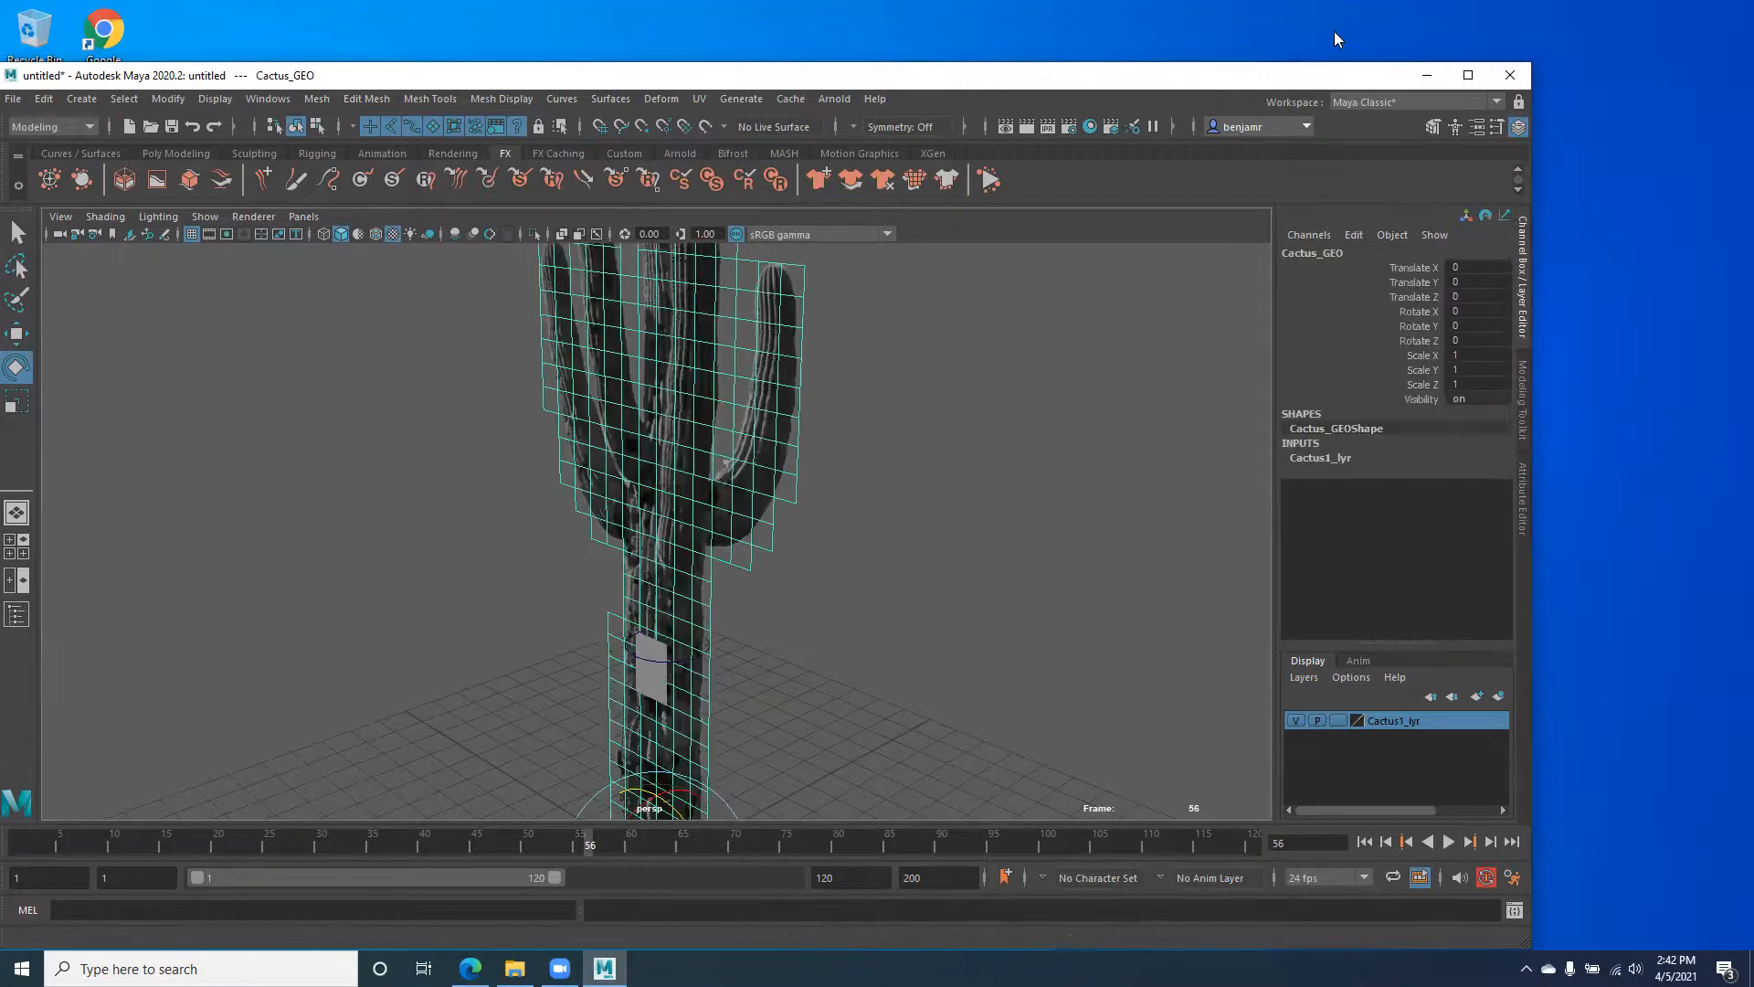